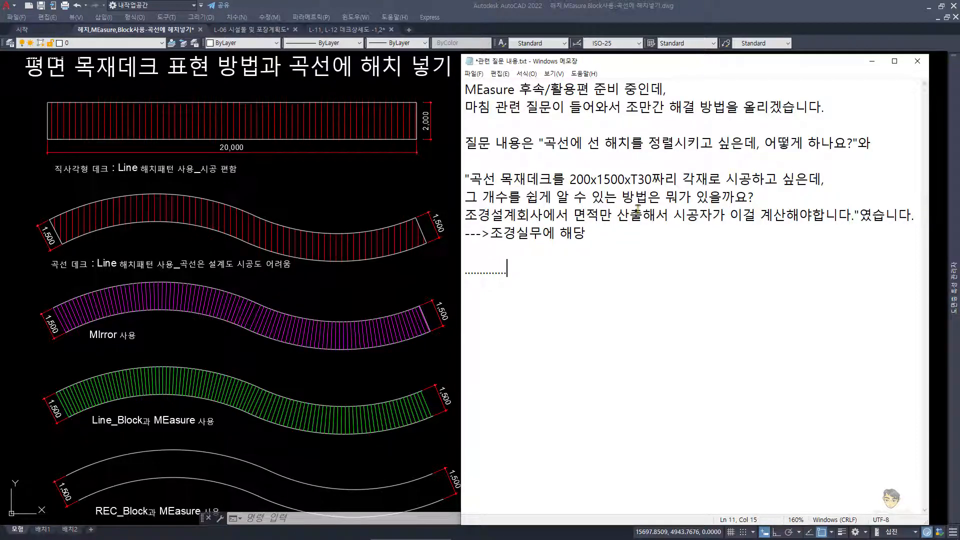
Step: Add the line "-->시설물이나 포장계획도에서는 Line 해치 사용해도 된다." below the first question in the notes
click(880, 145)
key(Return)
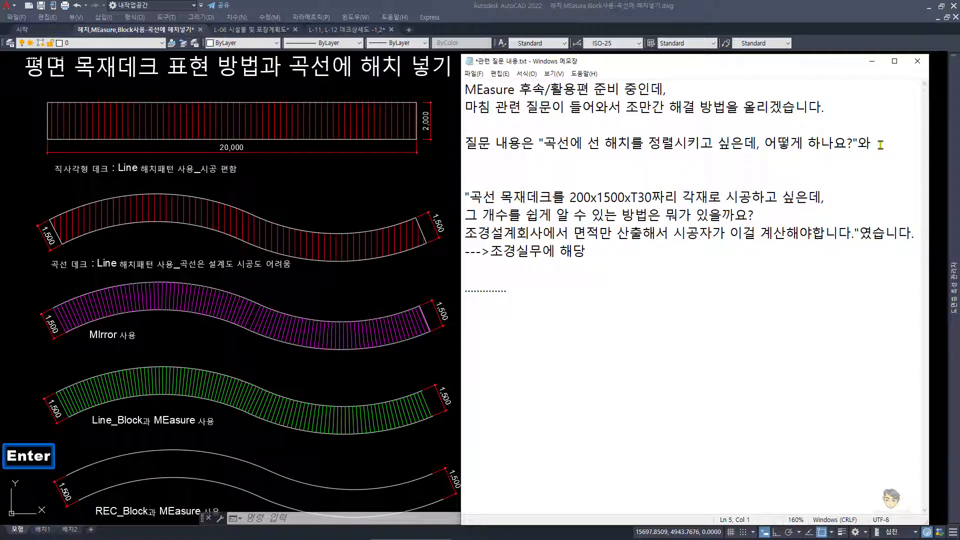
text(-->)
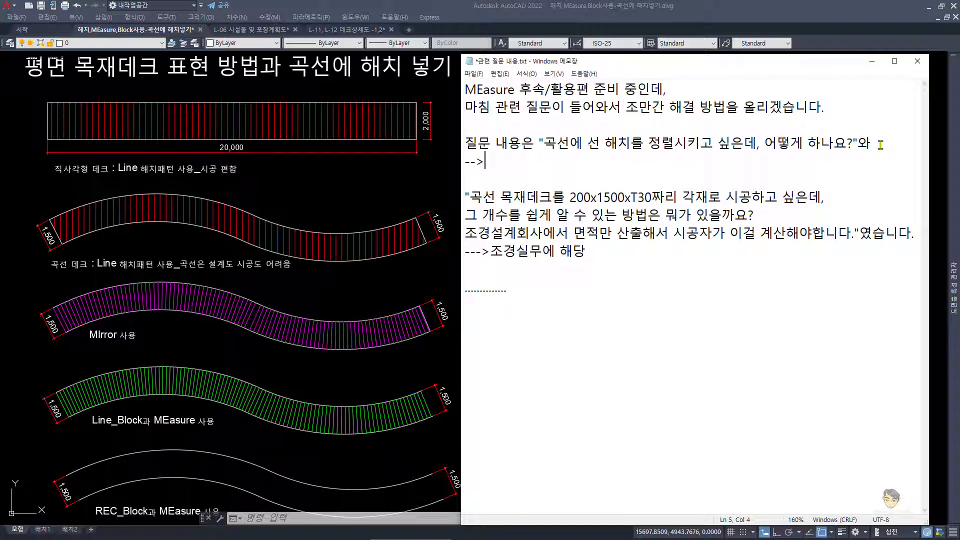
text(시설무)
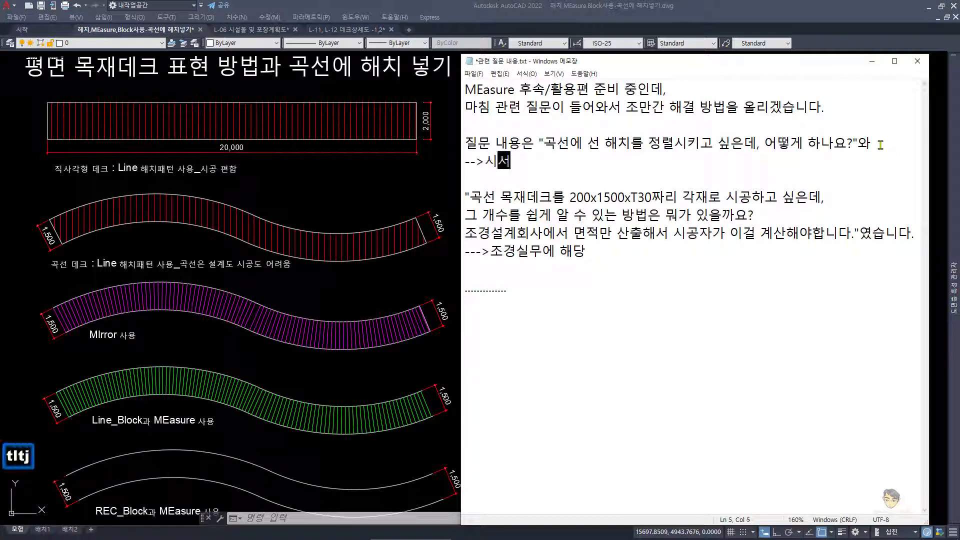
text(물이나 포장계획)
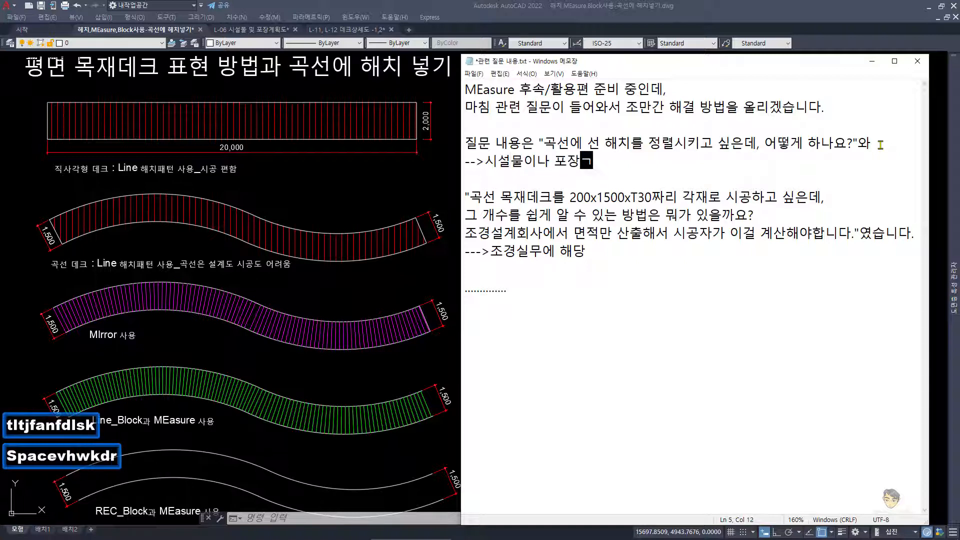
text(도에서는)
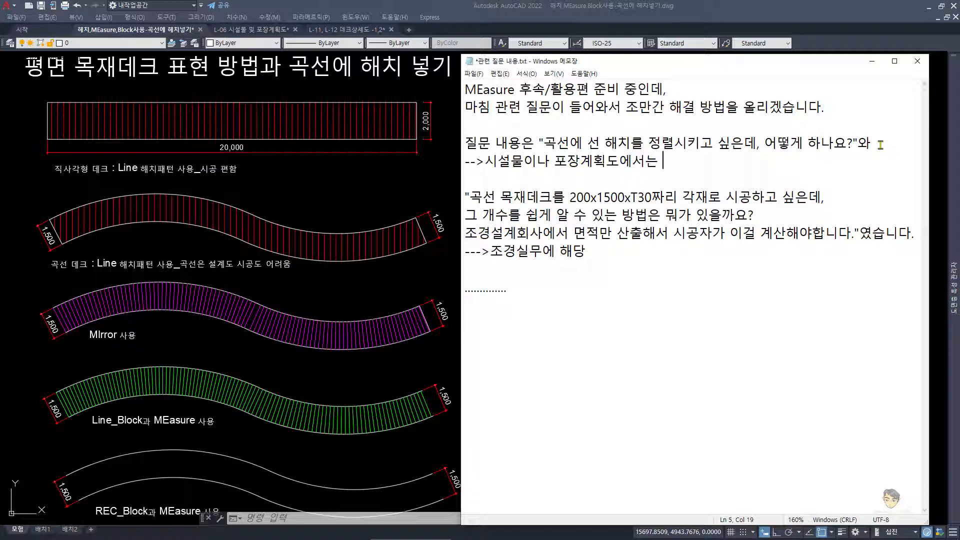
key(Hangul)
text(Line)
key(Hangul)
text(해)
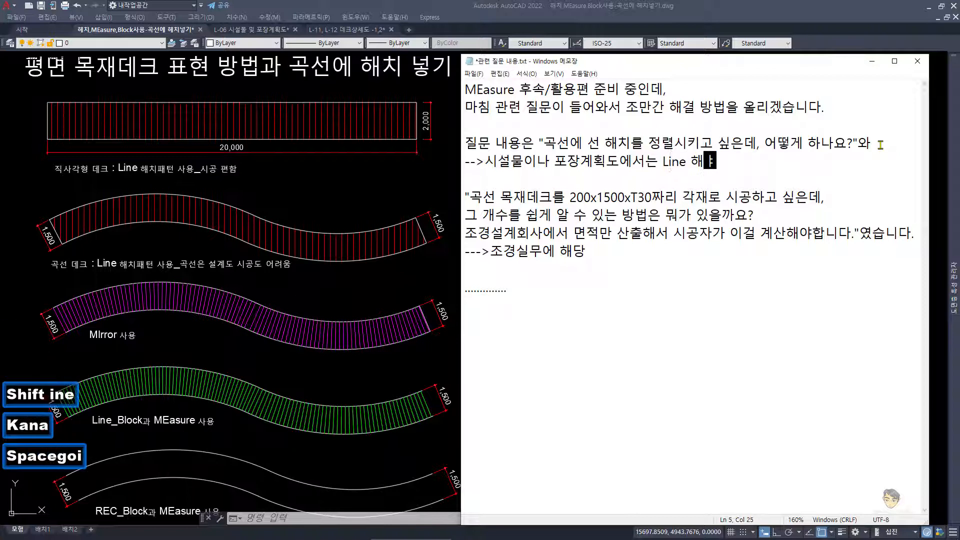
text(ㅊ)
key(BackSpace)
key(BackSpace)
text(치 사용하)
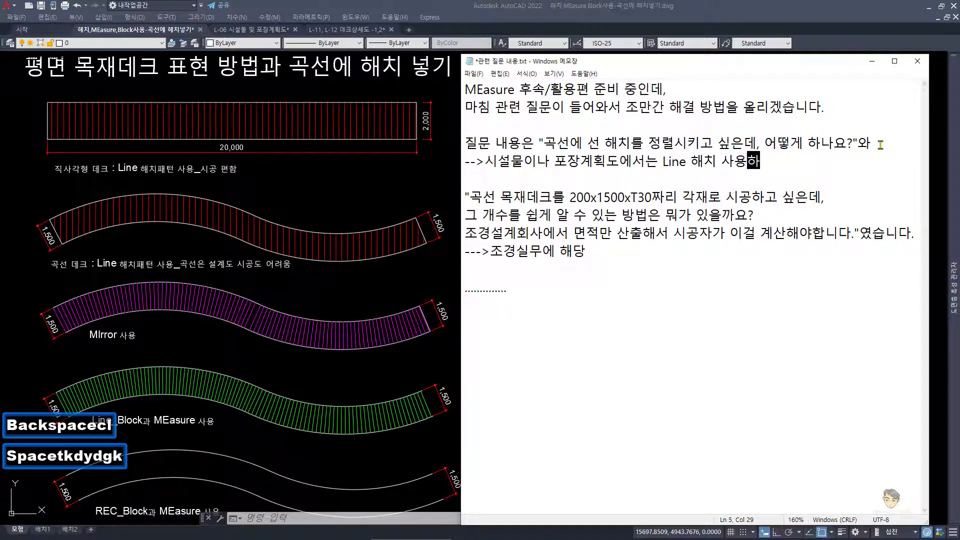
key(BackSpace)
text(ㅐ도 된다)
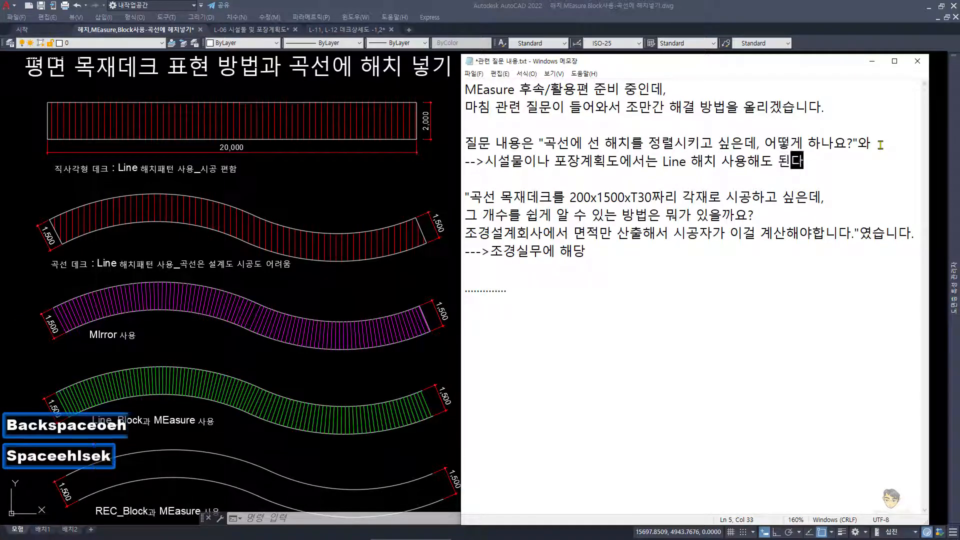
text(.)
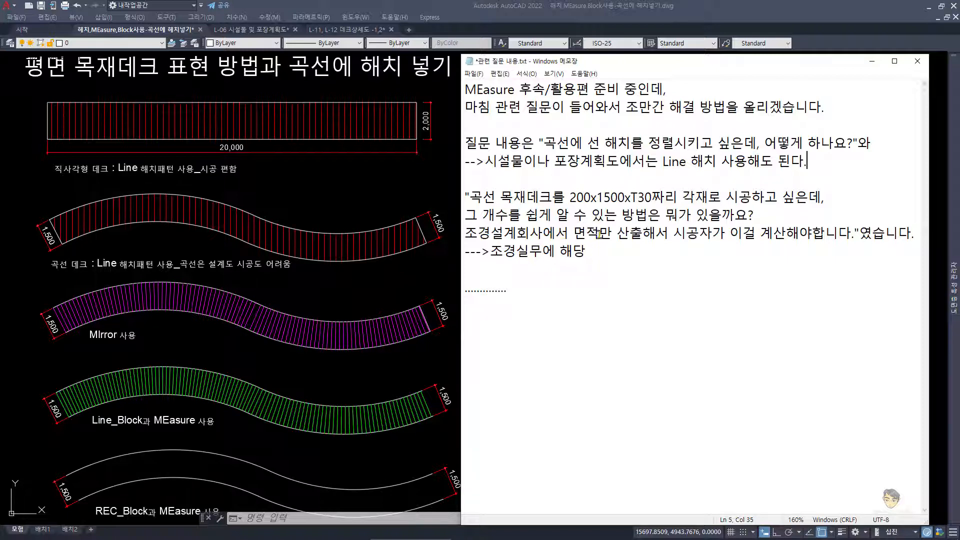
Step: Add the line "-->수량산출서를 살펴보자! 여기에 제재목의 단위와 수량이 있을 것." below "--->조경실무에 해당"
click(500, 268)
text(-->수량산출서를 )
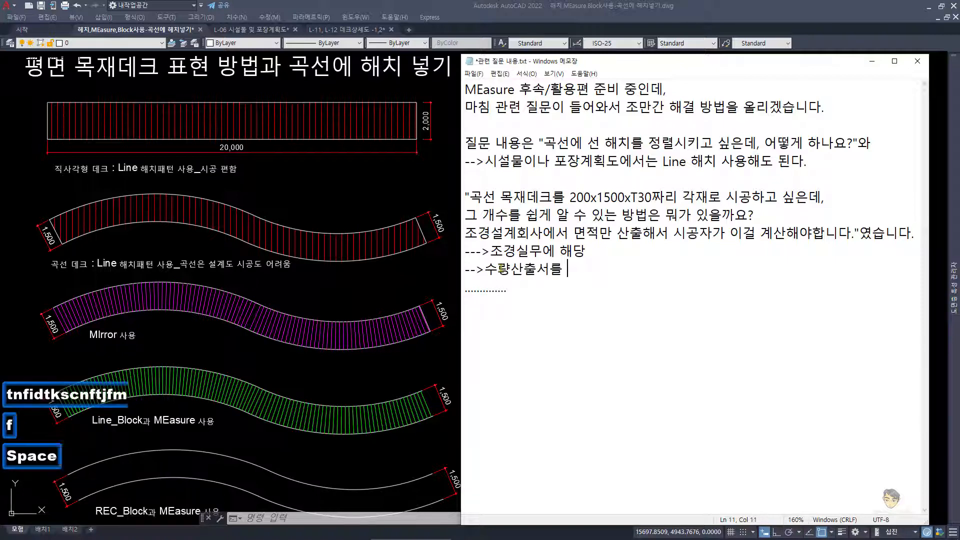
text(삽펴보자! )
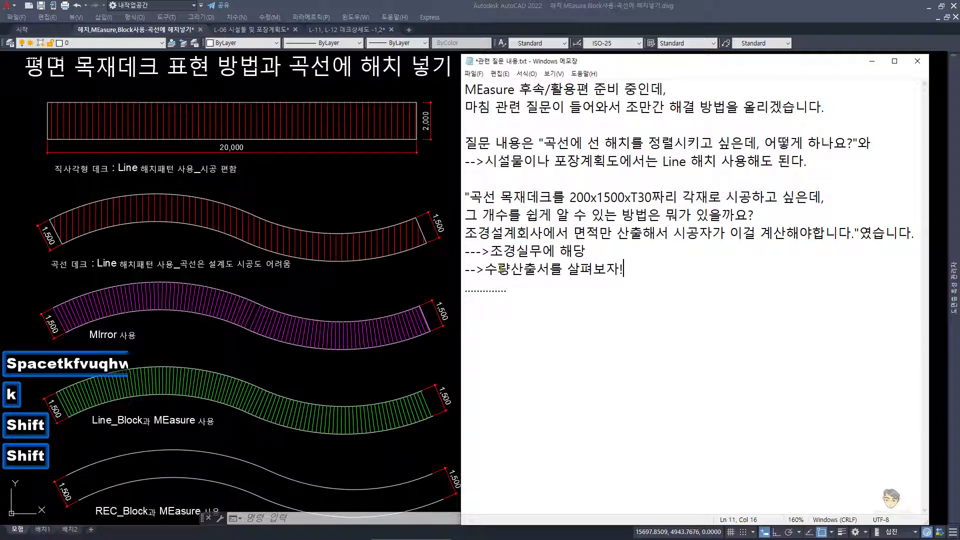
text(여기)
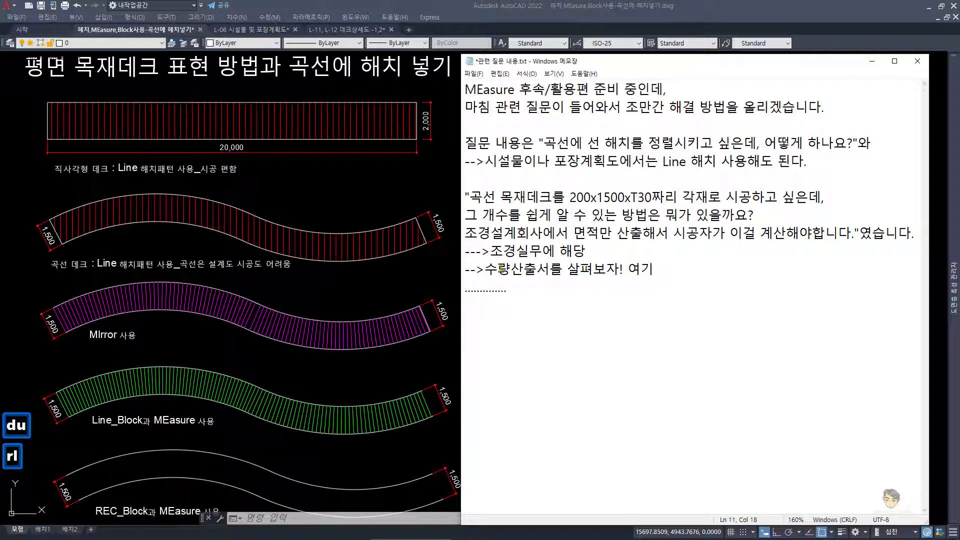
text(에 제재목)
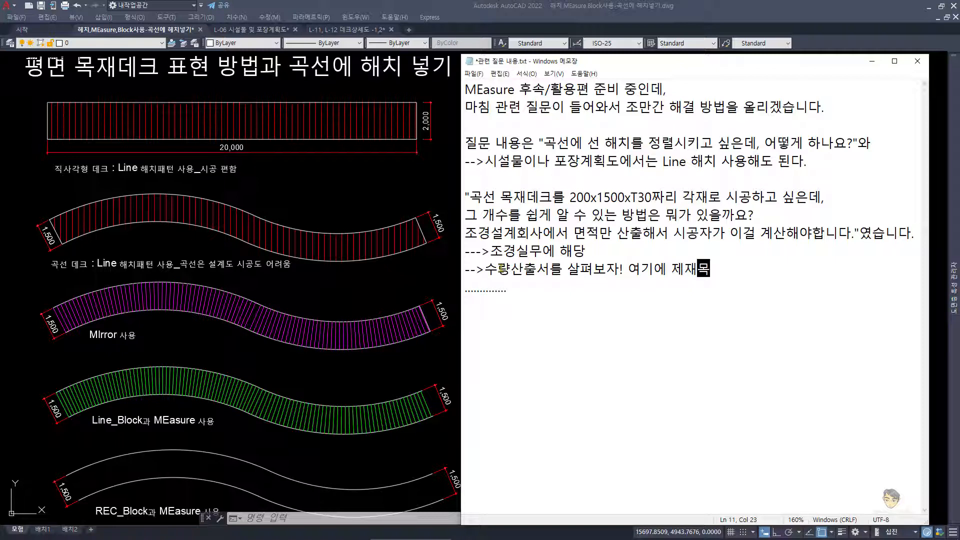
text(의 단위와 )
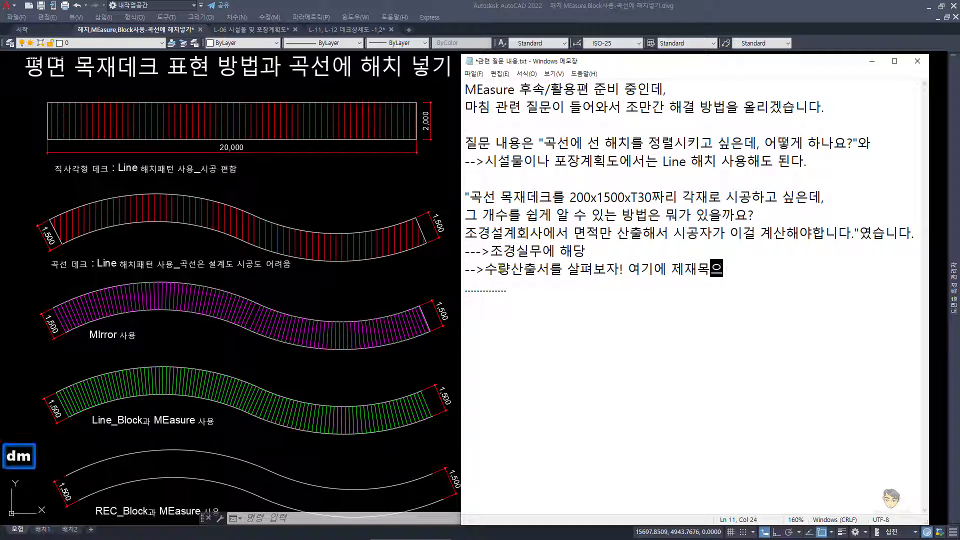
text(수량이 있을 거)
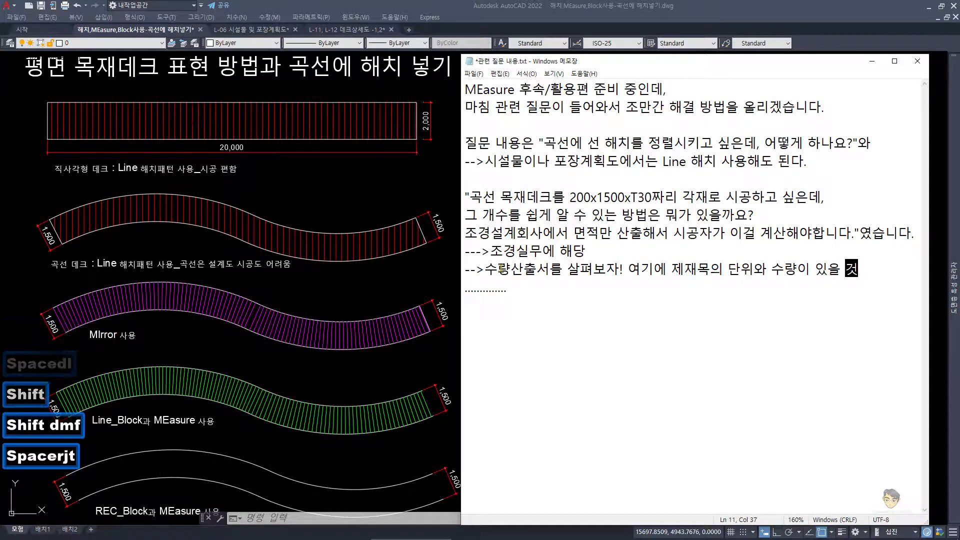
text(ㅅ.)
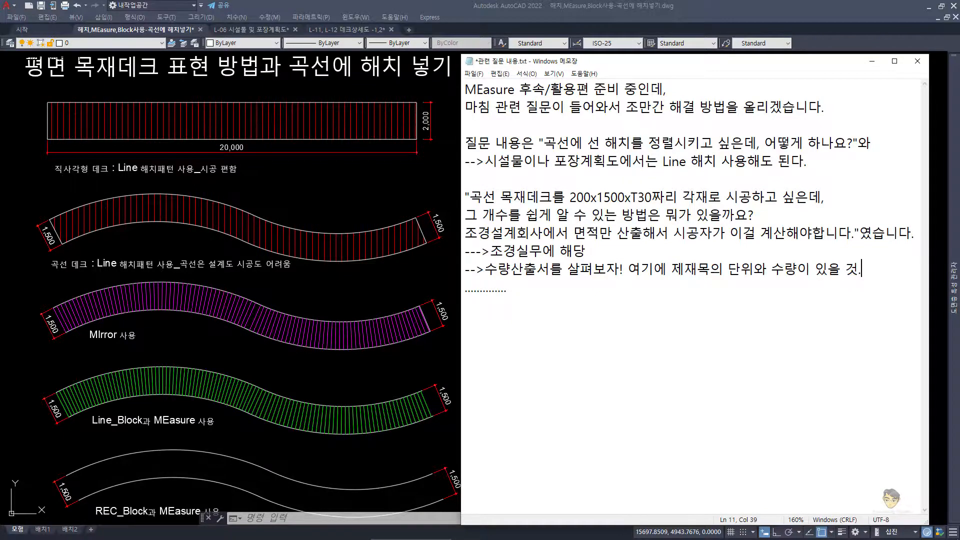
Step: Switch to the Excel workbook 수량산출서(데크수정).xls and examine the deck details, timber units and quantities on the 시설물 sheet
drag(0, 123, 251, 16)
scroll(309, 332, up, 1)
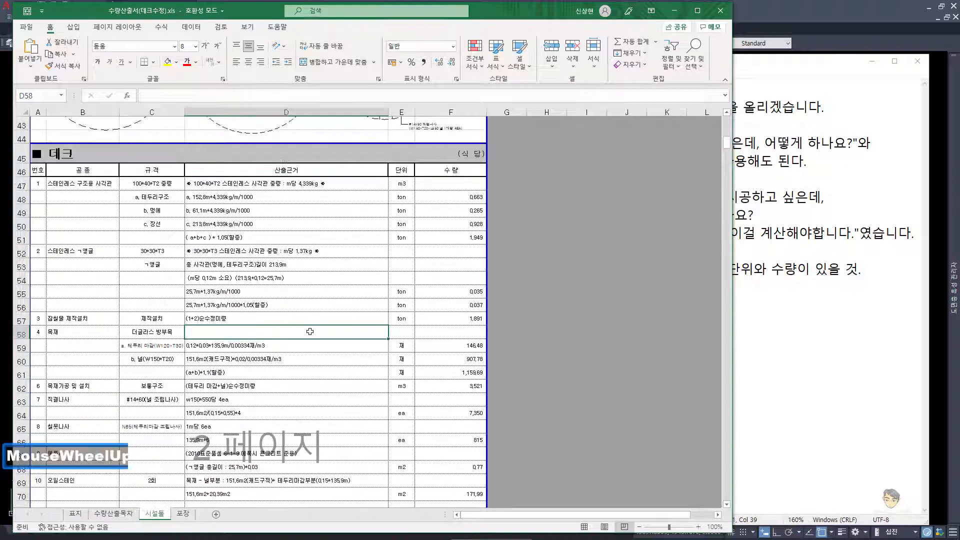
scroll(309, 331, up, 5)
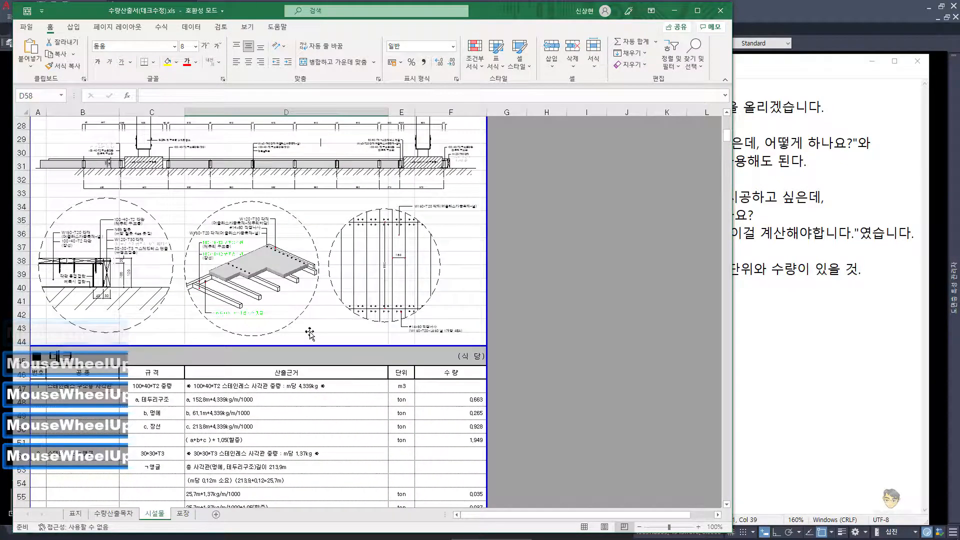
scroll(310, 332, up, 3)
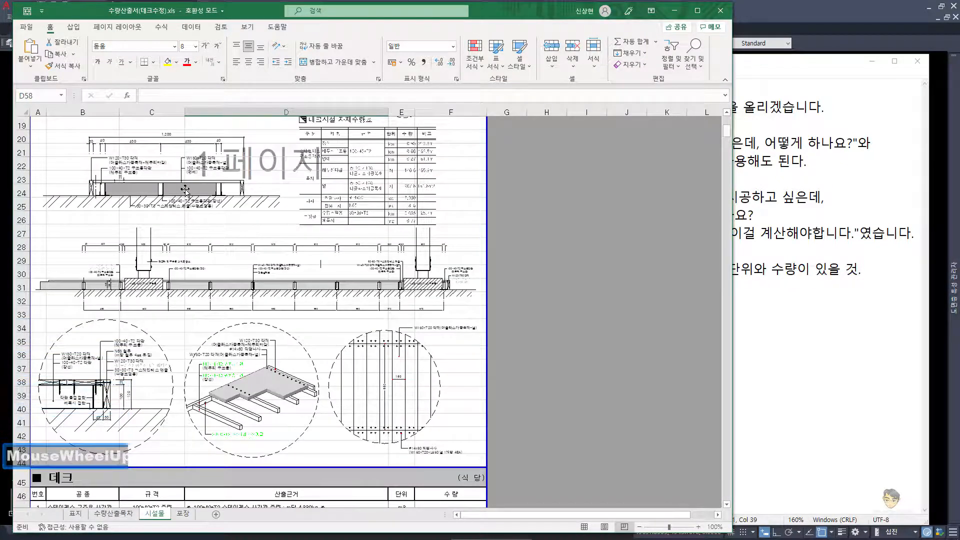
scroll(286, 247, down, 7)
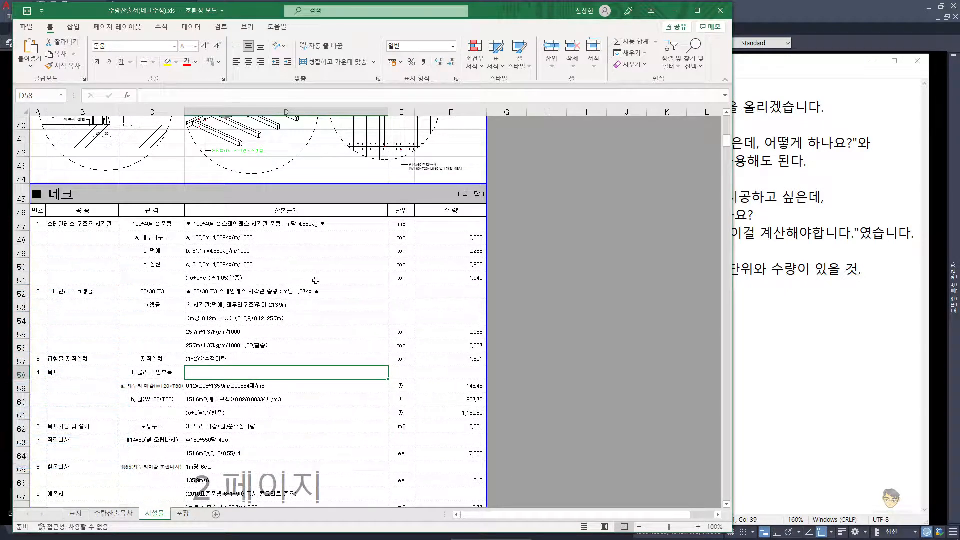
scroll(312, 307, down, 1)
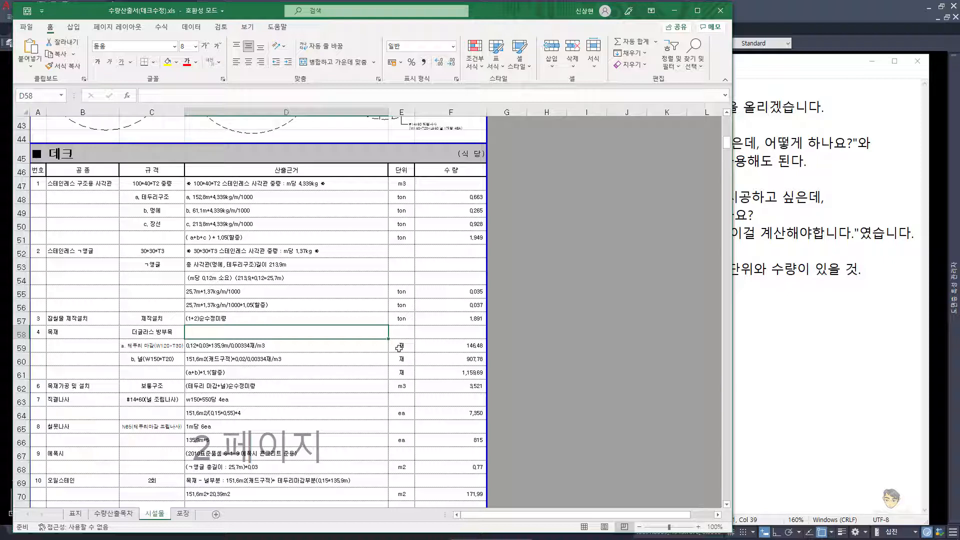
click(402, 387)
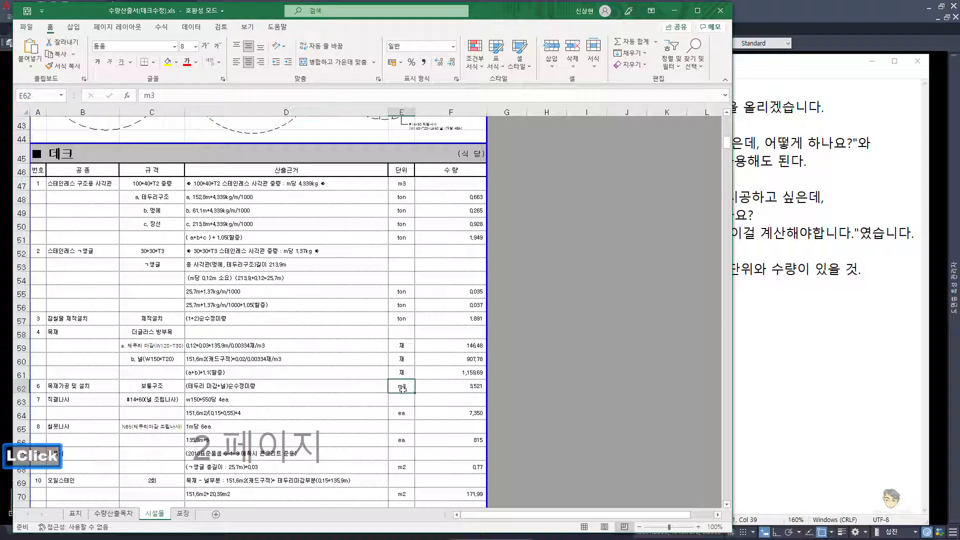
ctrl+scroll(391, 417, up, 2)
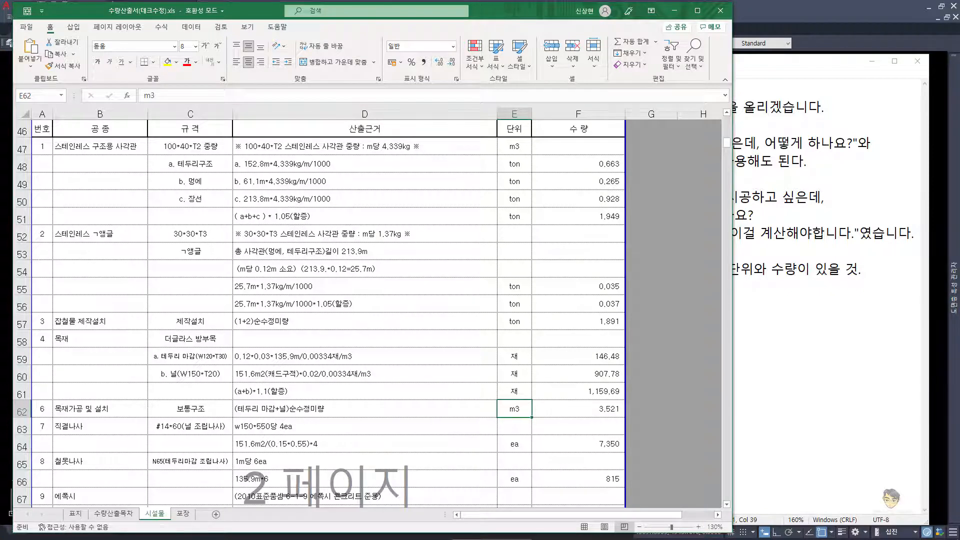
click(674, 11)
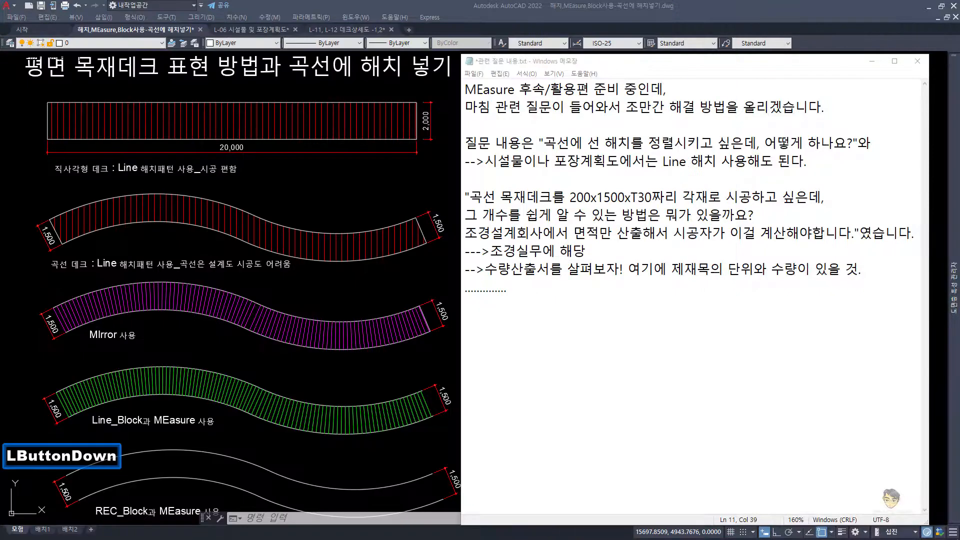
Step: Move the notes window aside, switch to the image viewer and look through the six photos of straight and curved timber decks
click(605, 300)
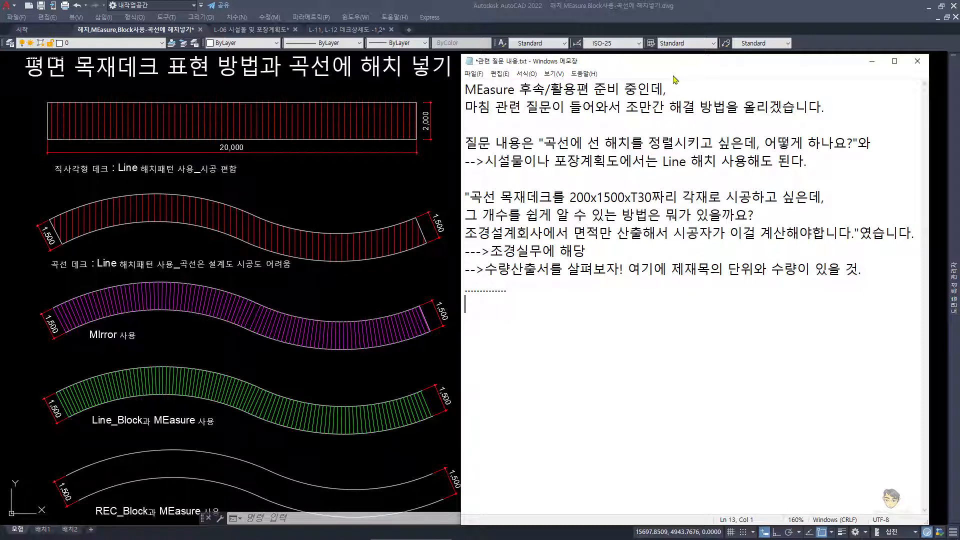
drag(674, 69, 219, 67)
mouse_move(170, 535)
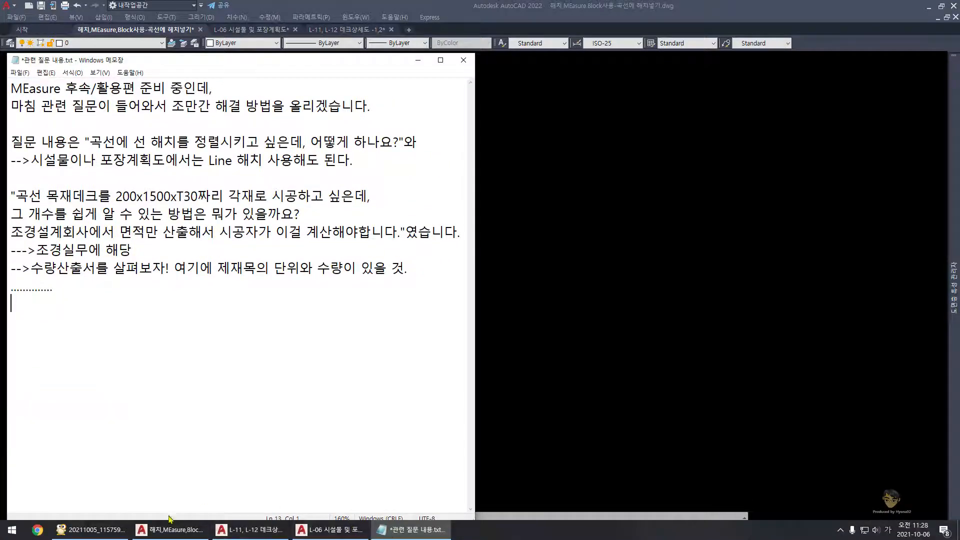
click(100, 535)
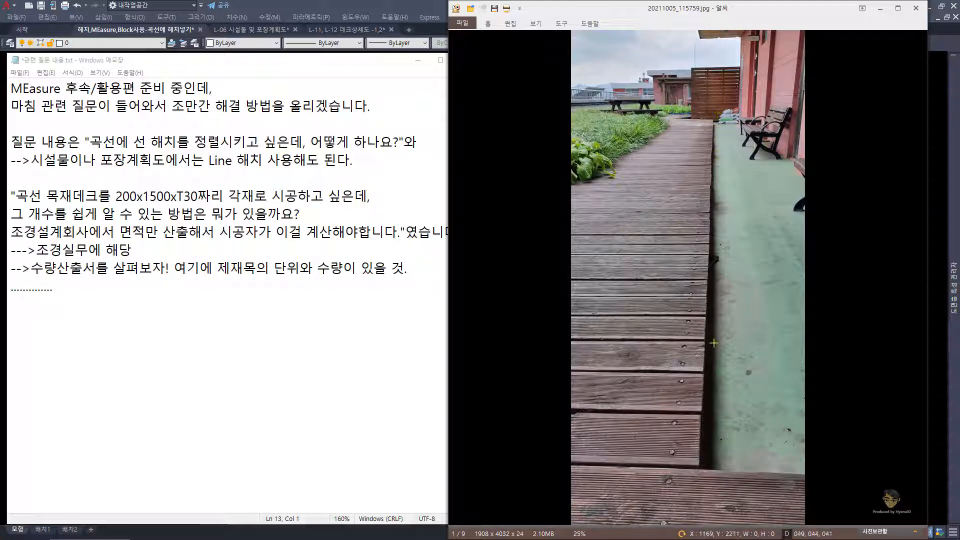
scroll(699, 393, down, 1)
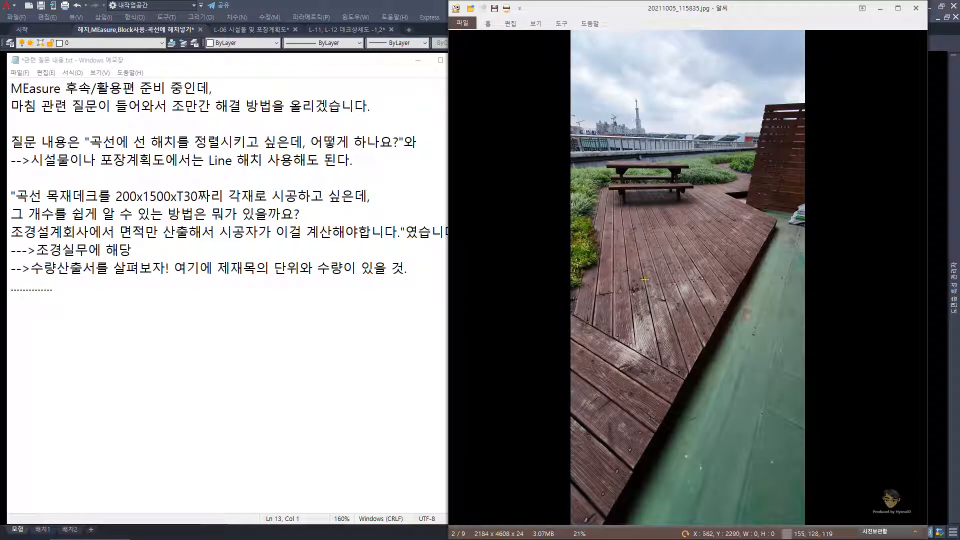
scroll(651, 281, down, 1)
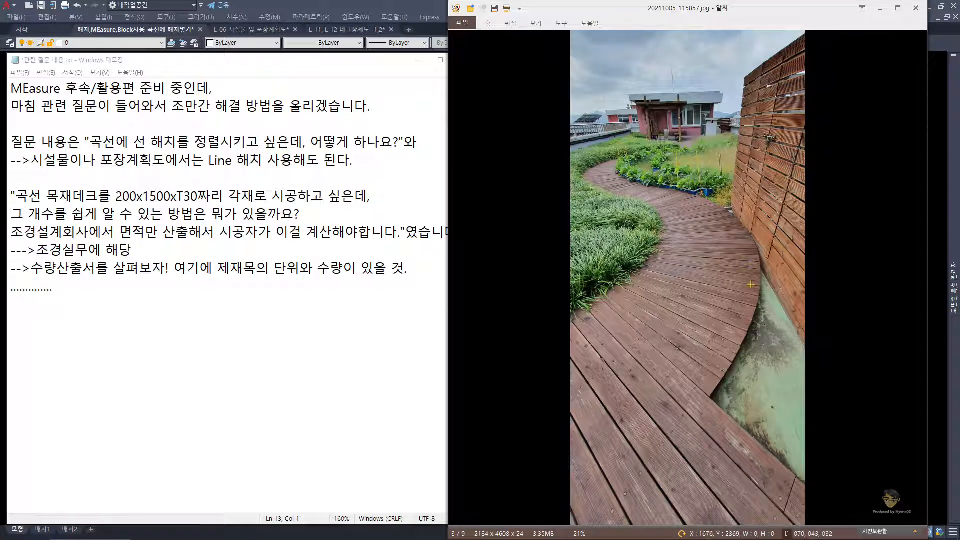
scroll(744, 288, down, 1)
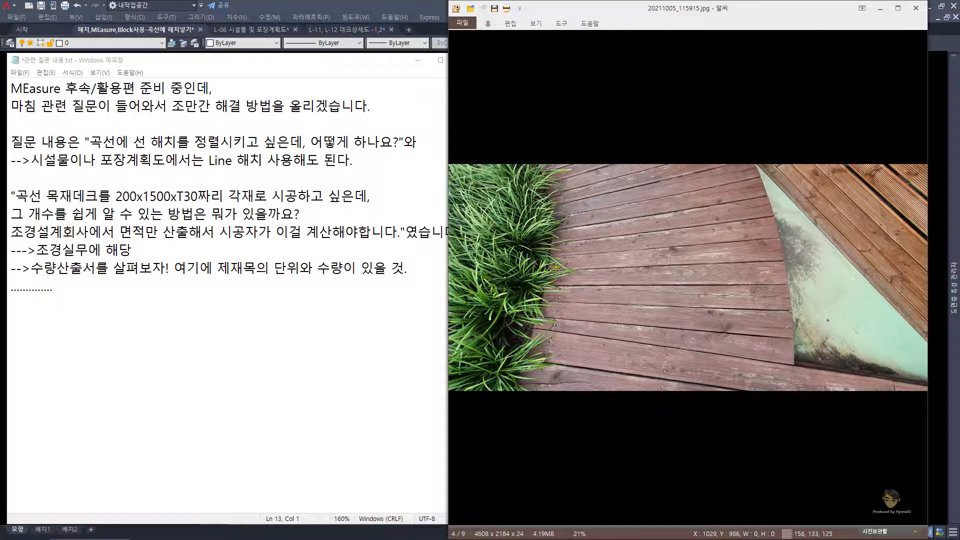
scroll(556, 267, down, 1)
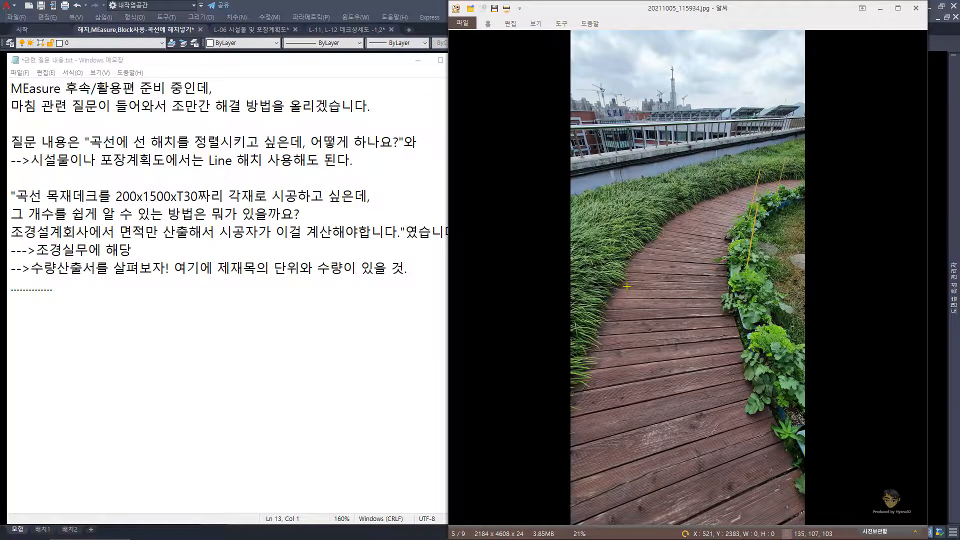
scroll(626, 287, down, 1)
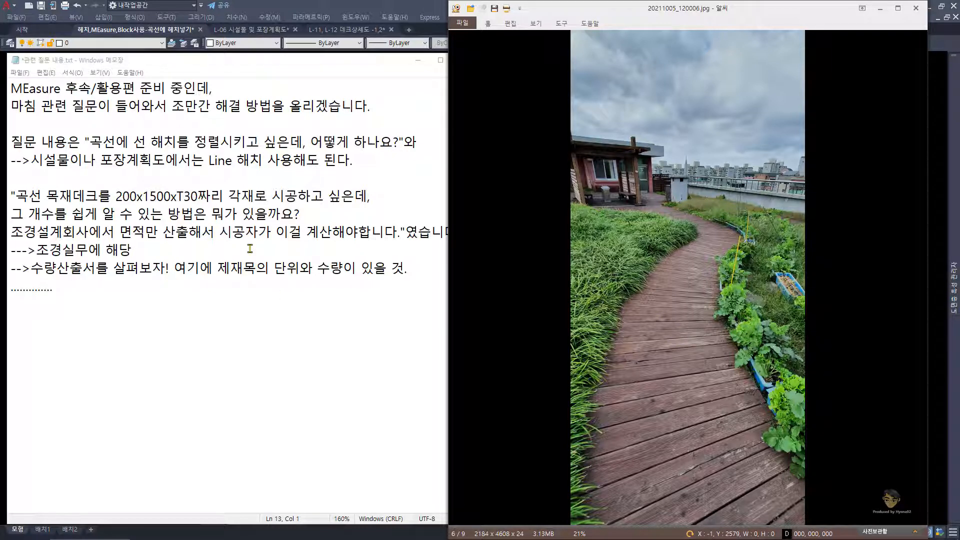
Step: Minimise the notes and the photo viewer, and switch to the AutoCAD drawing L-06 시설물 및 포장계획도
click(419, 62)
click(879, 9)
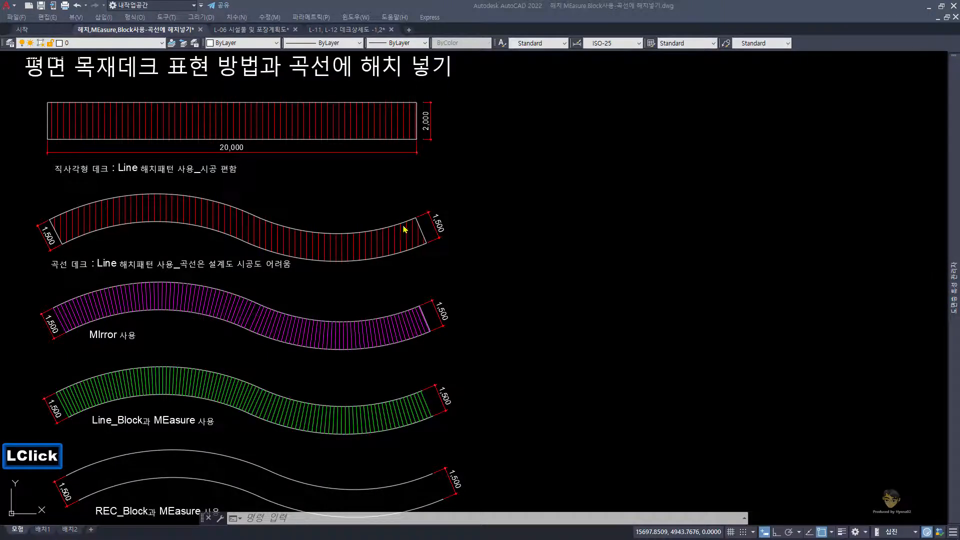
middle_drag(338, 196, 352, 210)
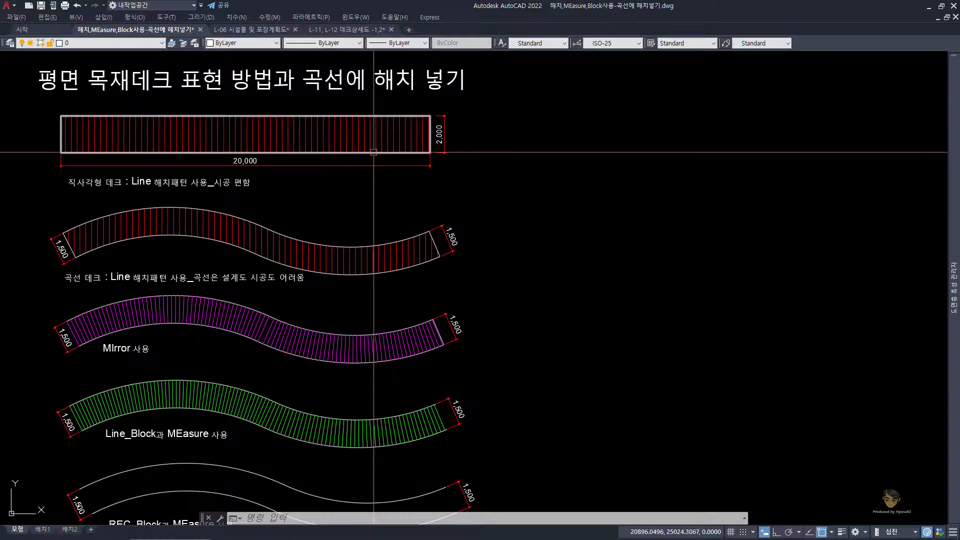
click(250, 29)
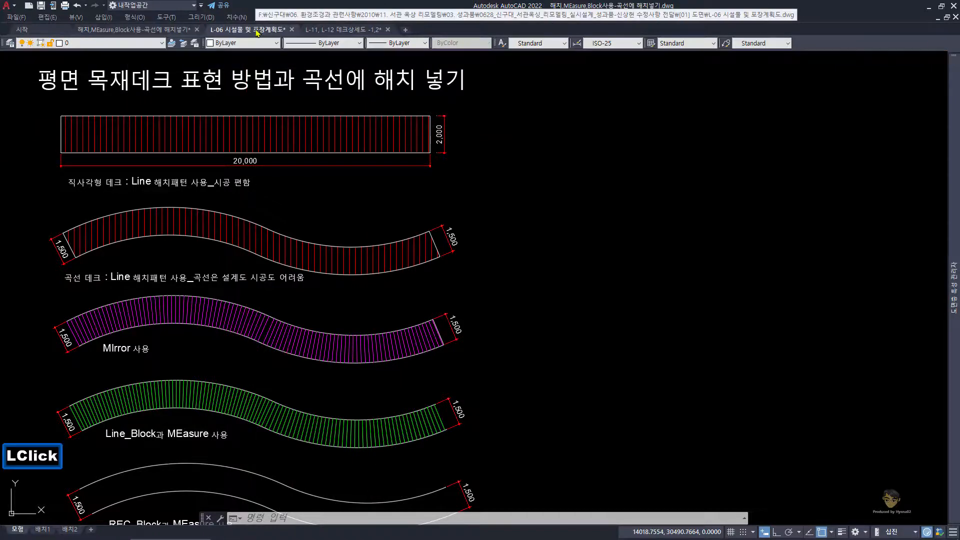
Step: Examine the curved deck in plan on L-06 and the A-A' 단면도 on the L-11, L-12 데크상세도 drawing, returning to L-06
scroll(312, 194, up, 4)
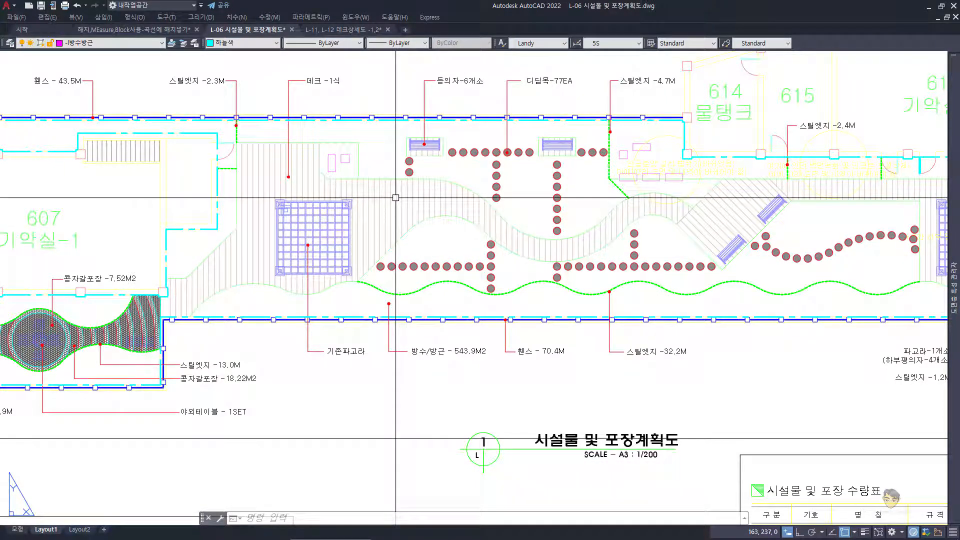
mouse_move(351, 35)
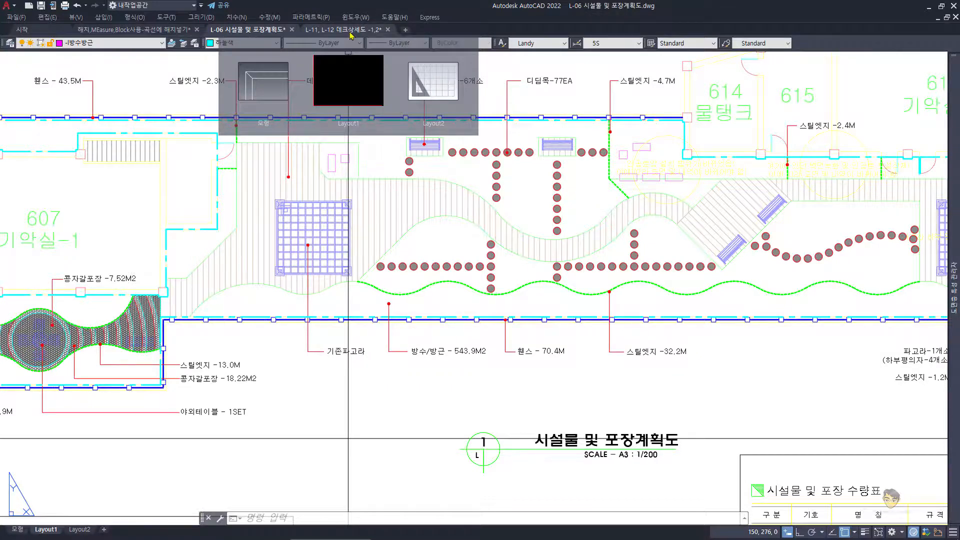
click(352, 32)
scroll(474, 173, up, 2)
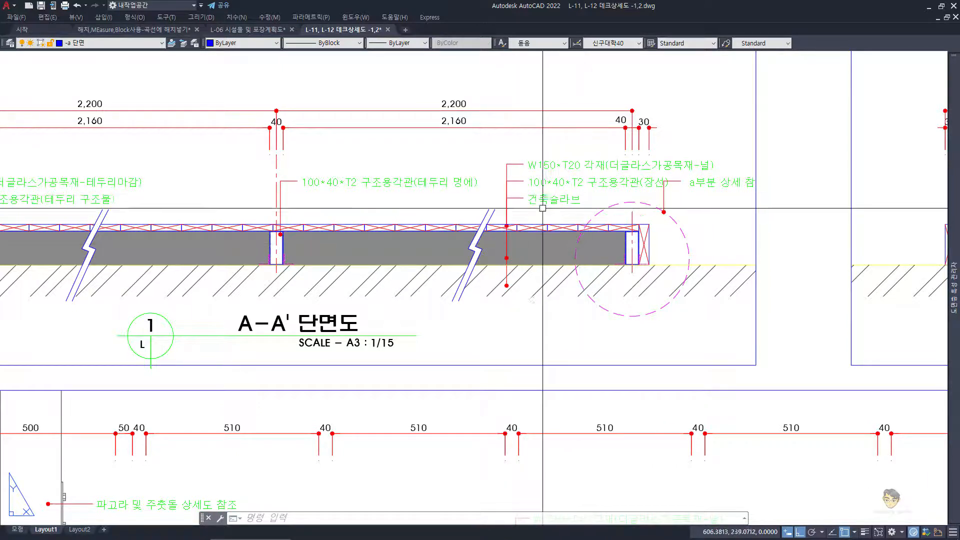
click(245, 30)
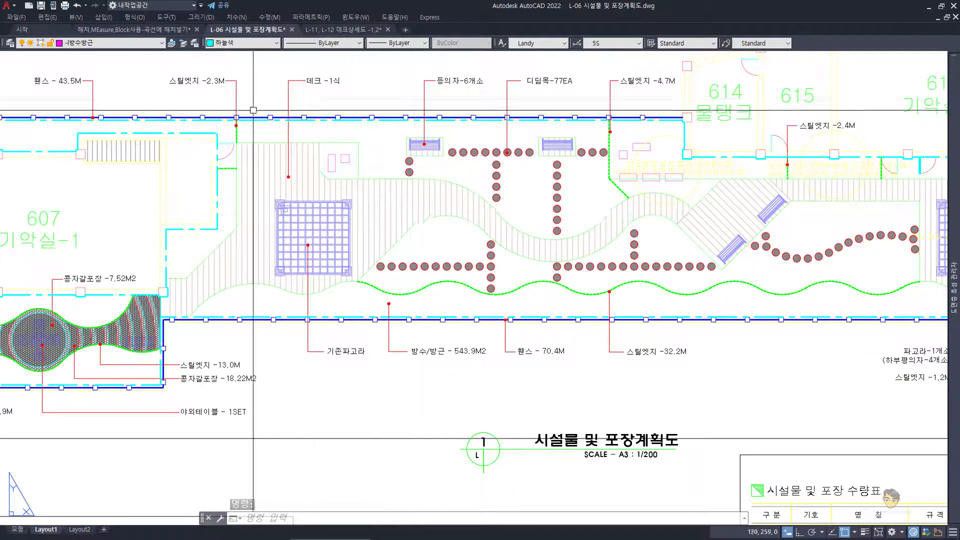
Step: Switch to the drawing 해치,MEasure,Block사용-곡선에 해치넣기.dwg and review the sample decks and the question notes
mouse_move(158, 32)
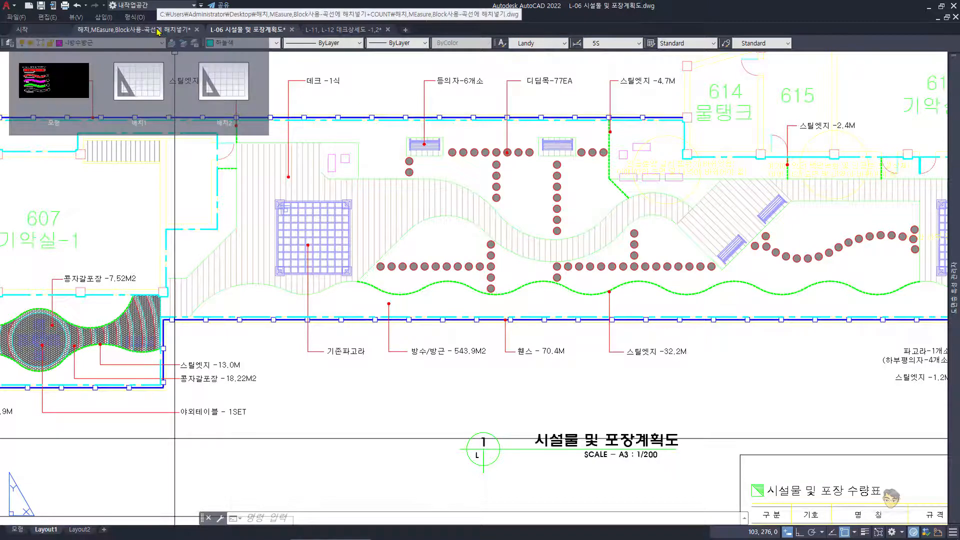
click(158, 32)
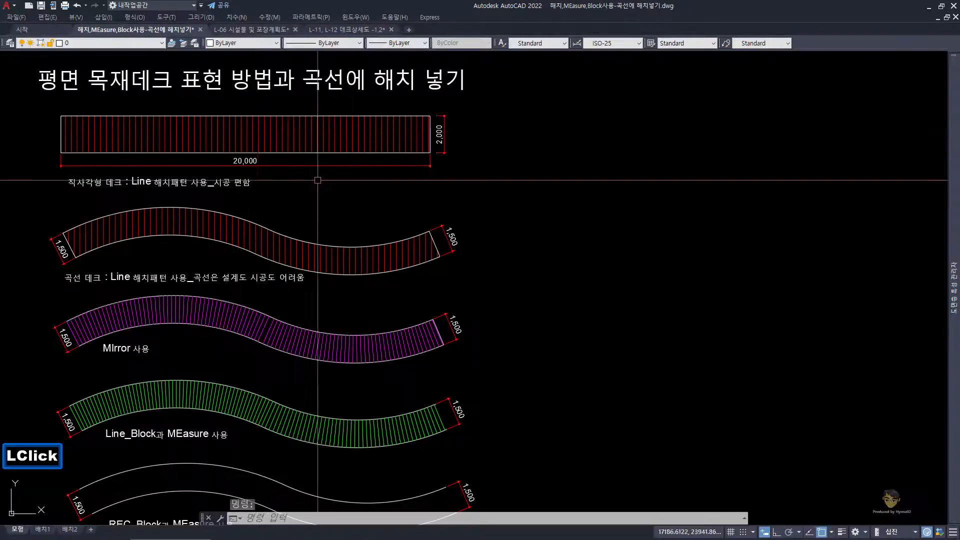
middle_drag(339, 197, 358, 213)
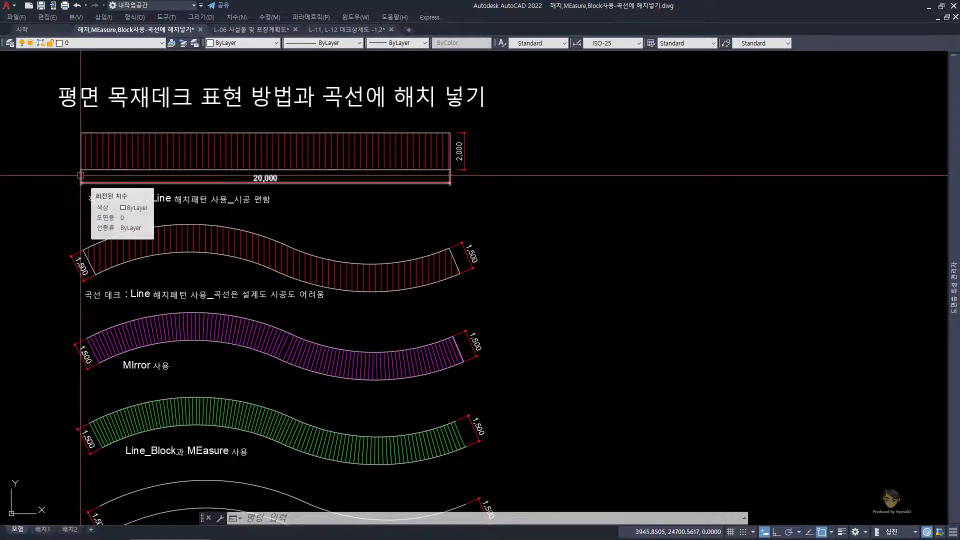
mouse_move(114, 530)
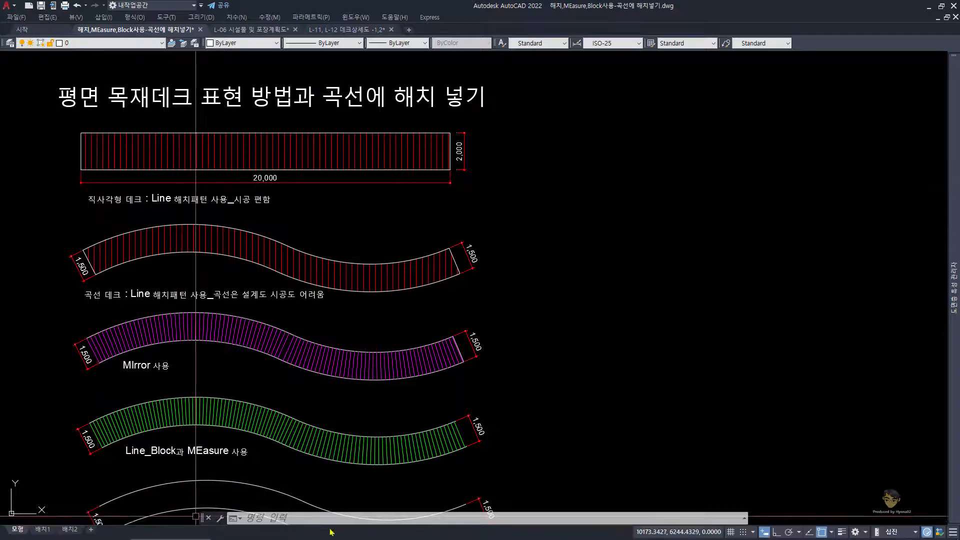
click(414, 530)
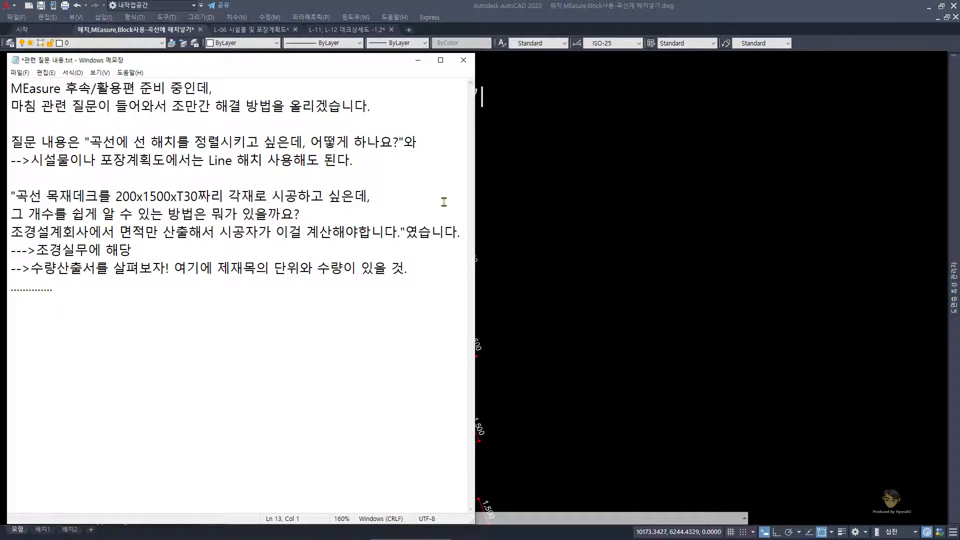
click(499, 200)
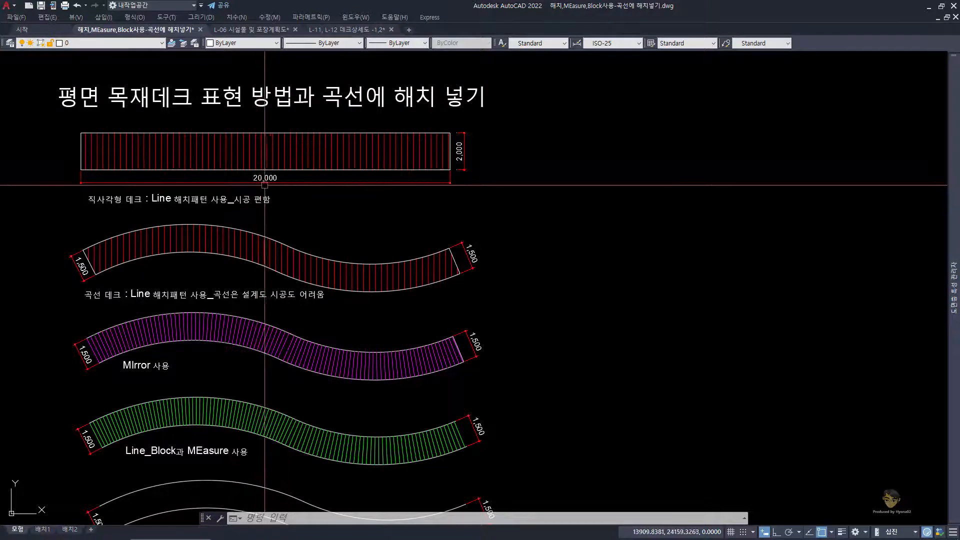
Step: Compare the straight and curved Line-hatched decks with the notes' question about 200x1500xT30 timber
scroll(270, 189, up, 2)
middle_drag(241, 210, 289, 220)
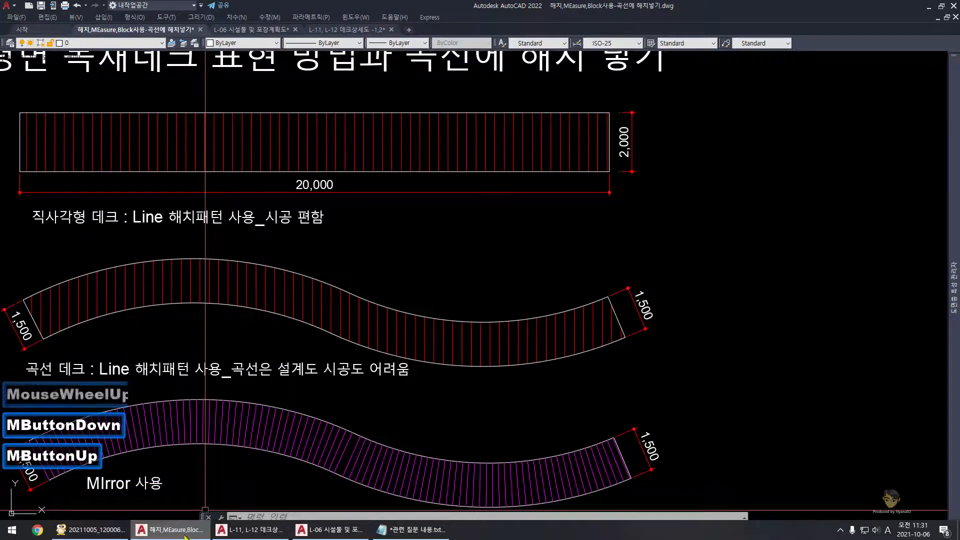
click(411, 531)
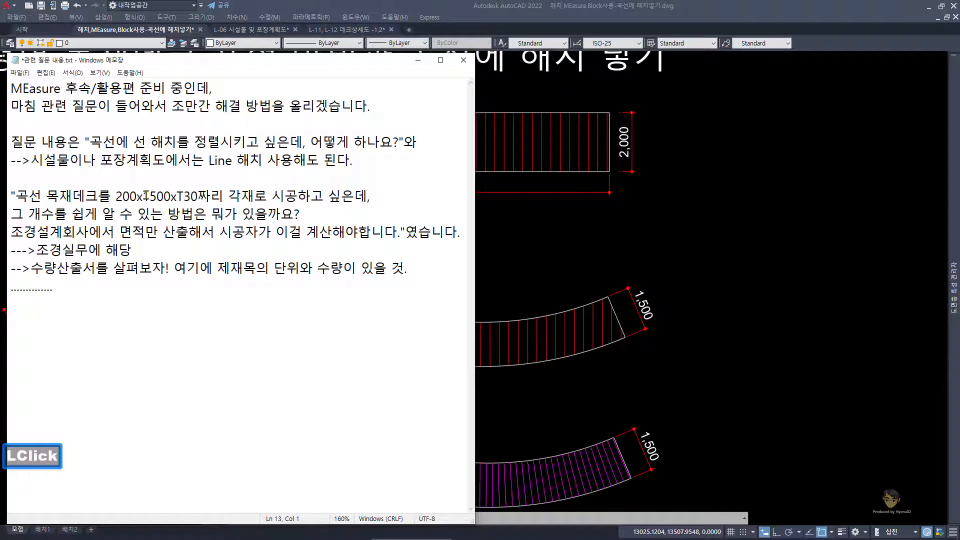
click(506, 243)
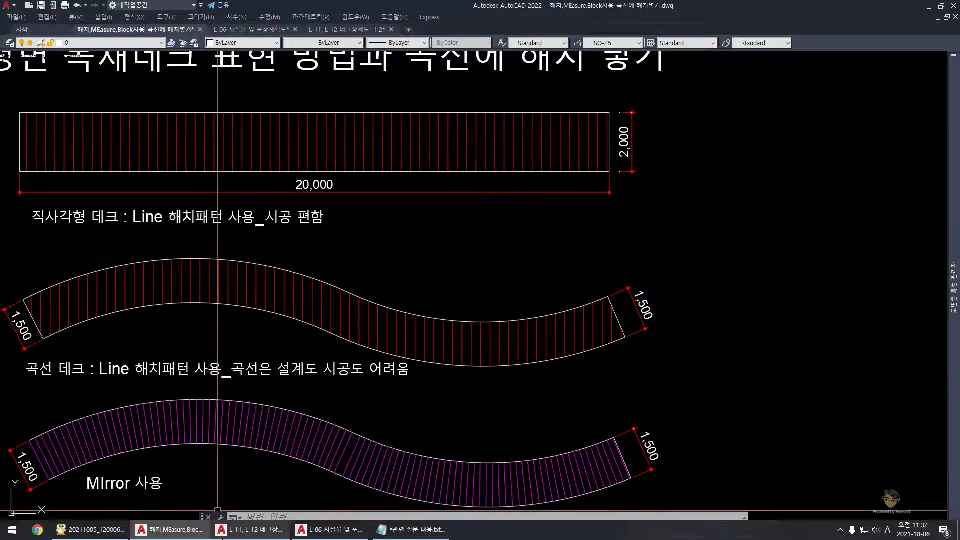
click(426, 531)
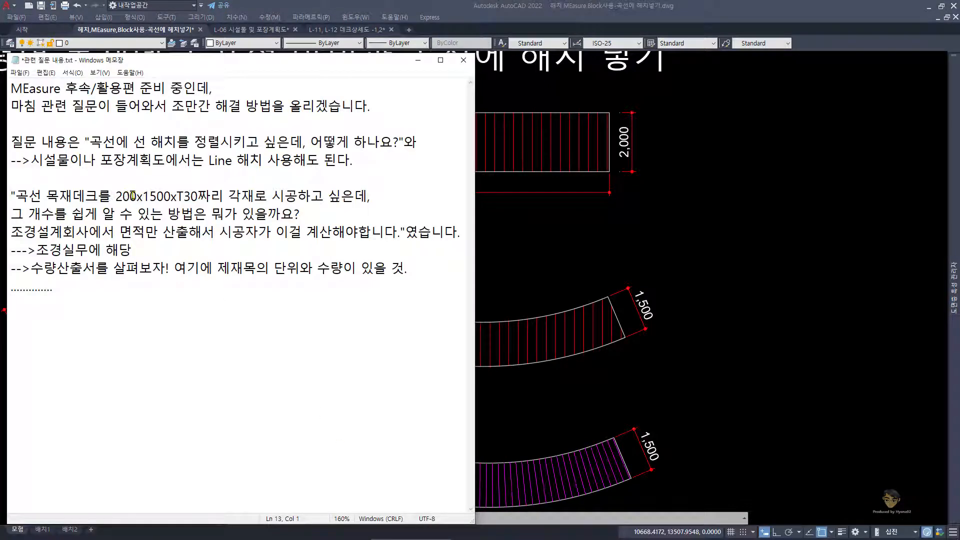
click(672, 189)
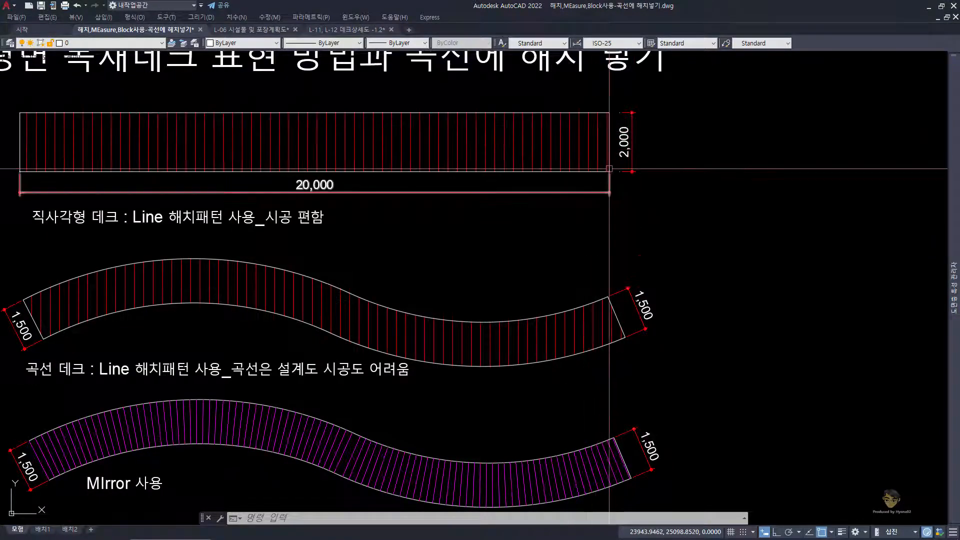
mouse_move(596, 148)
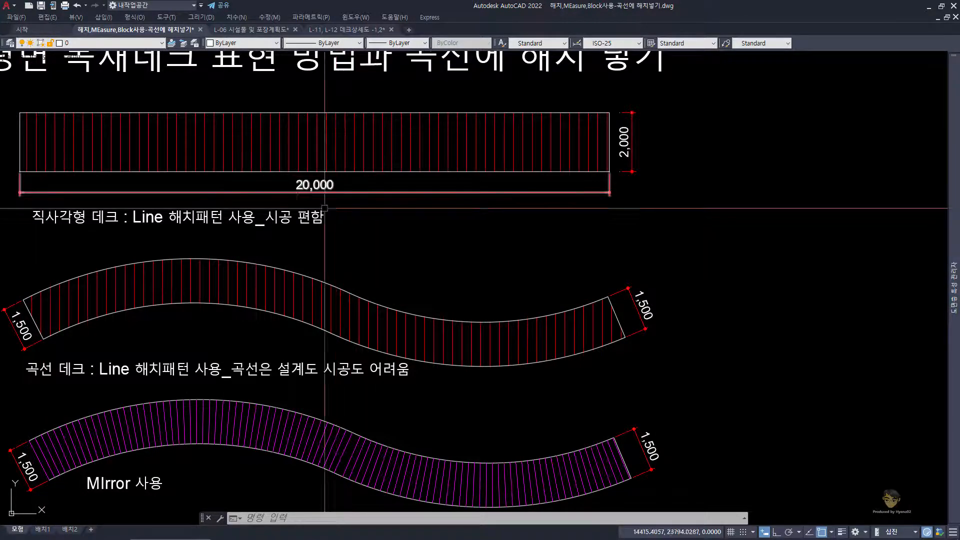
middle_drag(349, 242, 369, 210)
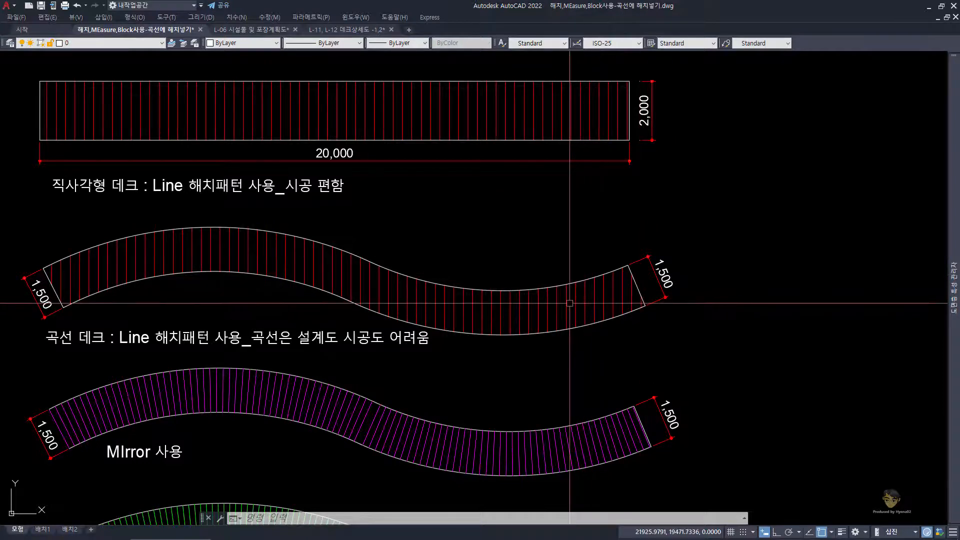
mouse_move(258, 535)
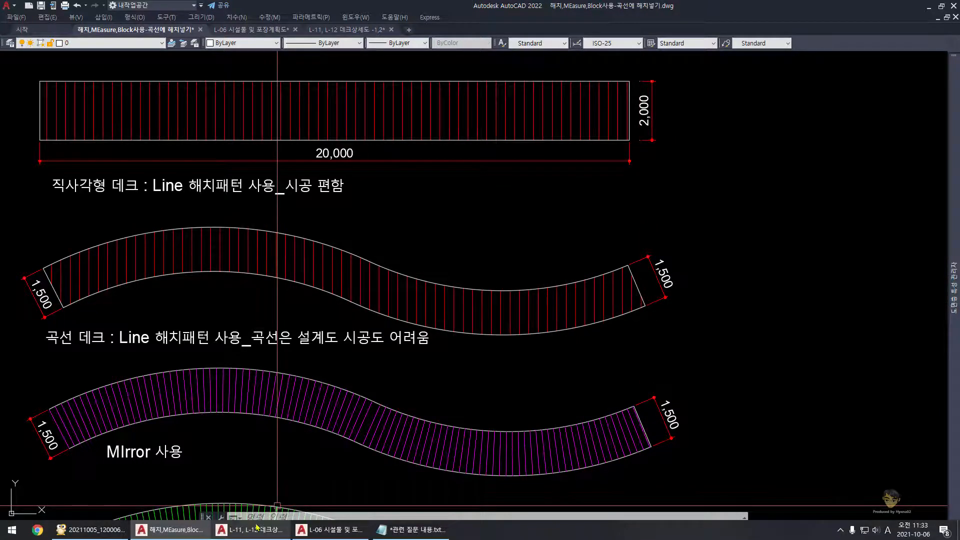
click(429, 528)
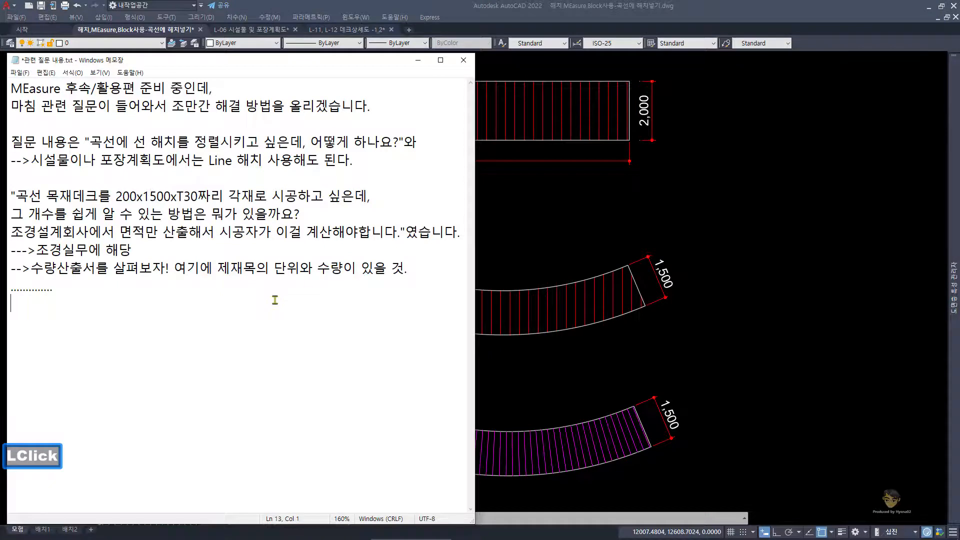
click(641, 356)
Step: Start a polyline in the empty area beside the sample decks with a three-point arc, placing its second point and endpoint 5000 apart each
scroll(642, 357, down, 5)
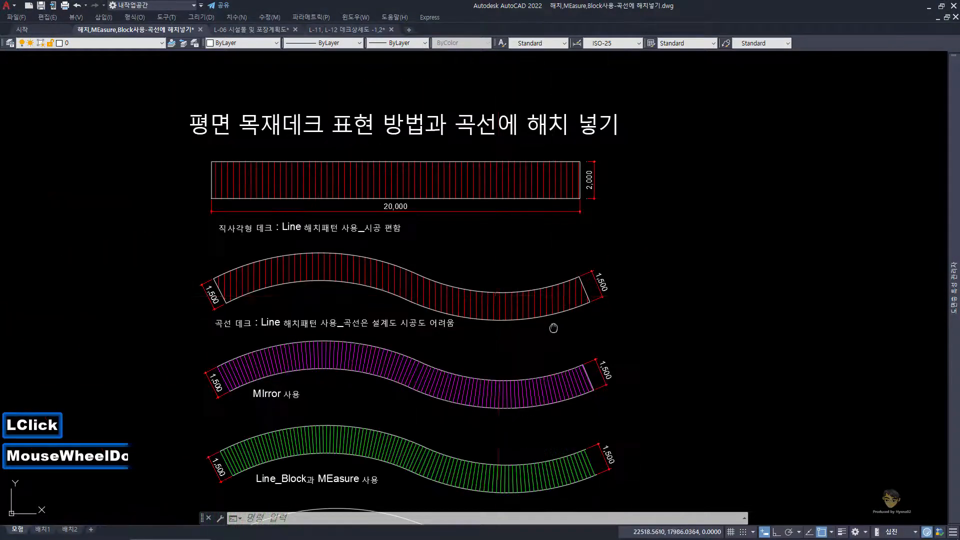
mouse_move(553, 328)
middle_down()
mouse_move(490, 258)
mouse_move(431, 254)
middle_up()
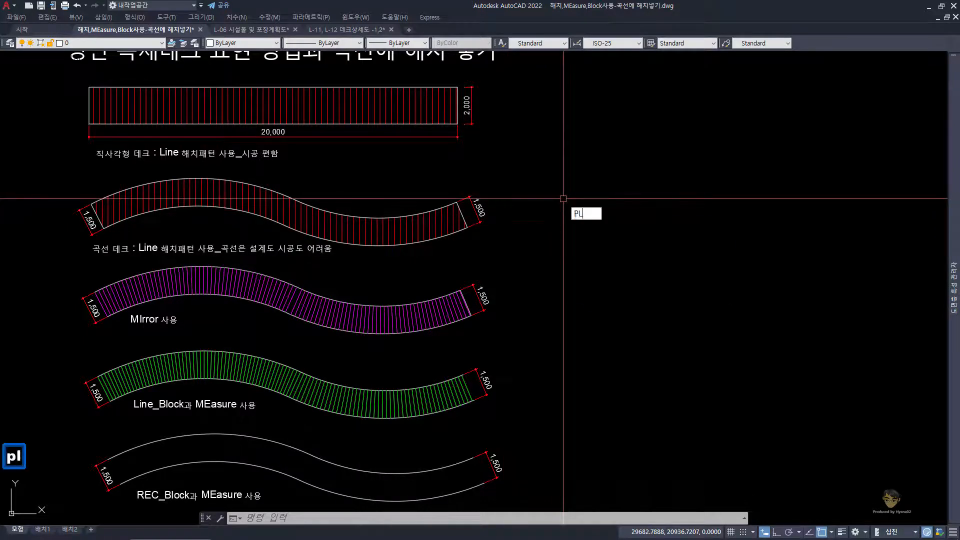
key(Return)
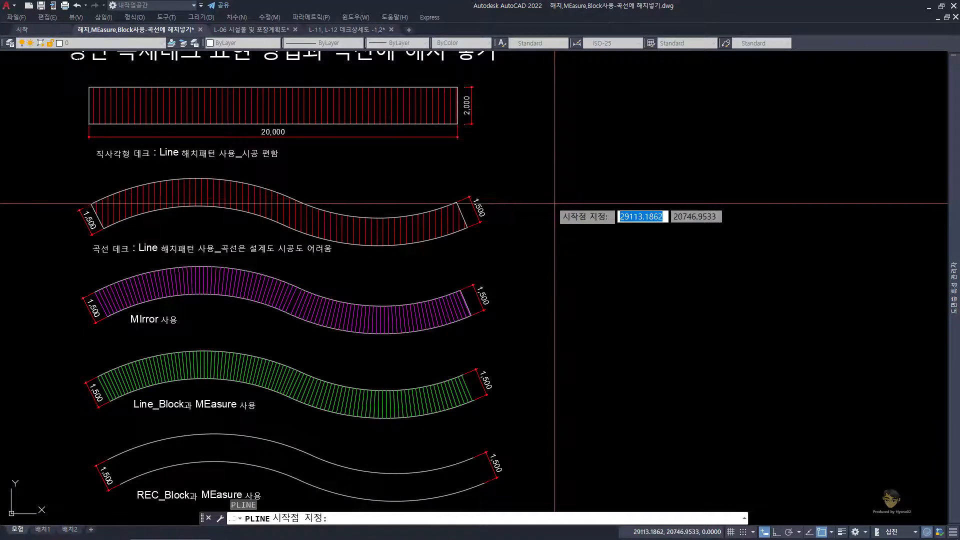
middle_drag(562, 215, 545, 201)
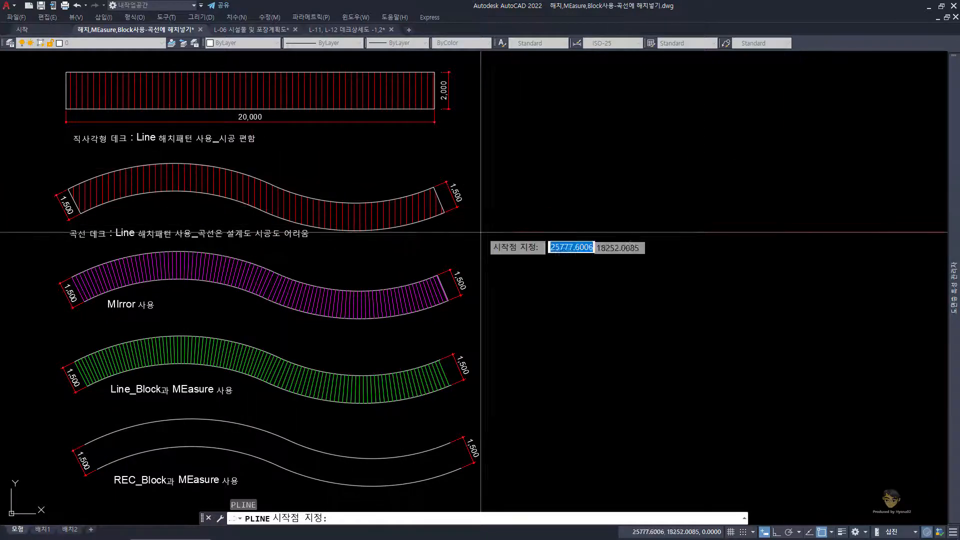
click(497, 176)
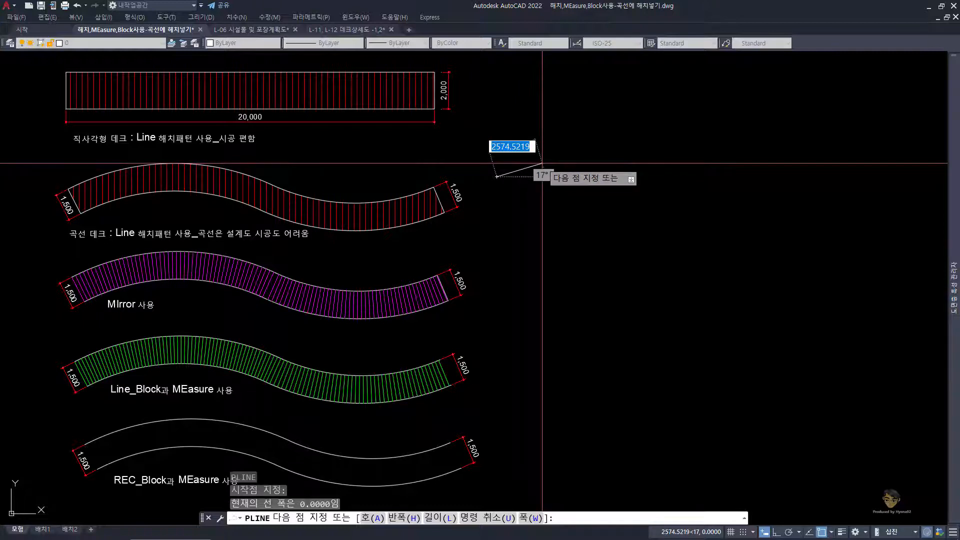
text(a)
key(space)
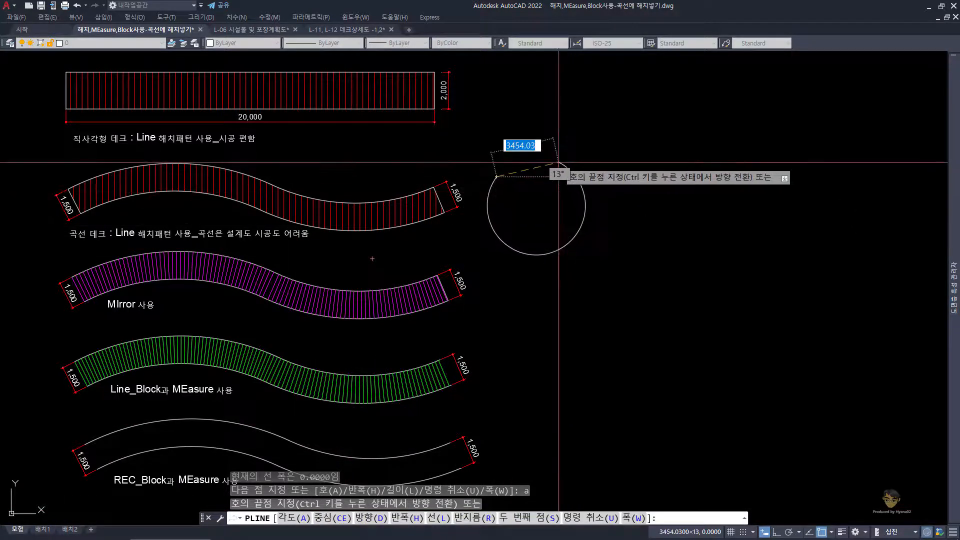
text(s)
key(space)
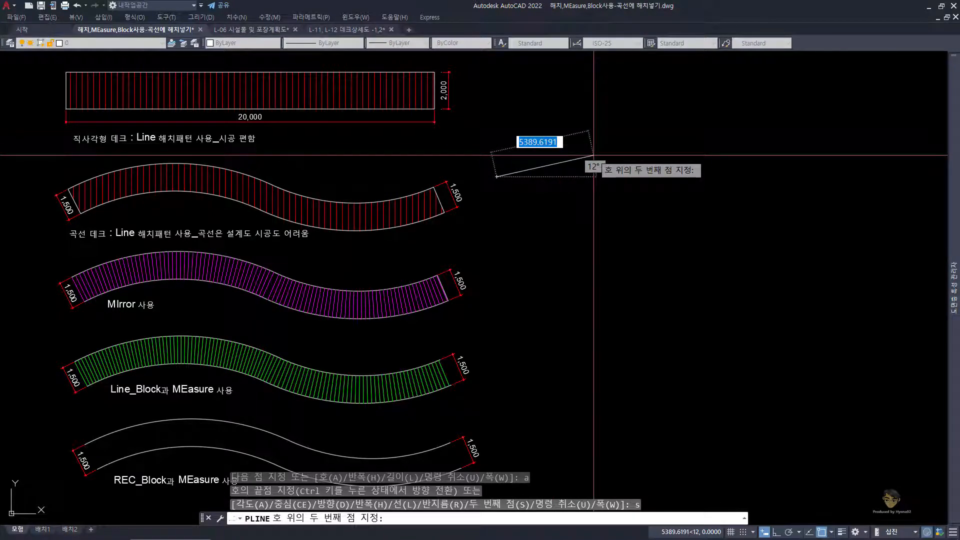
text(5000)
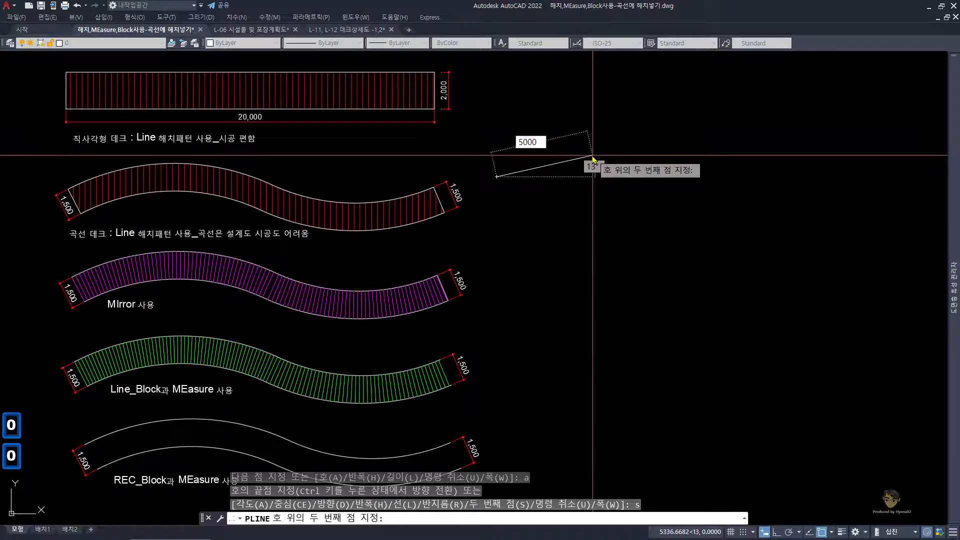
key(Return)
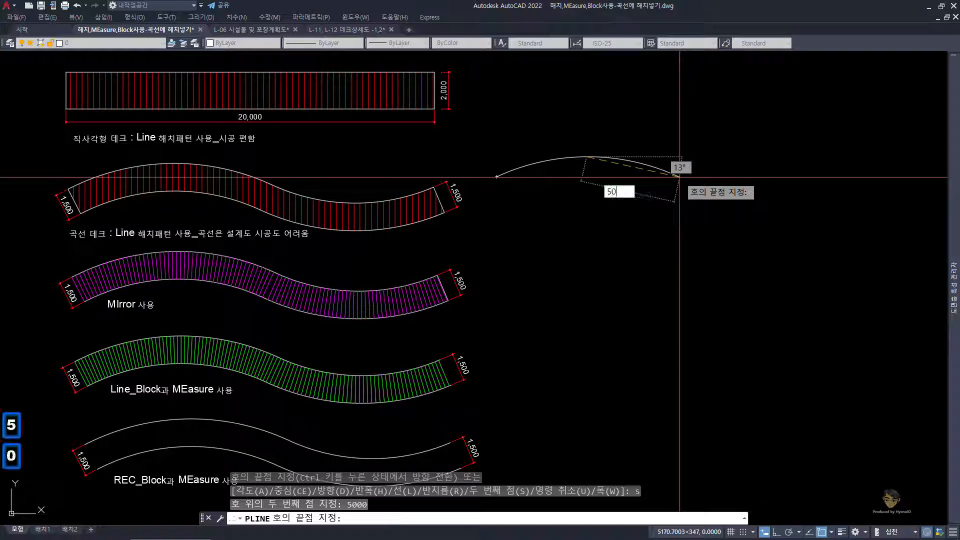
text(00)
key(Return)
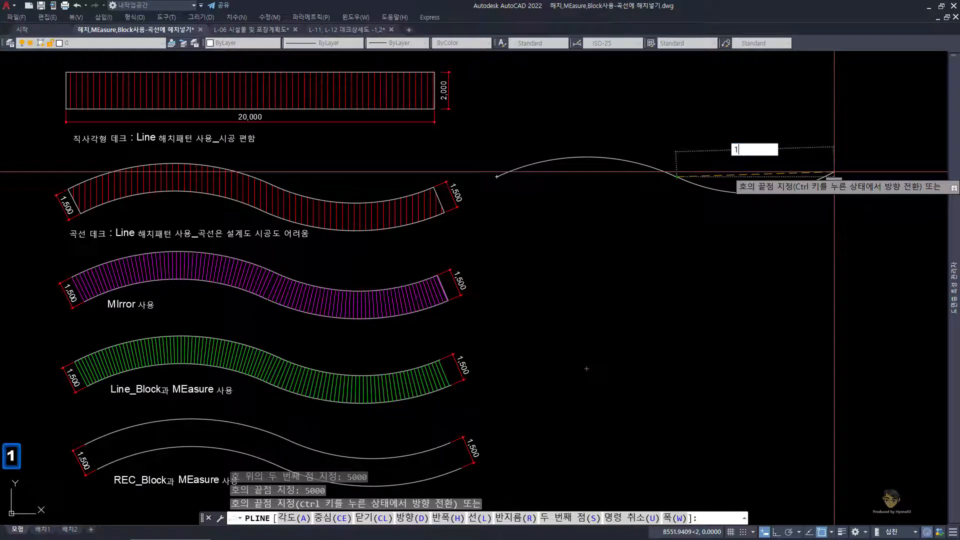
Step: Continue the polyline with a tangent arc curving the other way, its endpoint 10000 away, and finish it
text(0000)
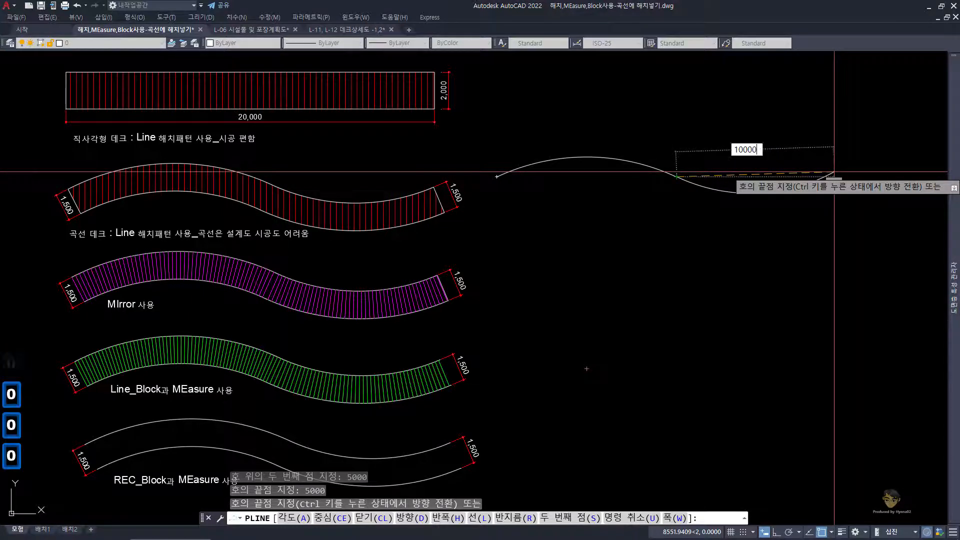
key(Return)
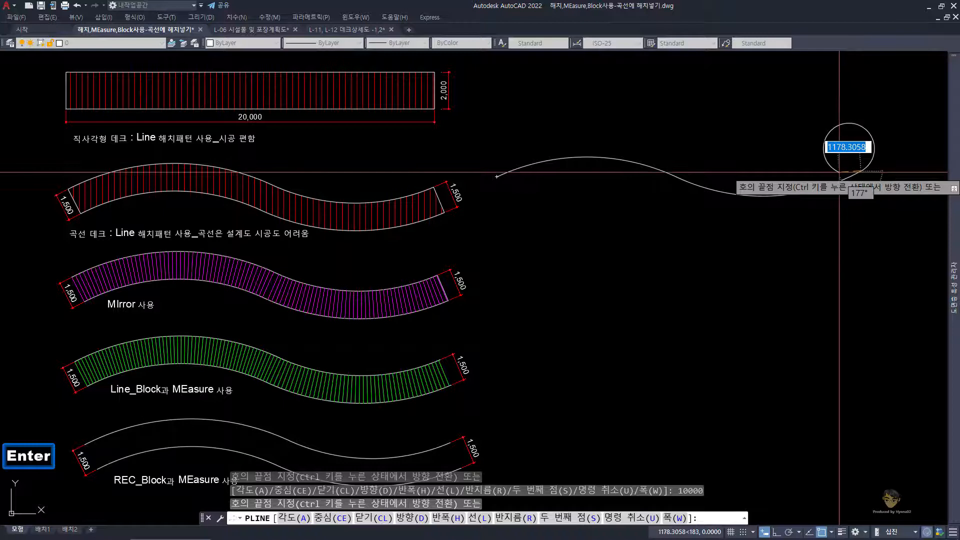
key(space)
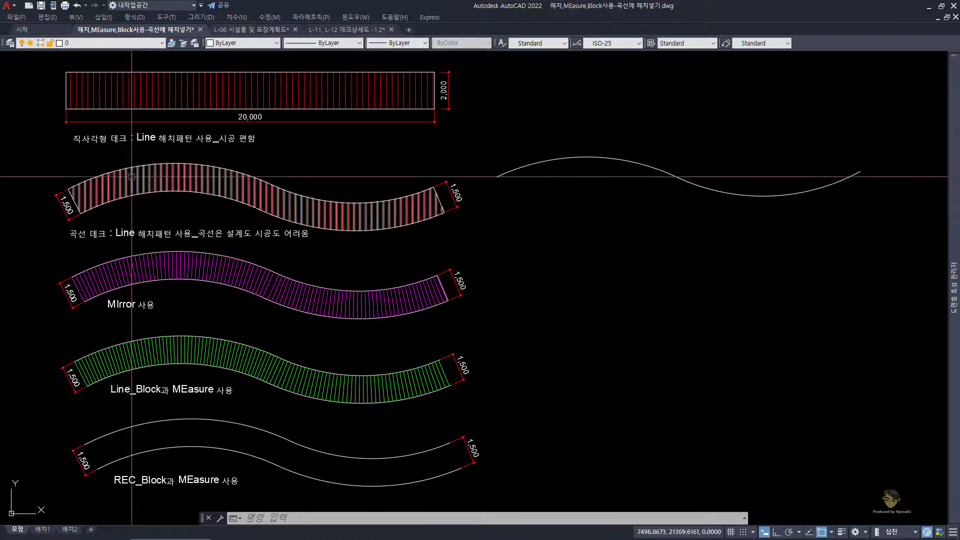
Step: Offset the new S-shaped polyline 1500 toward its lower side to form the second edge of the deck
click(623, 204)
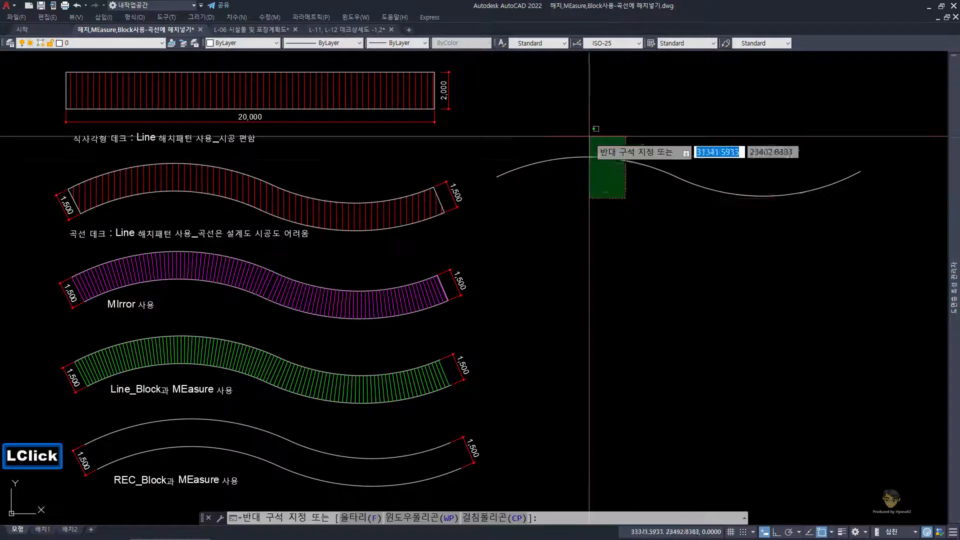
click(570, 150)
text(o)
key(Return)
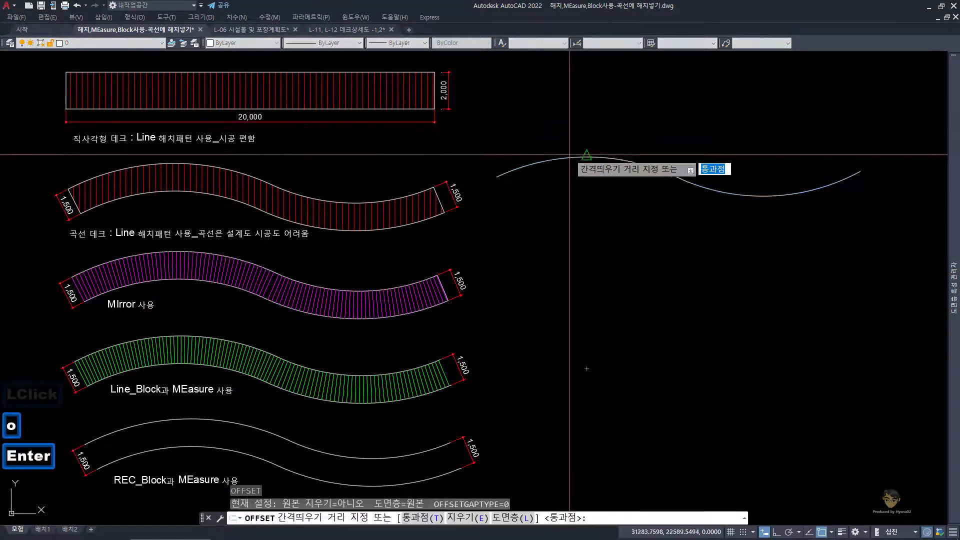
text(1)
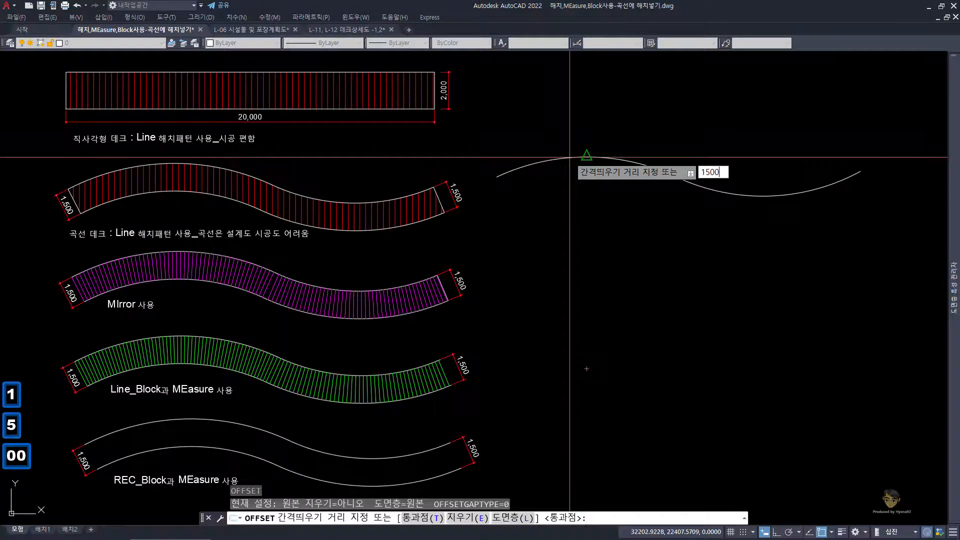
text(500)
key(Return)
click(572, 158)
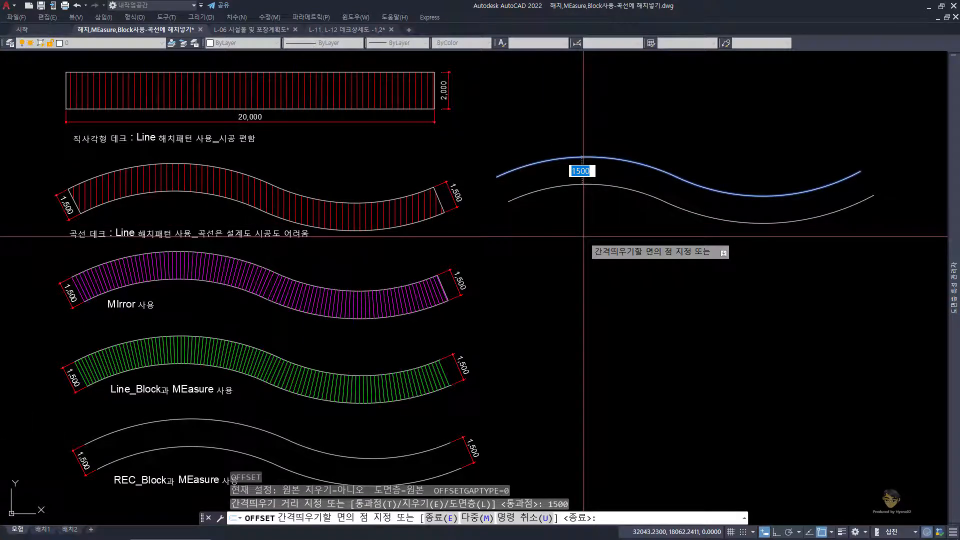
click(583, 236)
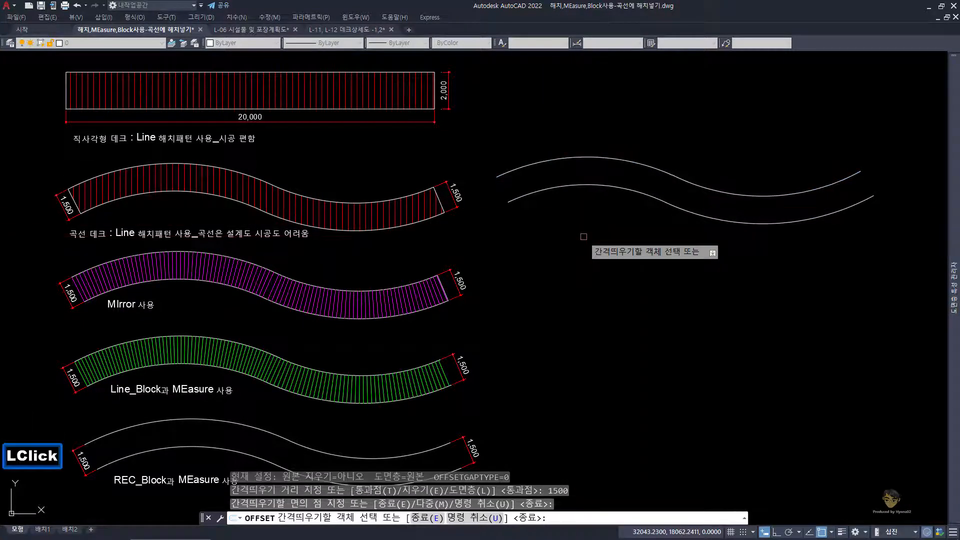
key(space)
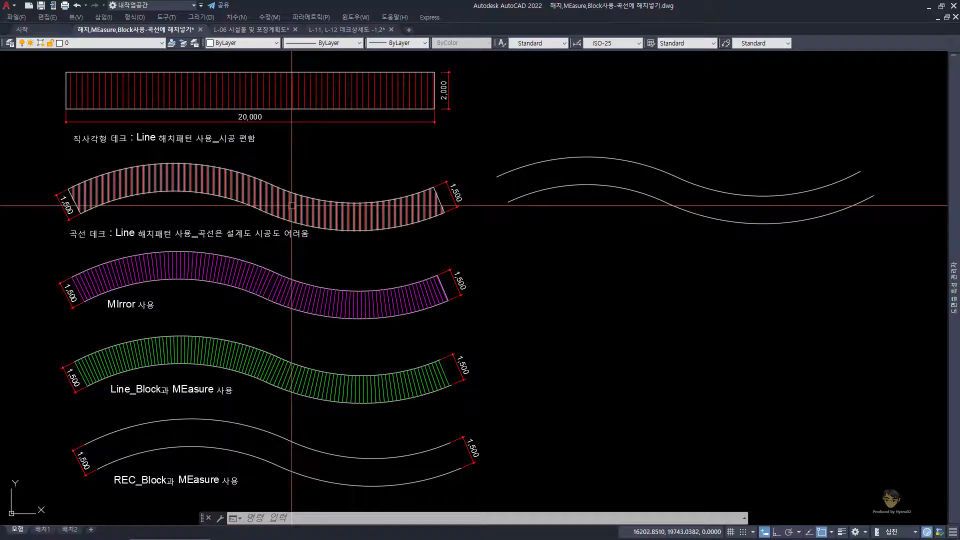
Step: Move the two offset curves down beside the Mirror sample deck
scroll(292, 206, up, 2)
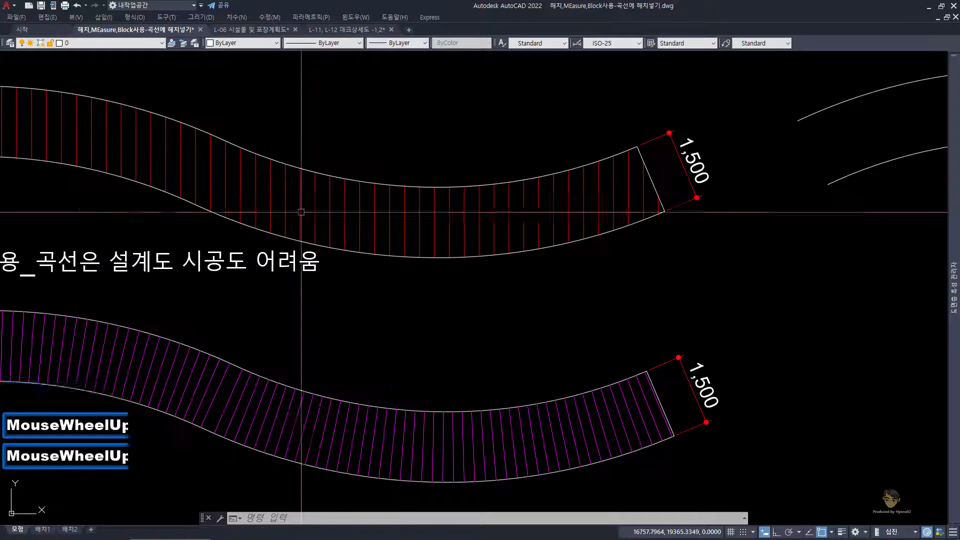
scroll(300, 212, up, 1)
scroll(300, 209, down, 1)
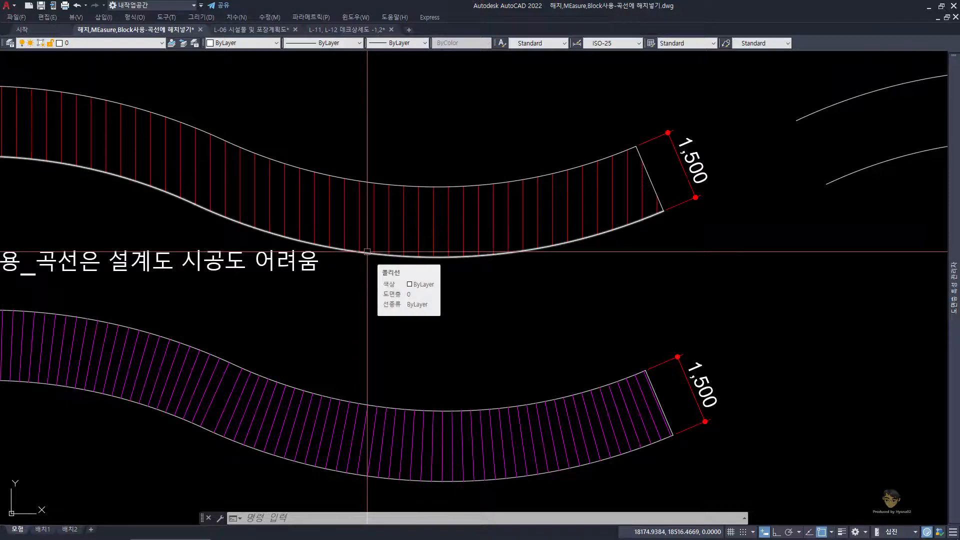
scroll(366, 252, down, 2)
scroll(366, 254, down, 2)
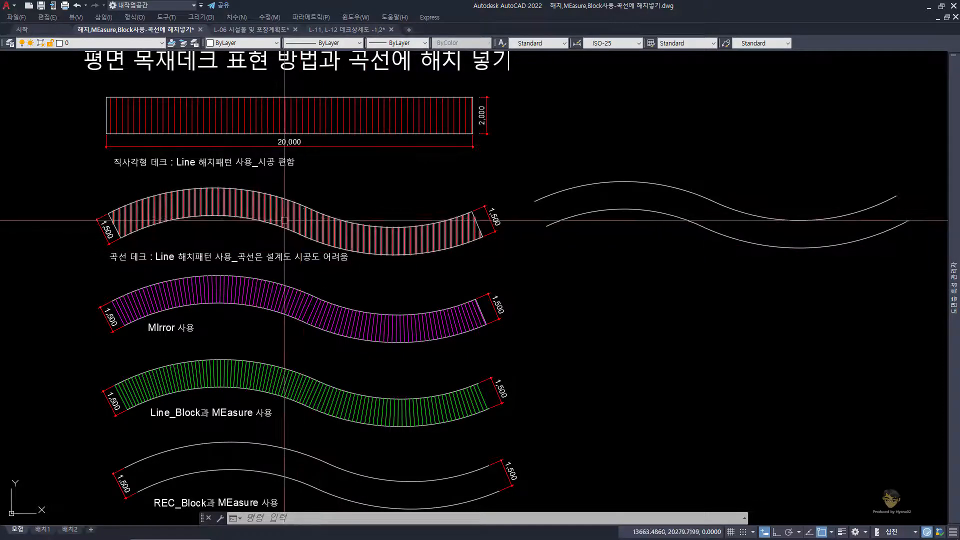
middle_drag(225, 274, 223, 228)
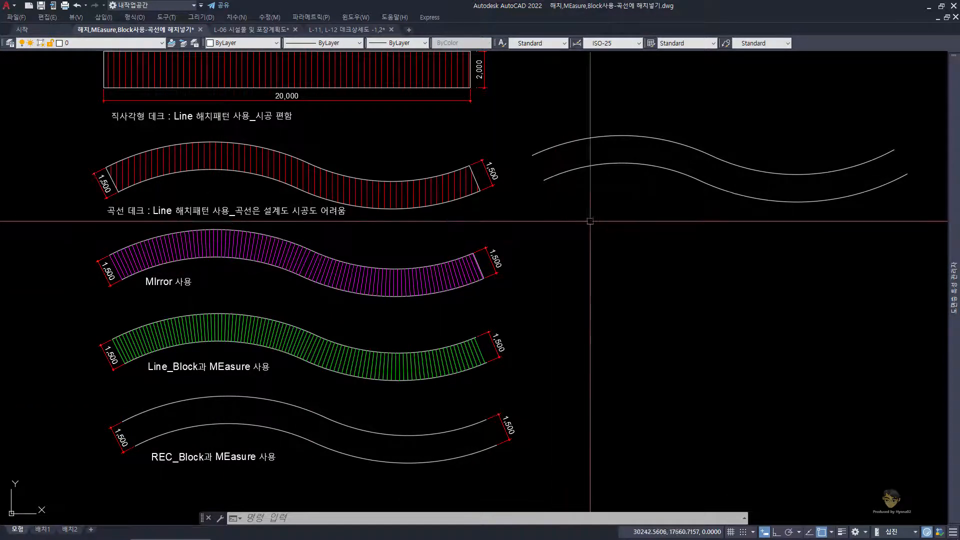
click(692, 223)
click(619, 122)
text(m)
key(space)
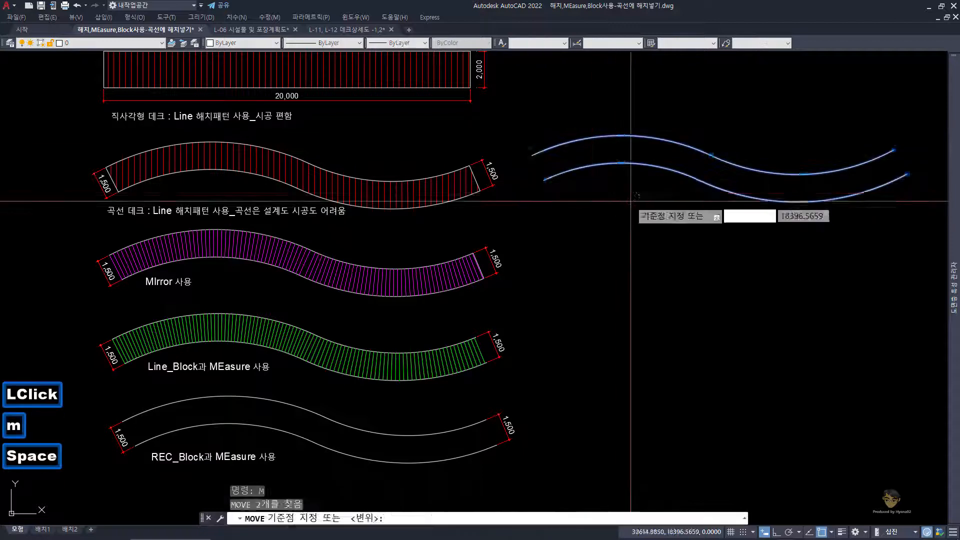
click(636, 195)
click(645, 270)
key(space)
key(Escape)
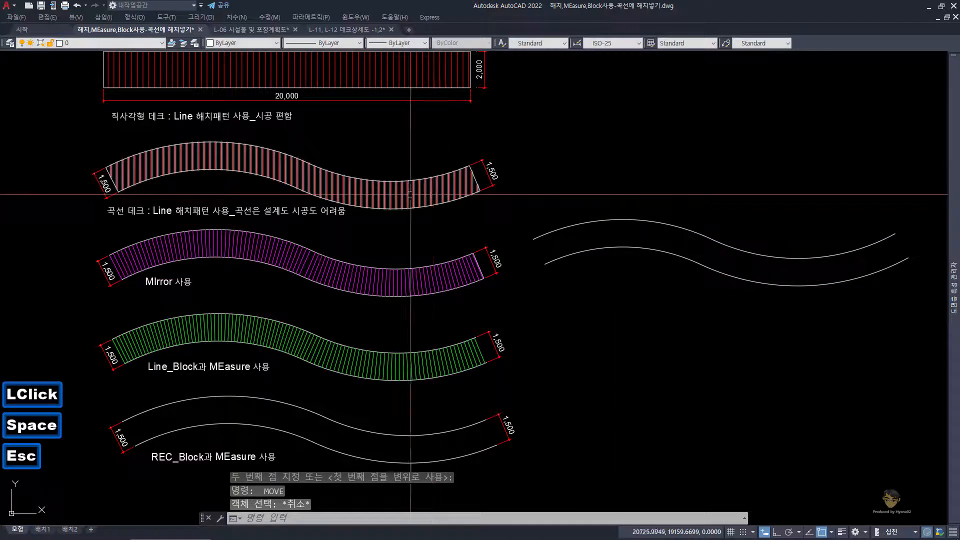
Step: Copy the pair of curves upward, beside the curved Line-hatched sample deck
double_click(636, 220)
text(cc)
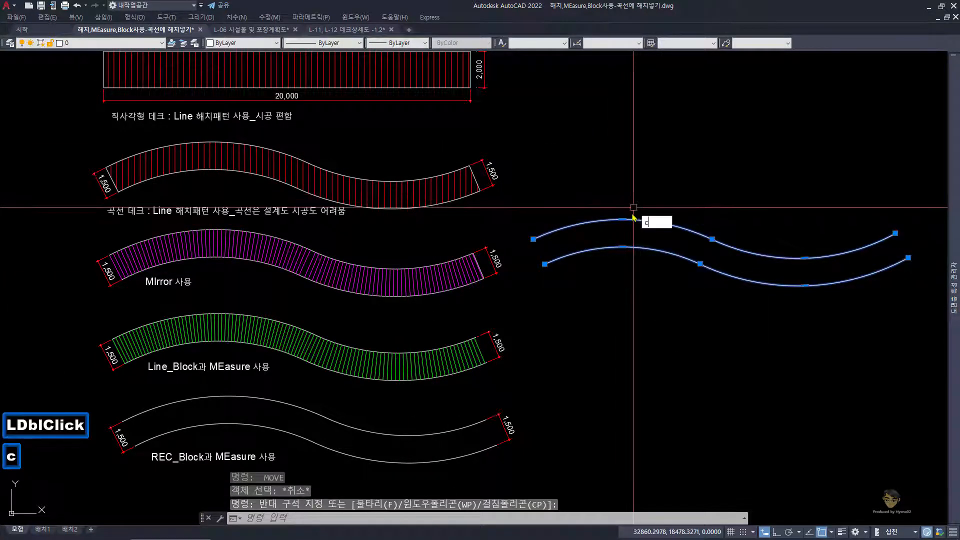
key(space)
click(653, 311)
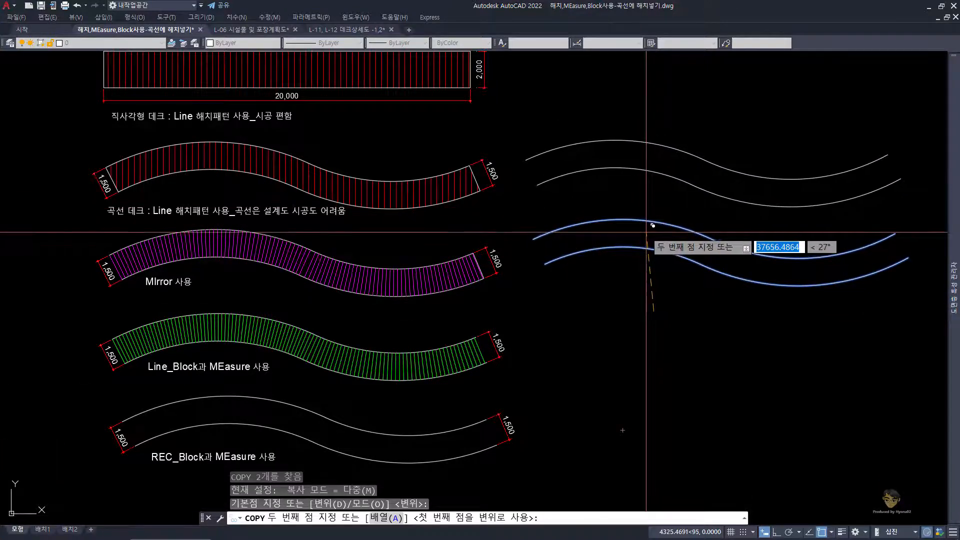
click(646, 232)
key(space)
key(Escape)
key(Escape)
key(Escape)
key(Escape)
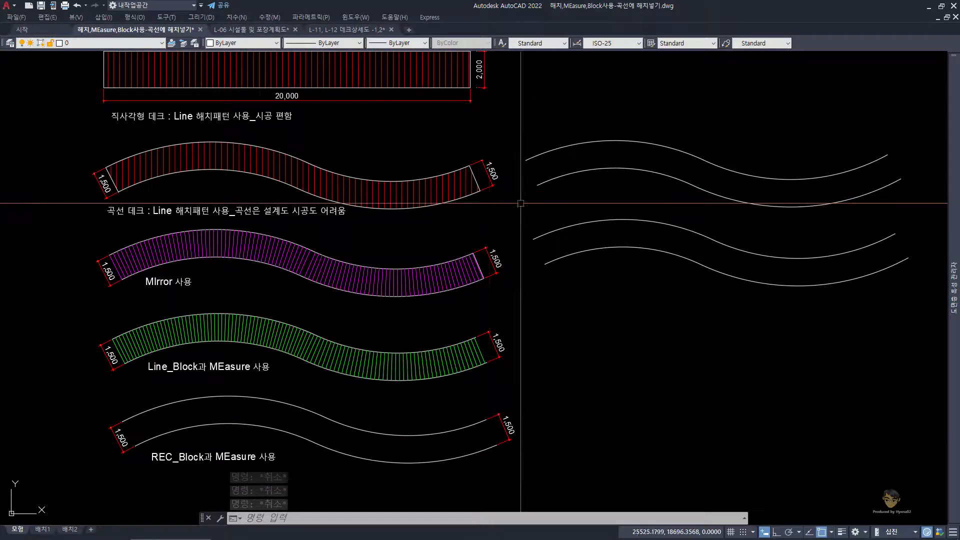
Step: Close the left end of the upper curve pair with a polyline between the two curves' endpoints
middle_drag(548, 206, 490, 211)
text(pl)
key(Return)
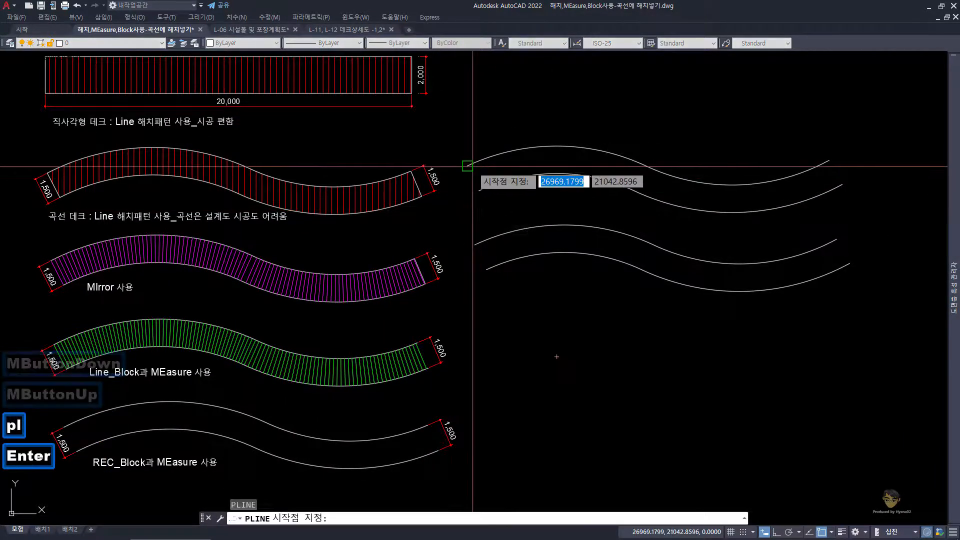
click(467, 165)
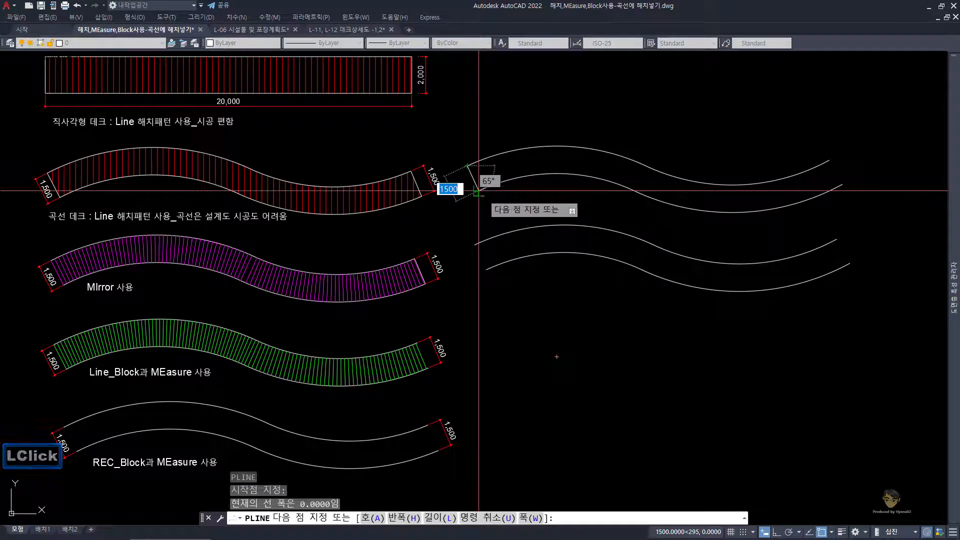
shift+right_click(478, 192)
key(e)
click(478, 191)
key(space)
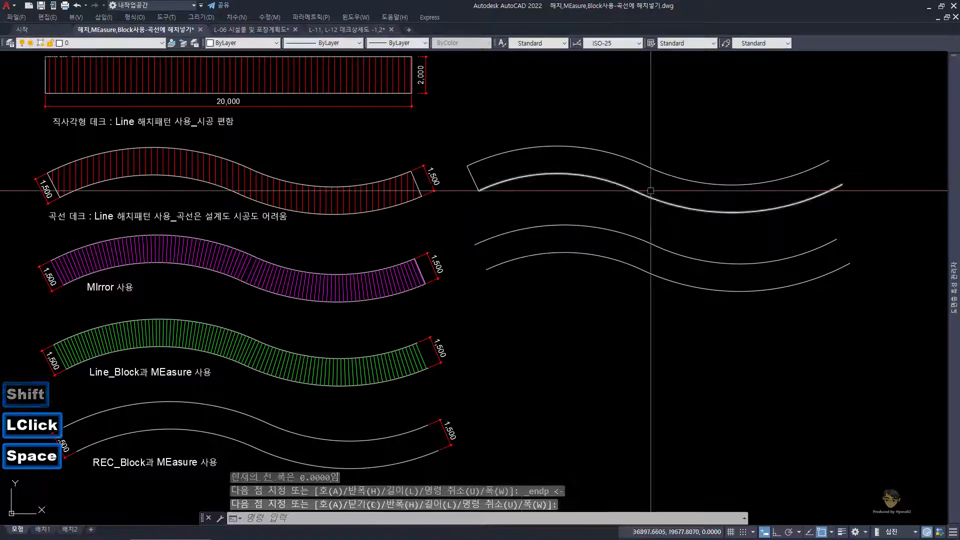
Step: Close the right end of the upper curve pair with a polyline joining the endpoints
key(Escape)
key(space)
click(830, 161)
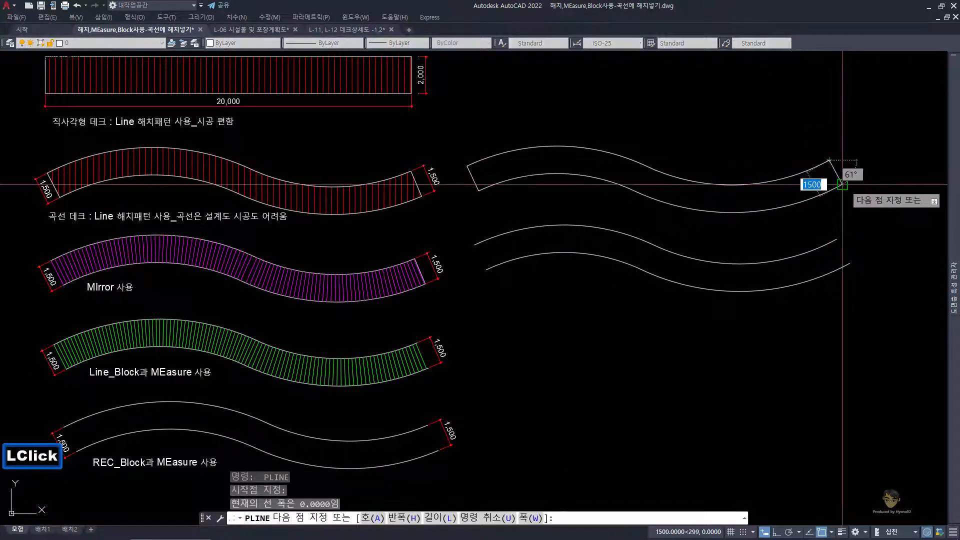
click(842, 185)
key(space)
key(Escape)
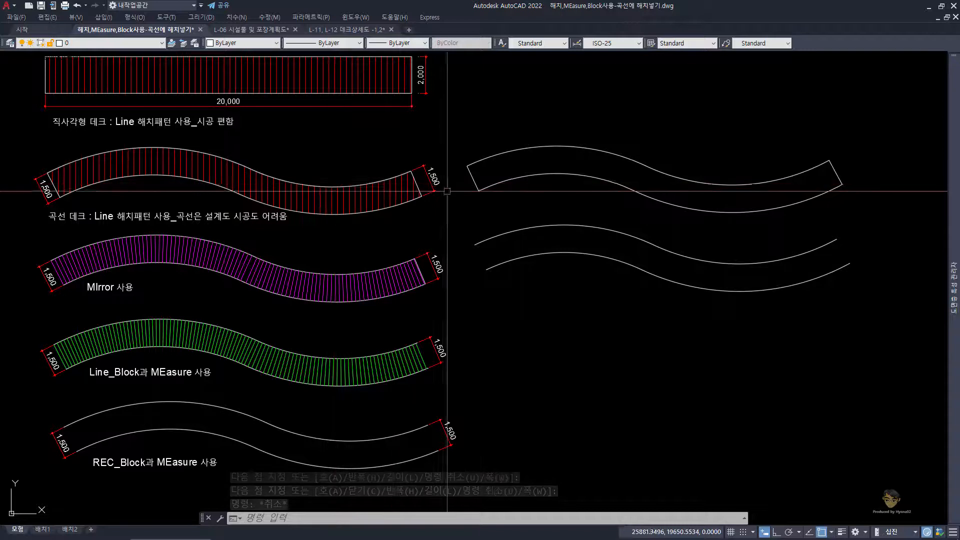
Step: Start a hatch and pick the interior of the closed upper curved deck as its boundary
text(h)
key(space)
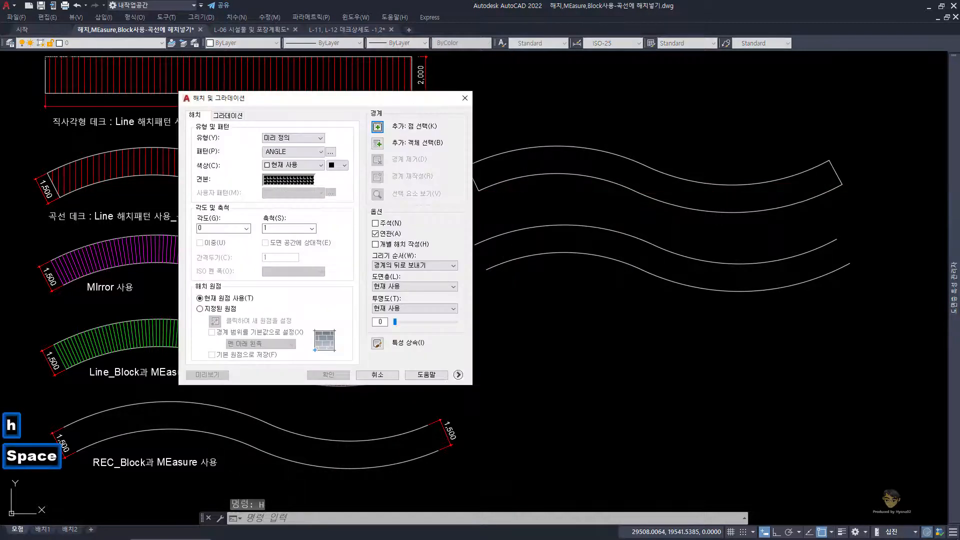
click(378, 127)
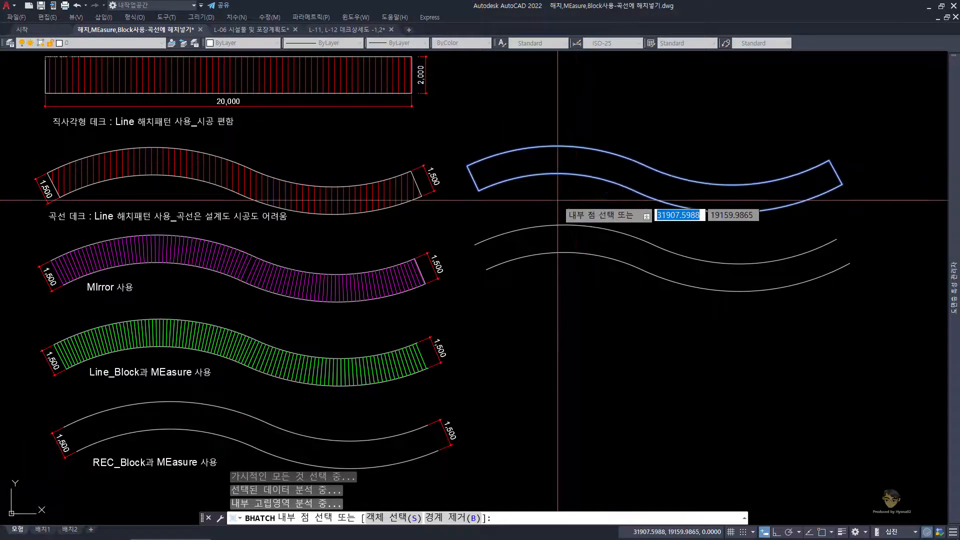
key(space)
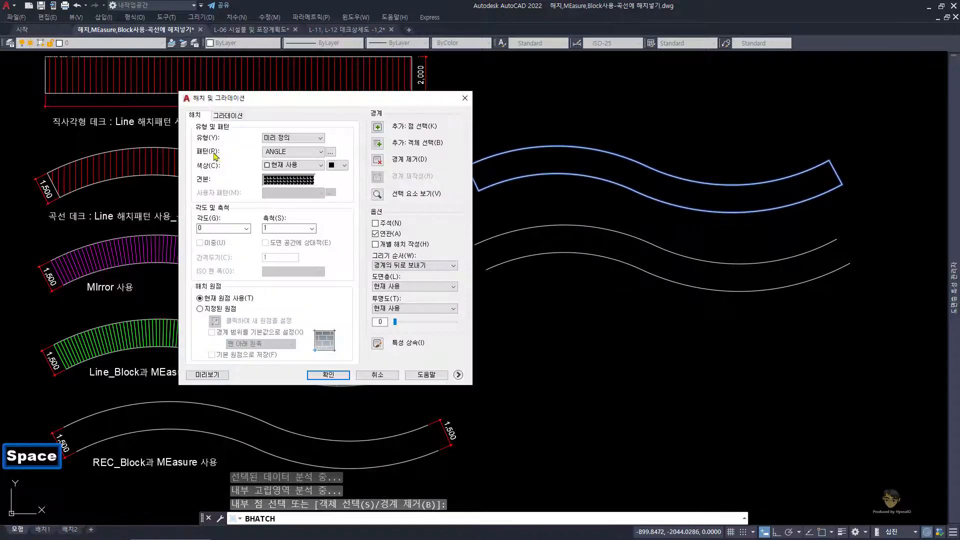
Step: Set the hatch to the predefined LINE pattern with a red background colour
click(330, 152)
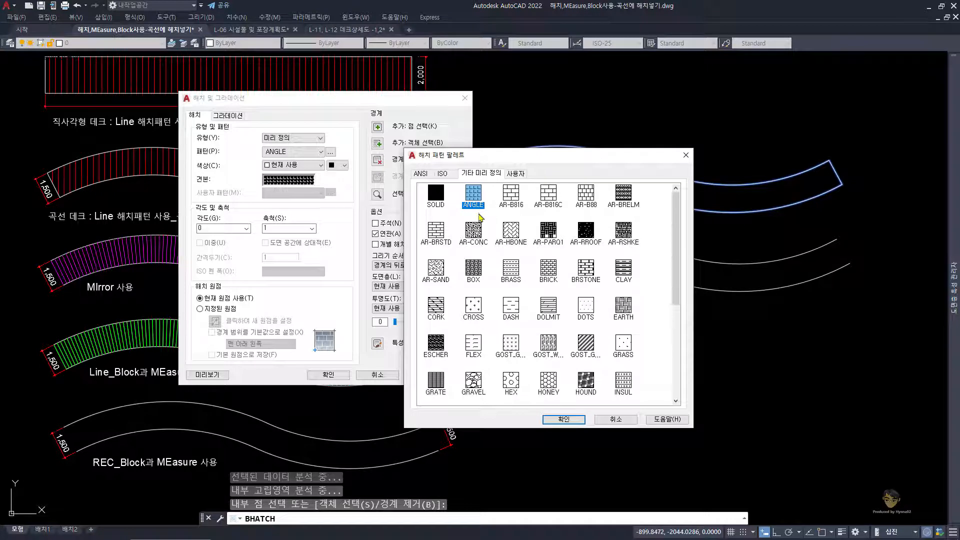
key(l)
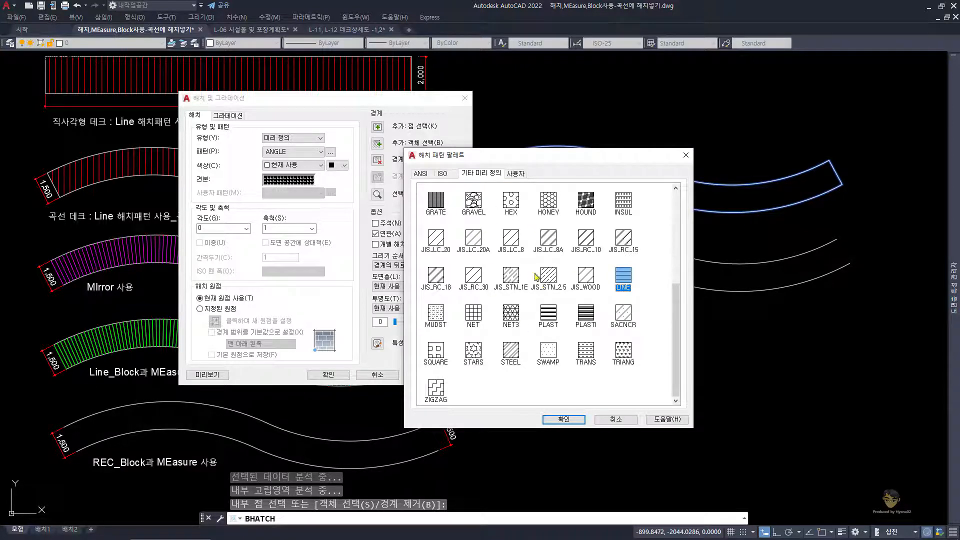
click(564, 420)
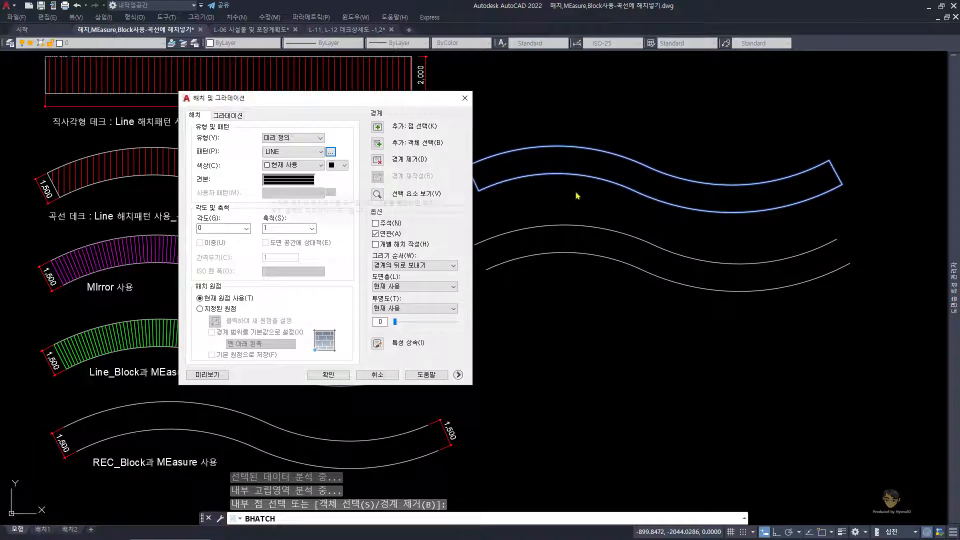
click(344, 170)
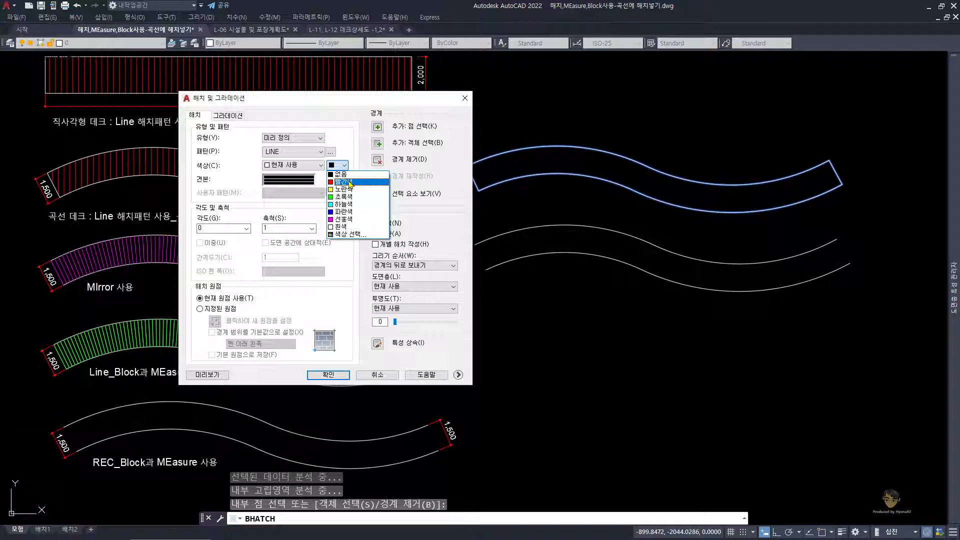
click(350, 182)
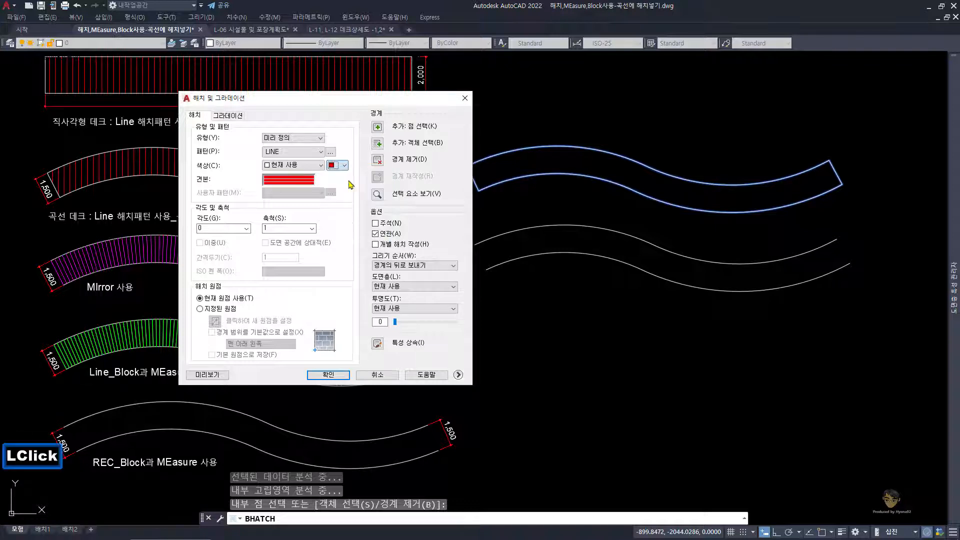
Step: Preview the LINE hatch in the curved deck at scale 1, angle 0, and check its line spacing
click(224, 375)
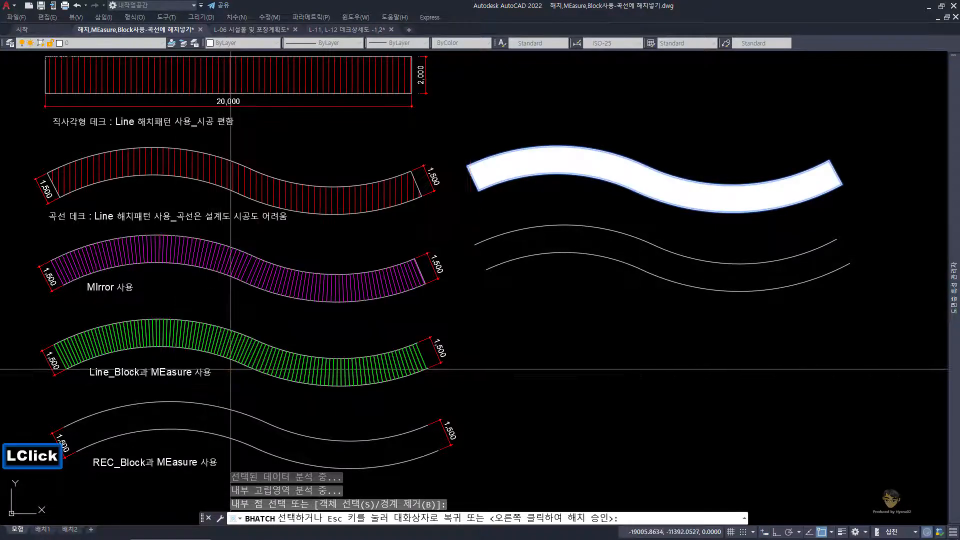
scroll(523, 130, up, 2)
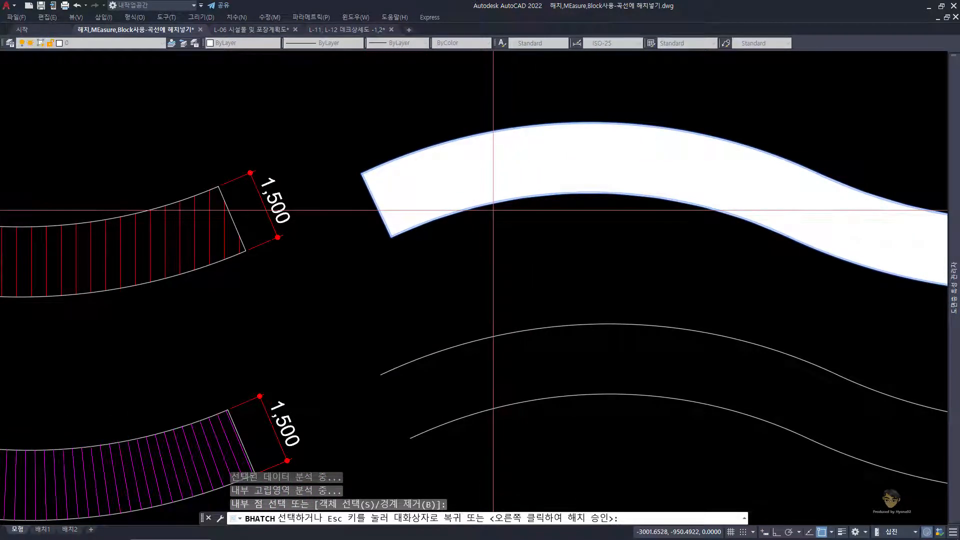
scroll(491, 210, down, 1)
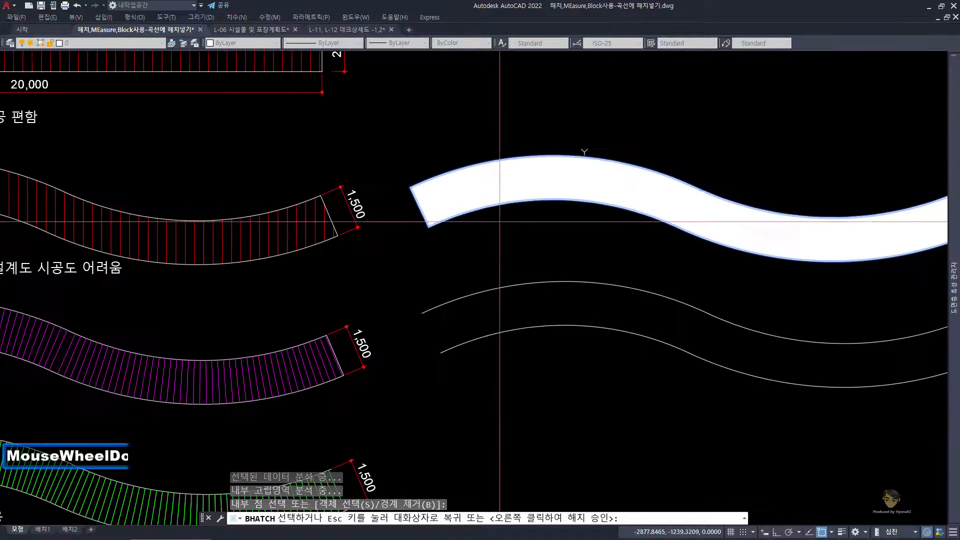
middle_drag(498, 216, 382, 250)
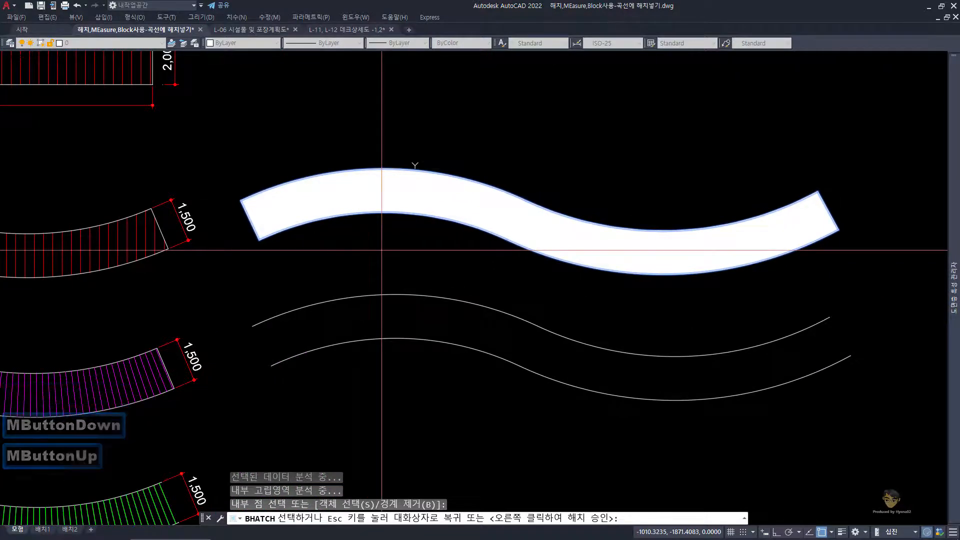
Step: Set the LINE hatch scale to 100 and preview the pattern in the curved deck
key(Escape)
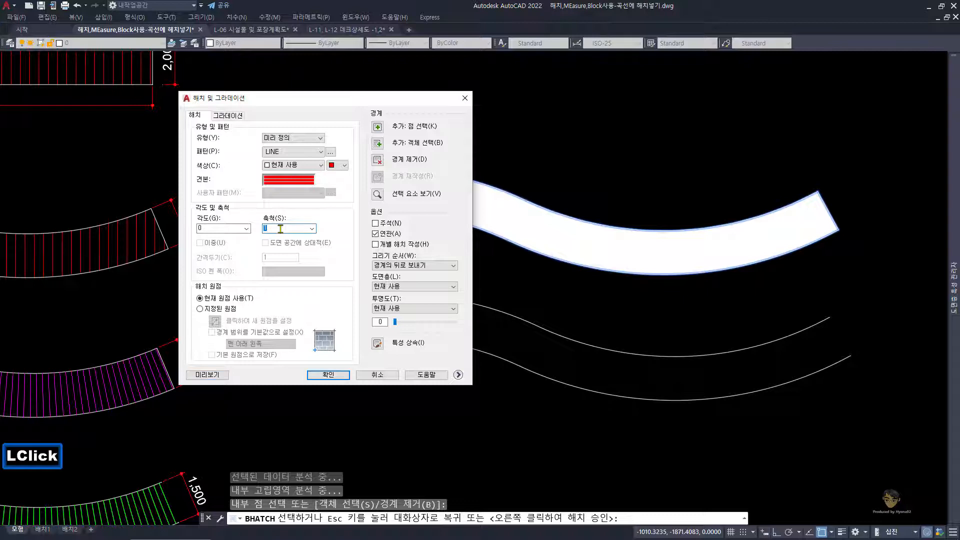
click(209, 375)
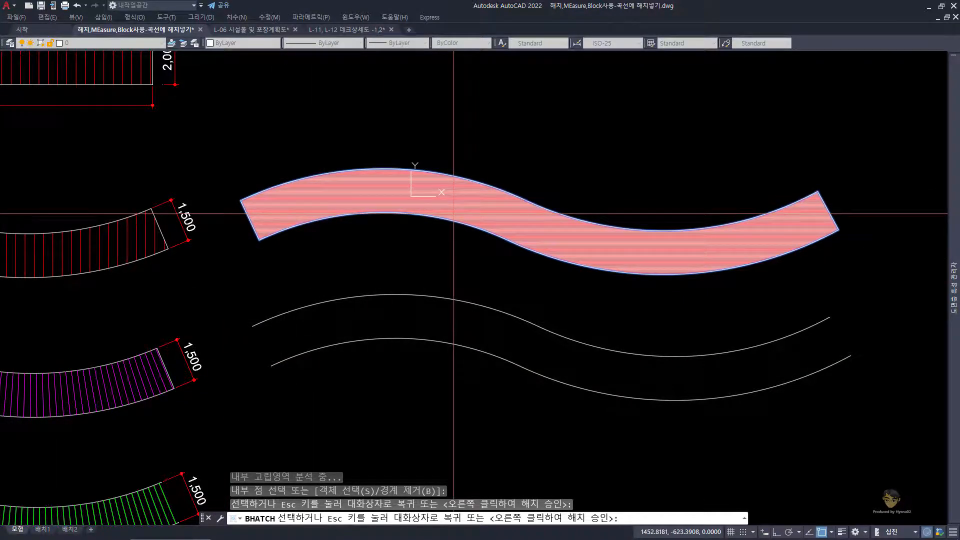
key(Escape)
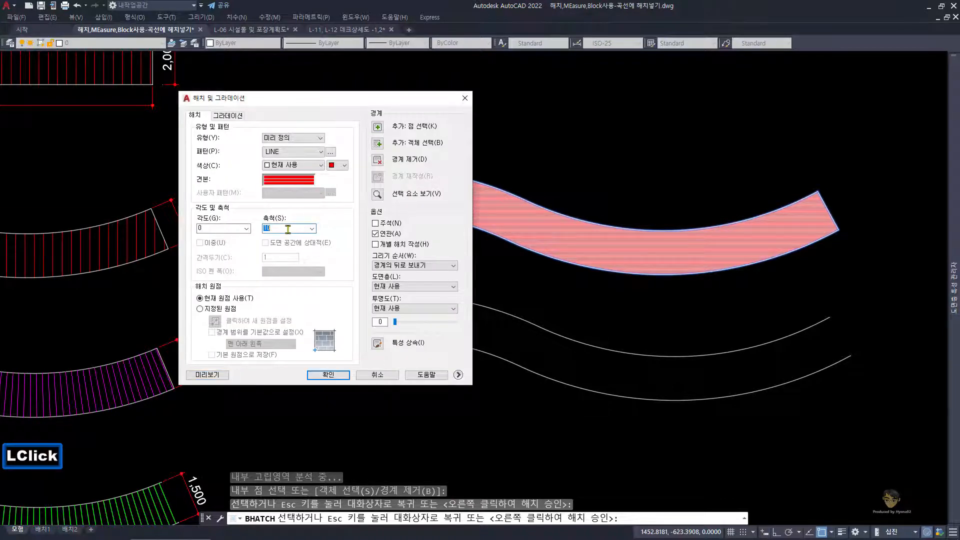
click(207, 375)
scroll(387, 205, up, 3)
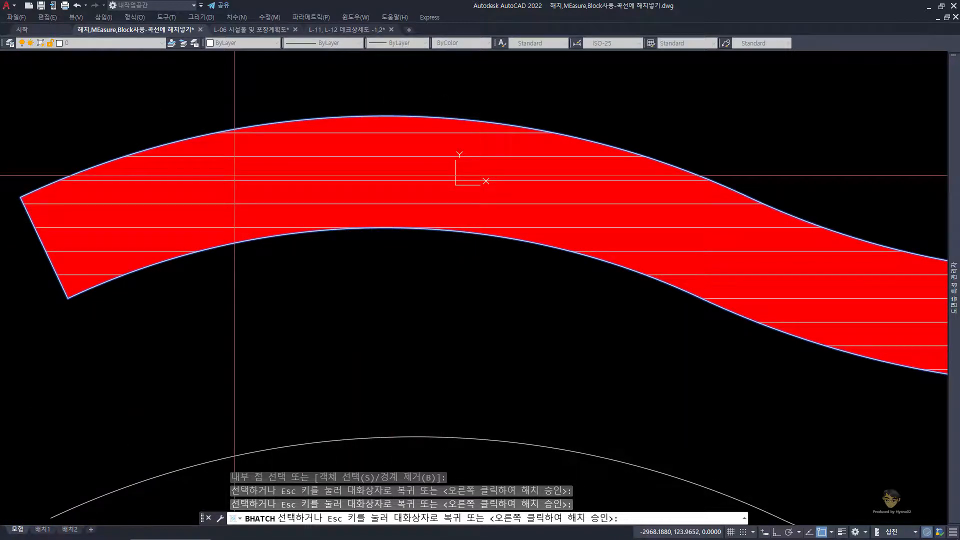
Step: Change the hatch line colour to red with no background colour and preview it in the curved deck
key(Escape)
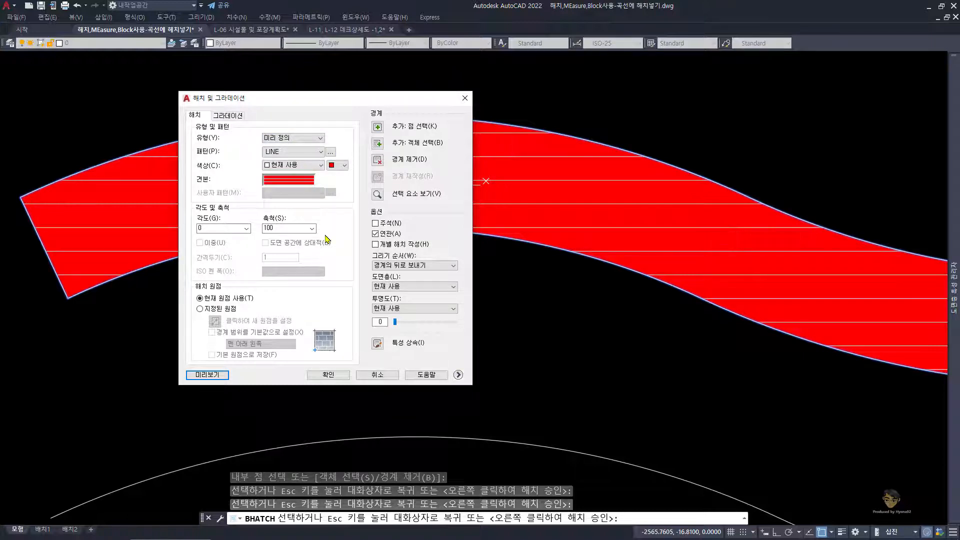
click(302, 170)
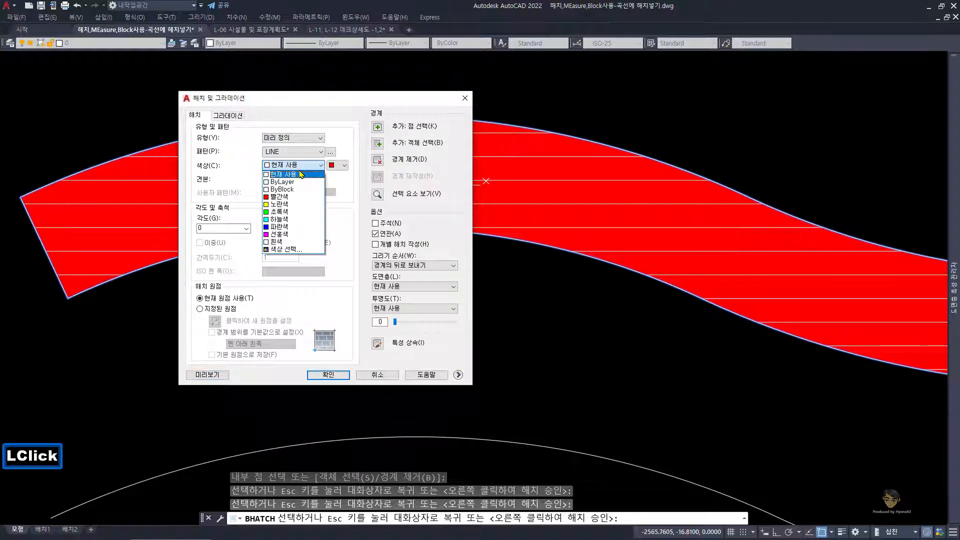
click(295, 197)
click(345, 170)
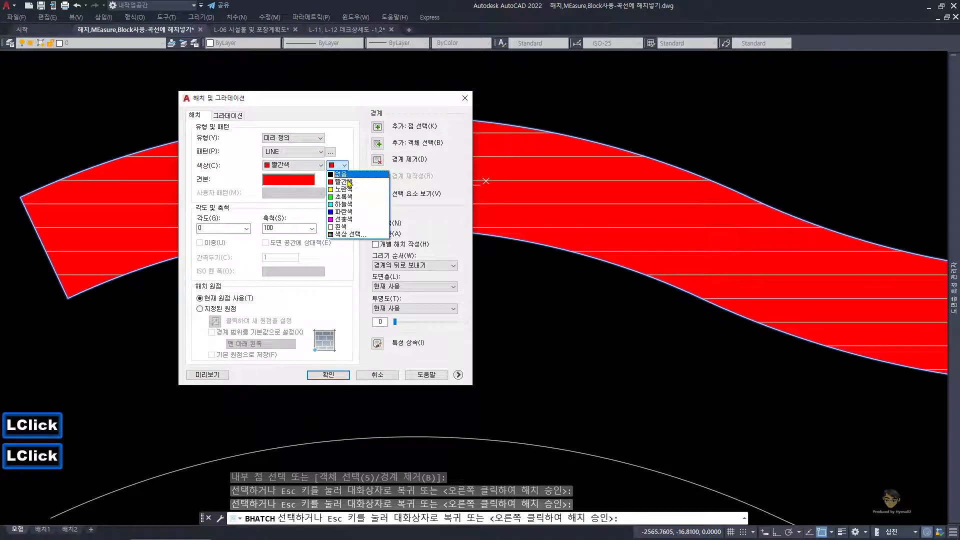
click(338, 177)
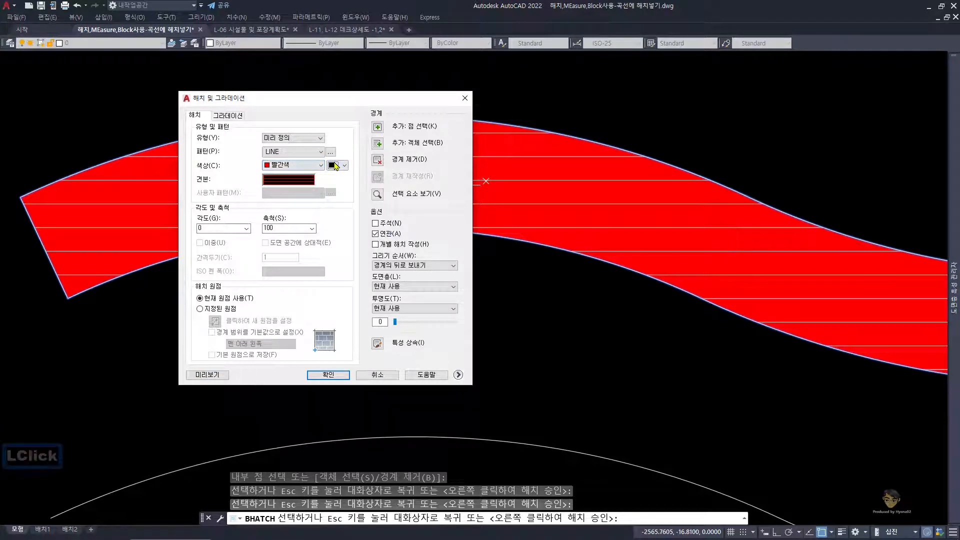
click(207, 374)
scroll(345, 308, down, 2)
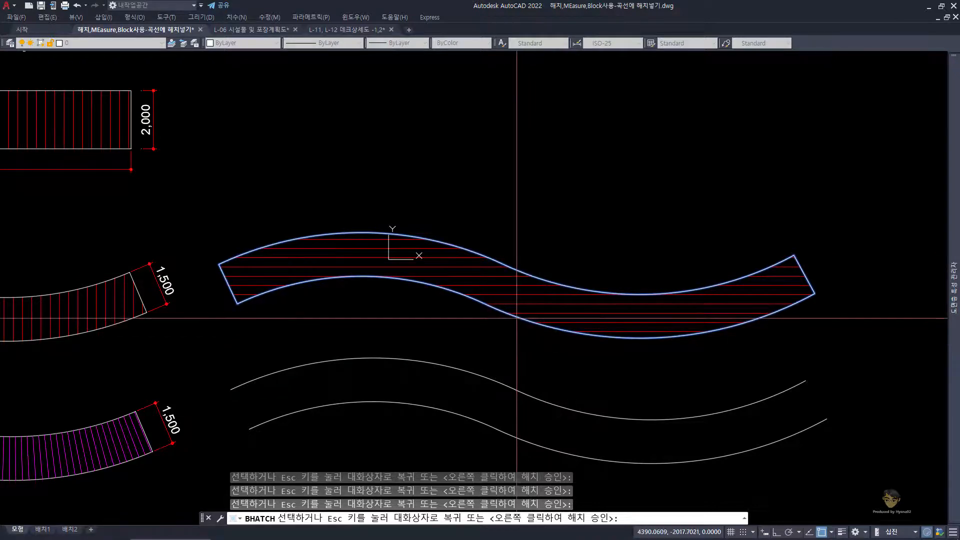
Step: Set the hatch angle to 90, preview it, and accept the hatch in the curved deck
key(Escape)
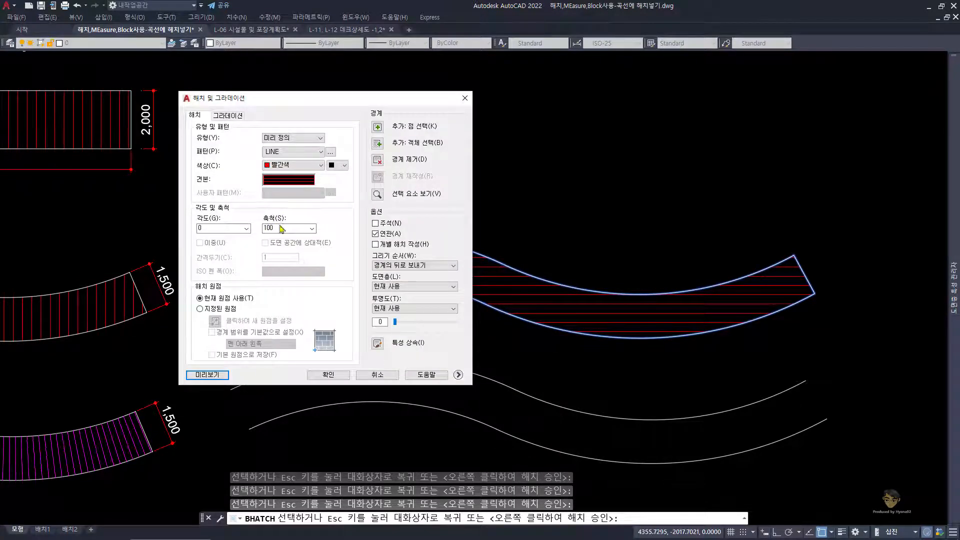
text(9)
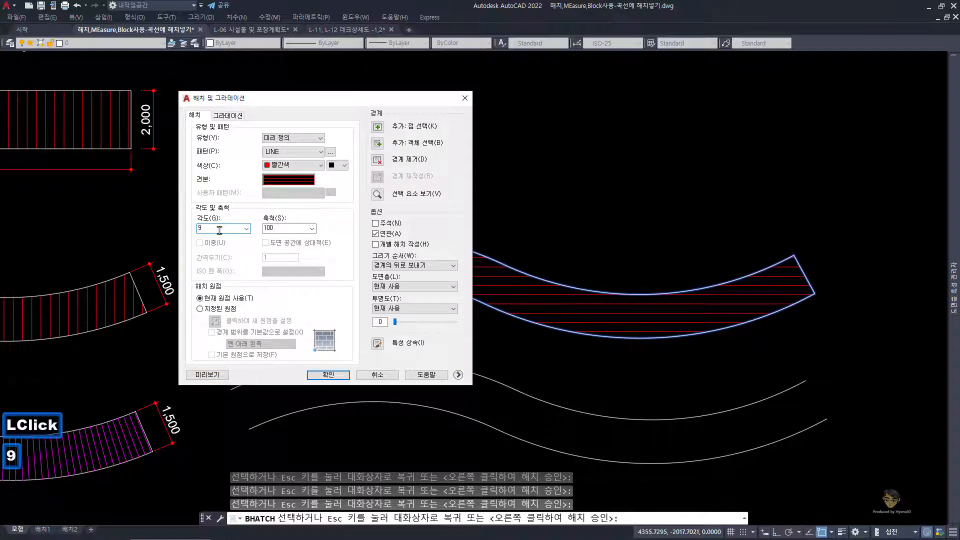
click(217, 376)
scroll(256, 329, down, 2)
middle_drag(256, 330, 369, 299)
middle_drag(169, 290, 309, 276)
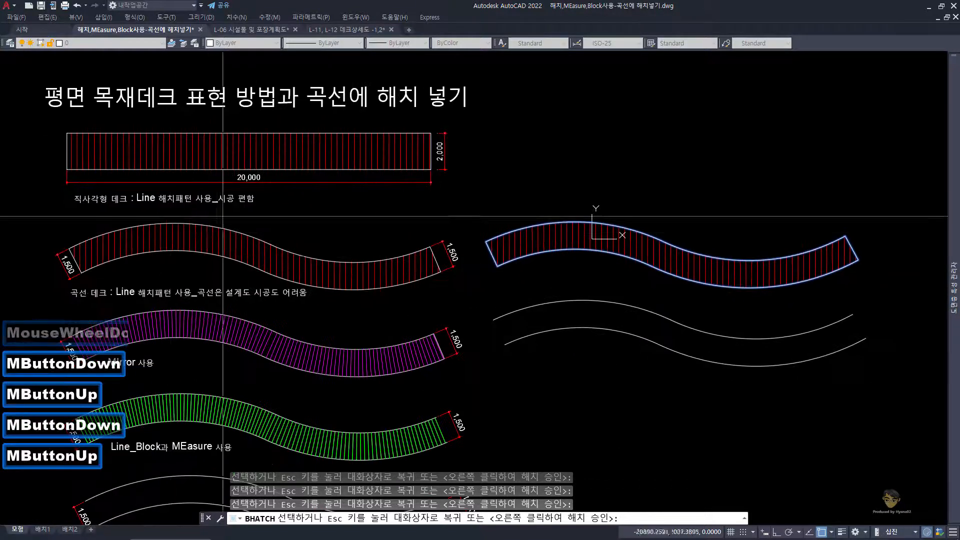
right_click(535, 242)
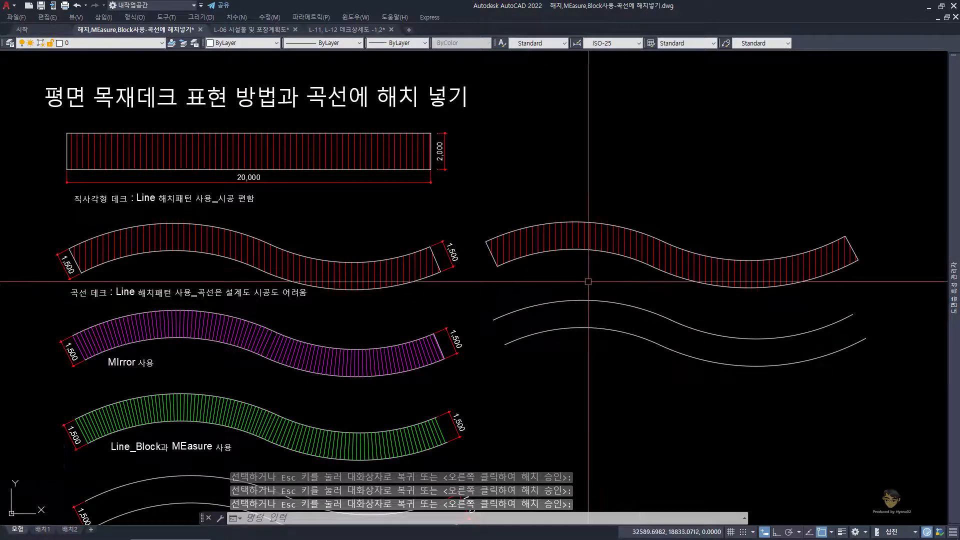
Step: Check the timber deck section in the L-11, L-12 detail drawing and return to the curve hatching drawing
click(372, 30)
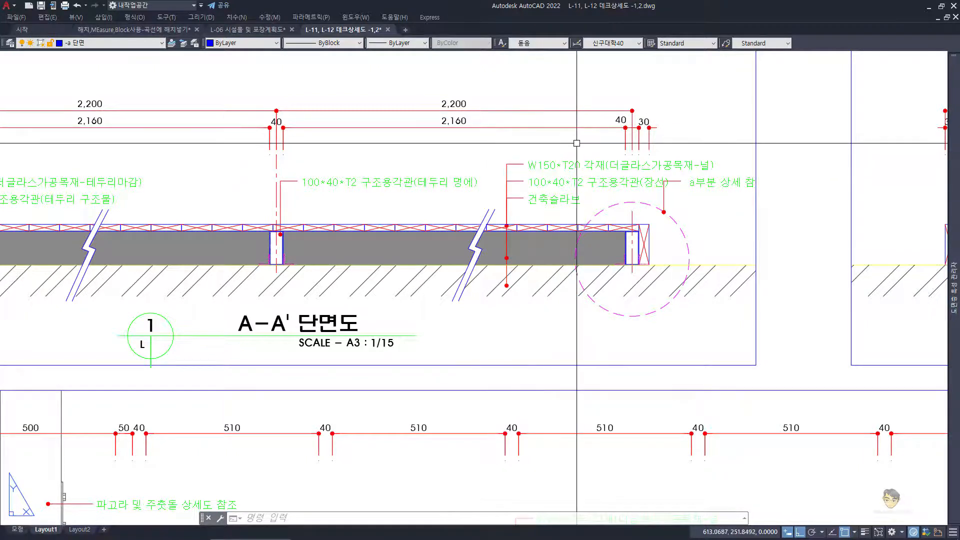
click(172, 31)
middle_drag(488, 253, 441, 202)
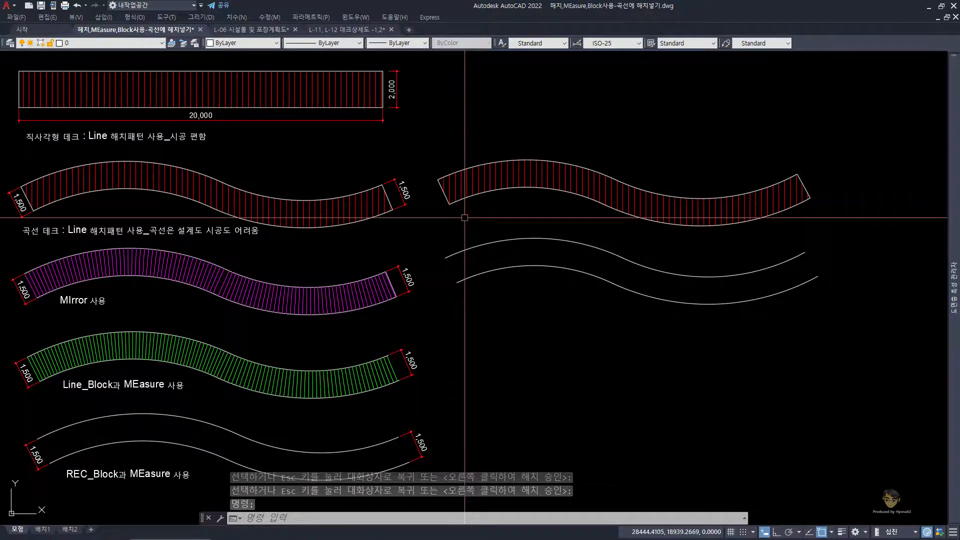
Step: Copy both end lines of the hatched curved deck onto the open curve pair below, using the upper-left corner as base point
scroll(452, 202, up, 2)
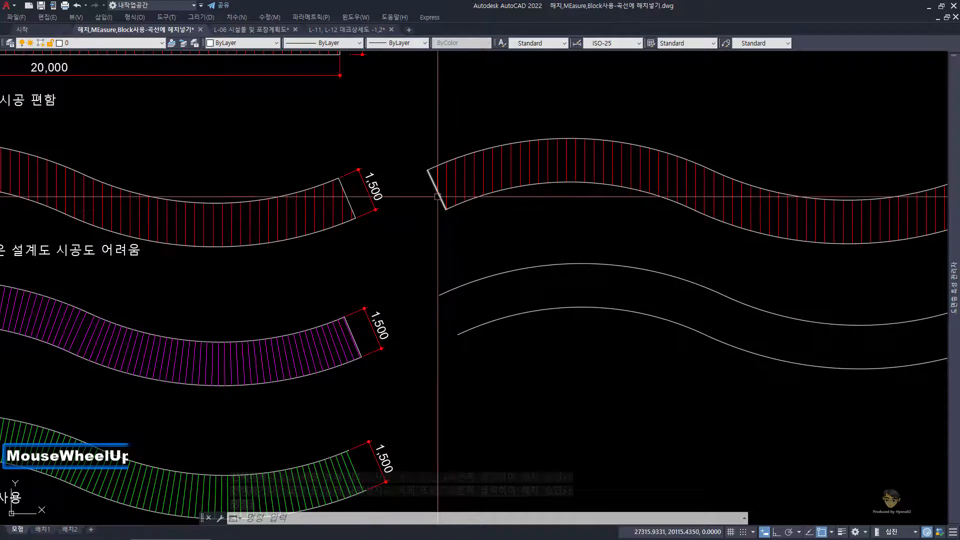
click(439, 196)
middle_drag(523, 197, 365, 203)
click(812, 170)
text(cc)
key(space)
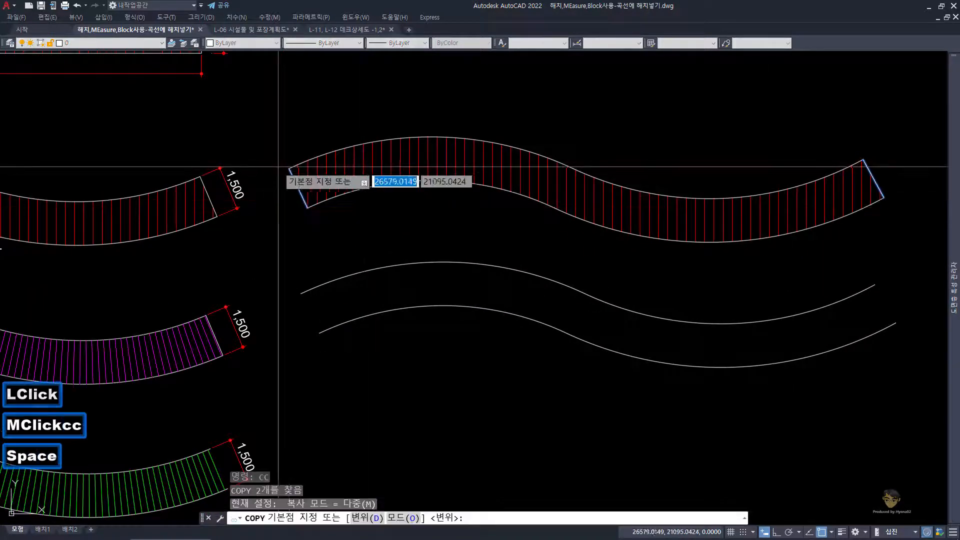
click(290, 168)
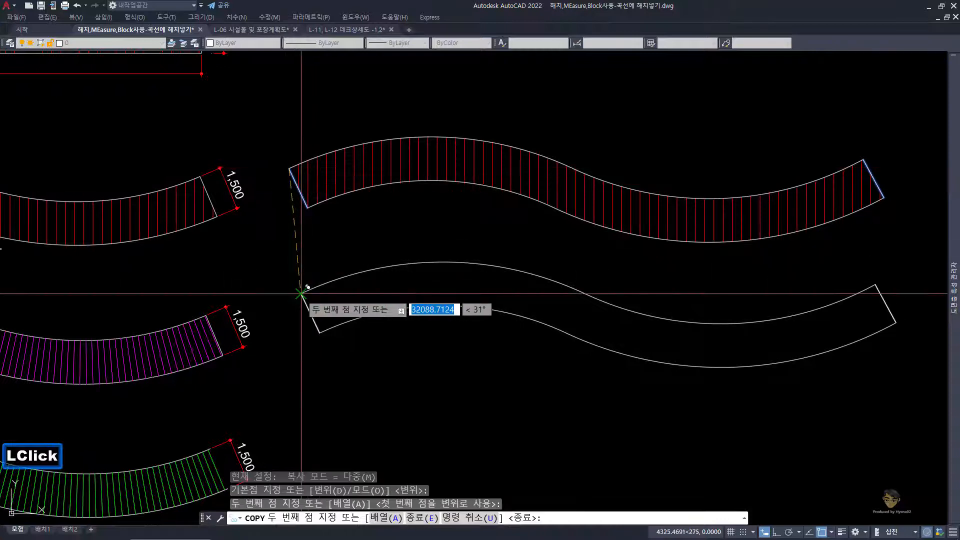
key(space)
middle_click(300, 294)
middle_click(300, 293)
key(Escape)
middle_drag(387, 320, 387, 207)
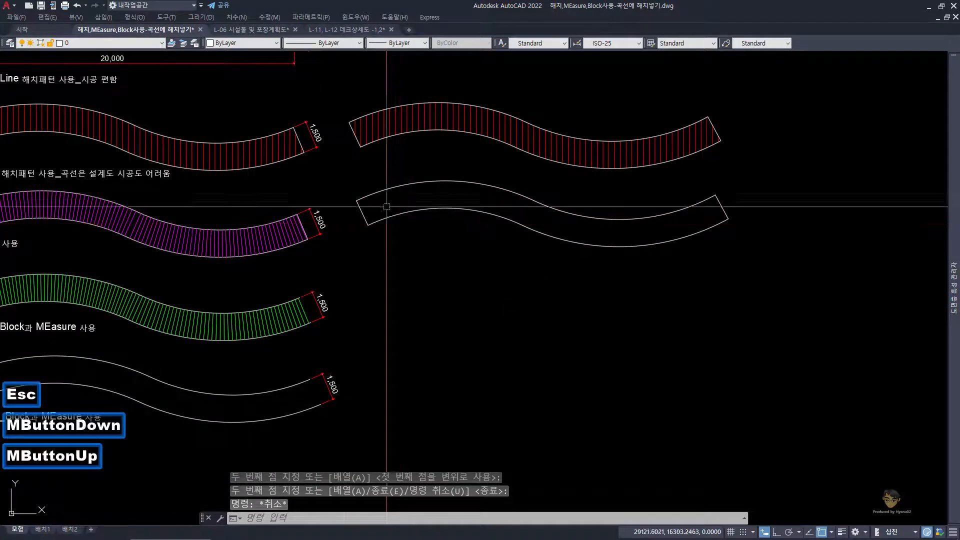
Step: Copy the closed, unhatched curved deck outline twice, placing the copies one below the other beneath it
click(344, 169)
click(852, 299)
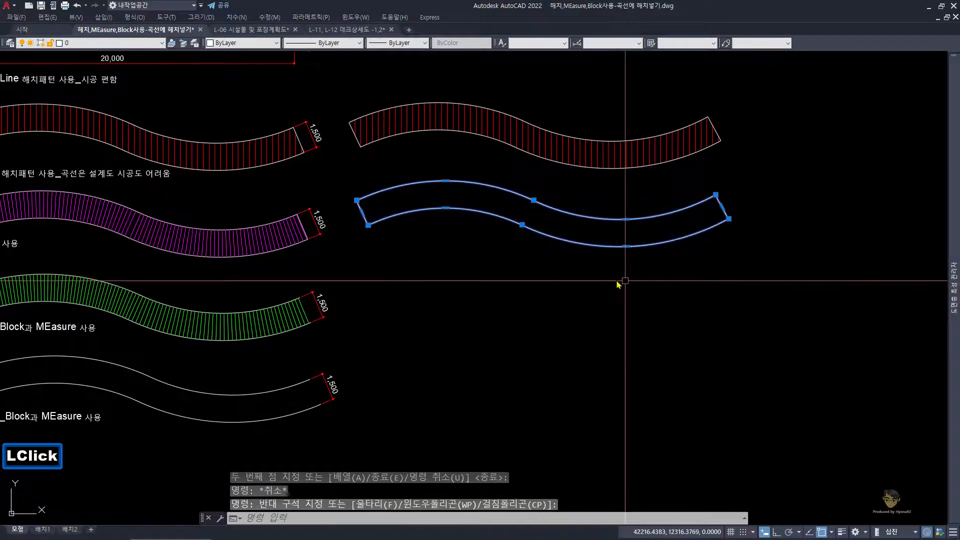
text(cc)
key(space)
click(530, 249)
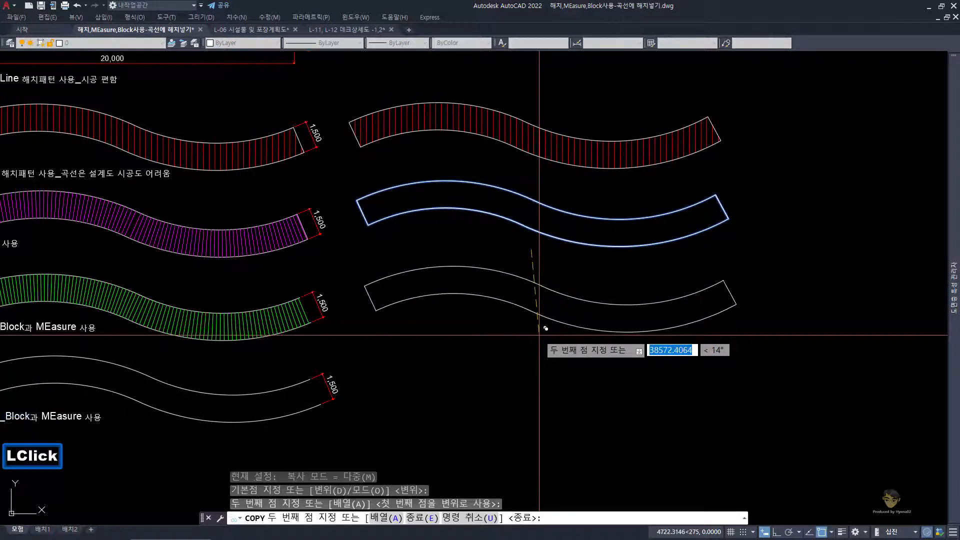
click(537, 338)
key(space)
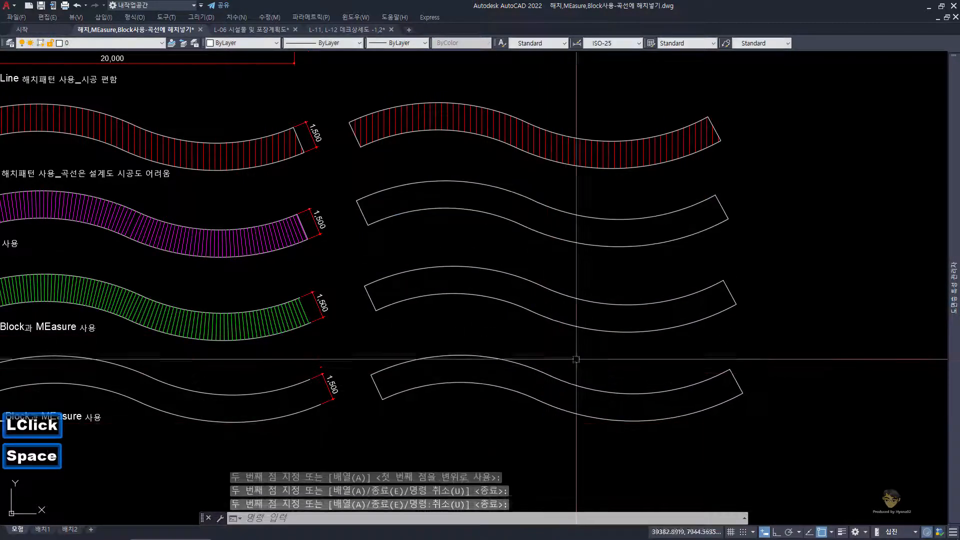
key(Escape)
mouse_move(412, 283)
middle_down()
mouse_move(574, 251)
mouse_move(542, 254)
middle_up()
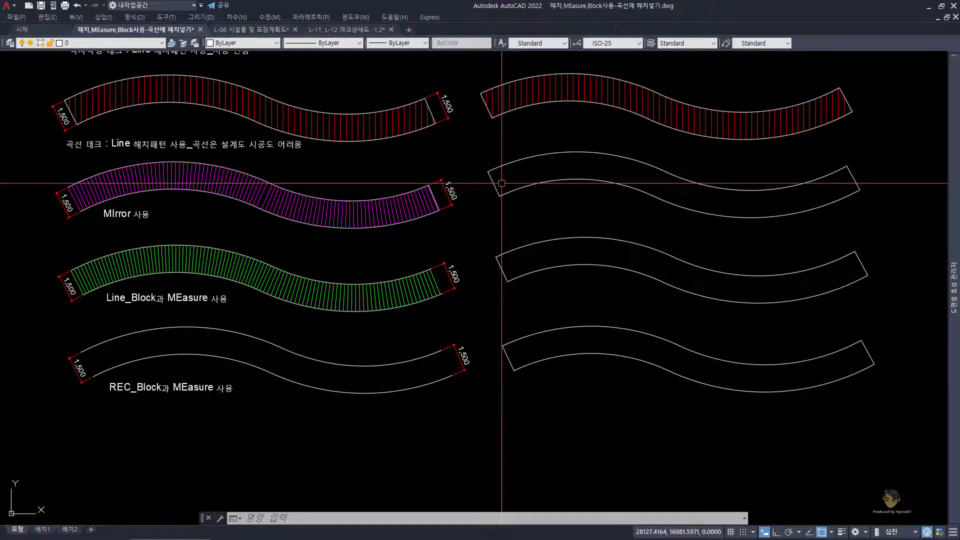
scroll(501, 185, up, 2)
scroll(499, 181, down, 2)
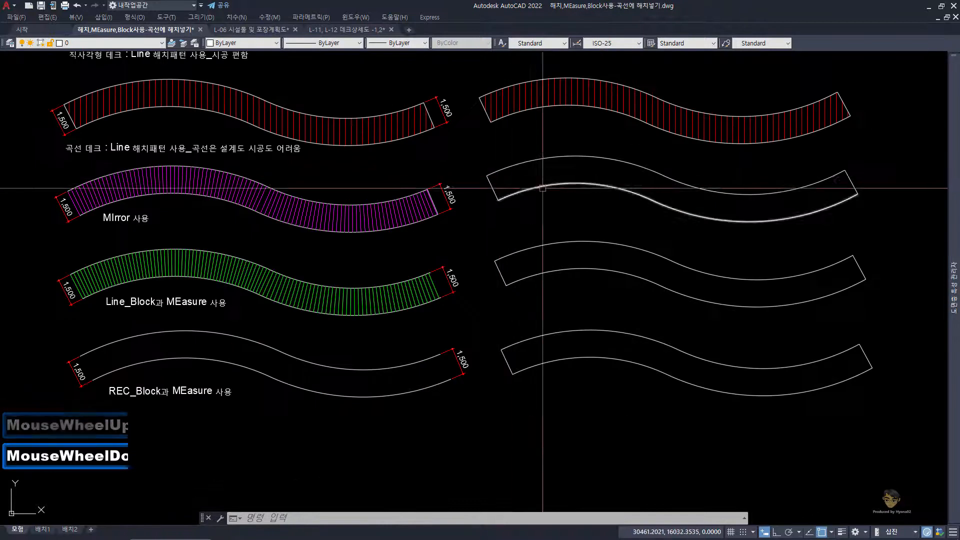
middle_drag(499, 179, 459, 193)
click(552, 170)
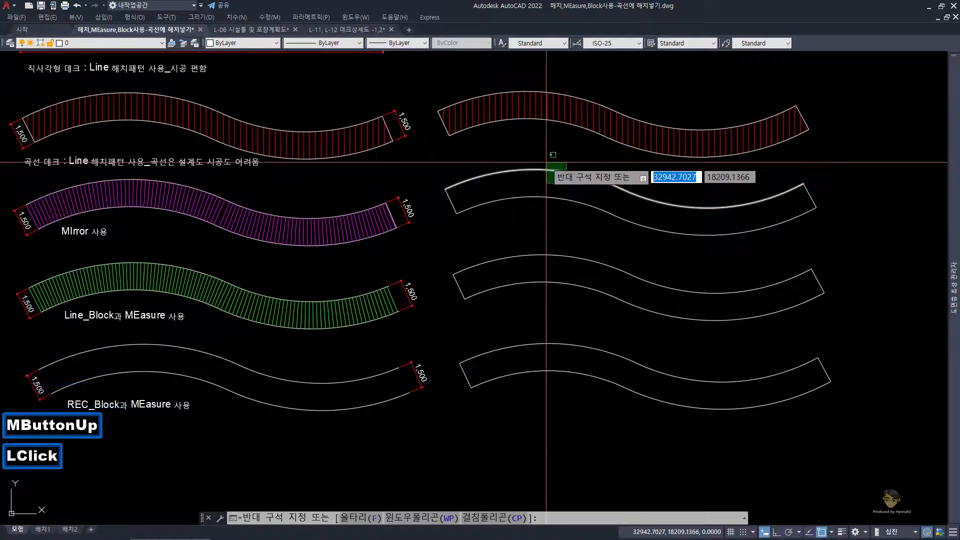
click(547, 162)
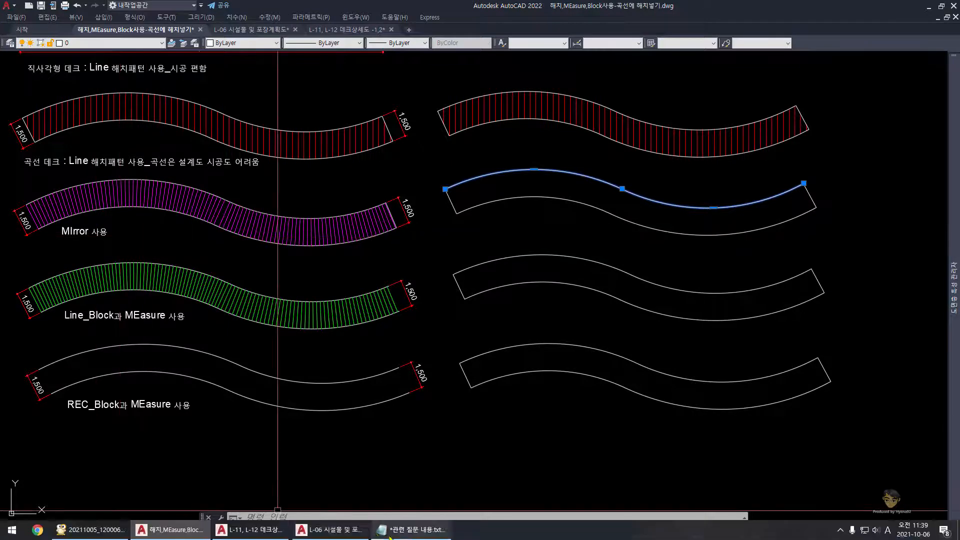
Step: Switch to the Notepad question notes, highlight 해치 in the question about aligning a hatch to a curve, and return to AutoCAD
click(411, 530)
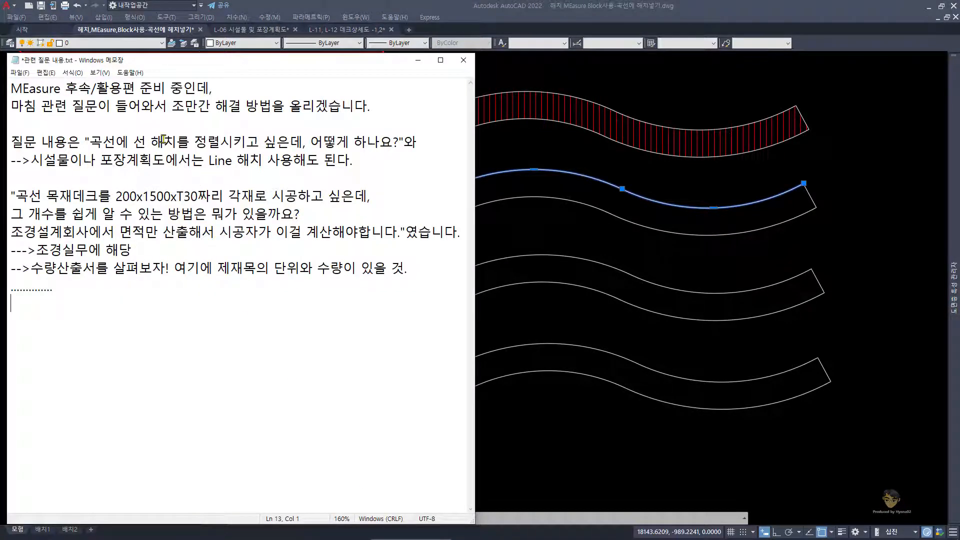
click(152, 142)
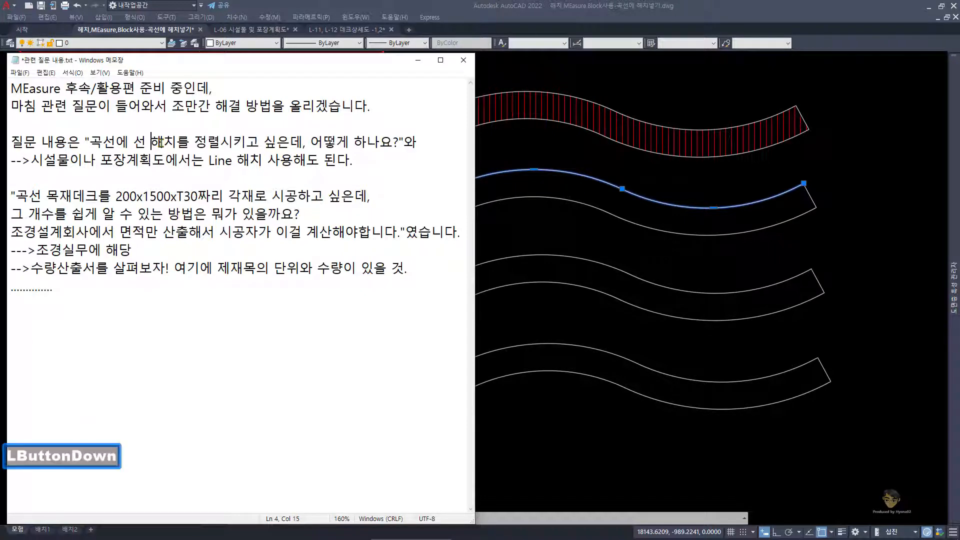
drag(179, 146, 179, 146)
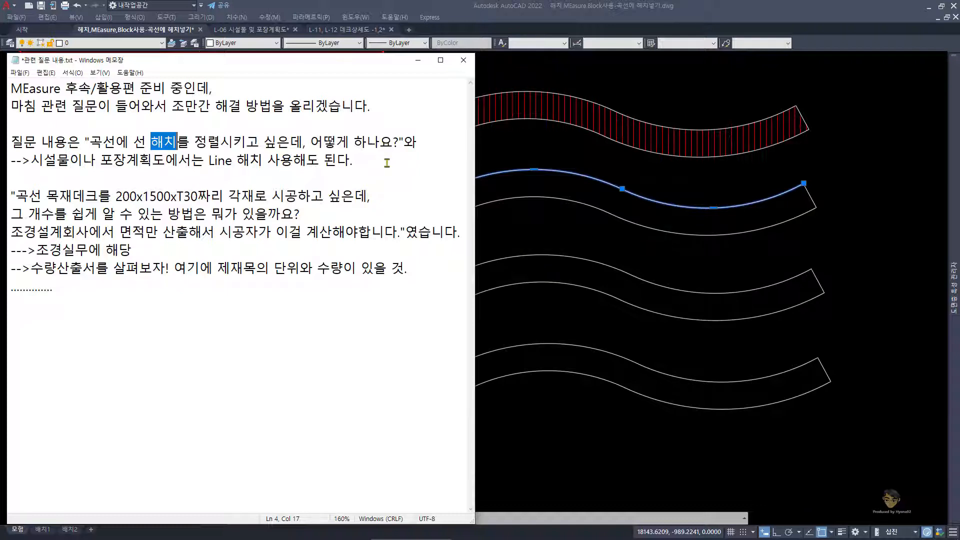
click(548, 230)
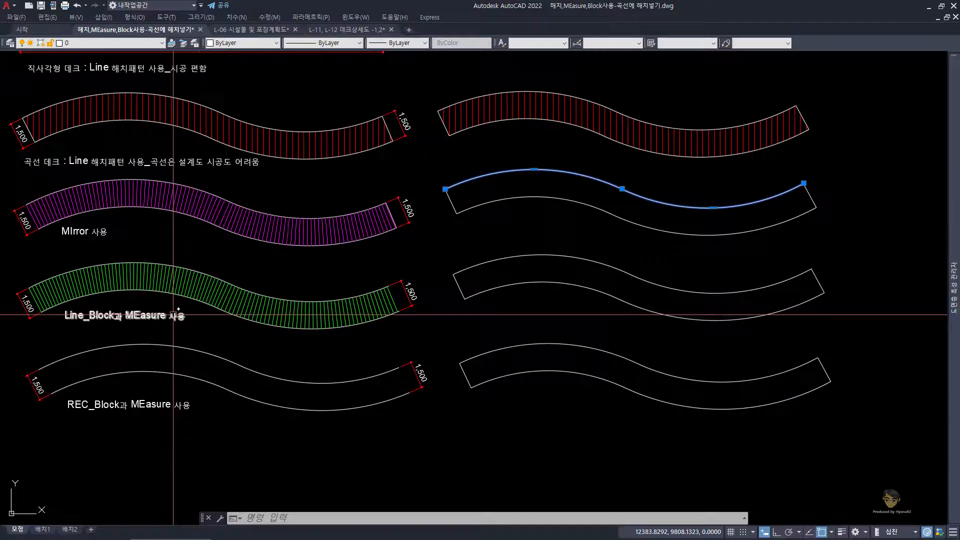
key(Escape)
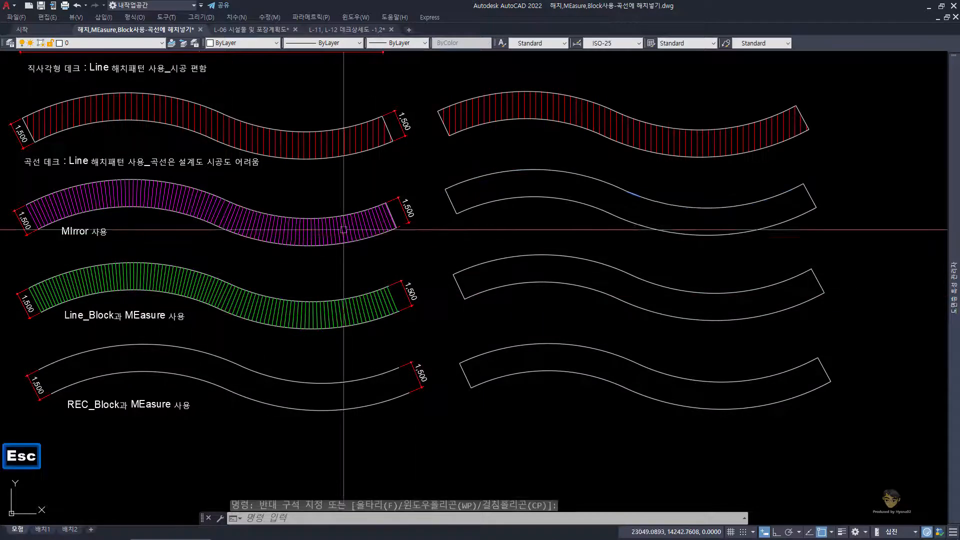
key(Escape)
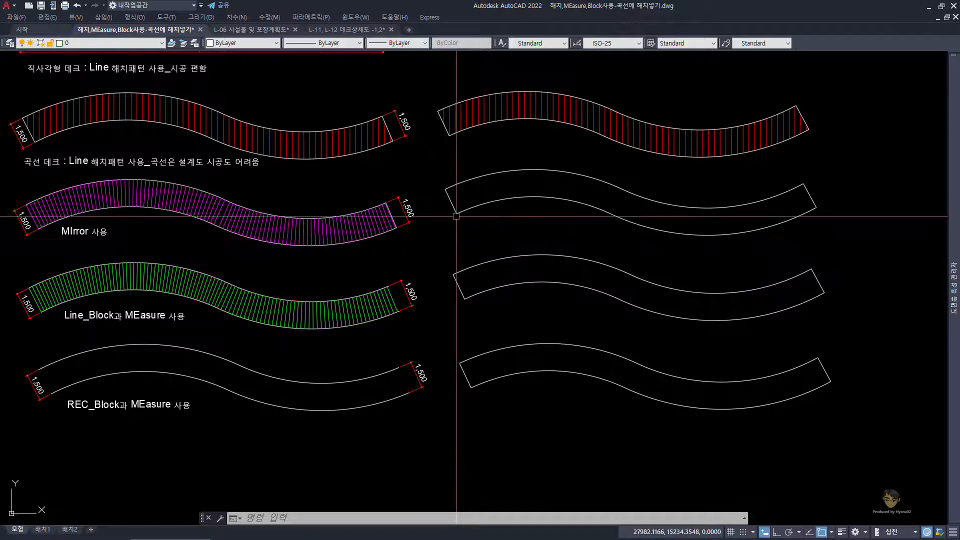
Step: Change the color of the left end line on the uppermost unhatched curved deck to red (빨간색)
scroll(456, 216, up, 2)
key(Escape)
key(Escape)
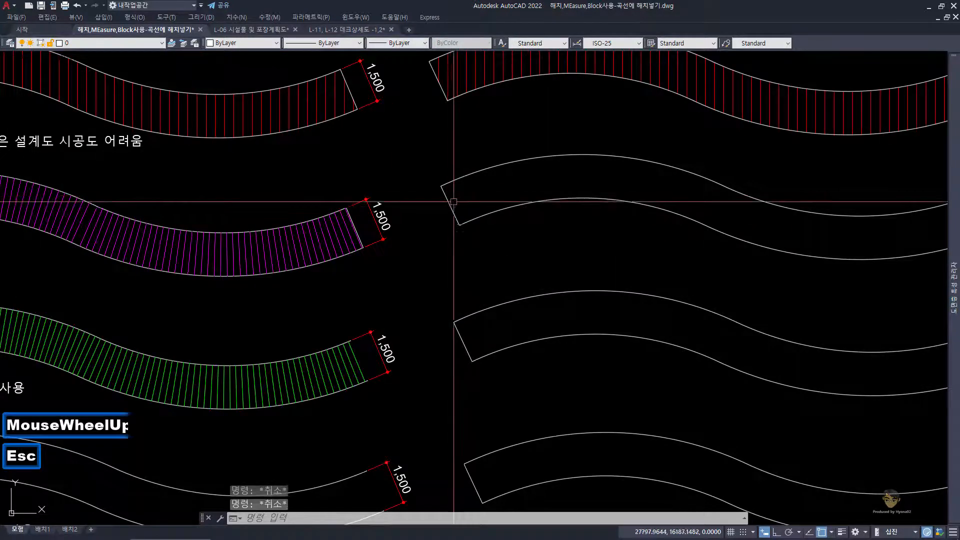
click(468, 202)
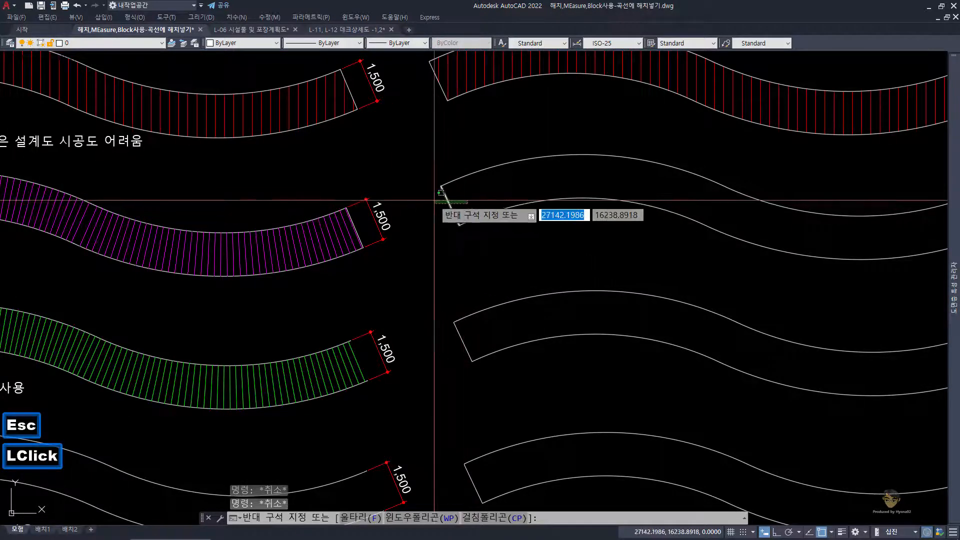
click(443, 189)
click(256, 43)
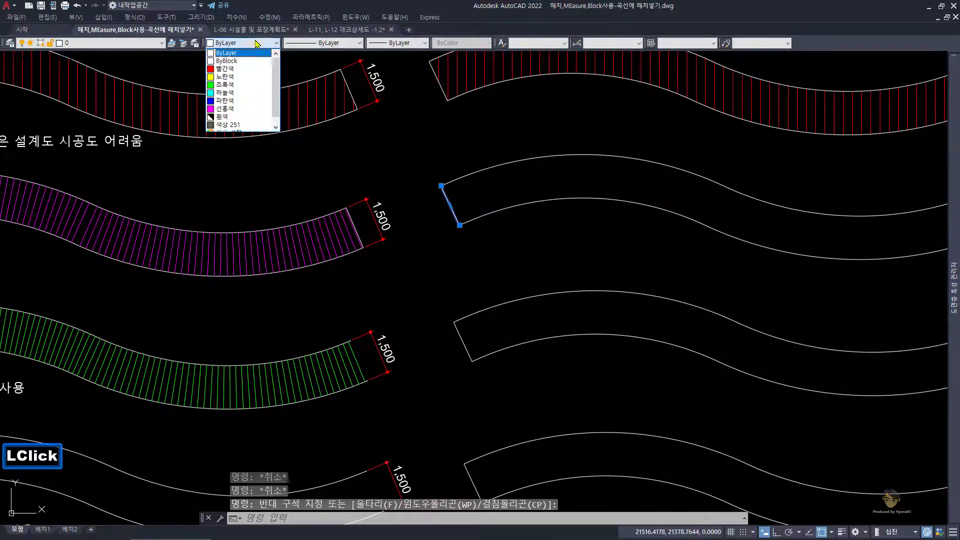
click(226, 69)
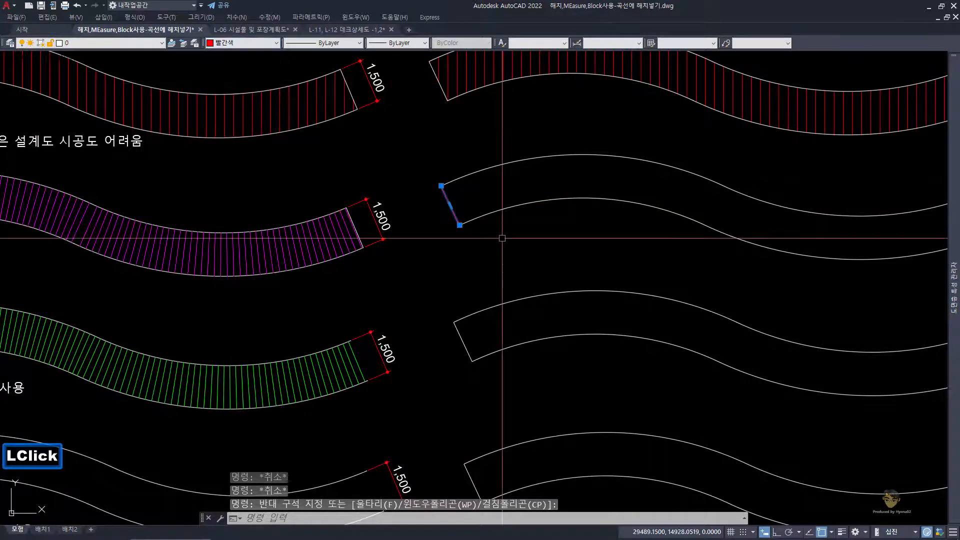
key(Escape)
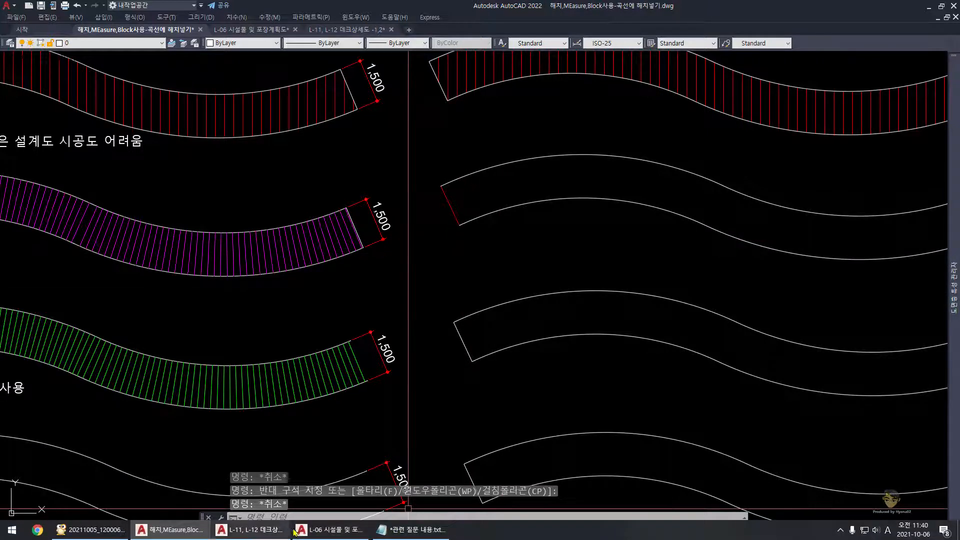
Step: Switch to the Notepad question notes, highlight 200 in the 200x1500xT30 timber size, and return to AutoCAD
click(407, 531)
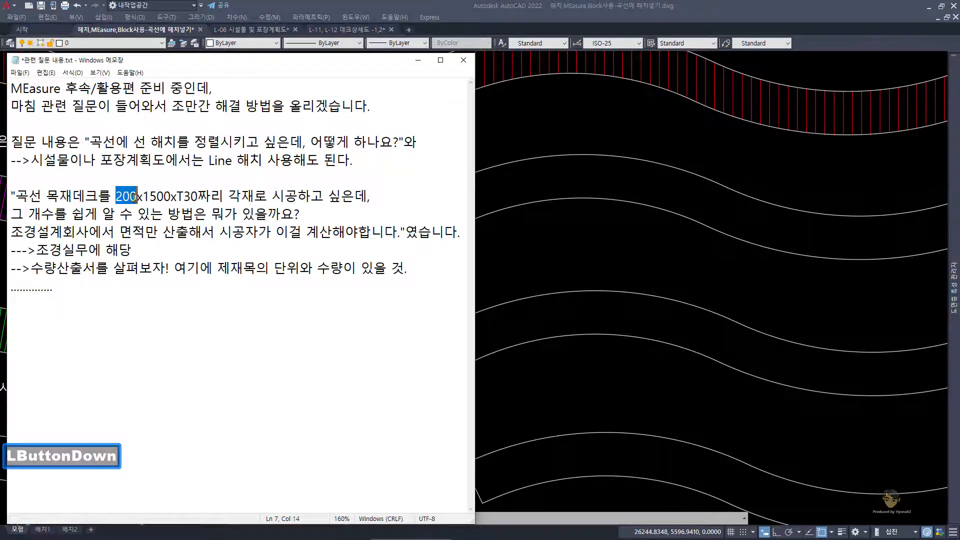
click(535, 244)
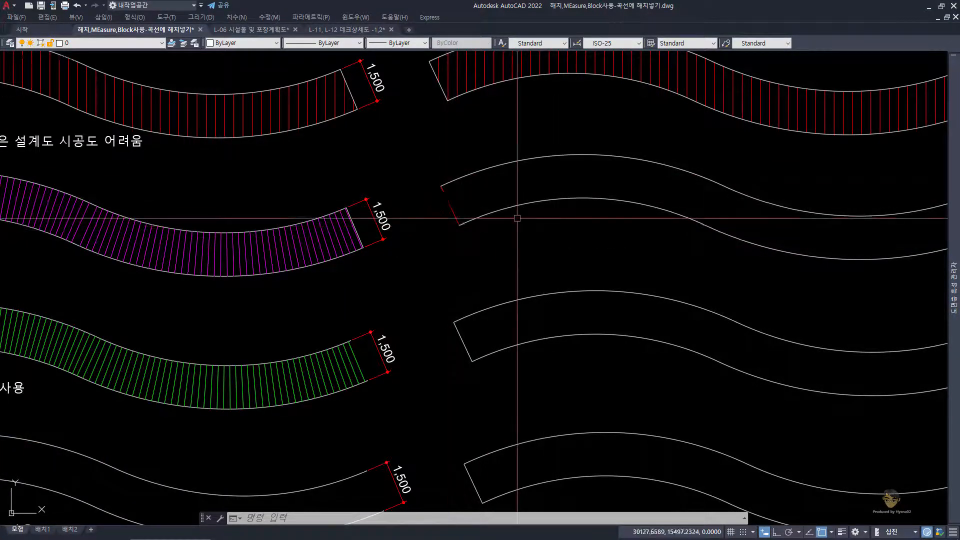
scroll(443, 209, up, 2)
key(Escape)
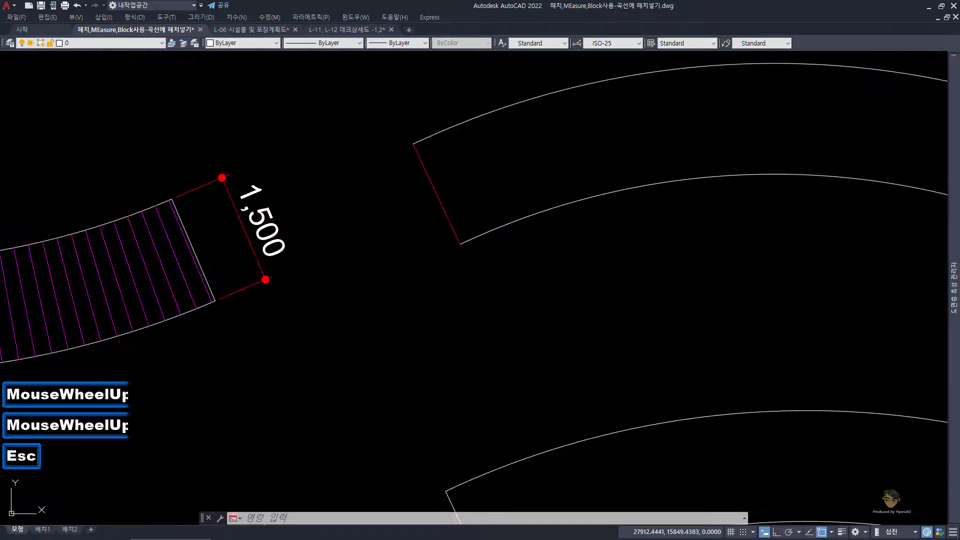
Step: Draw a circle of radius 200 centered on the lower endpoint of the deck's red end line
click(453, 209)
click(382, 181)
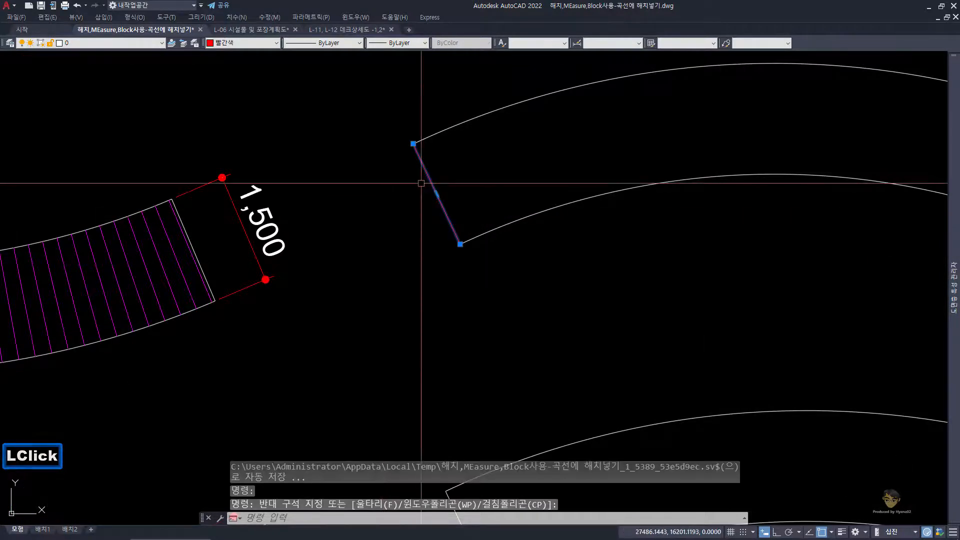
key(Escape)
text(c)
key(space)
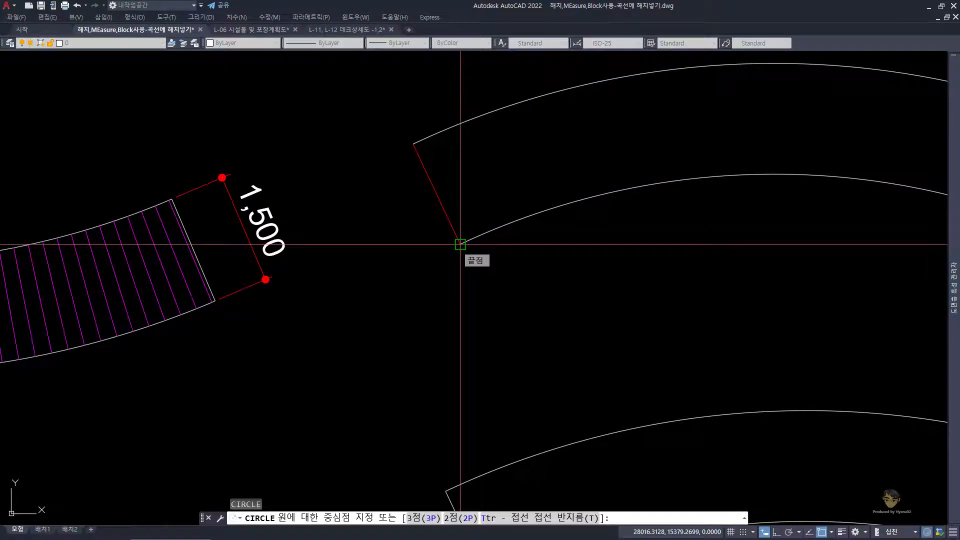
click(460, 244)
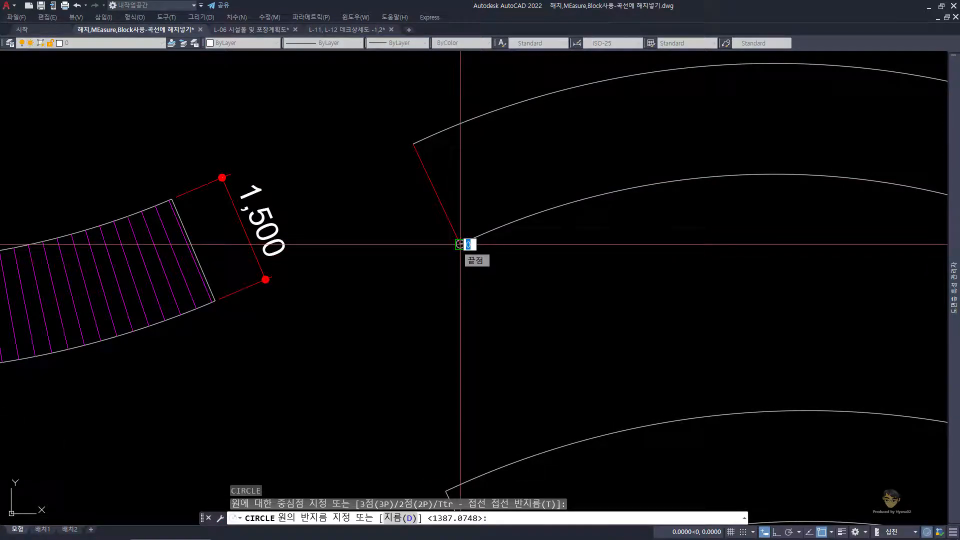
text(200)
key(Return)
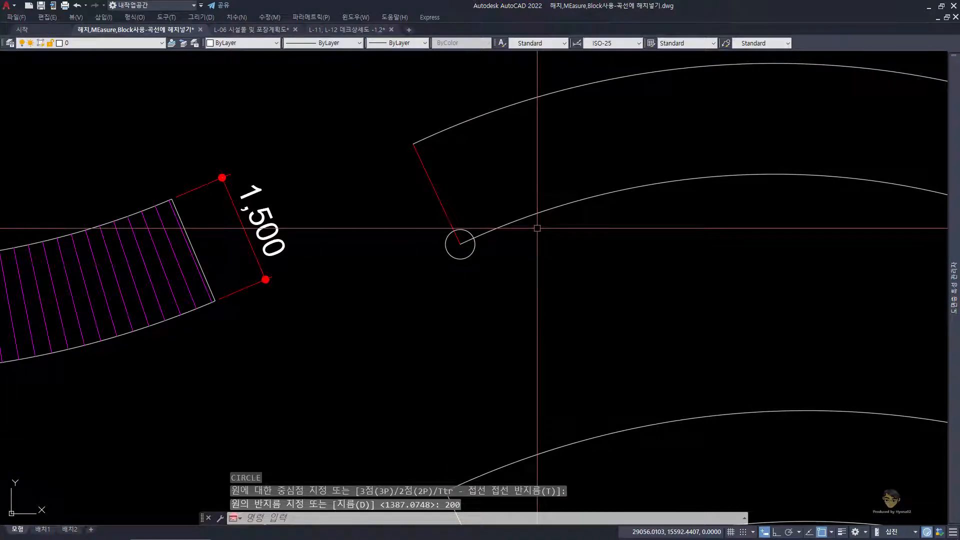
click(492, 263)
click(467, 252)
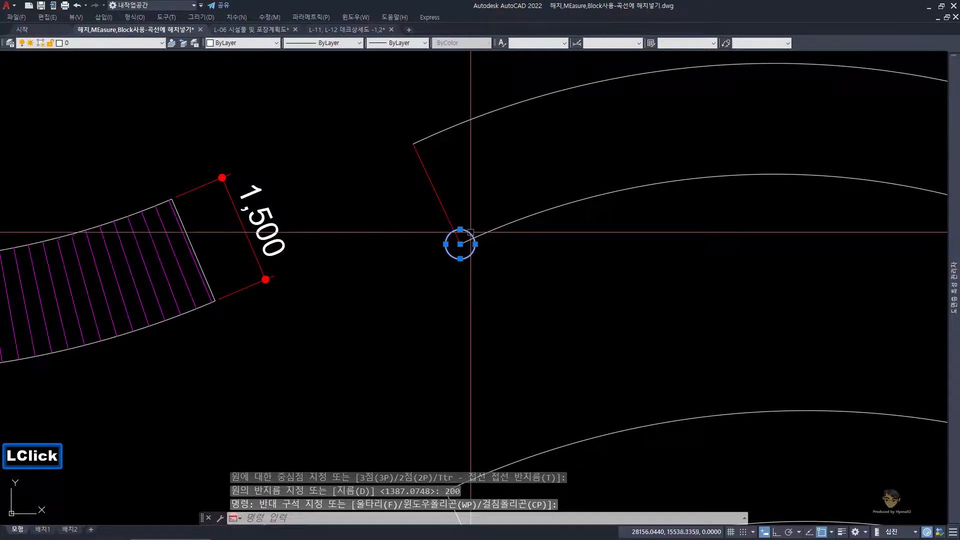
Step: Draw a line from the circle's intersection with the deck's lower curve straight across to the upper curve
scroll(470, 232, up, 2)
mouse_move(465, 239)
middle_down()
mouse_move(445, 252)
mouse_move(442, 243)
middle_up()
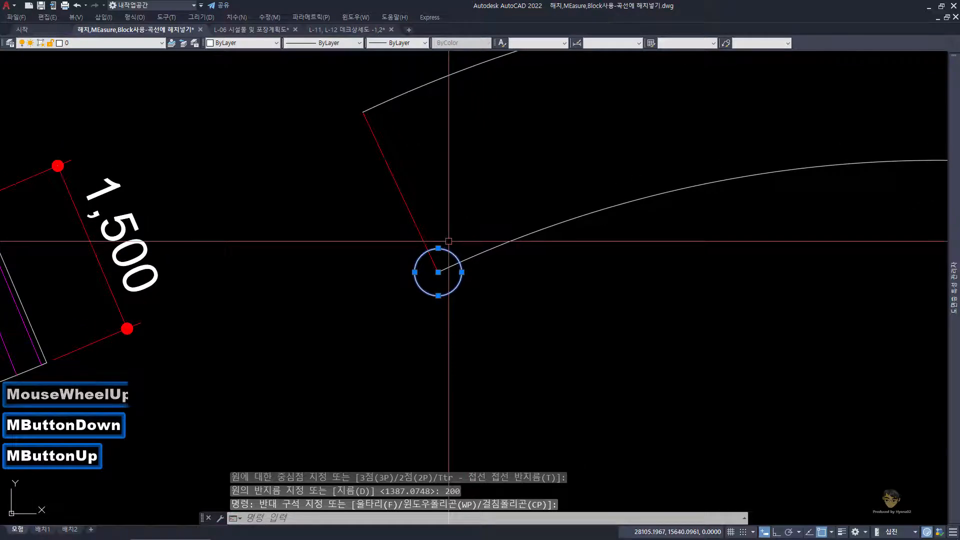
key(Escape)
key(Escape)
key(Escape)
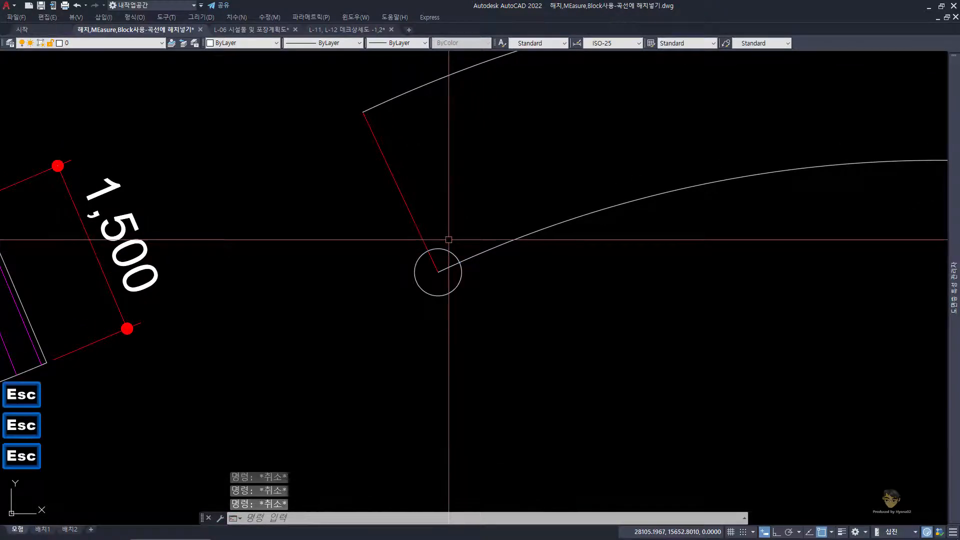
key(Return)
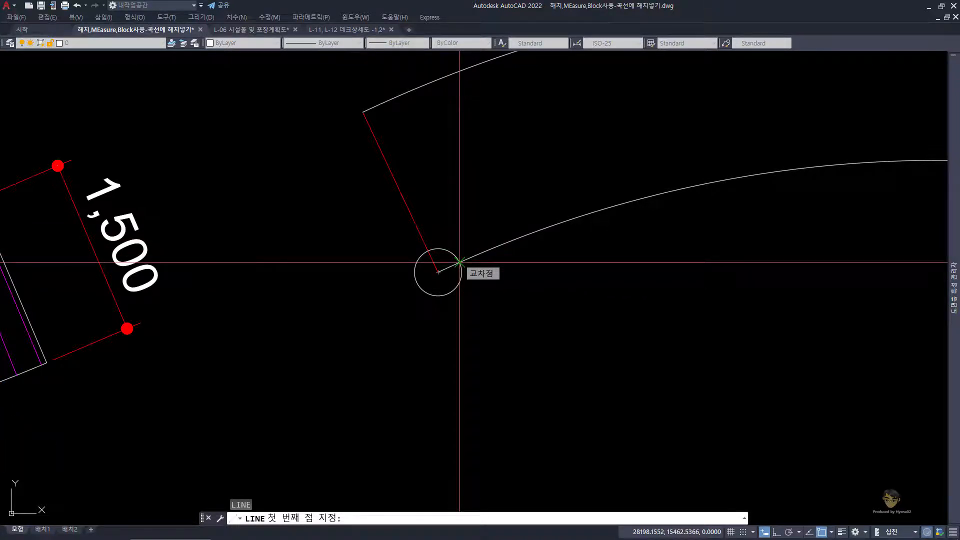
click(459, 261)
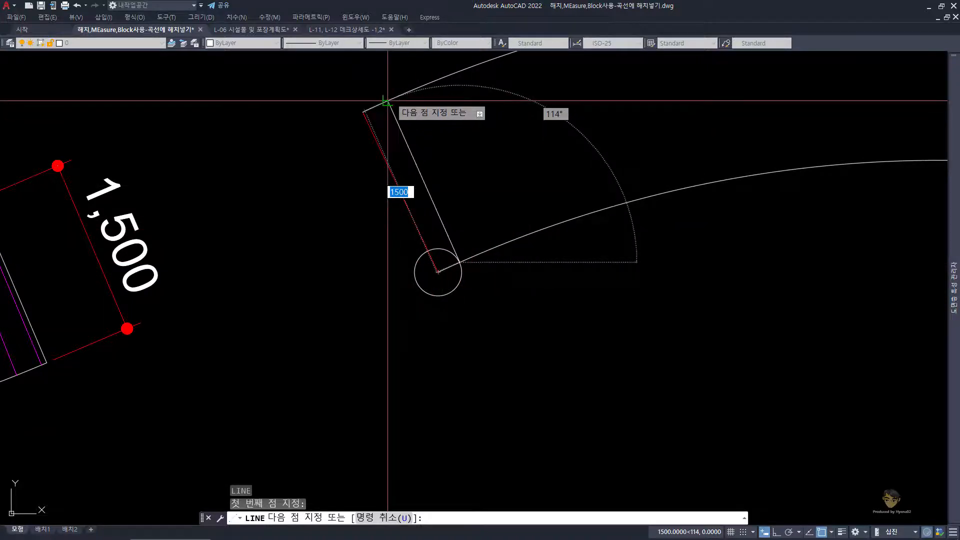
scroll(387, 100, down, 3)
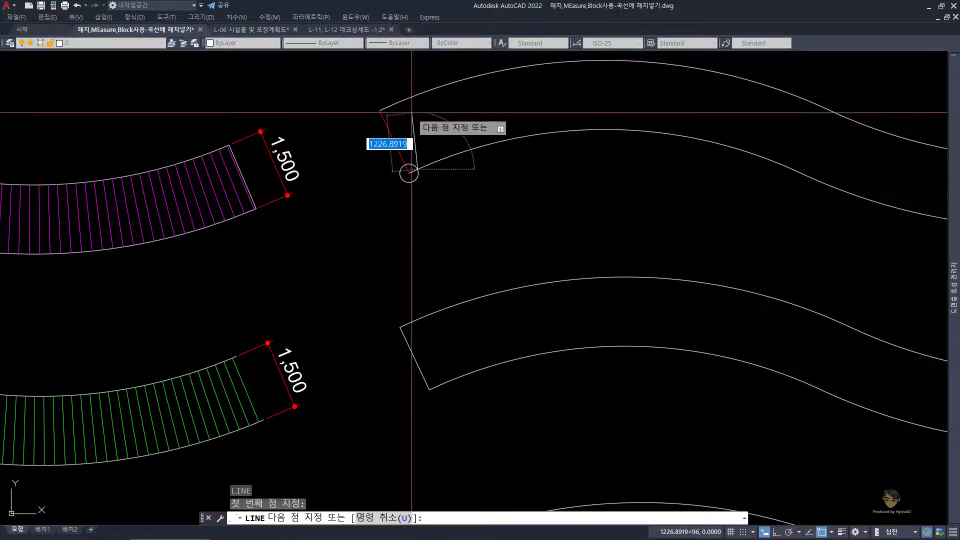
scroll(402, 111, up, 2)
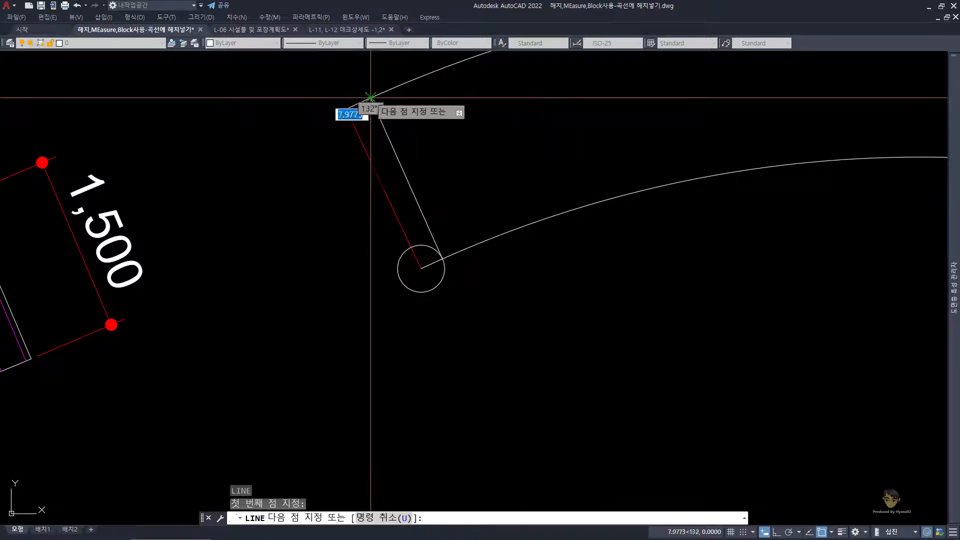
click(370, 96)
key(space)
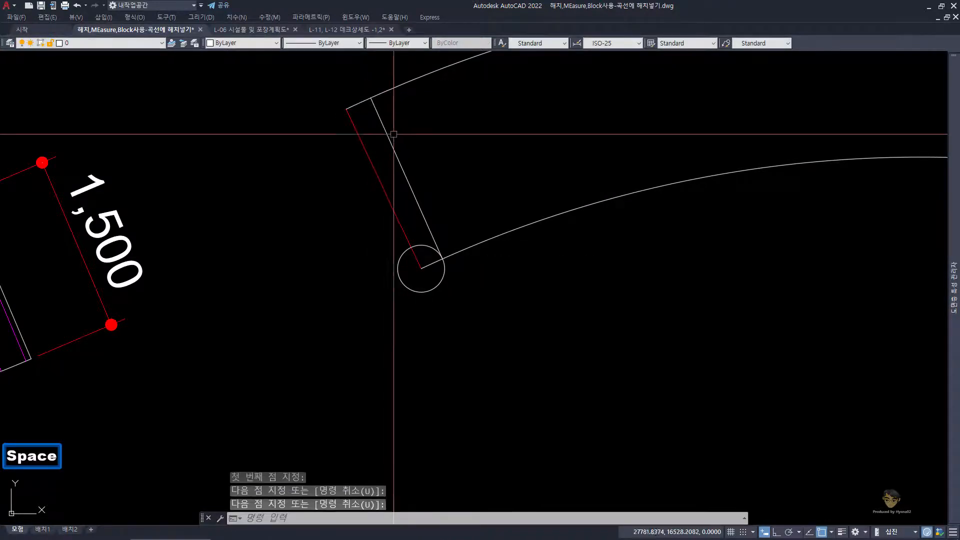
Step: Match the properties of the red end line onto the new line beside it
click(390, 180)
click(361, 172)
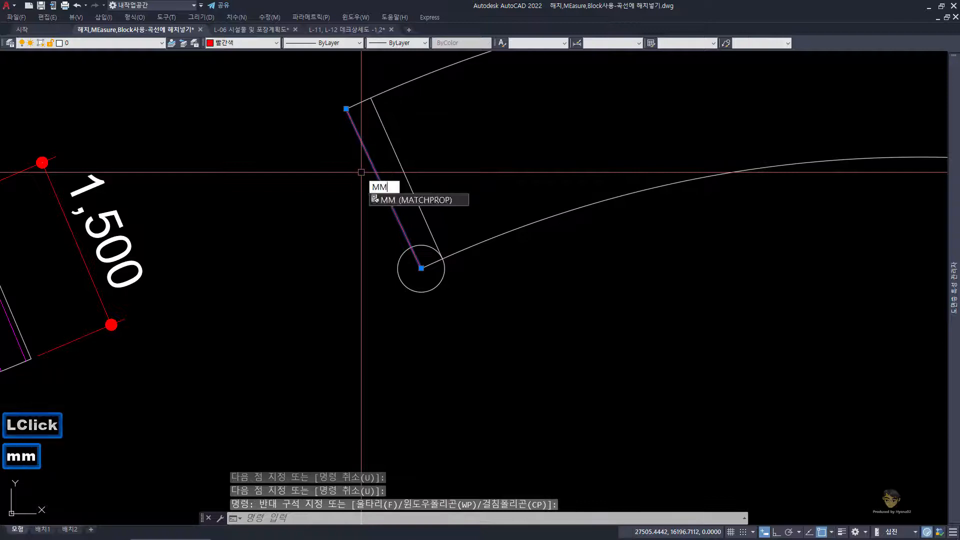
key(space)
click(398, 157)
key(space)
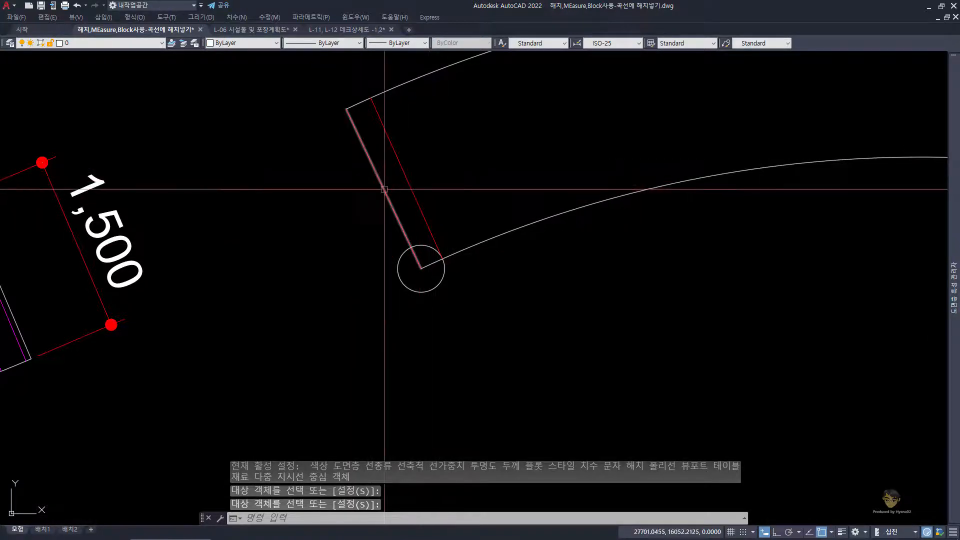
Step: Erase the construction circle at the lower corner of the curved deck
click(453, 310)
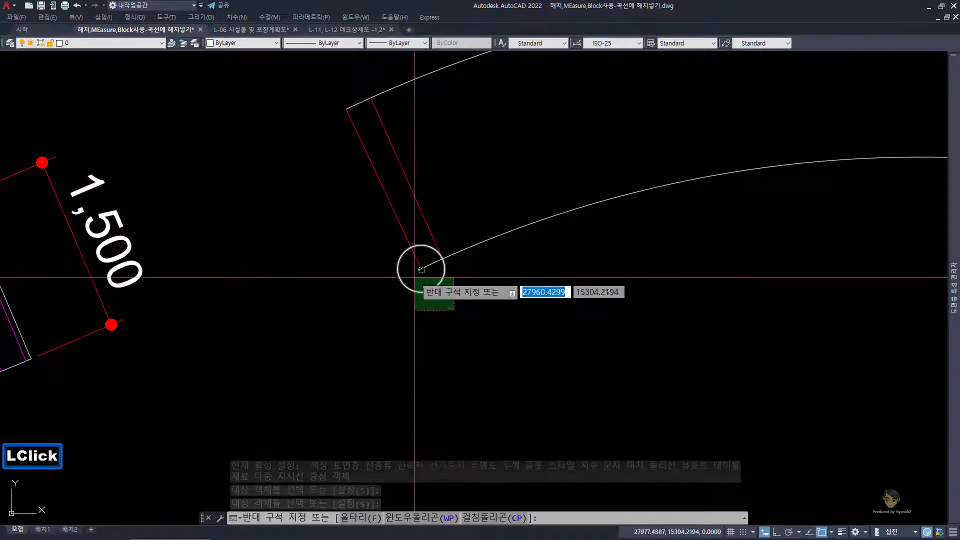
click(420, 285)
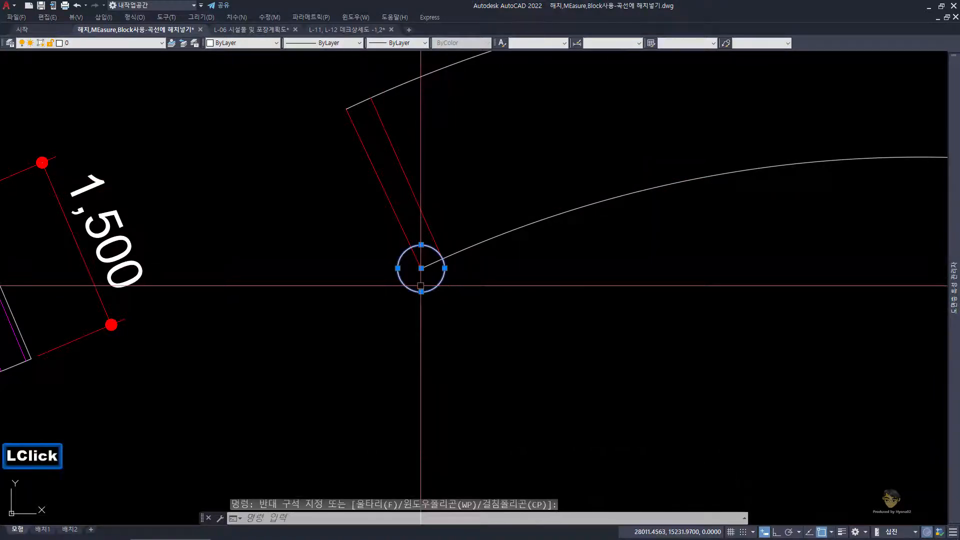
key(space)
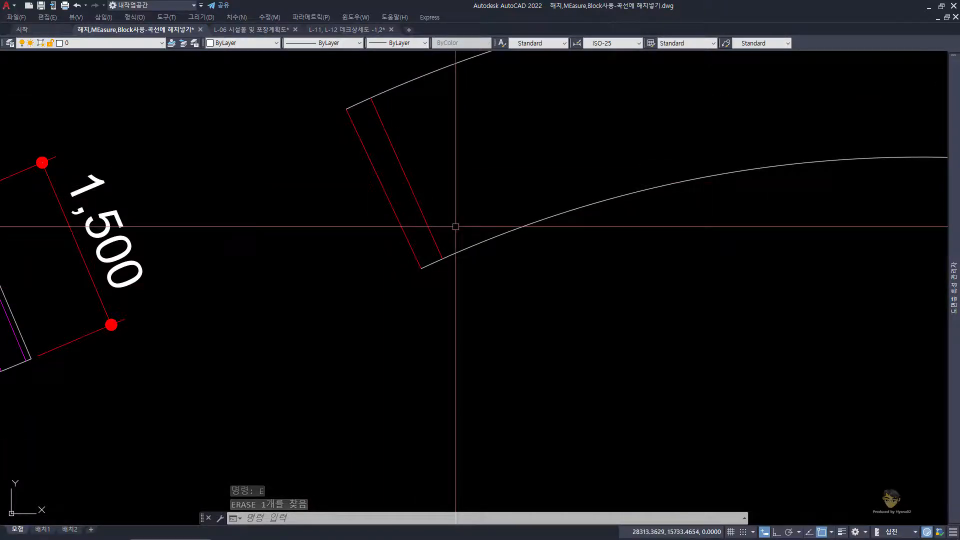
Step: Measure the distance between the lower endpoints of the two red lines
scroll(432, 269, up, 2)
text(ds)
key(space)
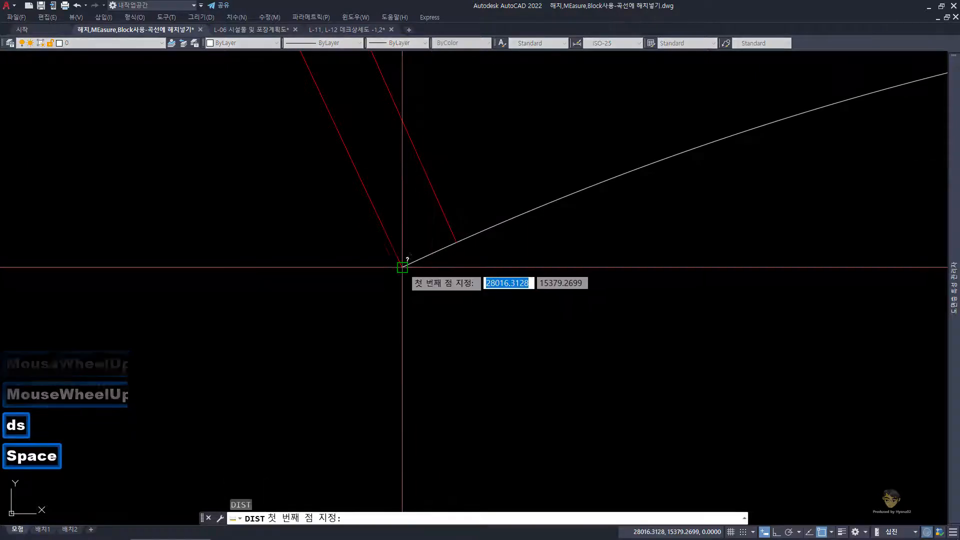
click(402, 267)
click(457, 242)
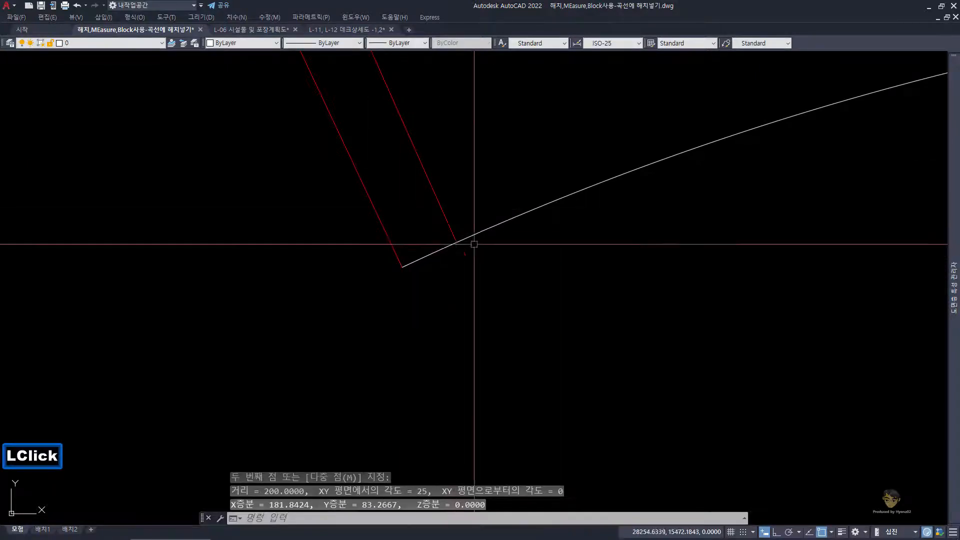
Step: Mirror the deck's red end line across the second red line, keeping the original
scroll(427, 242, down, 2)
middle_drag(426, 242, 427, 349)
click(440, 260)
click(388, 200)
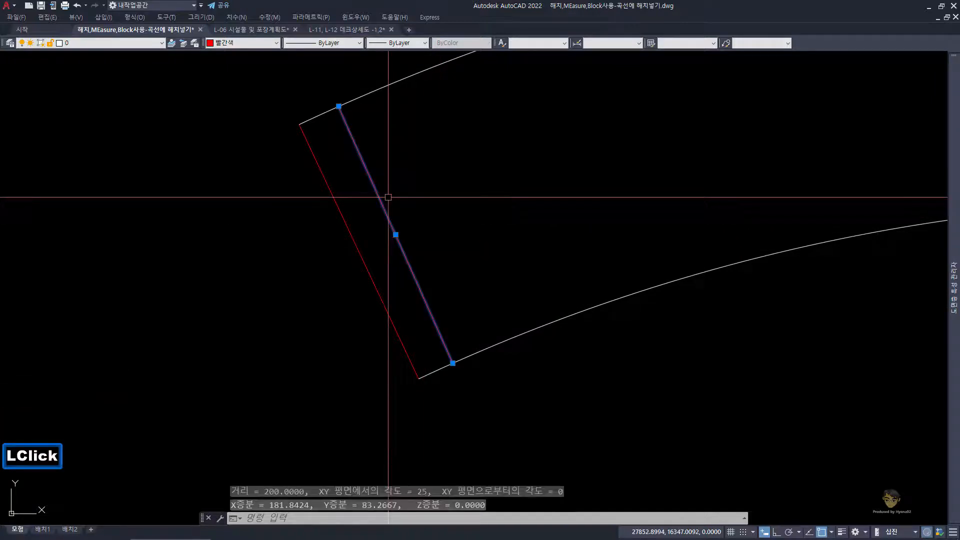
key(Escape)
click(390, 268)
click(343, 232)
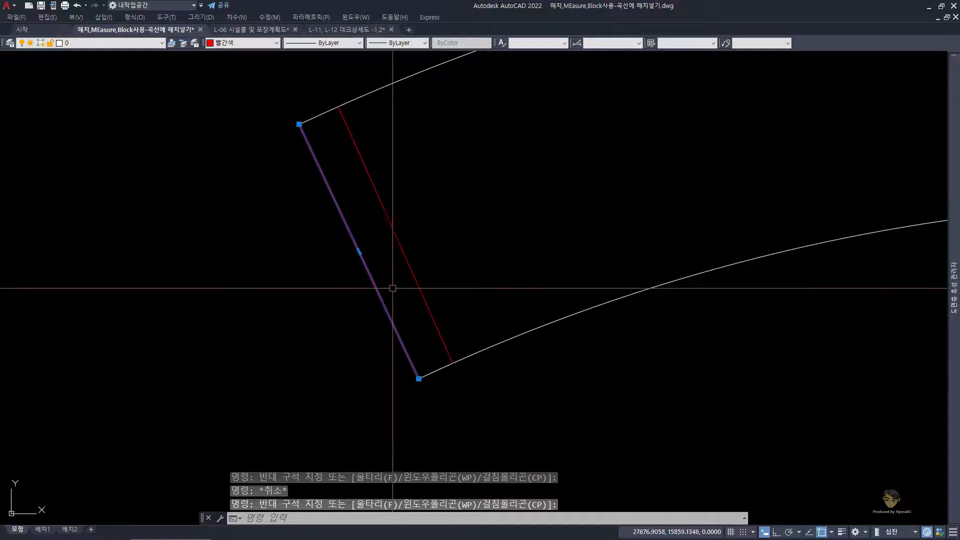
text(m)
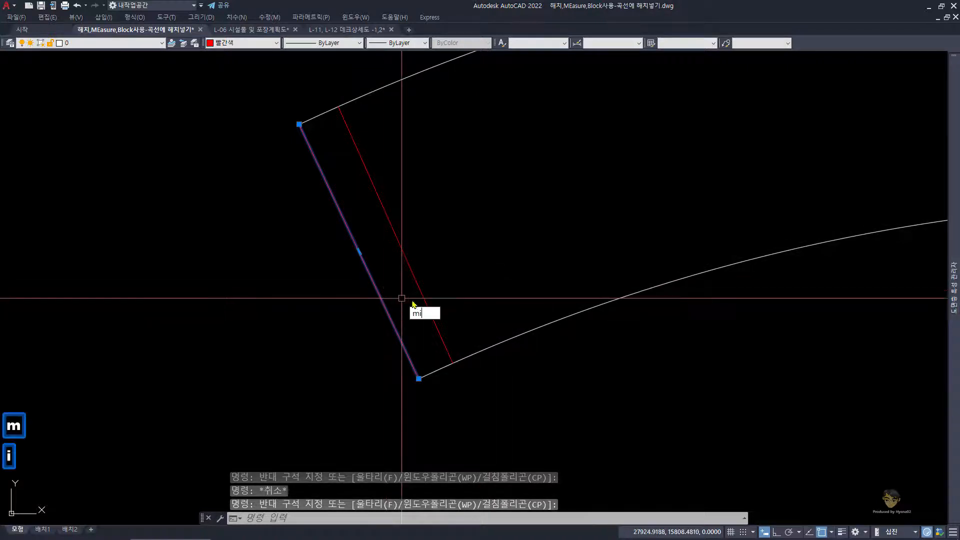
text(i)
key(Return)
click(452, 361)
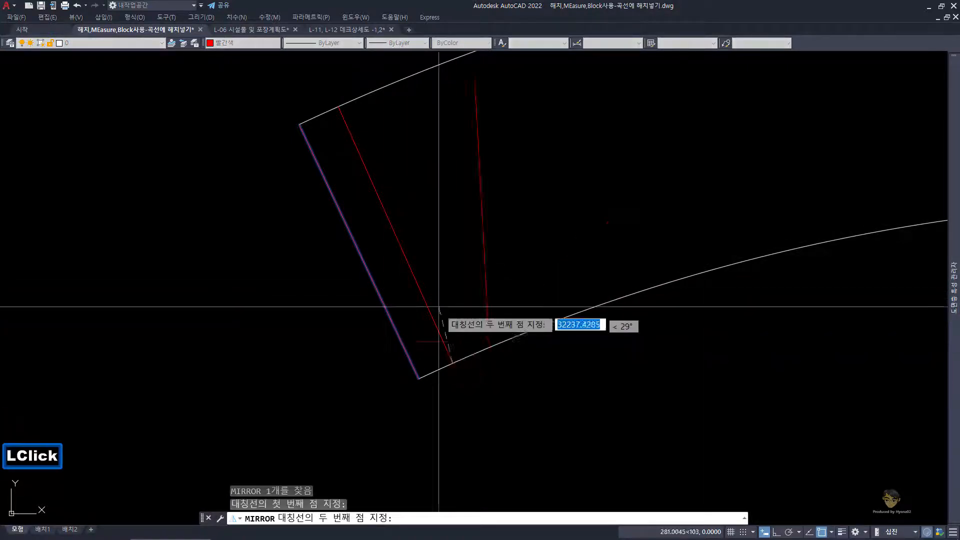
click(338, 106)
key(space)
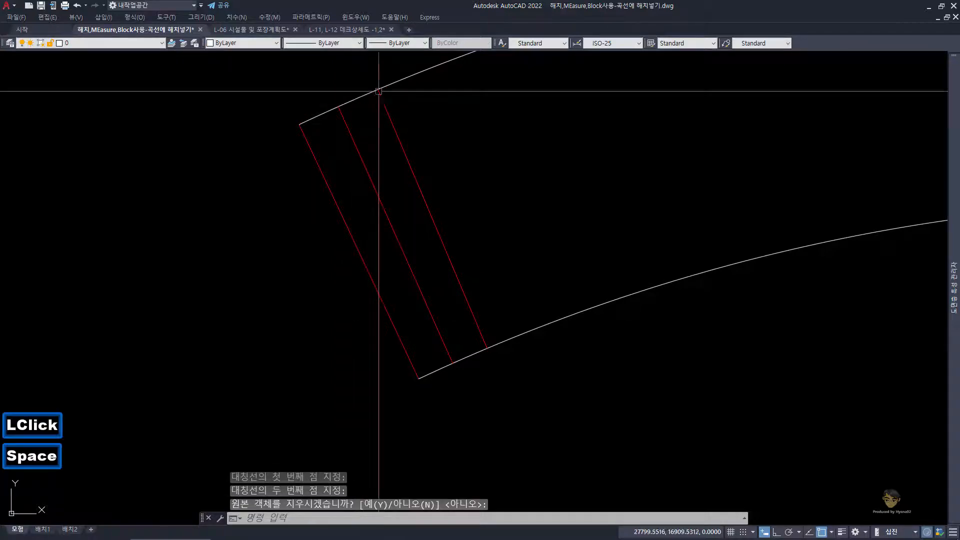
click(482, 250)
click(429, 203)
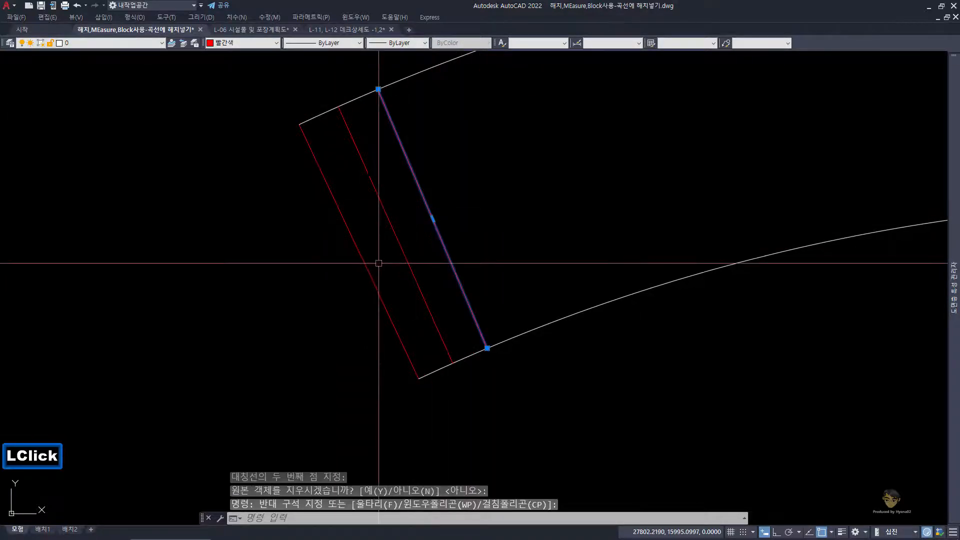
double_click(356, 250)
key(Escape)
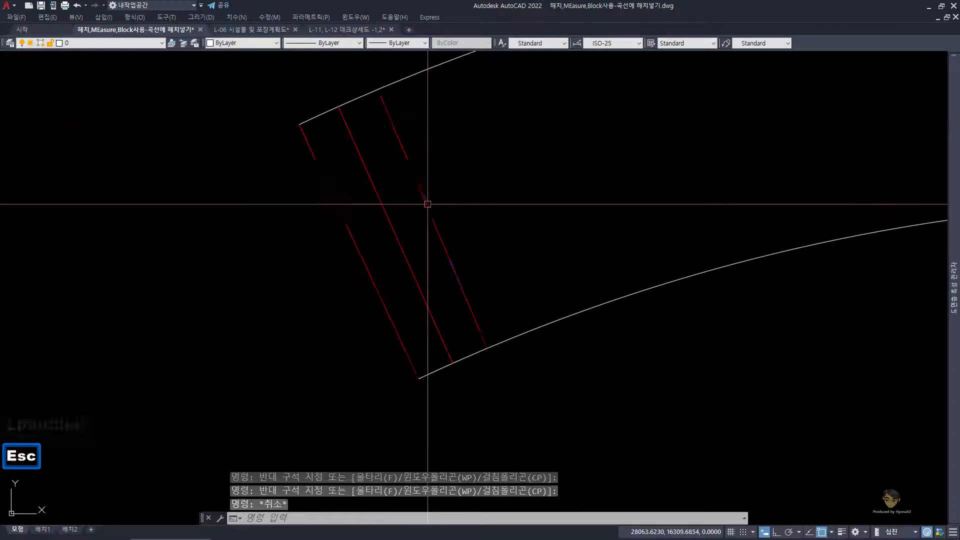
click(469, 212)
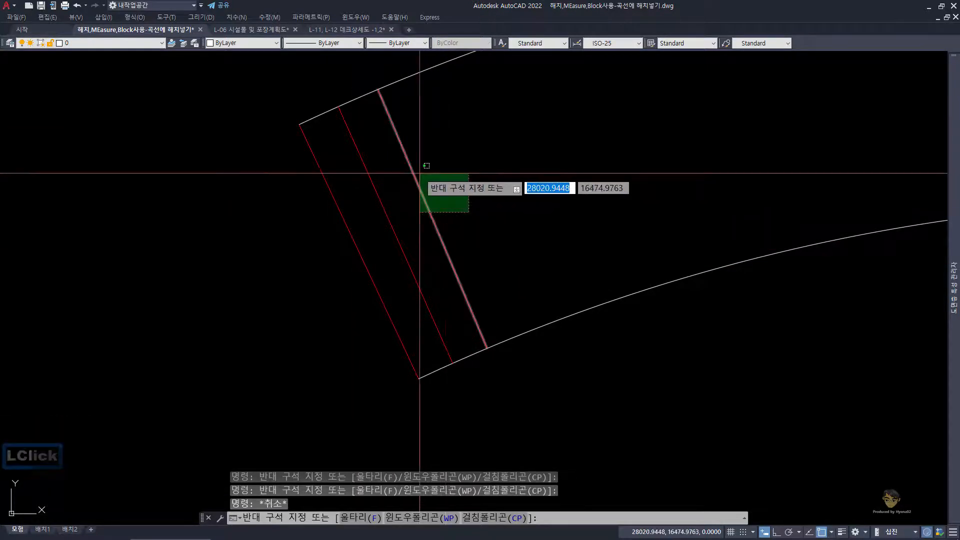
click(420, 173)
key(Escape)
Step: Mirror the deck's first two red plank lines across the third red line, keeping the originals
click(415, 244)
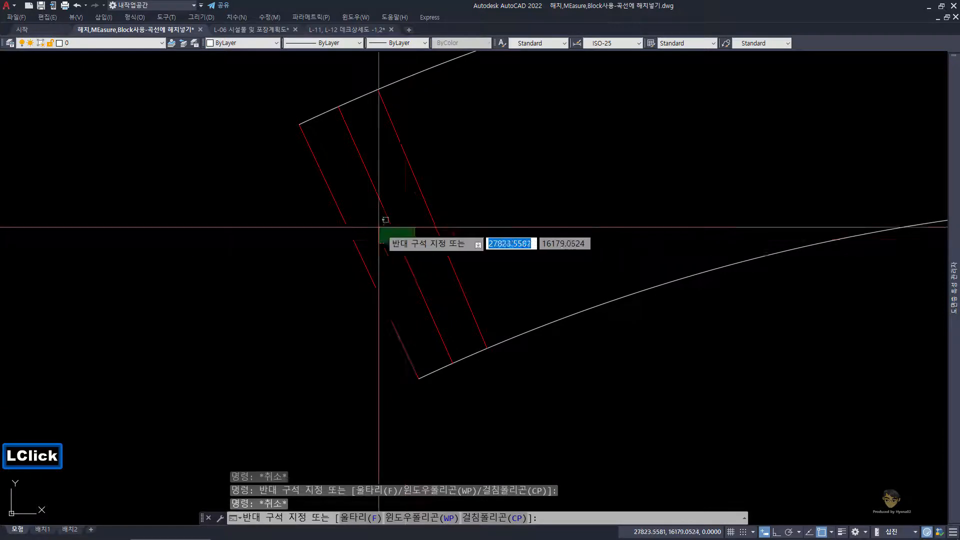
click(338, 203)
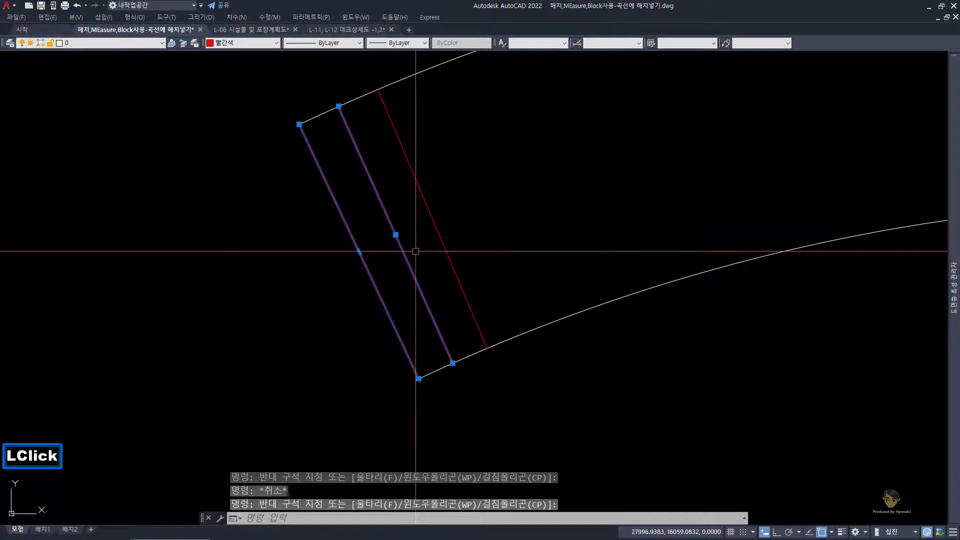
key(space)
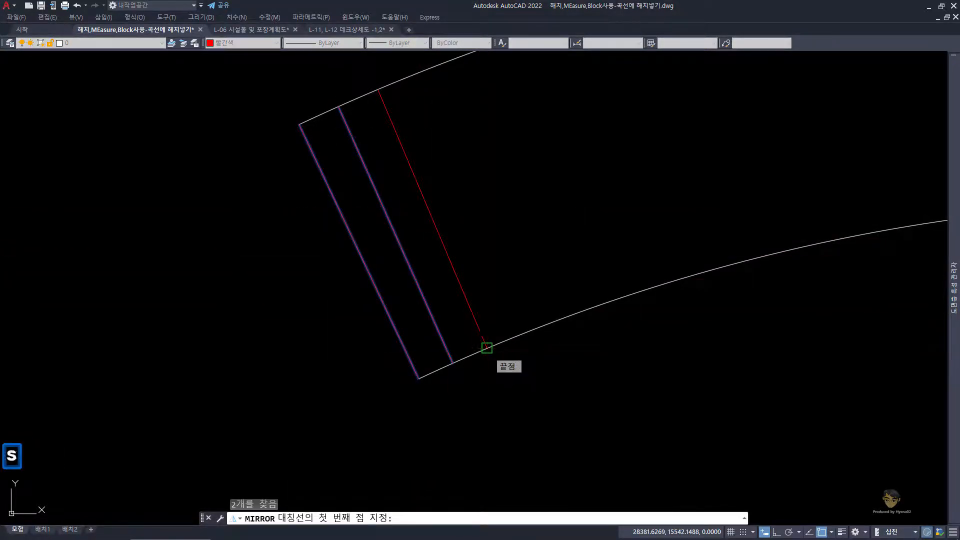
click(487, 348)
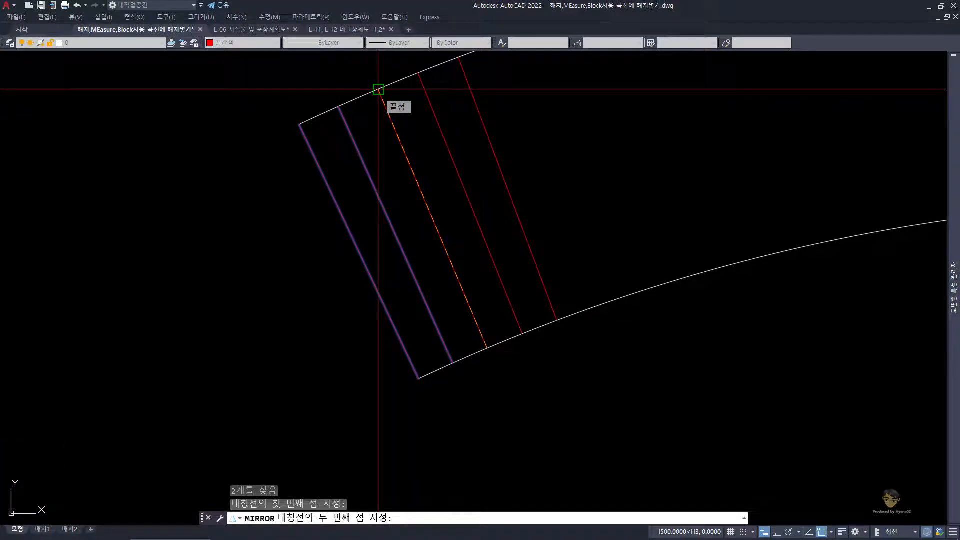
click(380, 97)
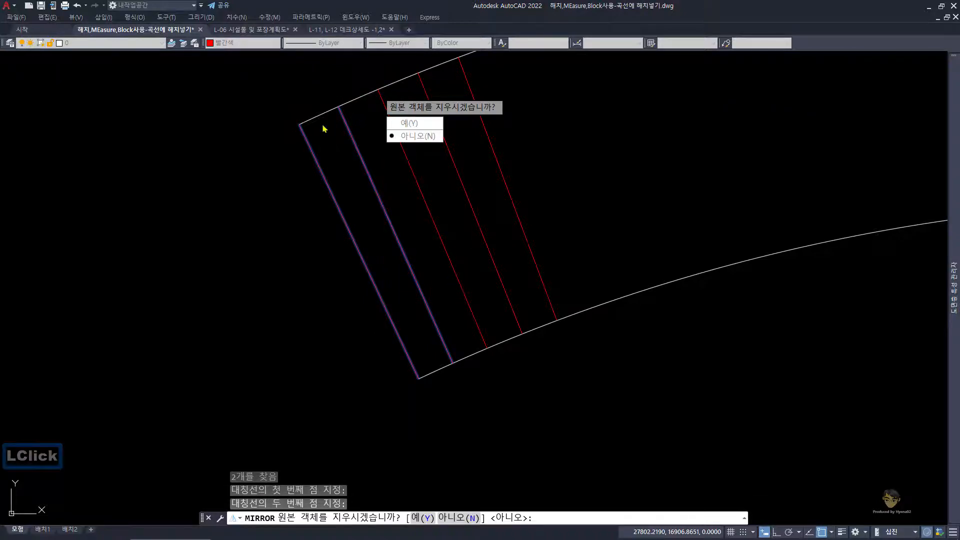
key(space)
Step: Mirror the first four red plank lines across the fifth red line, keeping the originals
scroll(505, 196, down, 2)
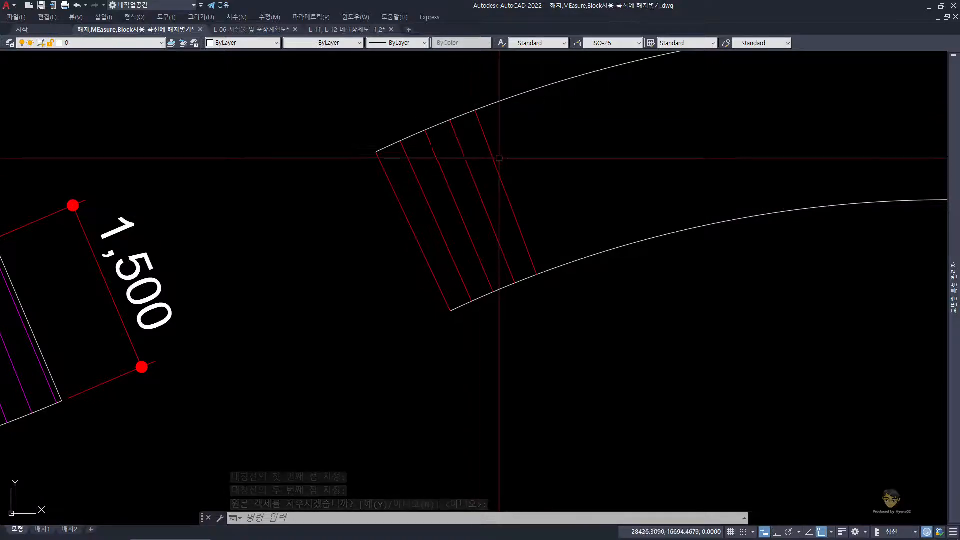
click(497, 221)
click(392, 193)
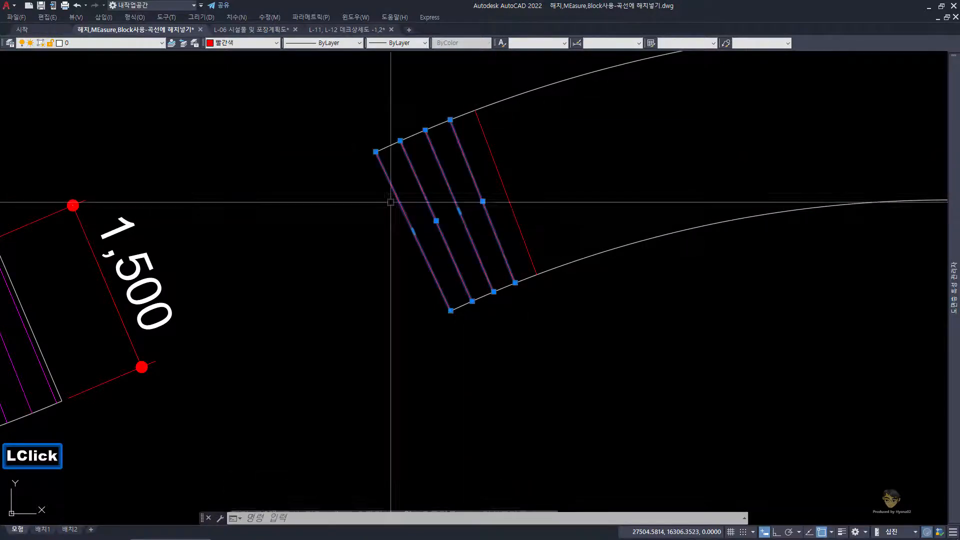
key(space)
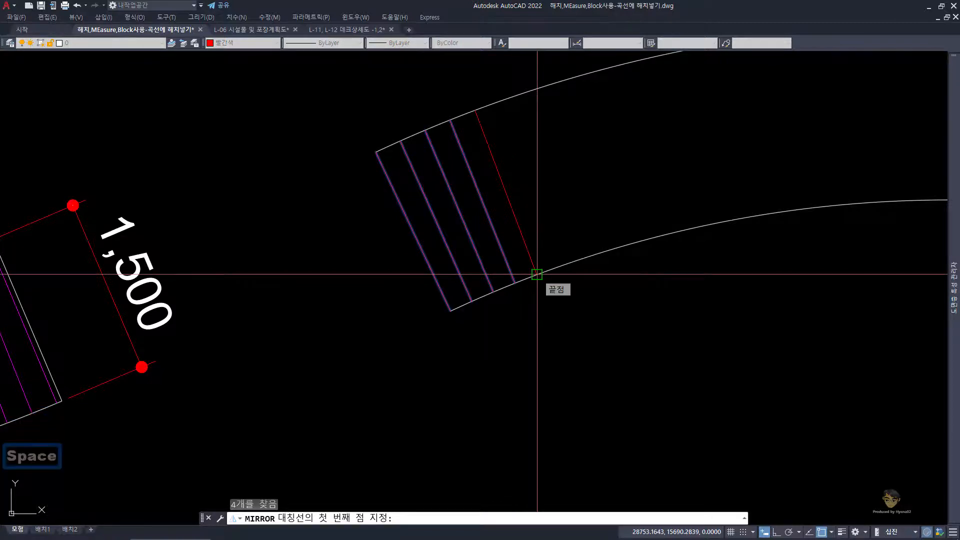
click(536, 274)
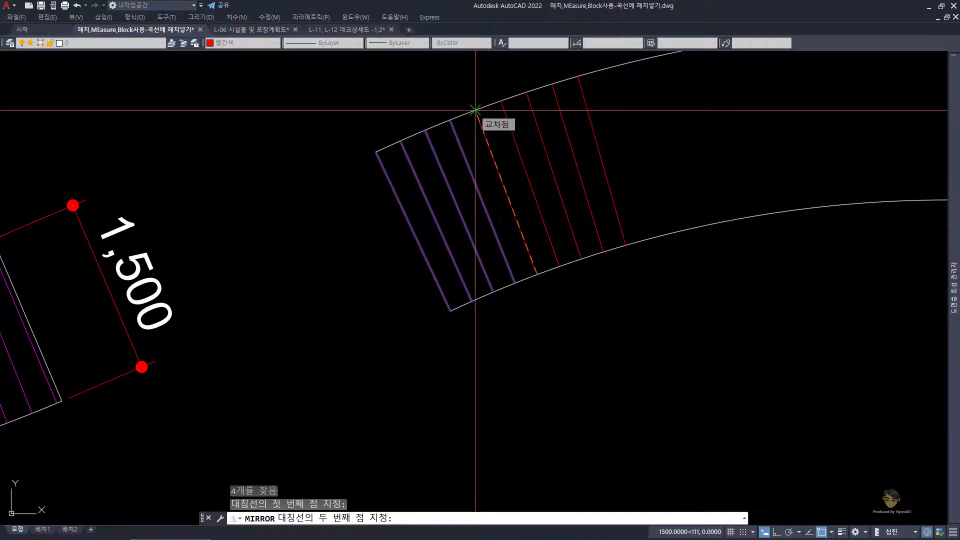
click(475, 110)
key(space)
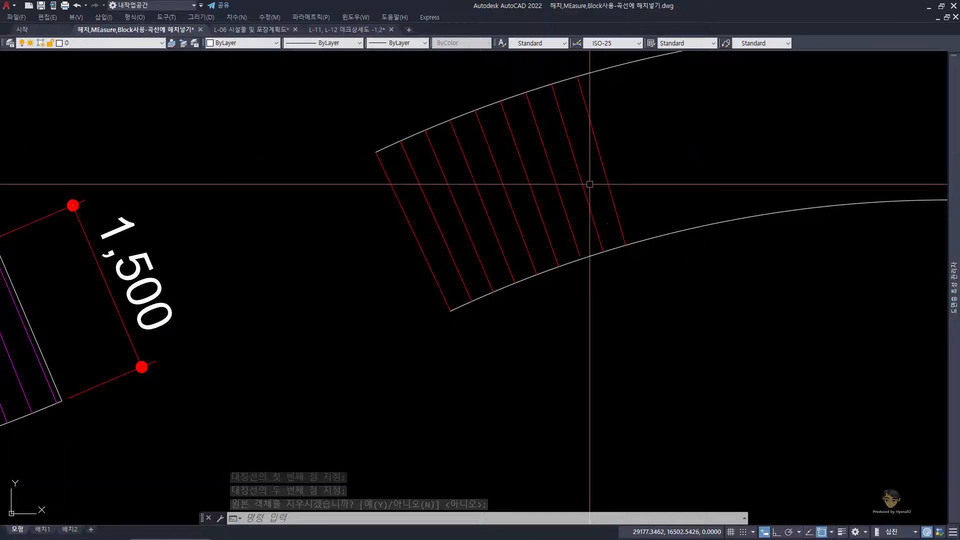
Step: Mirror the first eight red plank lines across the ninth red line, keeping the originals
click(597, 202)
click(400, 201)
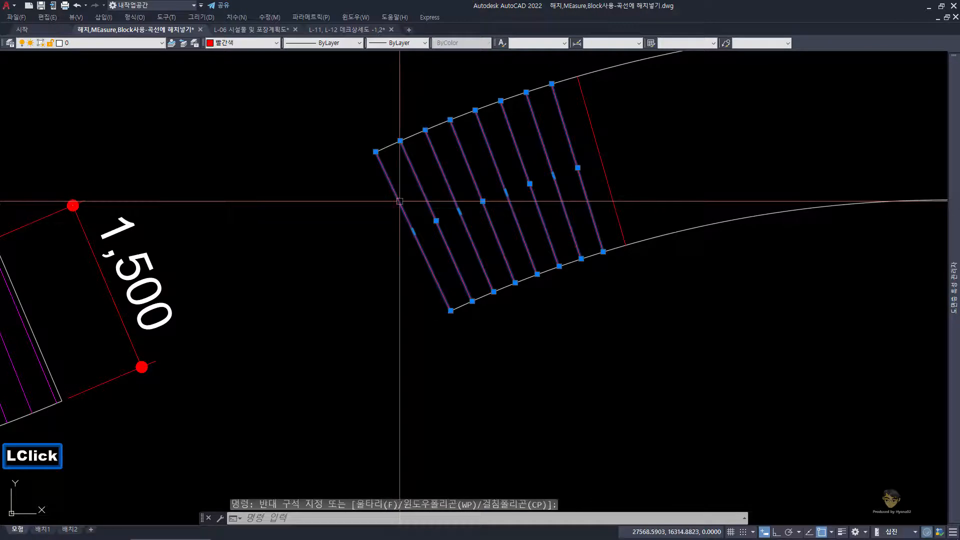
text(mi)
key(space)
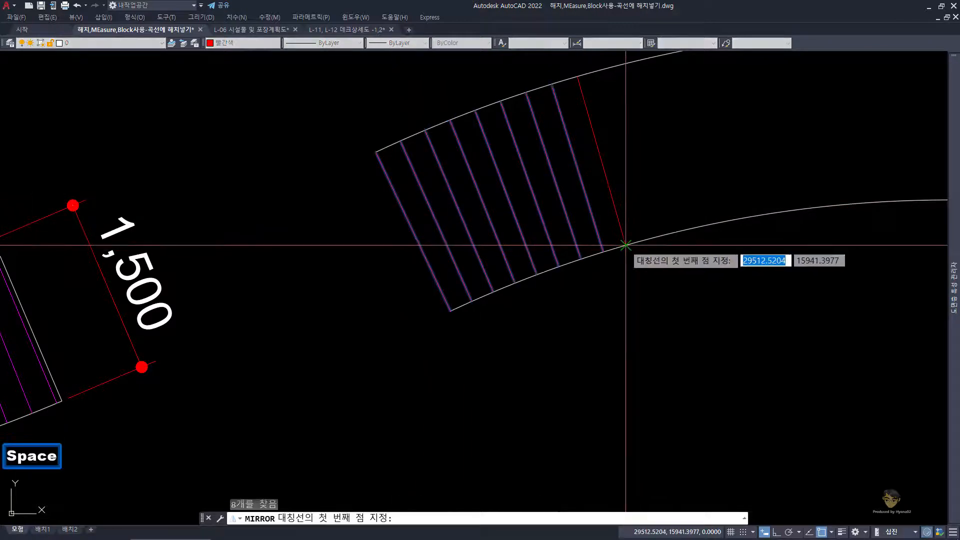
click(625, 245)
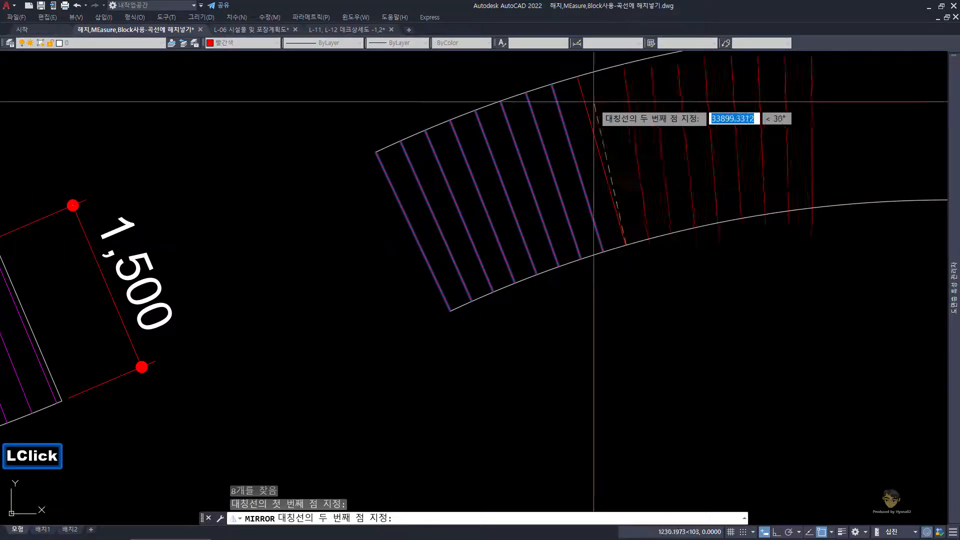
click(578, 77)
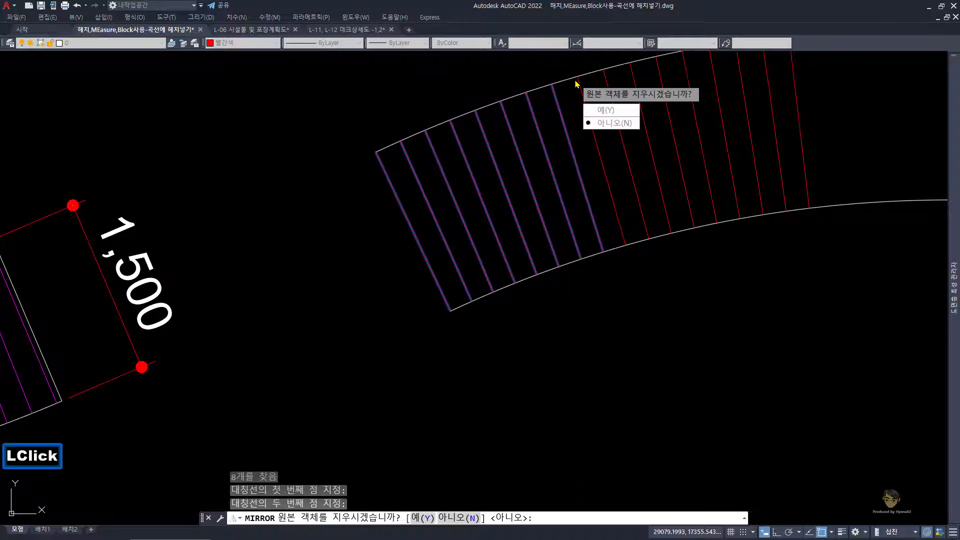
key(space)
Step: Mirror the first sixteen red plank lines across the last red line, keeping the originals
scroll(610, 143, down, 3)
middle_drag(610, 144, 553, 208)
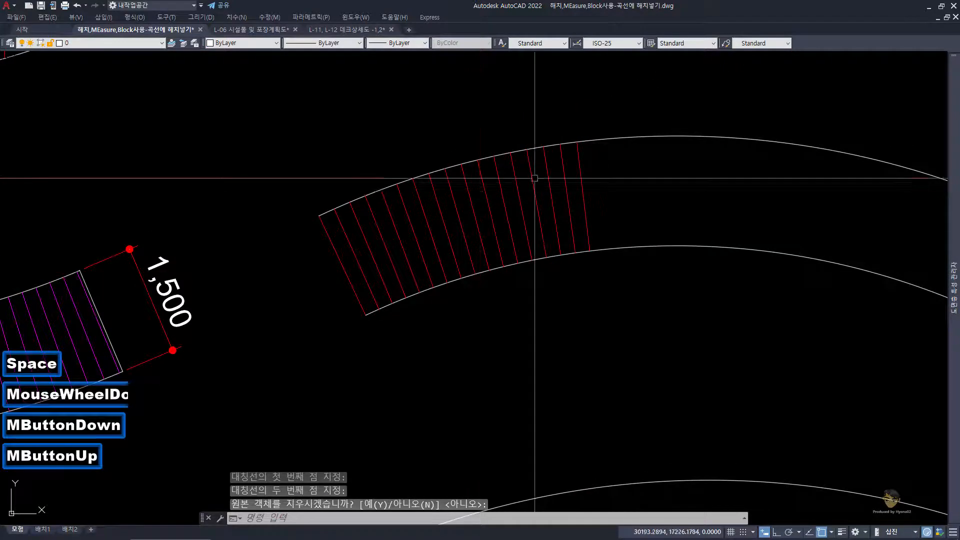
click(579, 233)
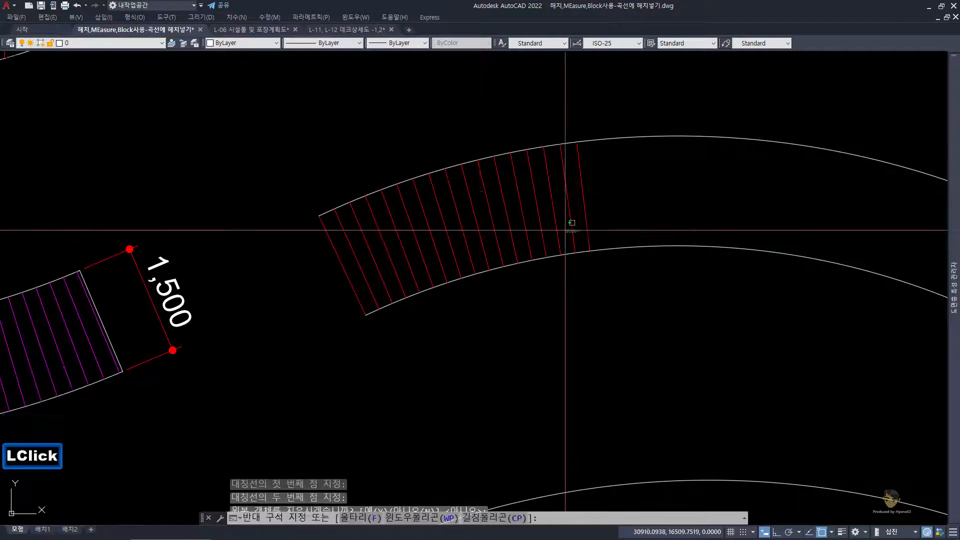
click(342, 244)
key(space)
click(589, 250)
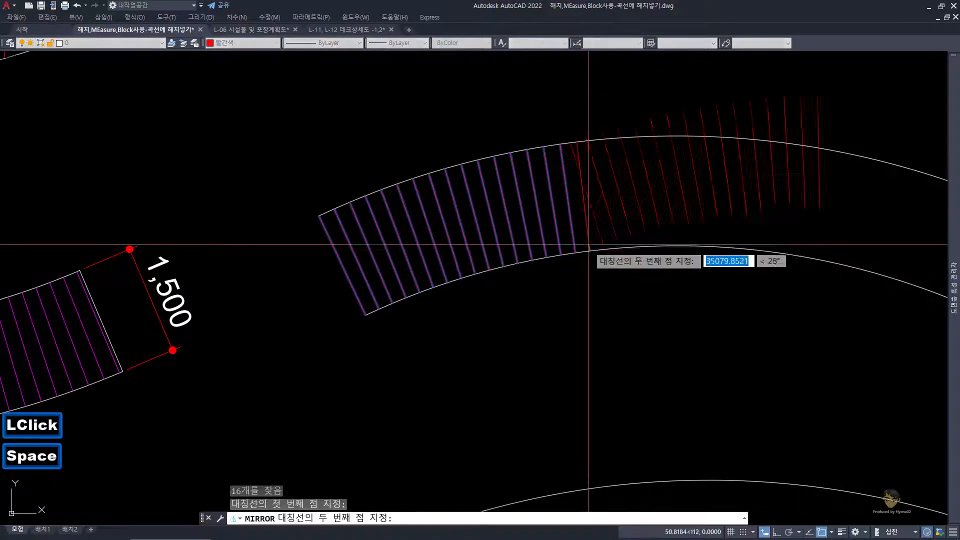
click(577, 142)
key(space)
Step: Mark the point where the deck's upper edge reverses curvature with a circle of about 312 radius centred on that vertex
scroll(607, 170, down, 3)
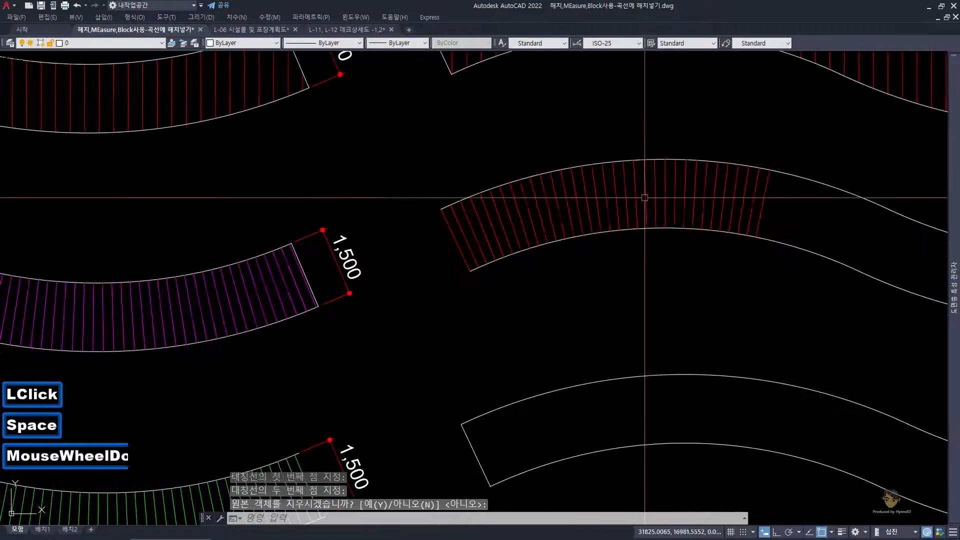
middle_drag(606, 169, 436, 160)
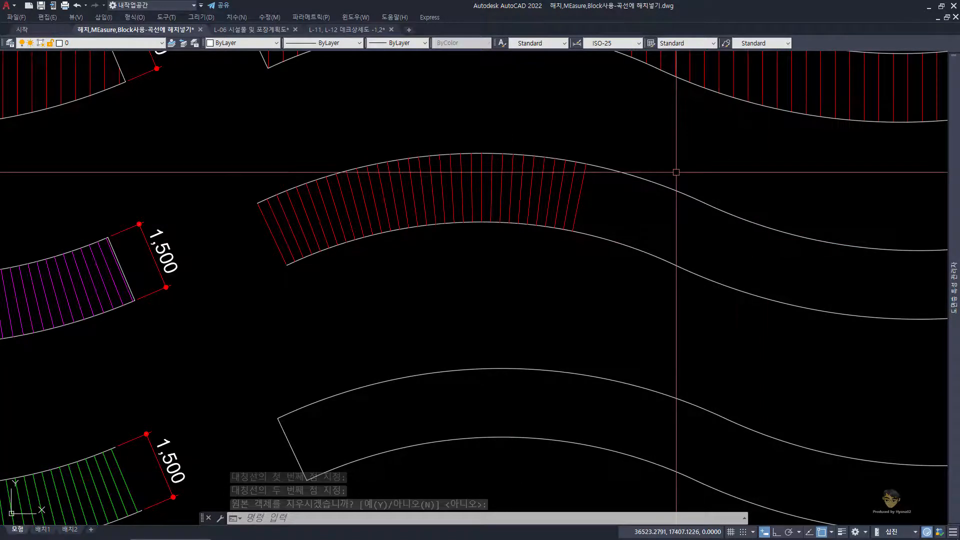
middle_drag(744, 233, 556, 200)
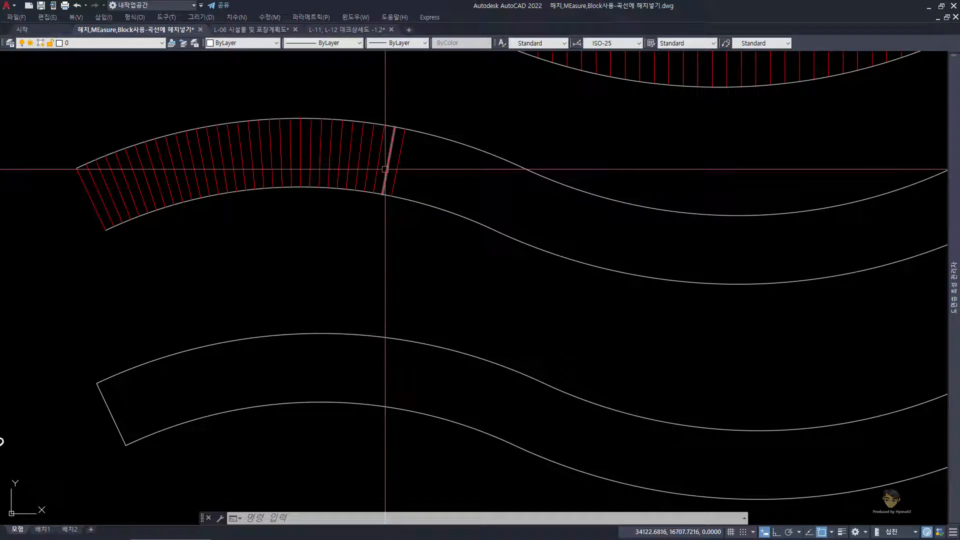
click(589, 210)
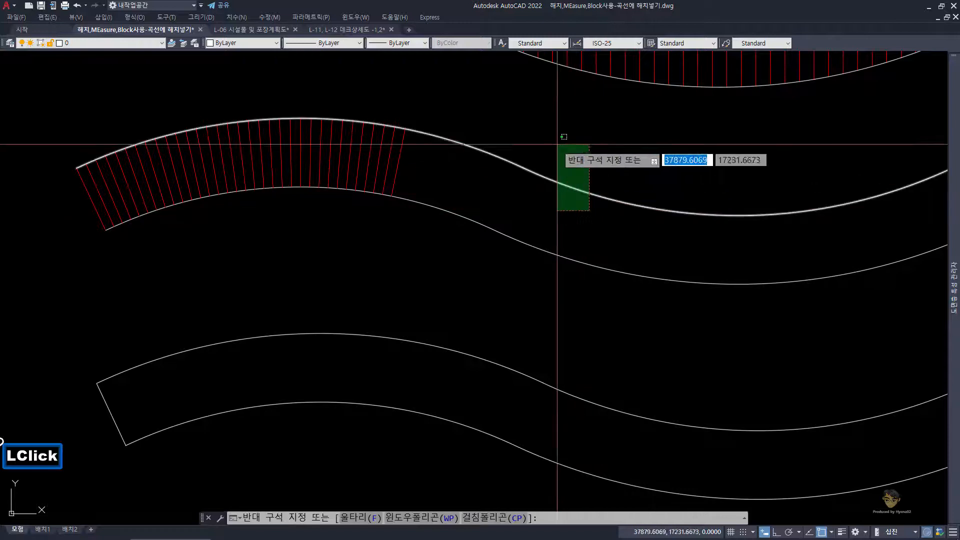
click(553, 145)
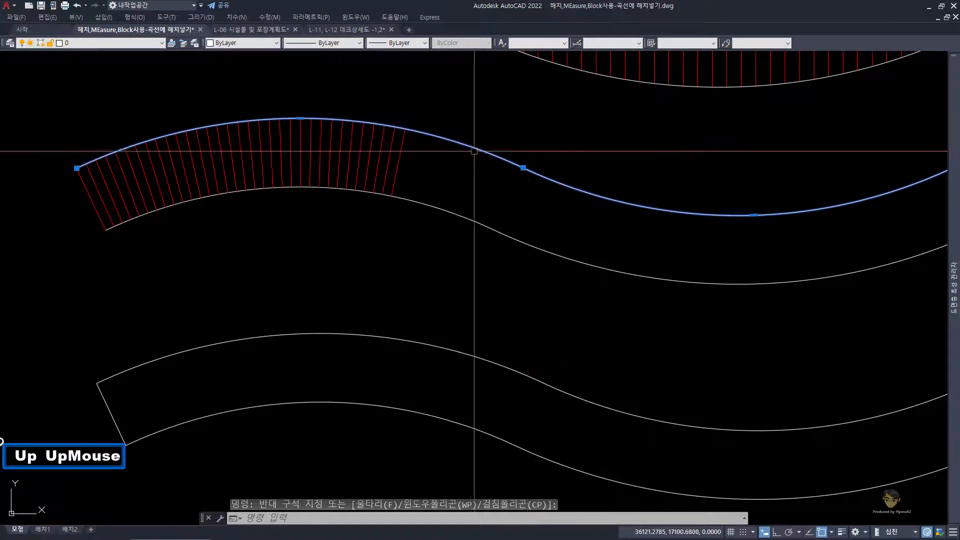
scroll(508, 156, up, 2)
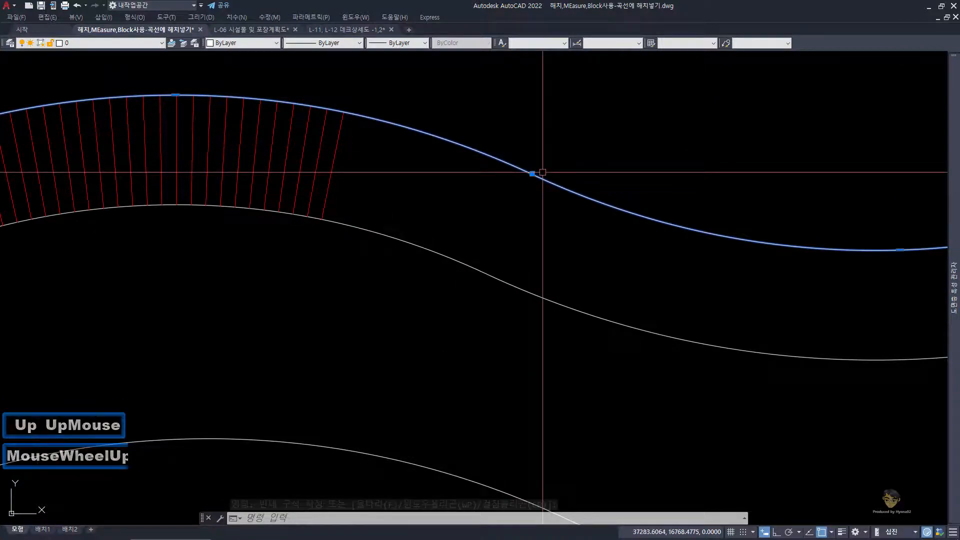
key(Escape)
text(c)
key(space)
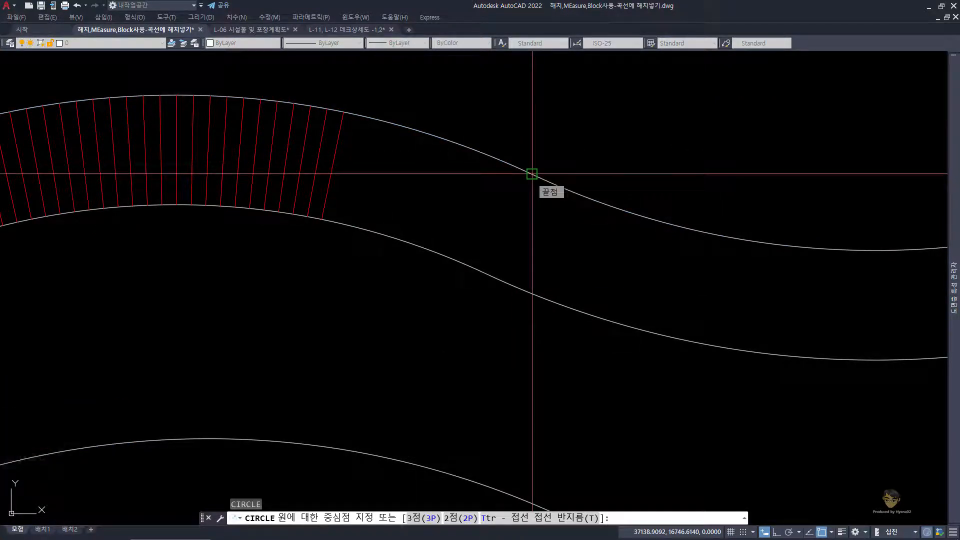
click(531, 174)
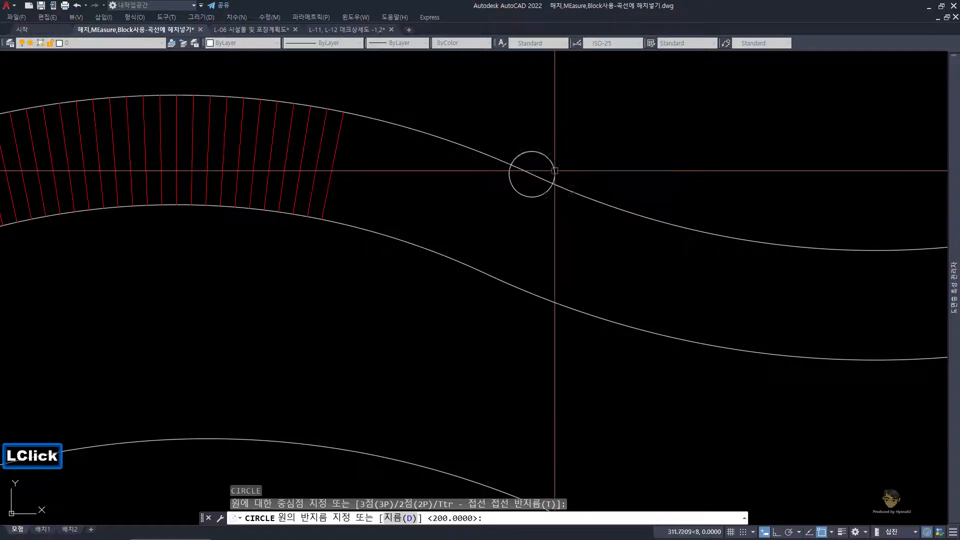
click(555, 171)
Step: Mirror the fourteen red plank lines before the last one across that last line, extending the planks past the circle and keeping the originals
scroll(480, 145, down, 2)
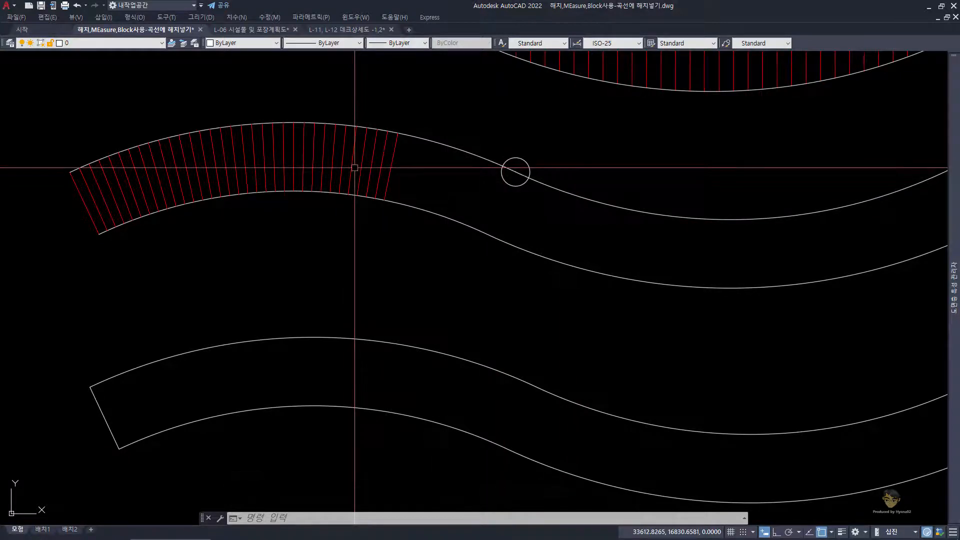
scroll(355, 168, up, 2)
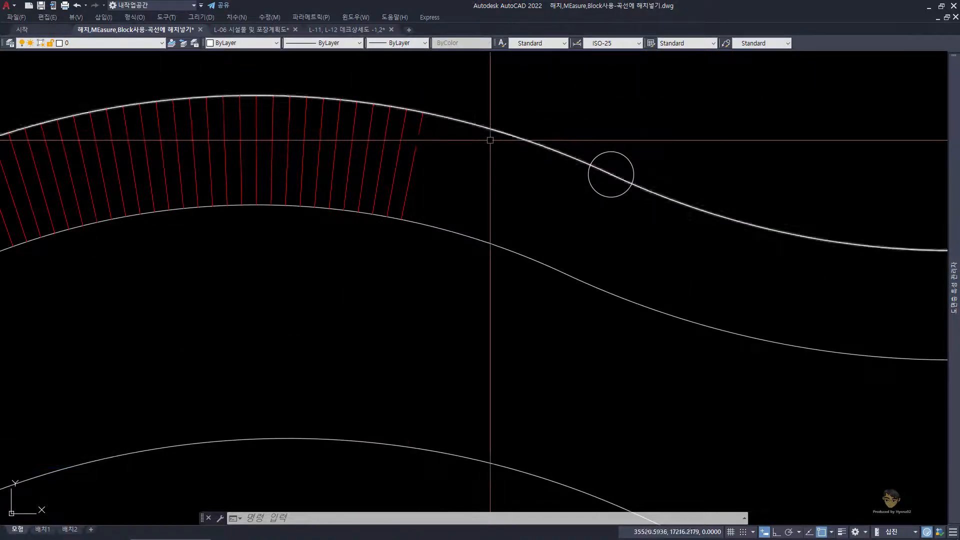
click(408, 138)
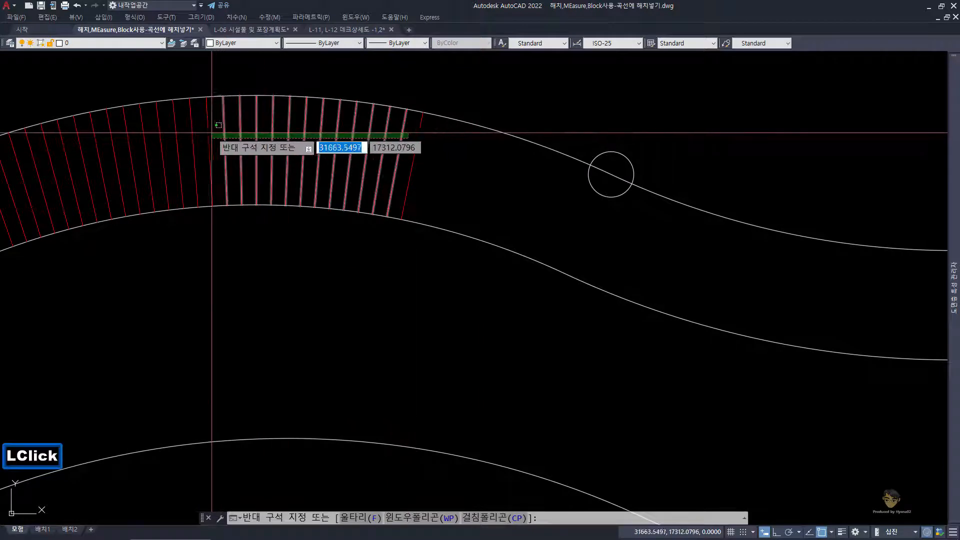
click(189, 133)
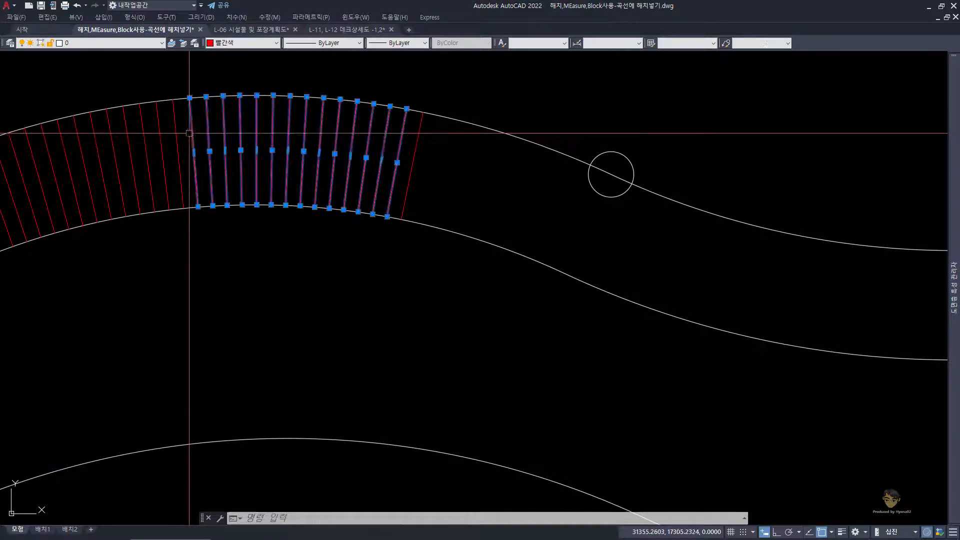
text(mi)
key(space)
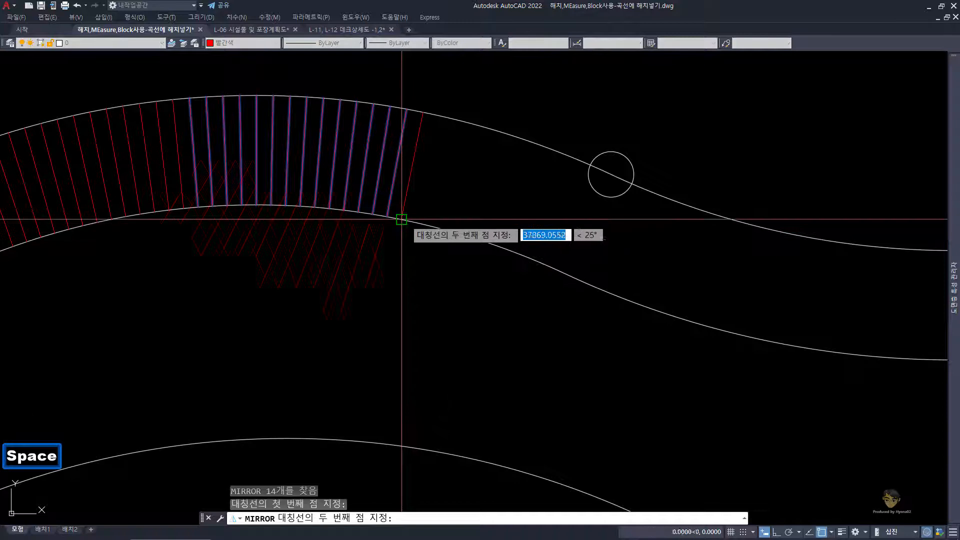
click(422, 114)
key(space)
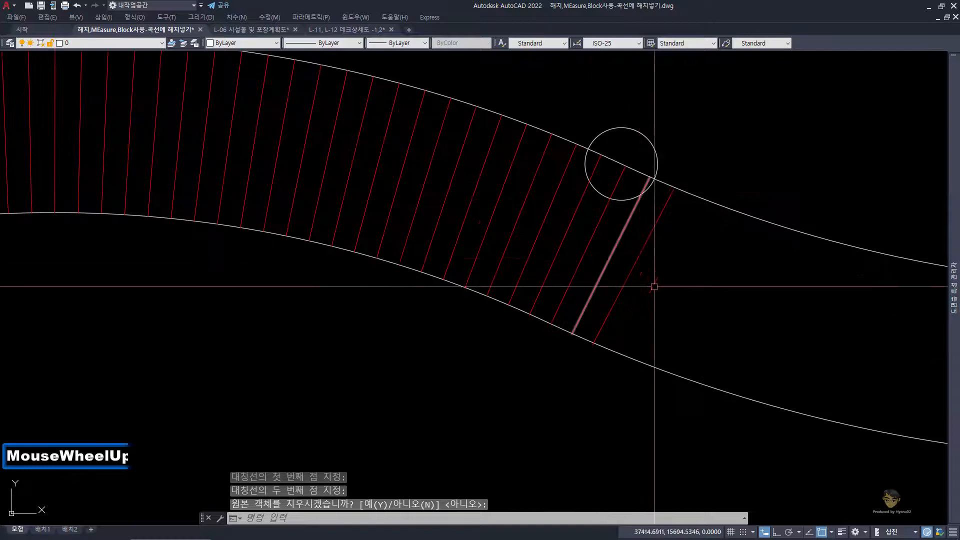
Step: Erase the last four red plank lines at the circle marking the upper edge's curvature reversal
click(655, 288)
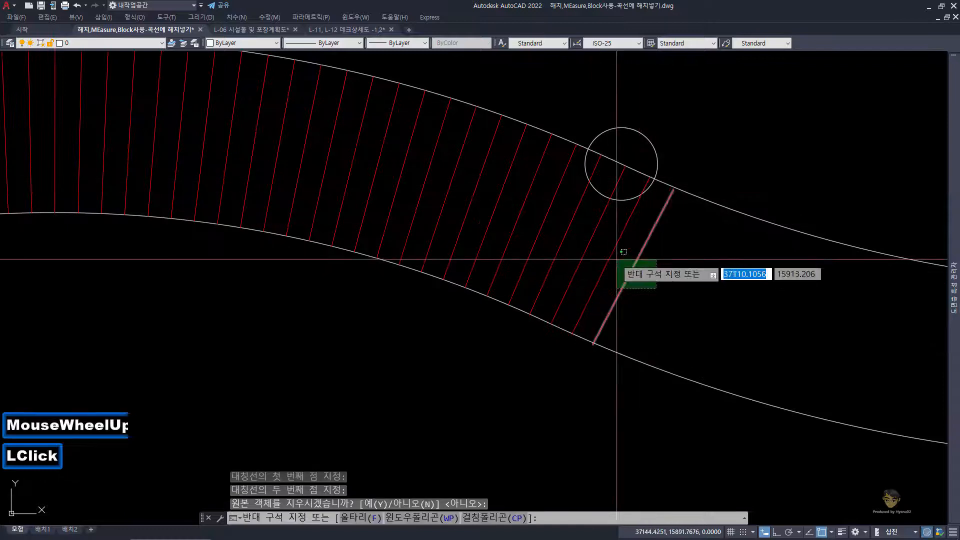
click(566, 225)
text(e)
key(space)
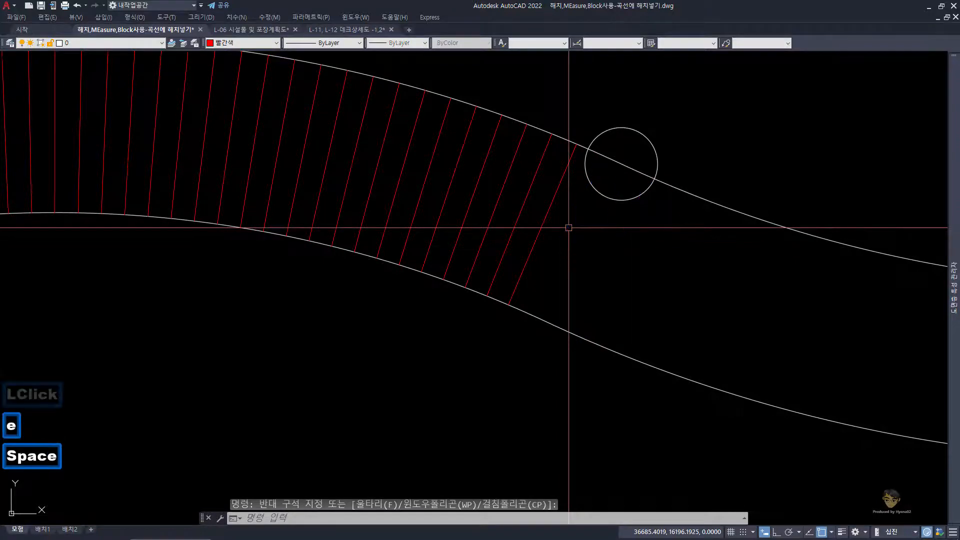
scroll(594, 265, down, 2)
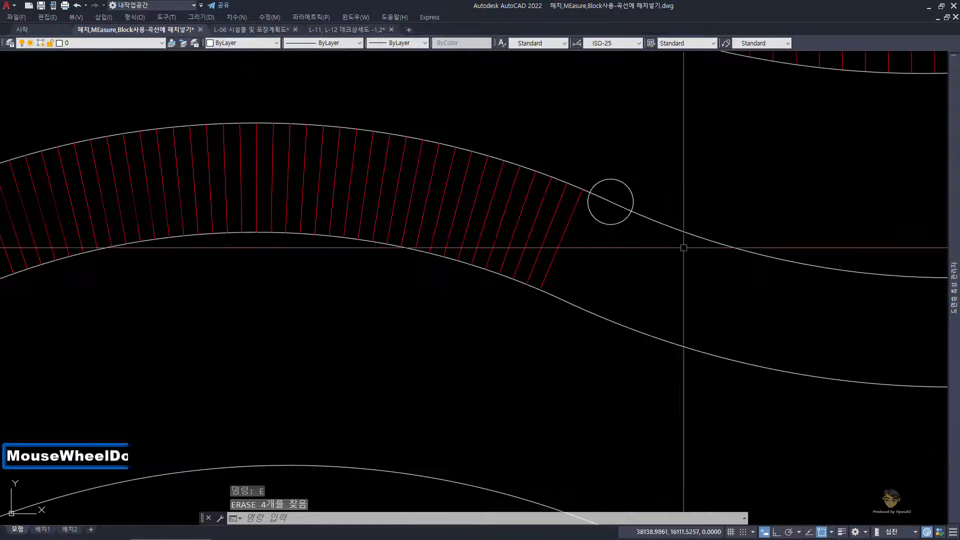
Step: Check the upper edge's curvature-reversal vertex and erase the circle marking it
click(726, 262)
click(709, 214)
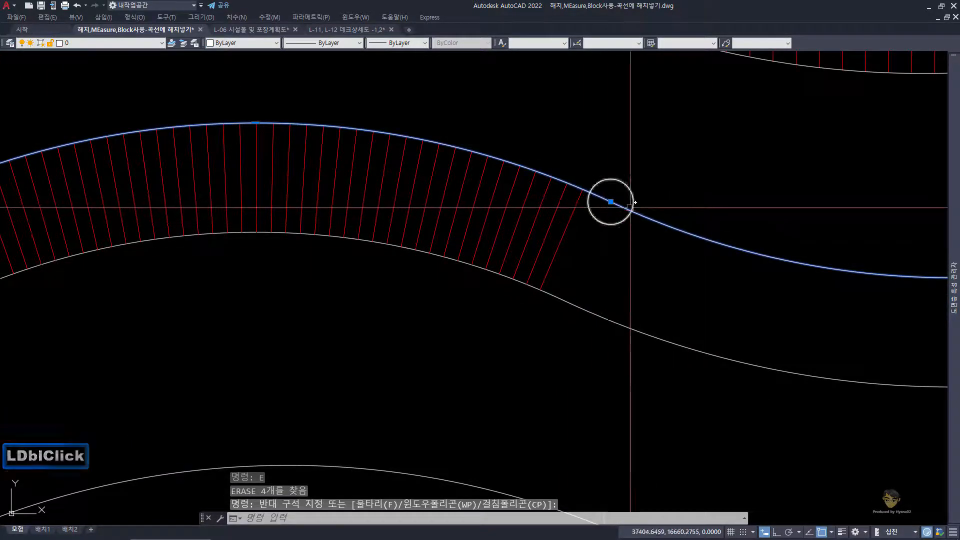
key(Escape)
click(622, 189)
click(626, 186)
text(e)
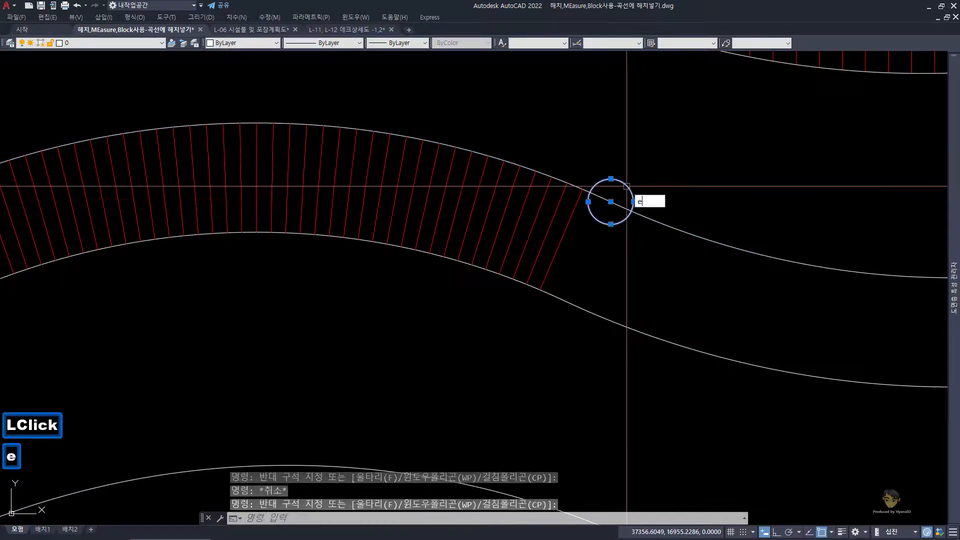
key(space)
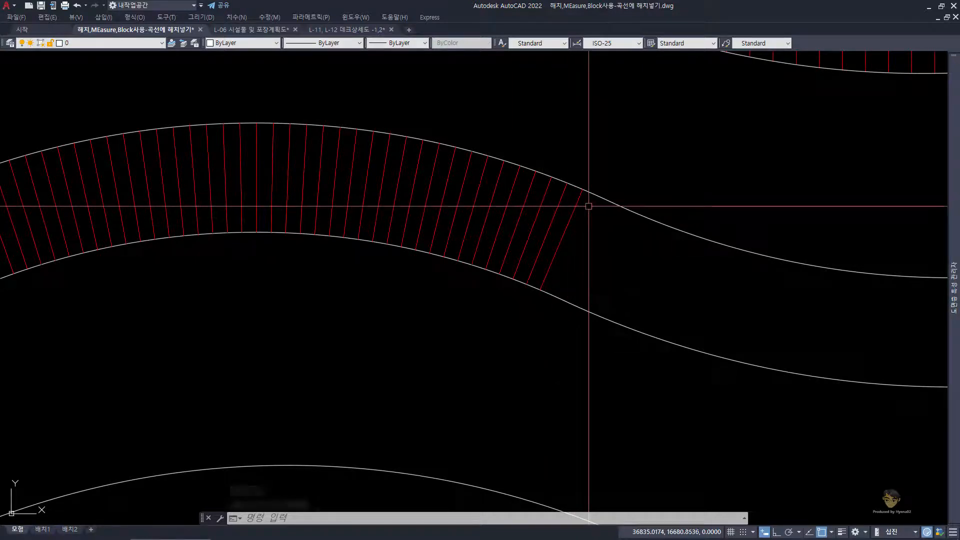
Step: Draw a circle of radius 200 centred on the upper end of the last red plank line
click(582, 189)
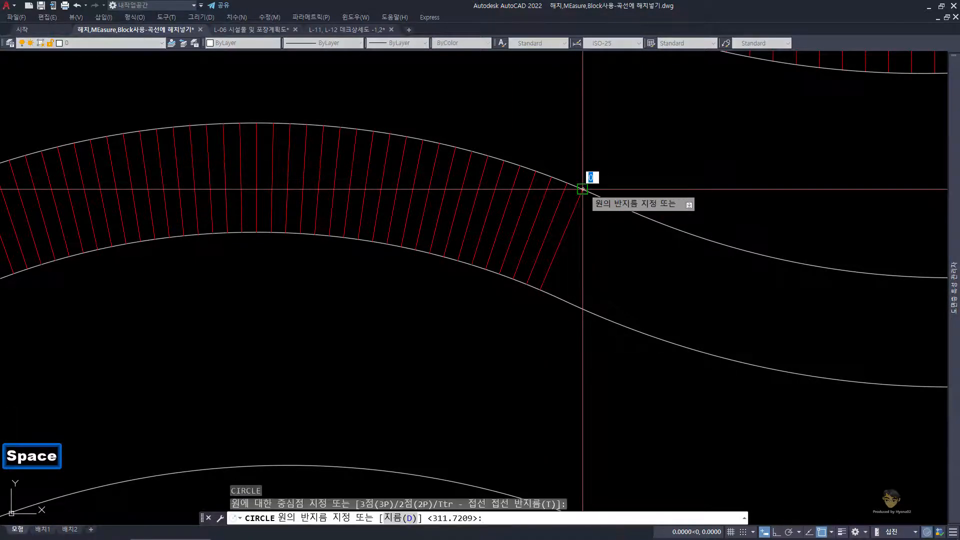
text(200)
key(Return)
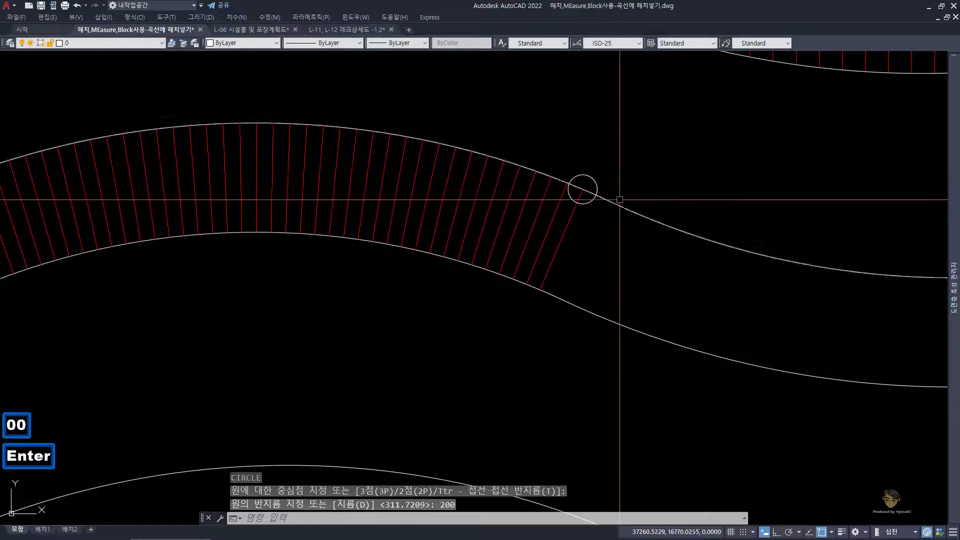
Step: Draw a line from the circle's forward crossing with the upper edge perpendicular to the deck's lower edge
key(Return)
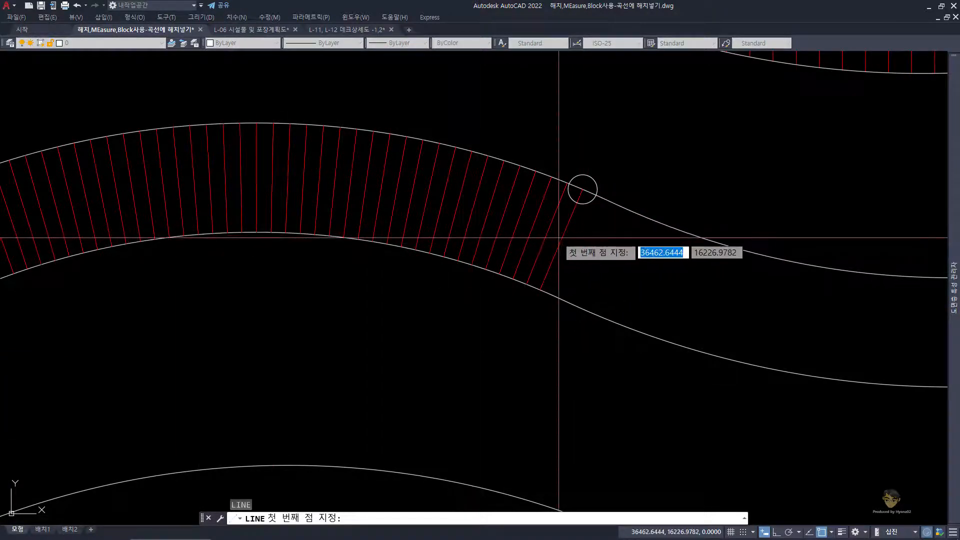
click(596, 194)
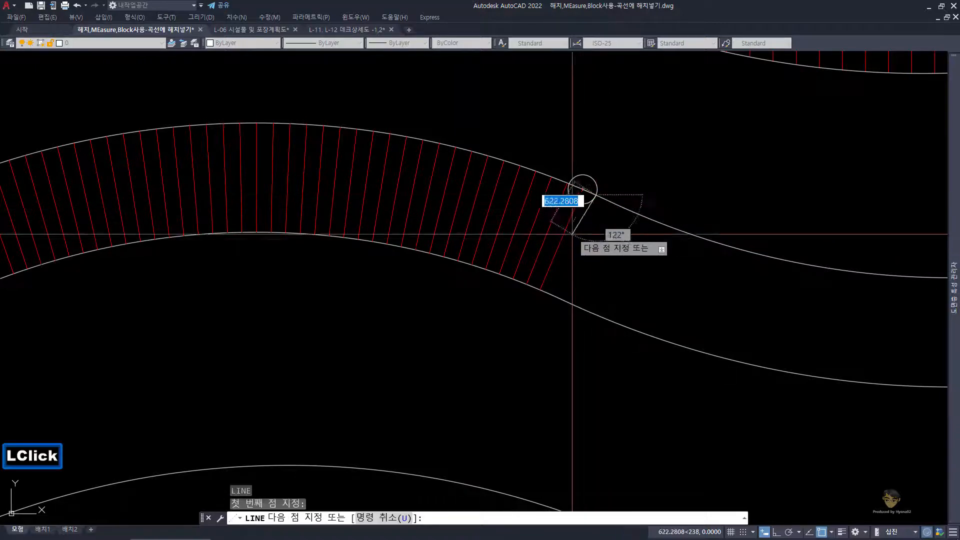
click(551, 295)
key(space)
Step: Change the new perpendicular plank line's colour to red
click(578, 259)
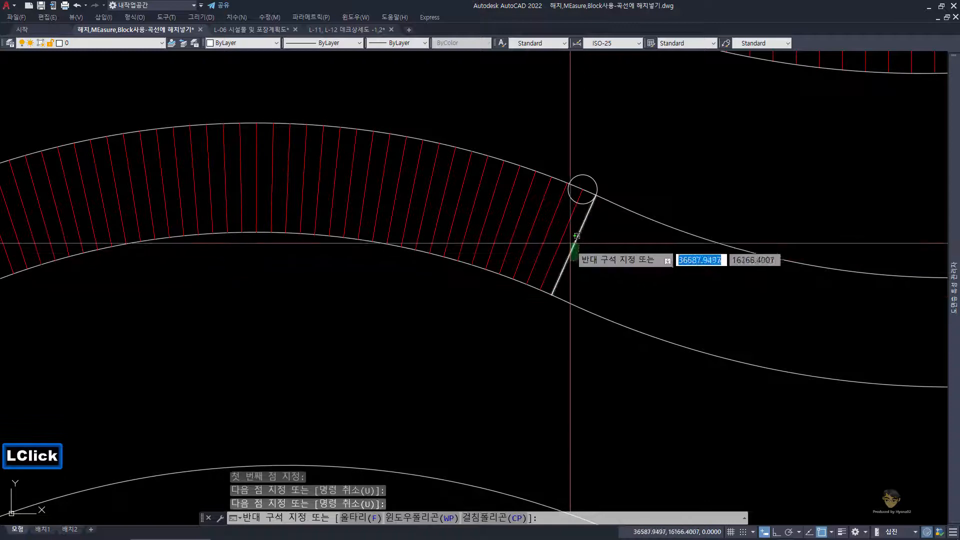
click(571, 240)
click(250, 44)
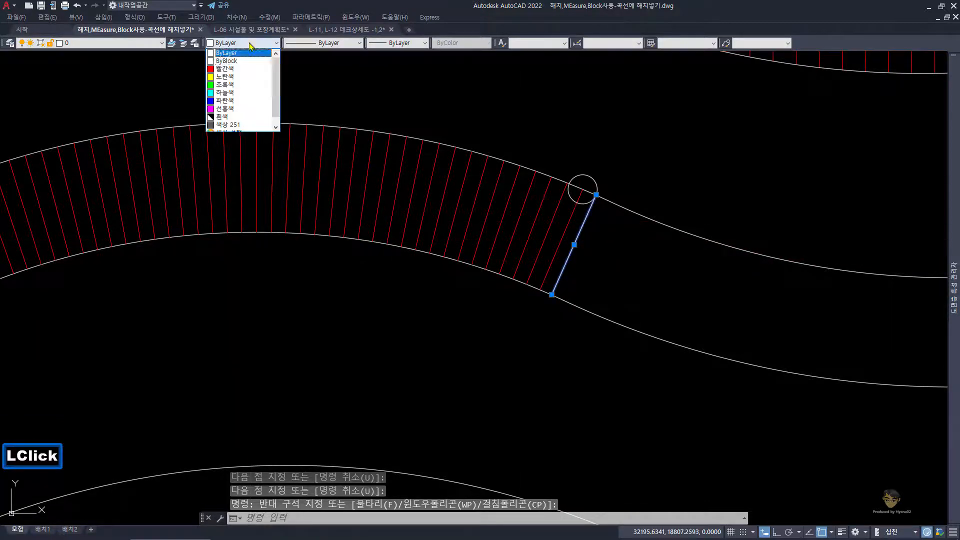
click(240, 69)
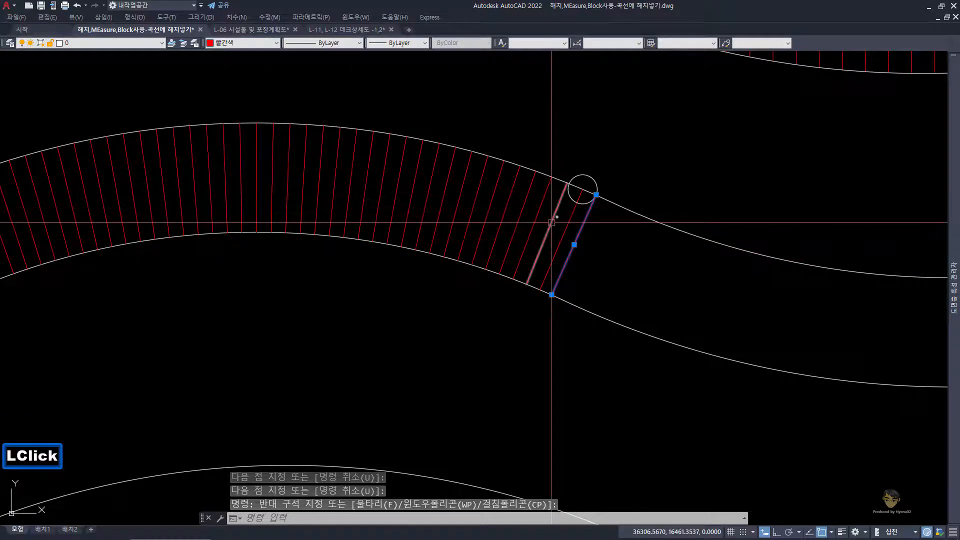
key(Escape)
key(Escape)
Step: Draw a second circle of radius 200 centred on the upper end of the new red plank line
scroll(606, 203, up, 2)
key(c)
key(space)
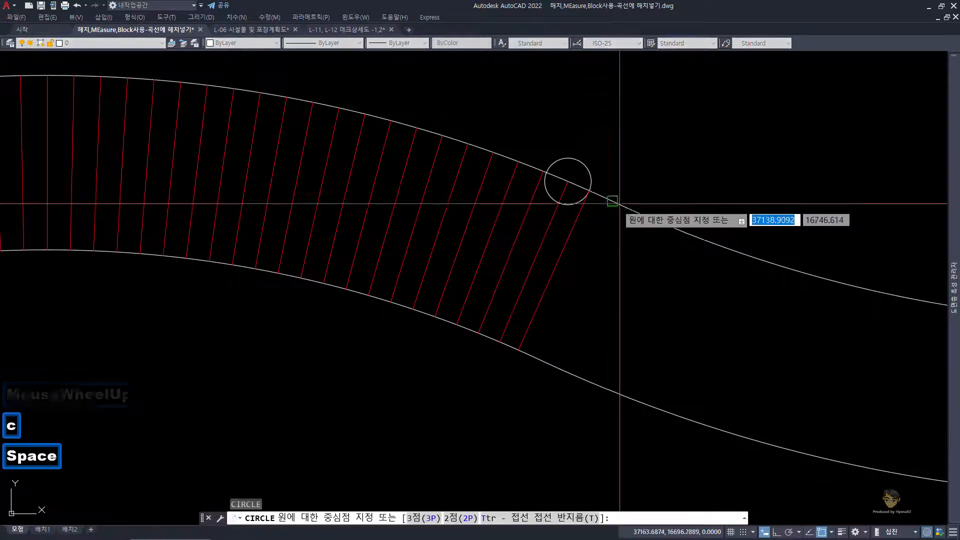
click(589, 191)
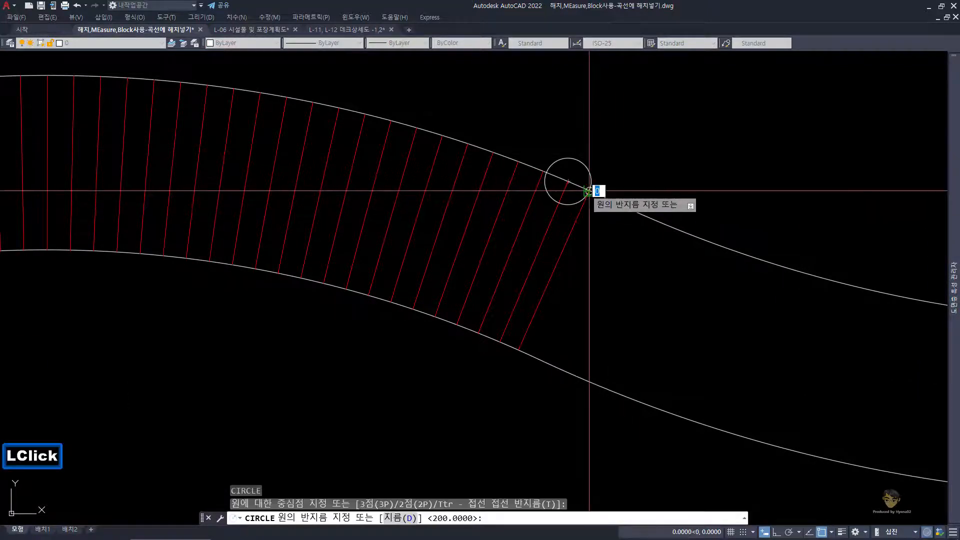
key(space)
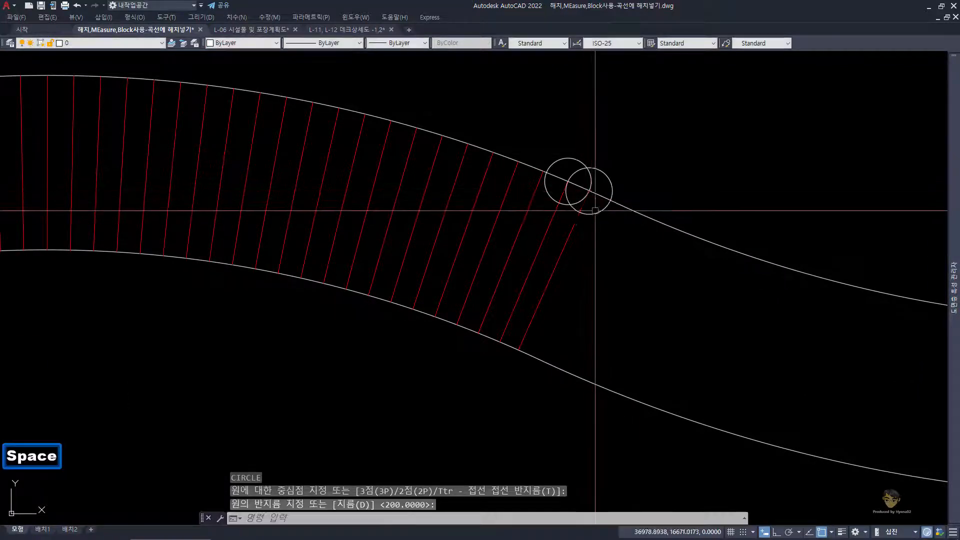
key(Escape)
key(Escape)
Step: Draw the next plank line from the second circle's forward crossing with the upper edge perpendicular to the lower edge
key(Return)
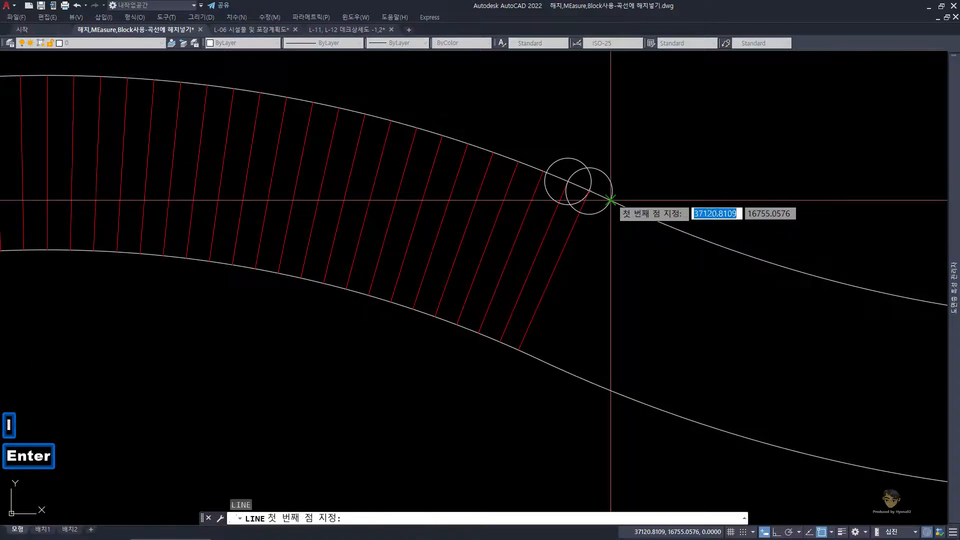
click(611, 200)
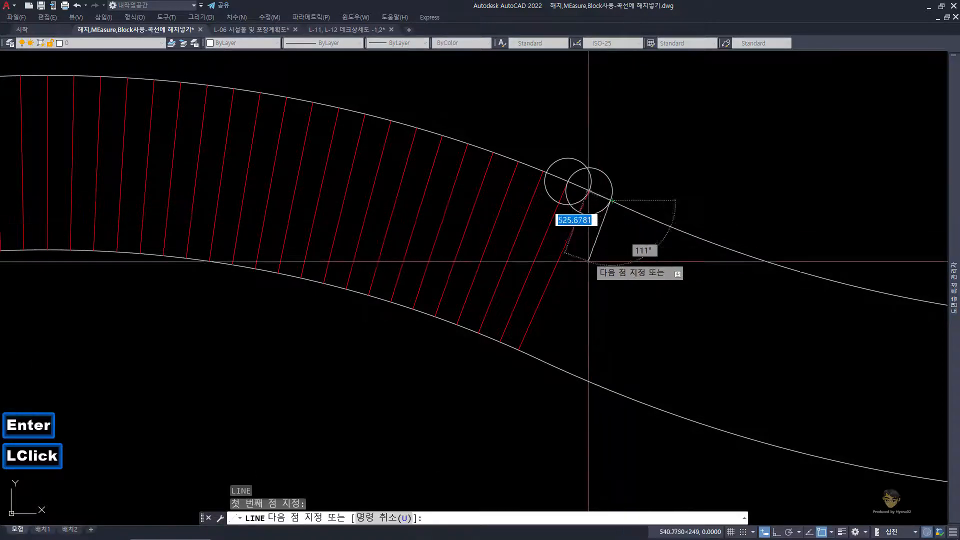
shift+right_click(544, 368)
key(p)
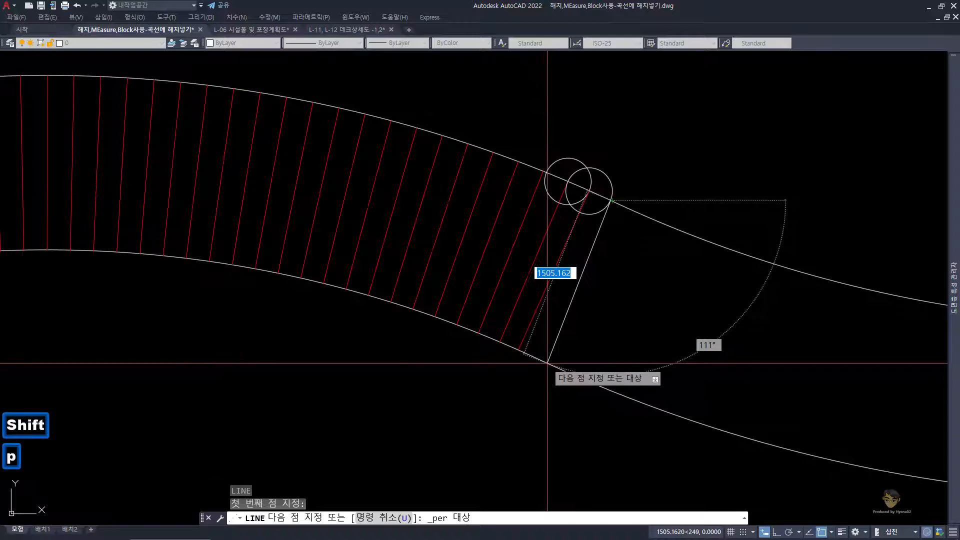
click(536, 358)
key(space)
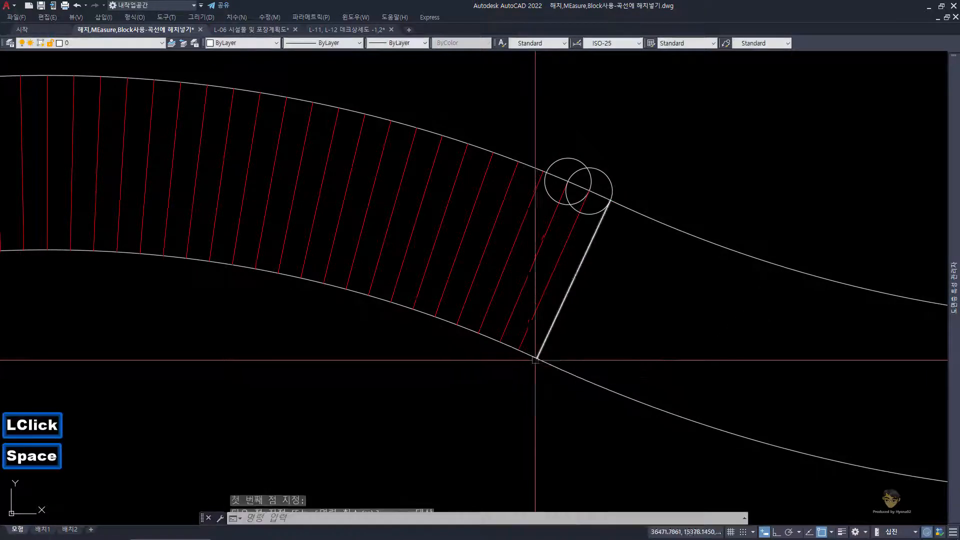
key(Escape)
key(Escape)
Step: Set the colour of the plank line drawn from the second circle to red
click(584, 284)
click(577, 268)
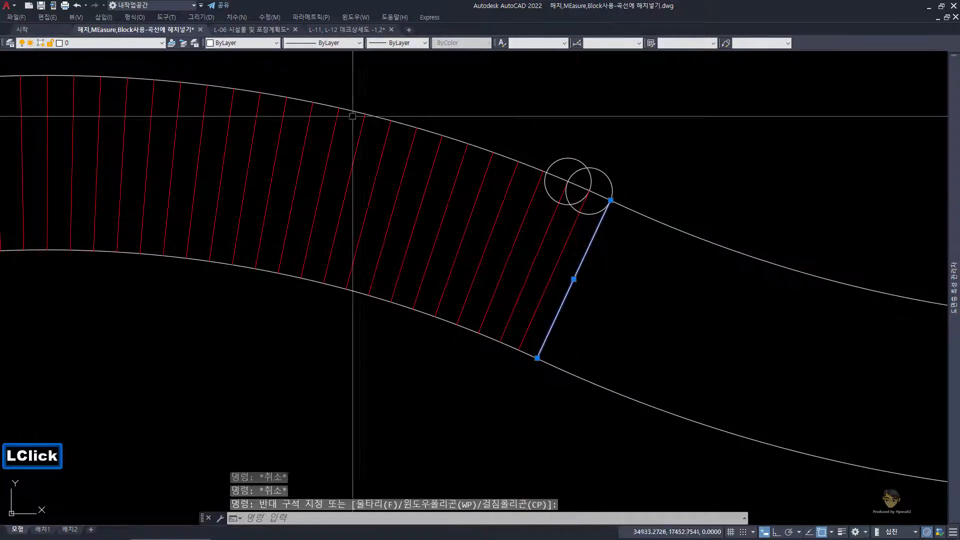
click(268, 43)
click(246, 70)
key(Escape)
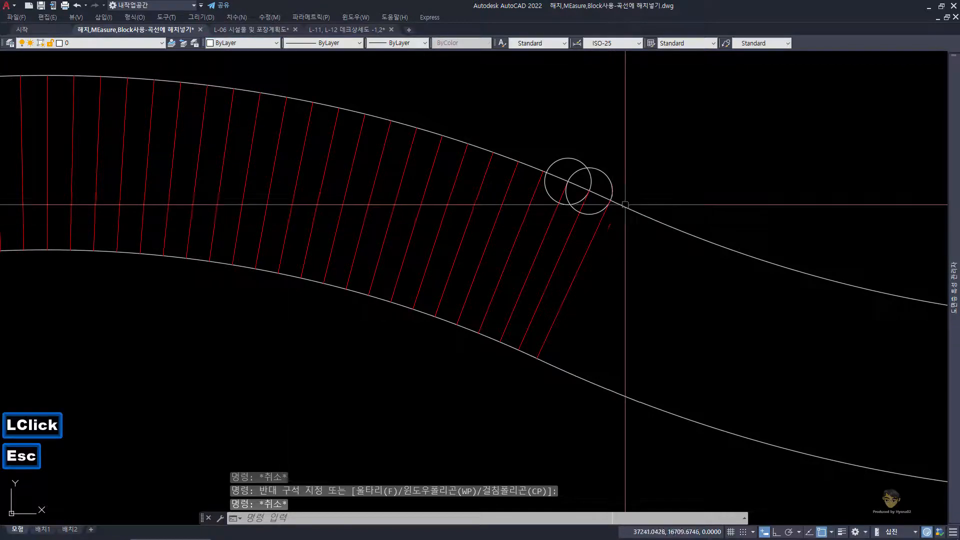
key(Escape)
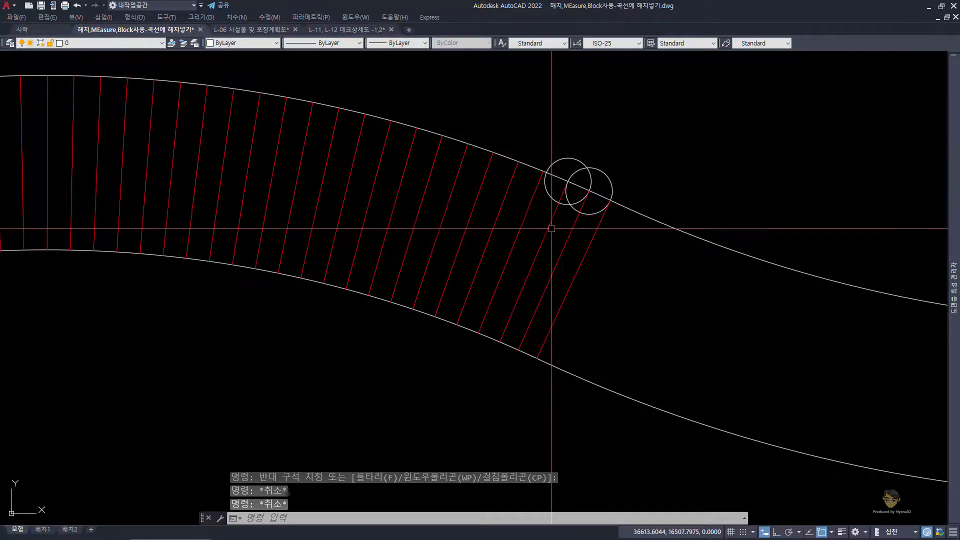
Step: Examine where the arc joints of the deck's upper and lower edges lie relative to the last red plank line
click(570, 212)
scroll(570, 212, down, 1)
scroll(606, 240, down, 1)
key(Escape)
click(671, 234)
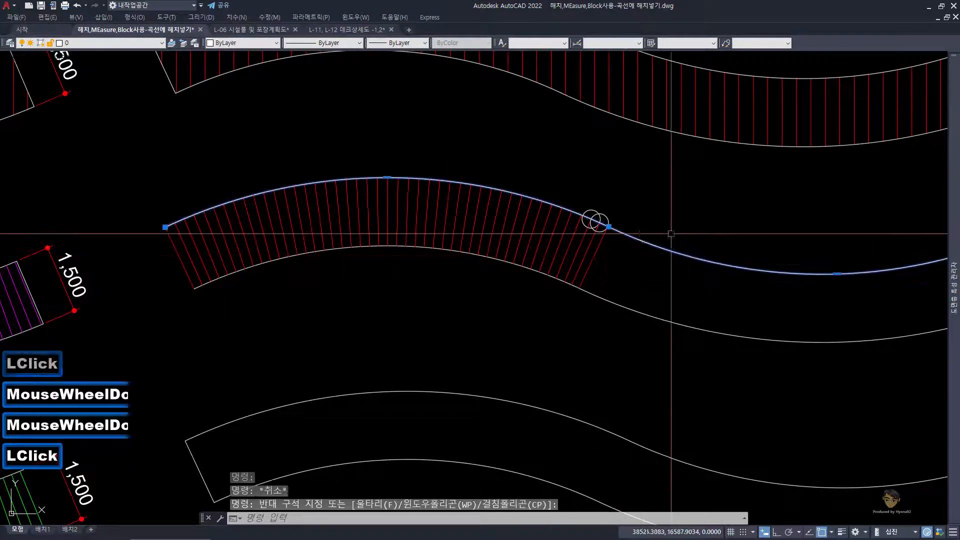
scroll(580, 225, up, 2)
scroll(646, 260, down, 1)
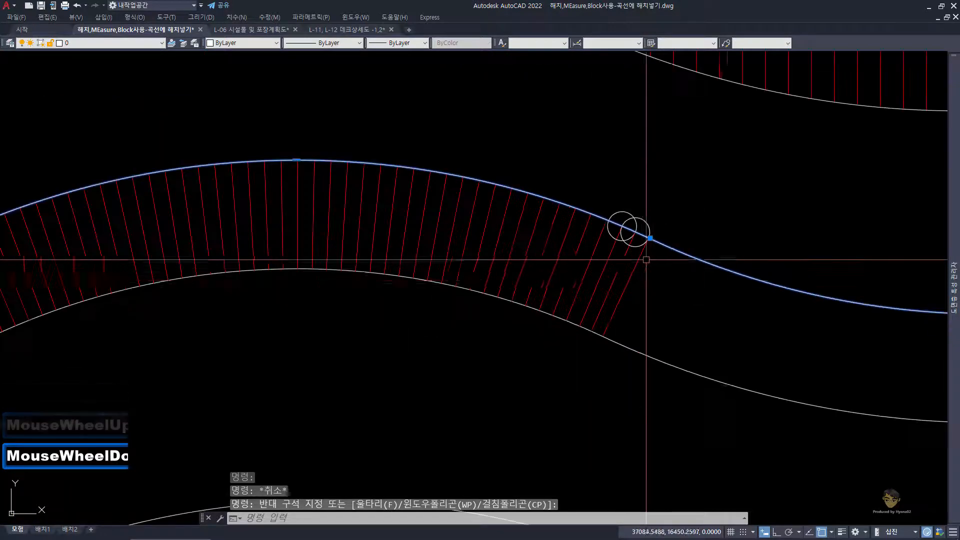
key(Escape)
click(731, 238)
middle_drag(634, 238, 574, 240)
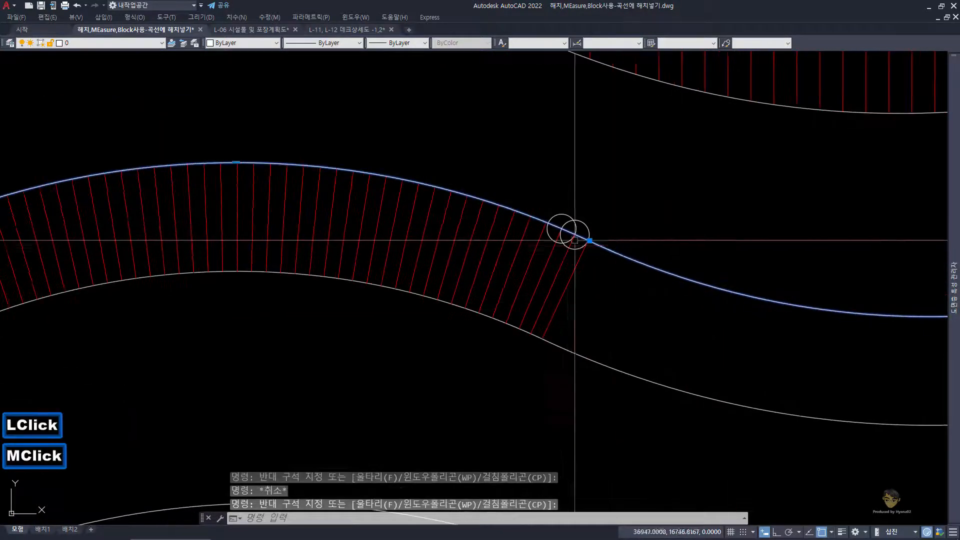
scroll(578, 239, up, 2)
click(587, 238)
scroll(589, 236, down, 1)
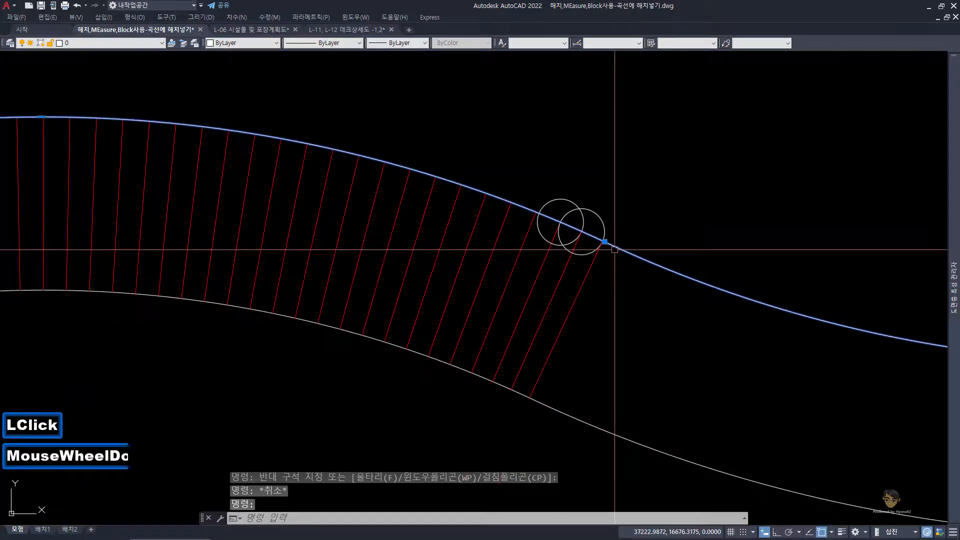
key(Escape)
scroll(572, 227, down, 3)
click(610, 300)
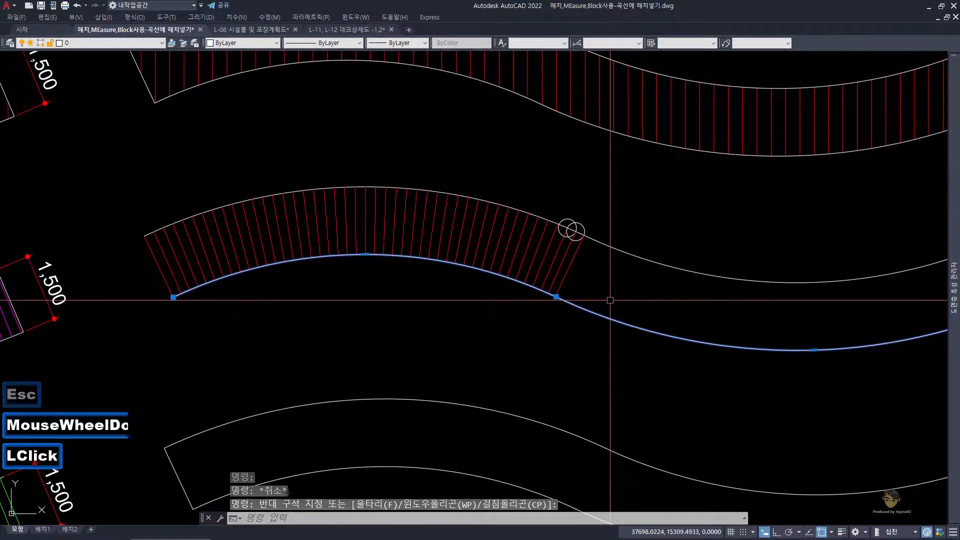
scroll(616, 259, up, 2)
click(630, 261)
click(627, 224)
scroll(601, 246, up, 2)
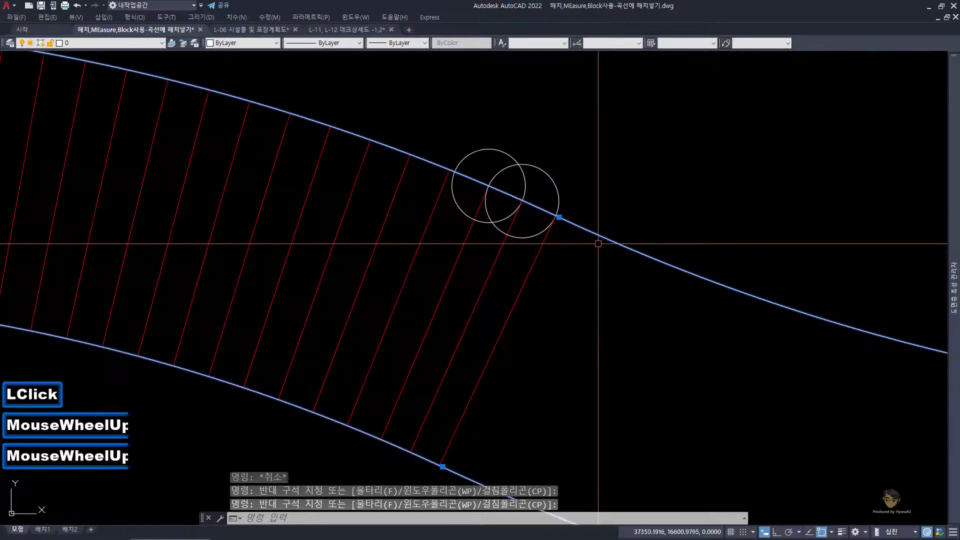
key(Escape)
key(Escape)
key(Escape)
Step: Erase the two overlapping 200-radius circles on the upper edge
click(540, 177)
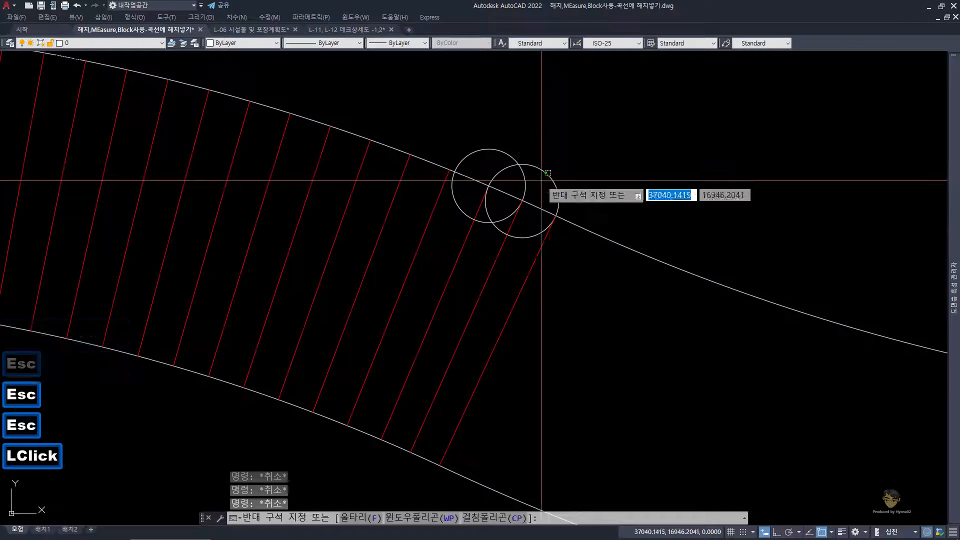
click(521, 158)
text(e)
key(space)
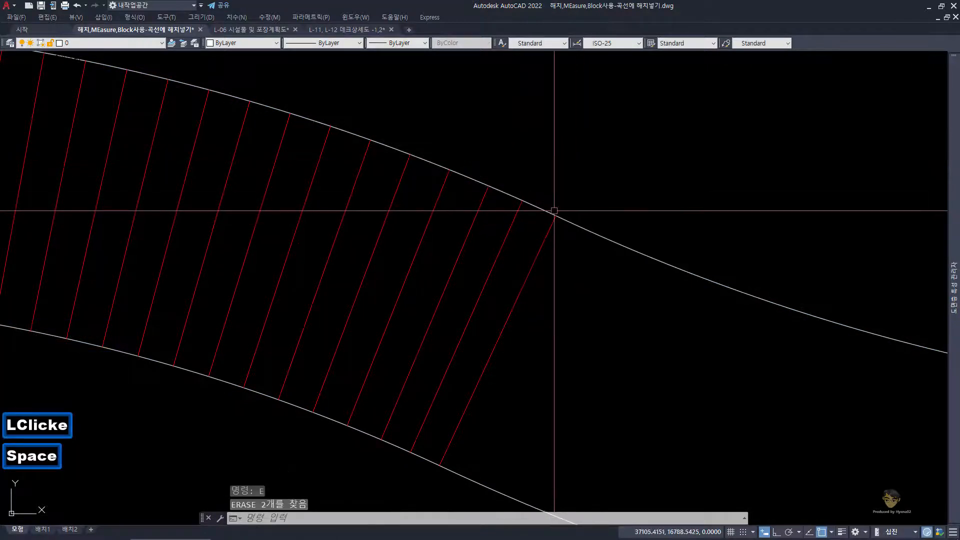
Step: Inspect the upper edge's curvature-reversal vertex beside the last red plank line
click(606, 247)
click(588, 212)
scroll(550, 223, down, 4)
scroll(549, 222, up, 1)
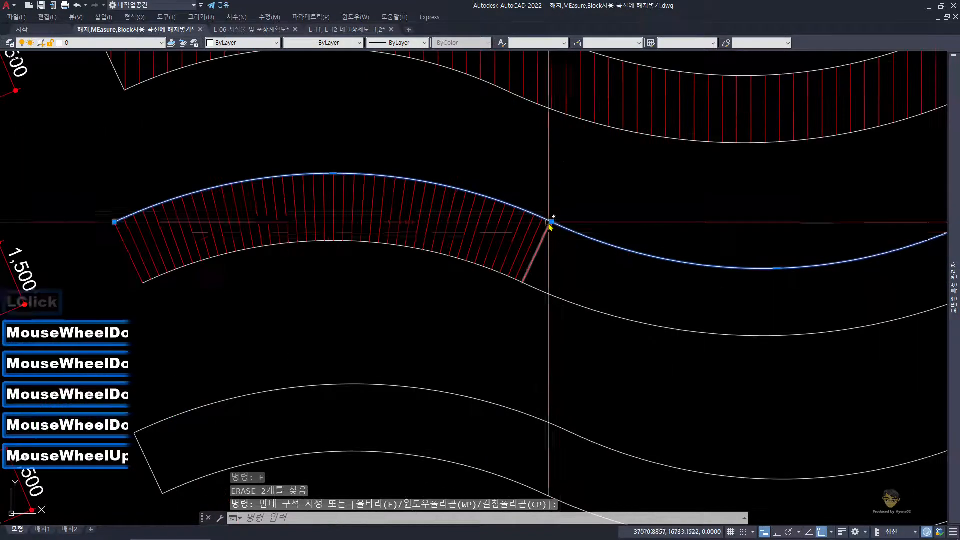
scroll(552, 216, up, 5)
key(Escape)
key(Escape)
key(Escape)
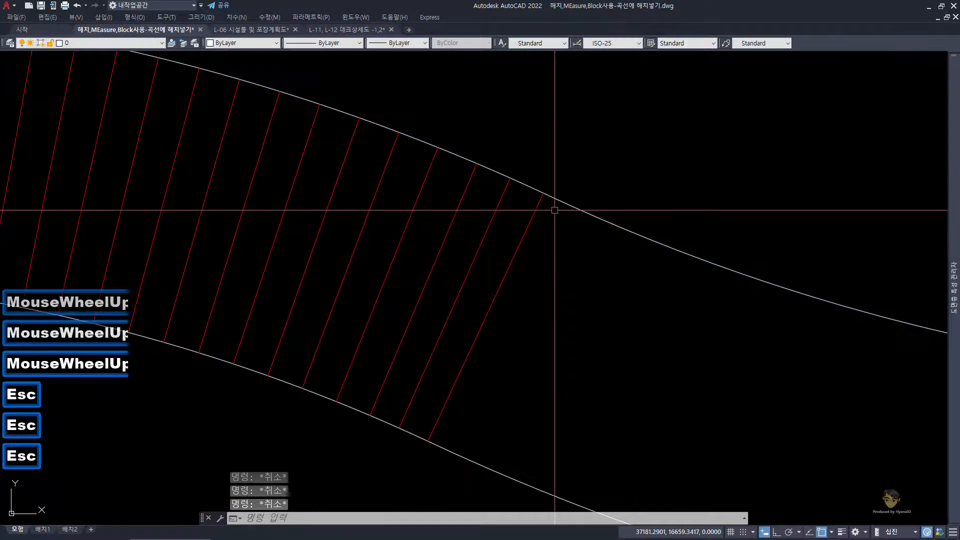
Step: Draw a circle of radius 200 centred on the upper edge's curvature-reversal vertex, just past the last plank line
text(c)
key(space)
click(546, 194)
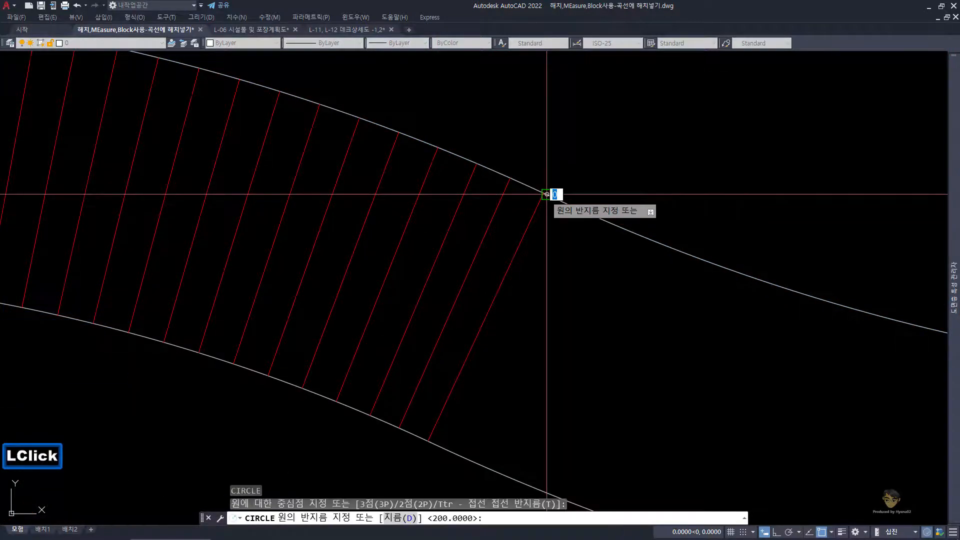
key(space)
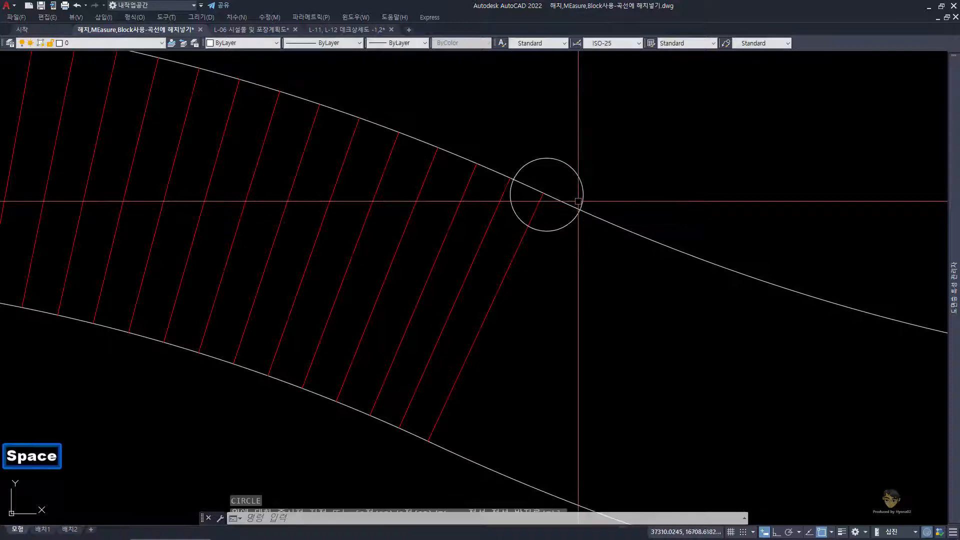
Step: Draw a line across the deck from the circle's far intersection with the upper edge, perpendicular to the lower edge
key(Escape)
key(Escape)
key(Return)
click(580, 209)
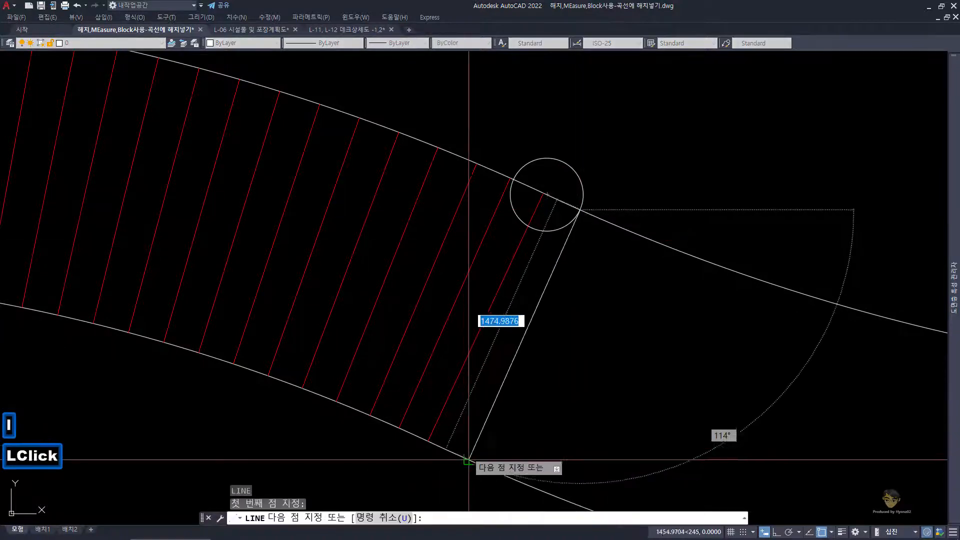
key(space)
Step: Draw a circle of radius 200 centred on the new white plank line's upper end
key(space)
key(Escape)
key(Escape)
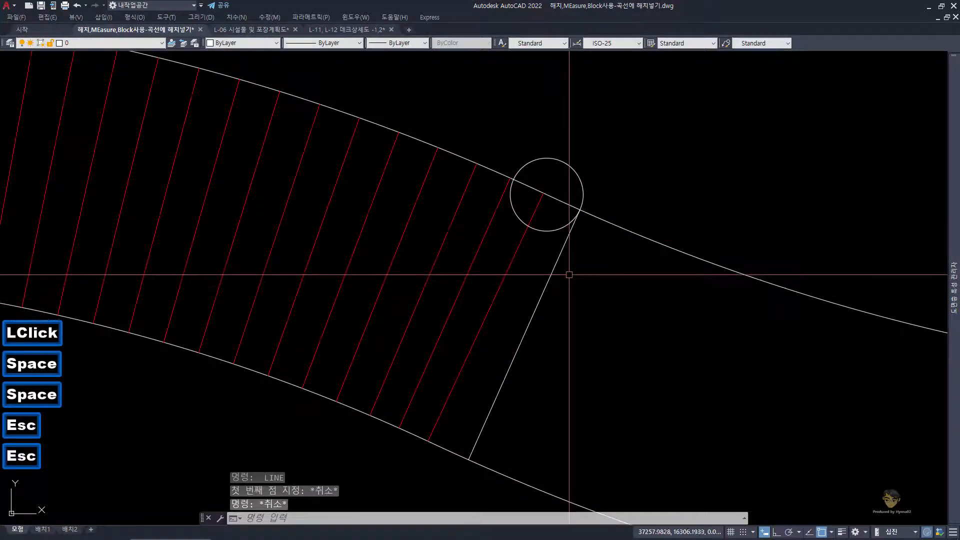
text(c)
key(space)
click(580, 209)
key(space)
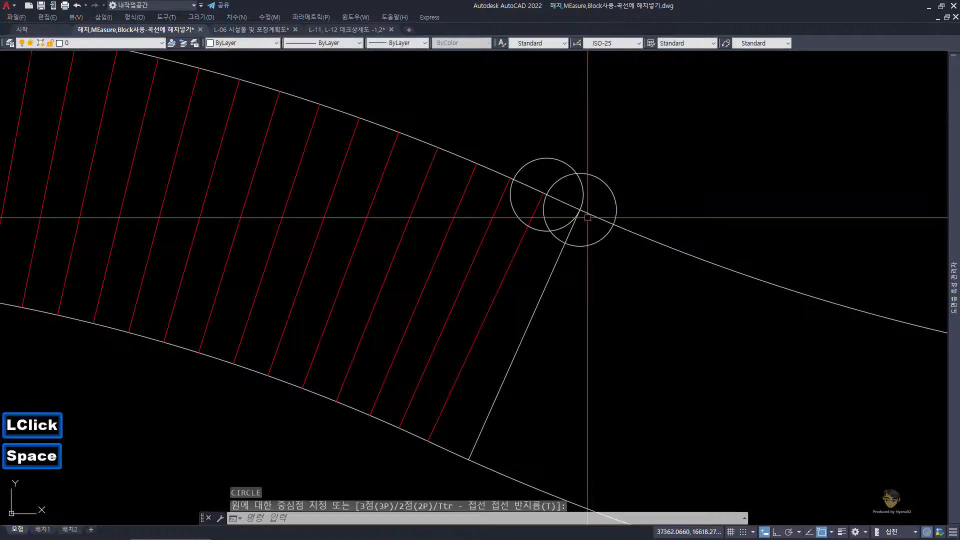
Step: Draw a second plank line from the new circle's far intersection with the upper edge, perpendicular to the lower edge
text(l)
key(Return)
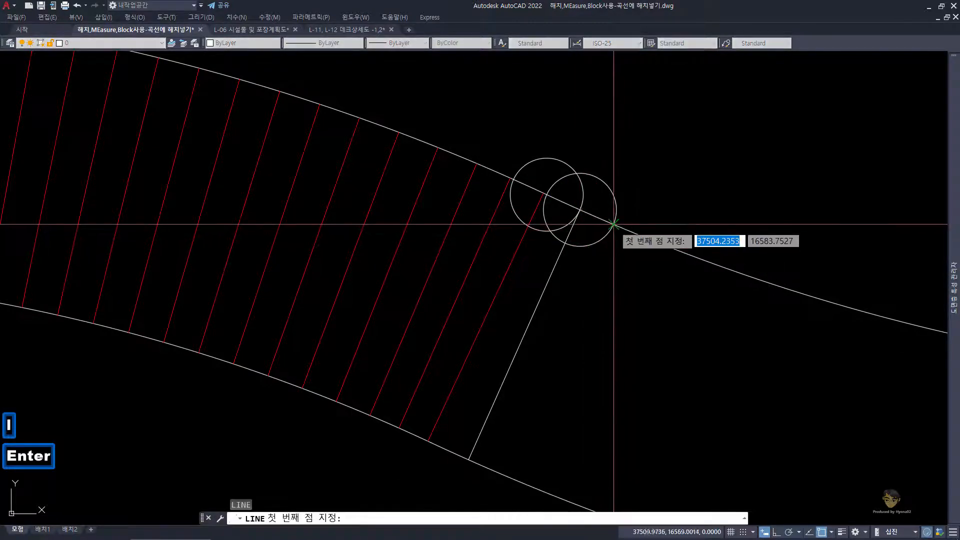
click(613, 225)
click(514, 479)
key(space)
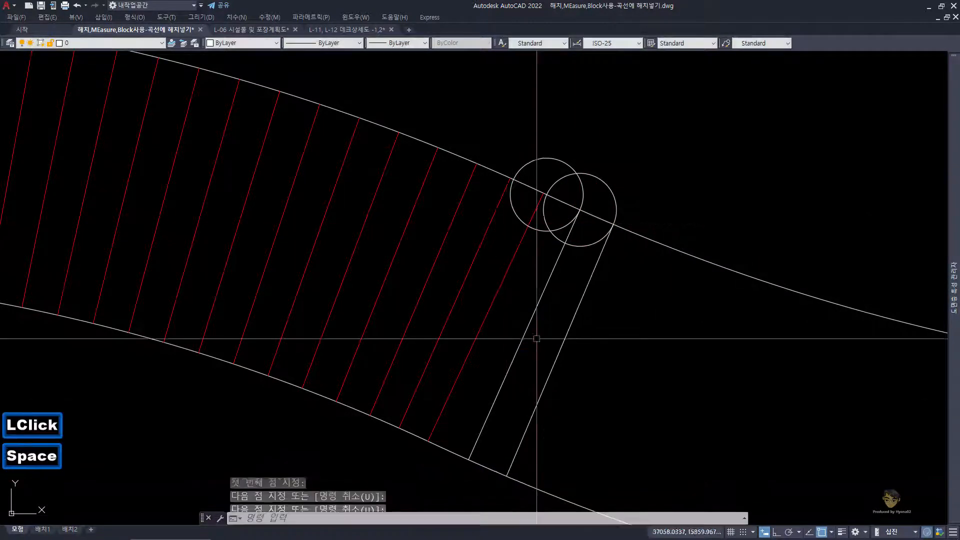
key(Escape)
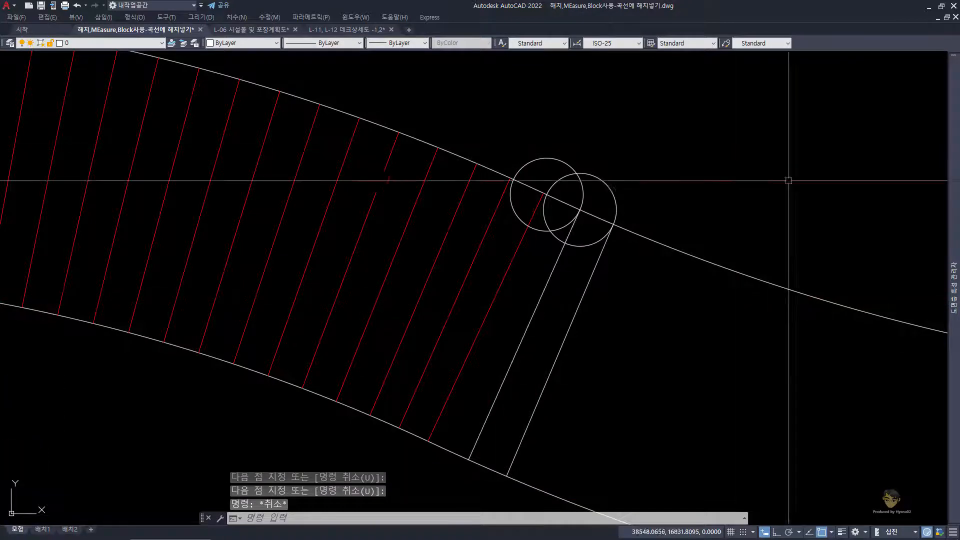
Step: Change the colour of the two new white plank lines to magenta (선홍색)
click(592, 358)
click(533, 298)
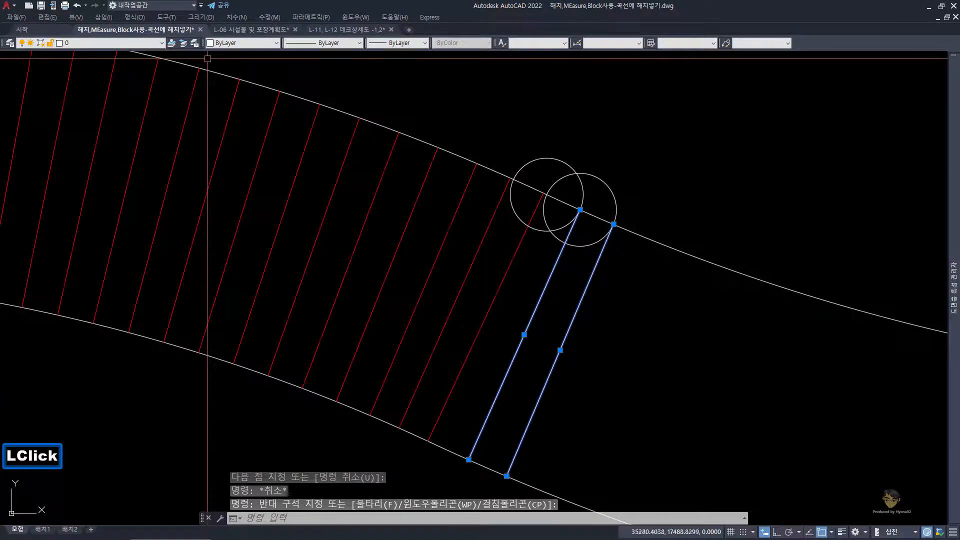
click(233, 44)
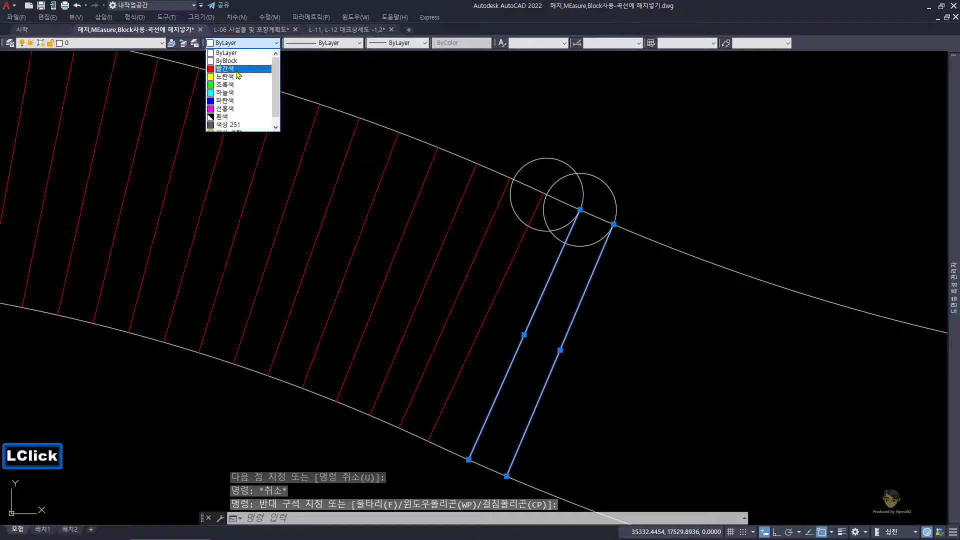
click(237, 70)
click(255, 44)
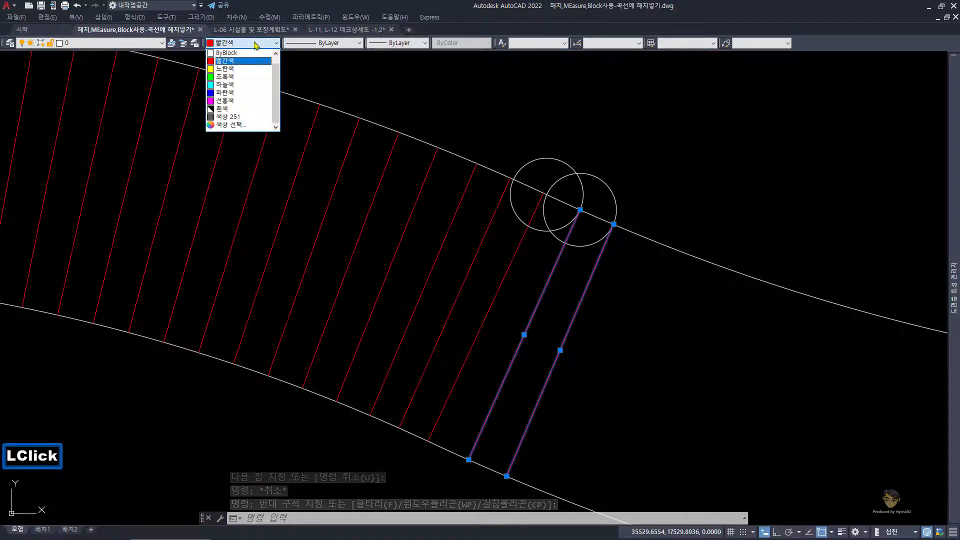
click(247, 103)
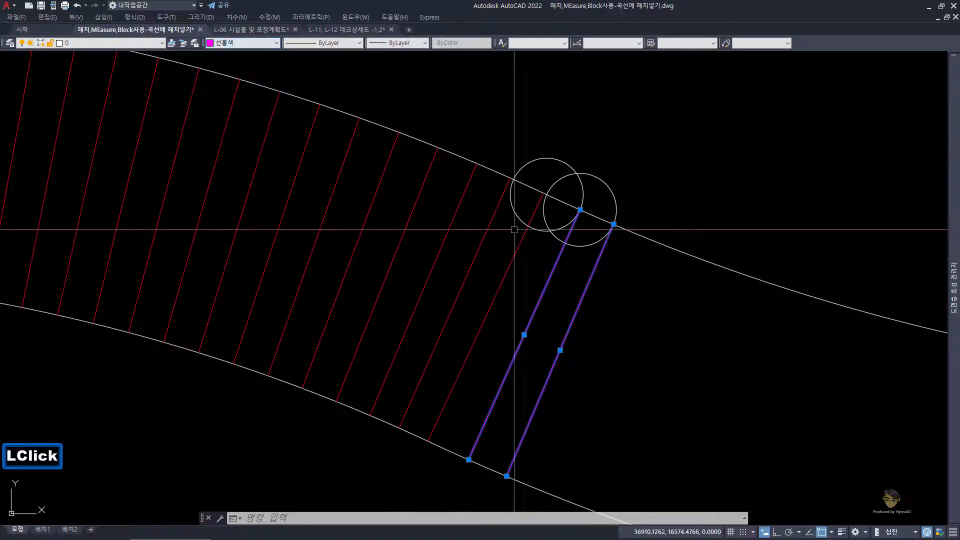
key(Escape)
Step: Erase the two overlapping 200-radius circles on the upper edge beside the magenta plank lines
click(575, 191)
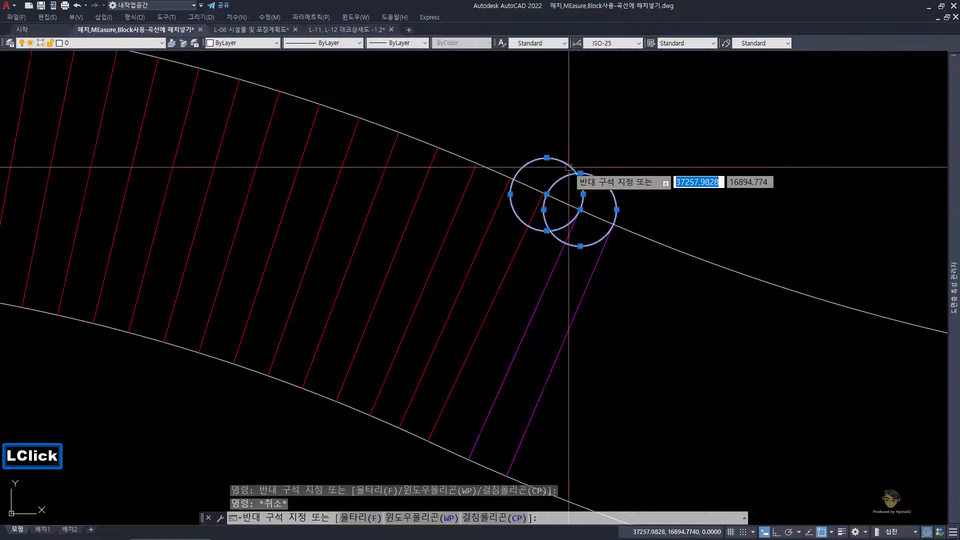
click(569, 174)
key(e)
key(space)
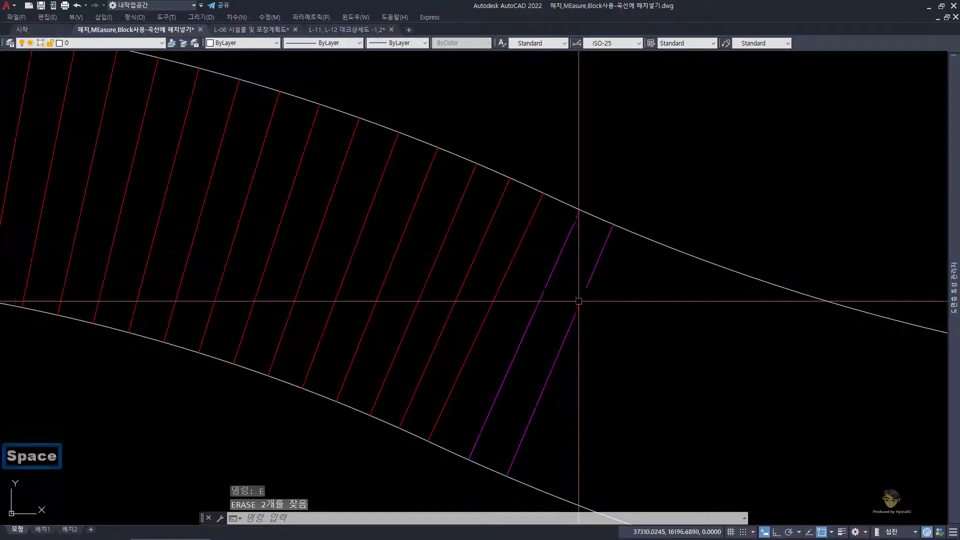
Step: Mirror the first magenta plank line about the second one, keeping the original
click(559, 300)
click(537, 274)
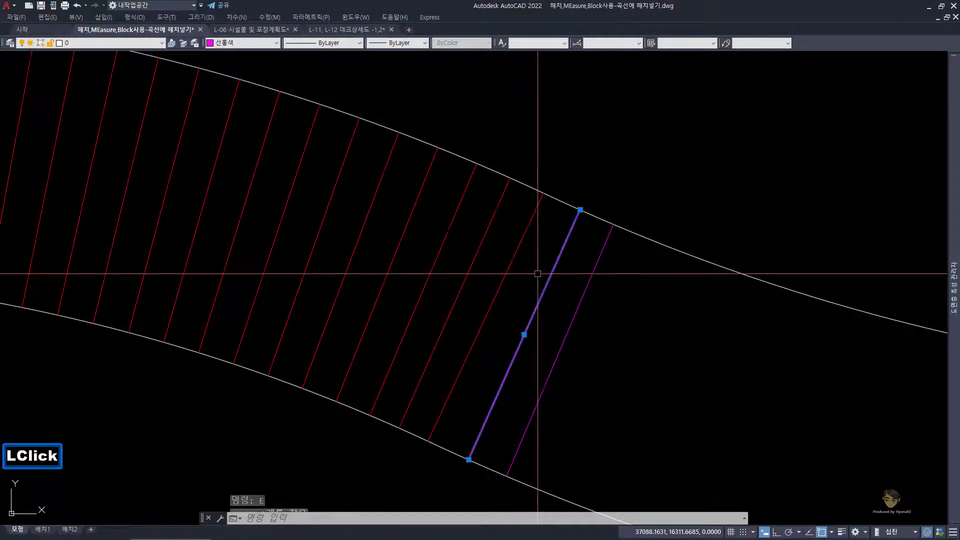
text(mi)
key(space)
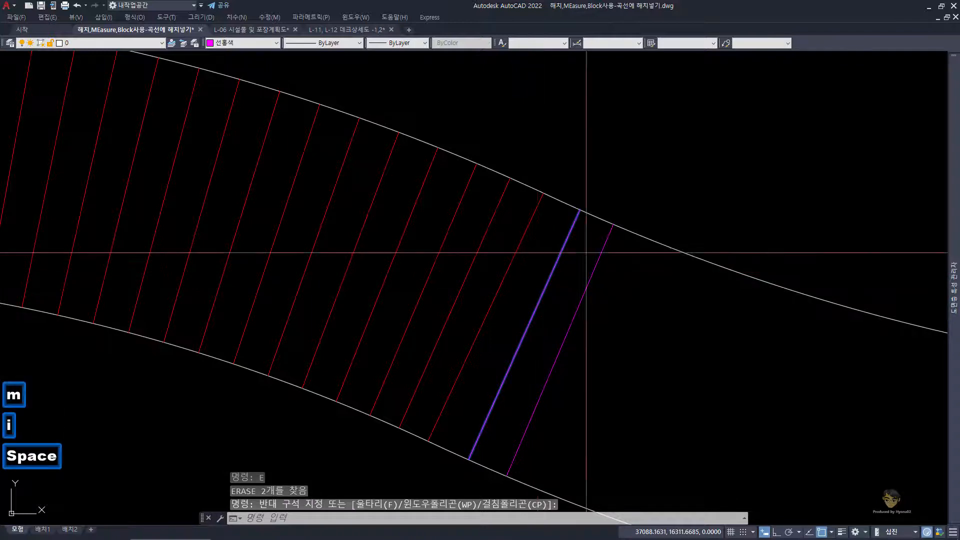
click(613, 225)
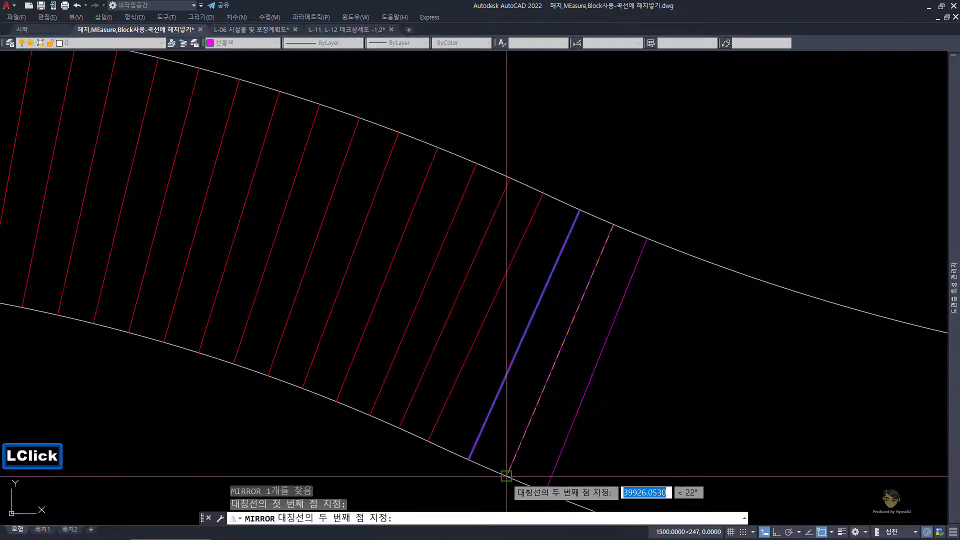
scroll(525, 450, down, 3)
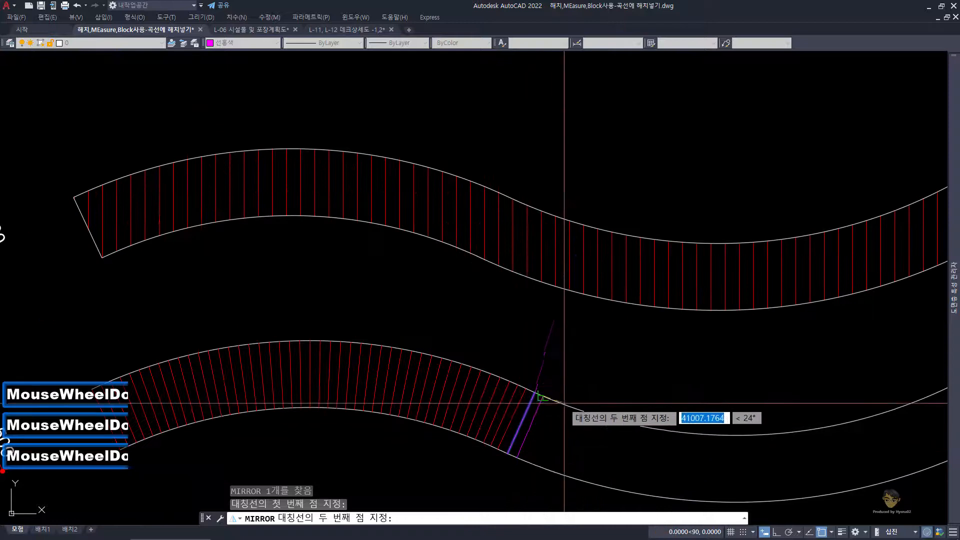
scroll(527, 460, up, 2)
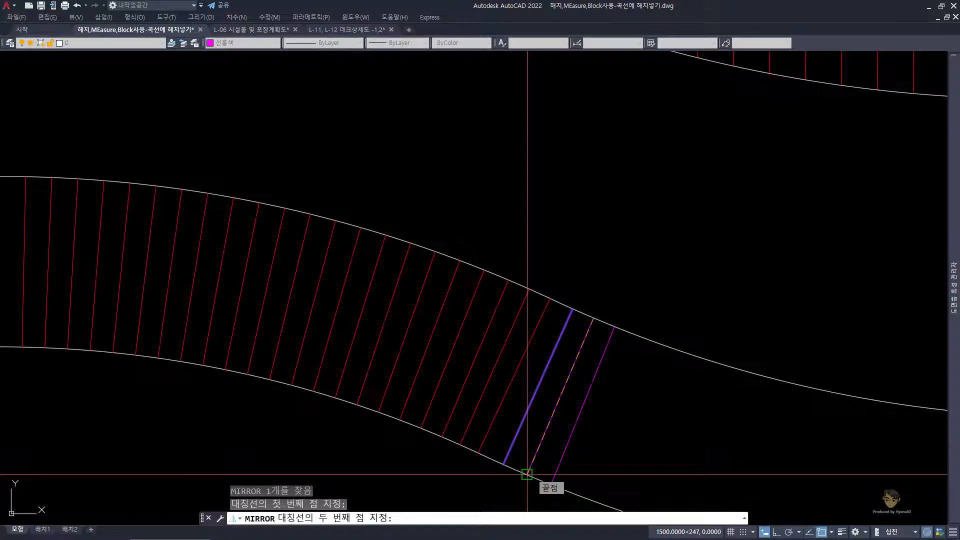
click(526, 473)
key(space)
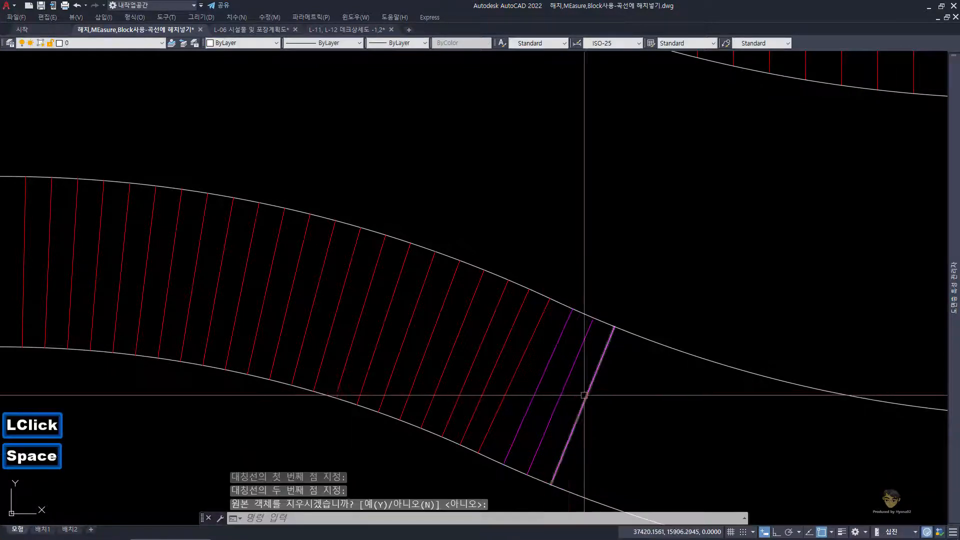
Step: Mirror the first two magenta plank lines about the third one, keeping the originals
middle_drag(584, 395, 562, 336)
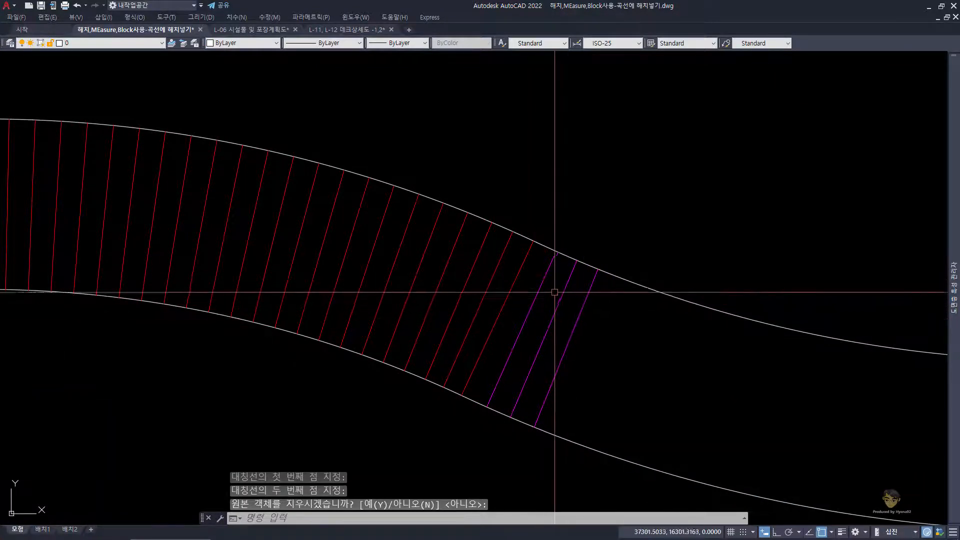
click(561, 322)
click(531, 301)
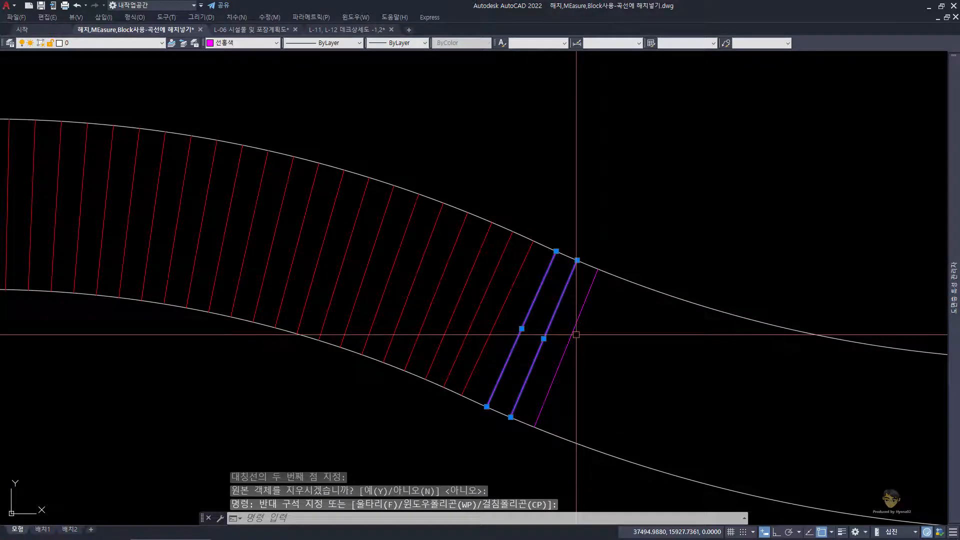
key(space)
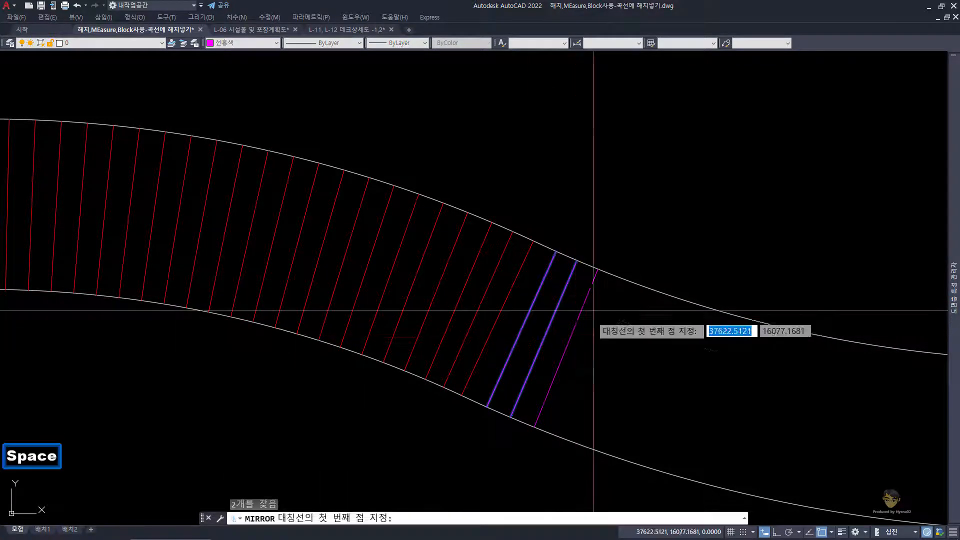
click(598, 268)
click(535, 426)
key(space)
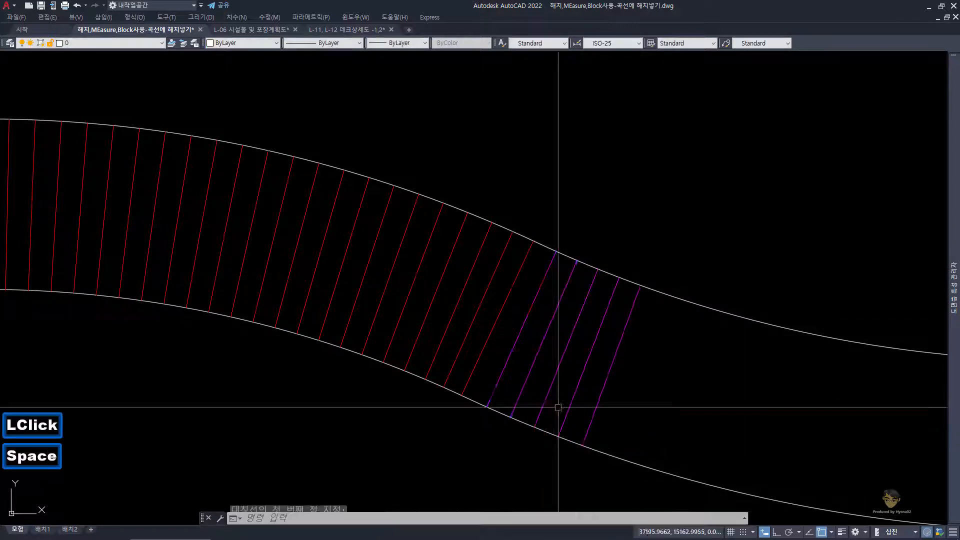
Step: Mirror the first four magenta plank lines about the fifth one, keeping the originals
scroll(558, 361, down, 3)
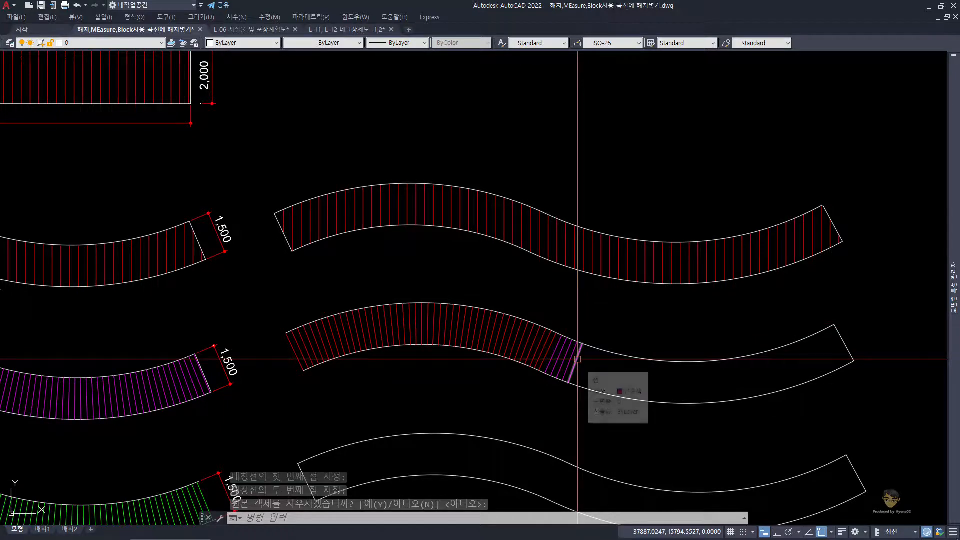
middle_drag(57, 310, 347, 310)
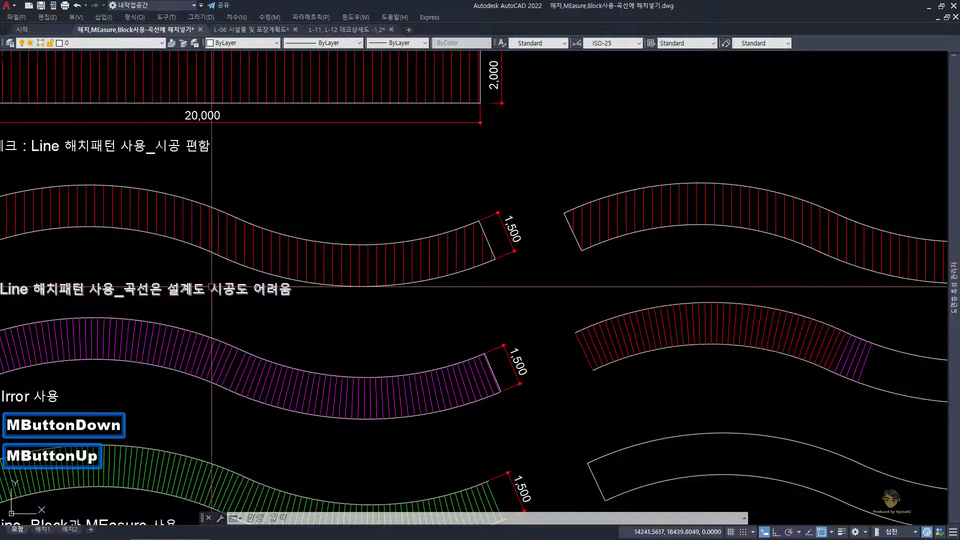
scroll(600, 332, up, 3)
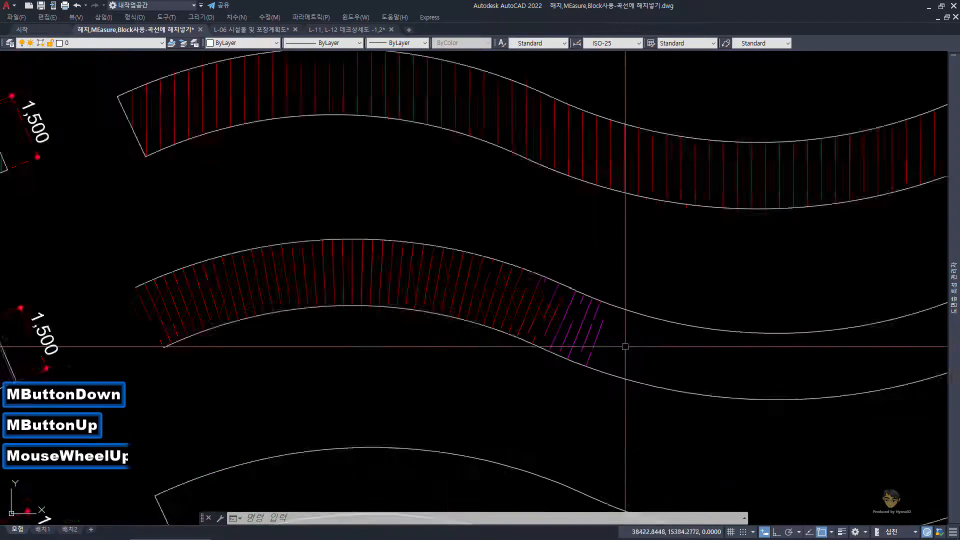
key(Escape)
click(546, 296)
click(467, 270)
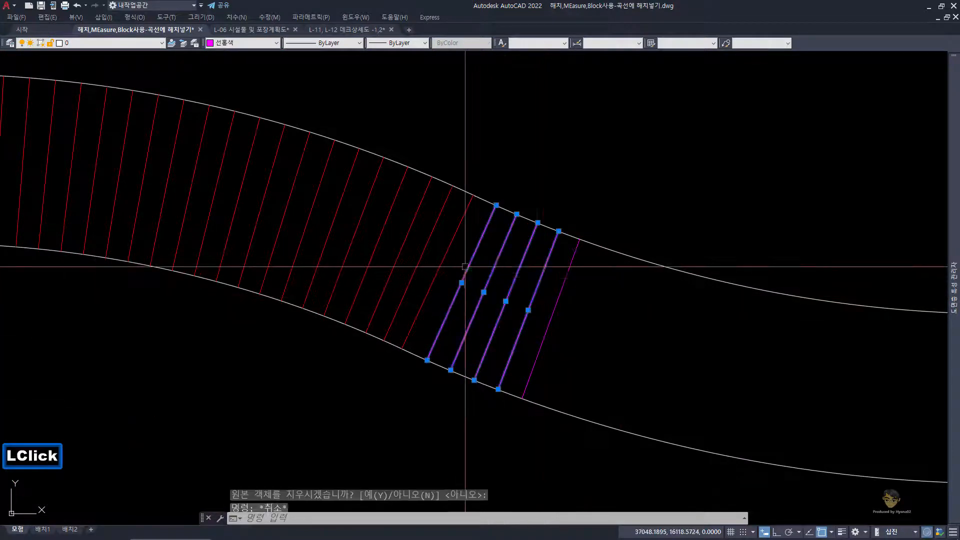
text(mi)
key(space)
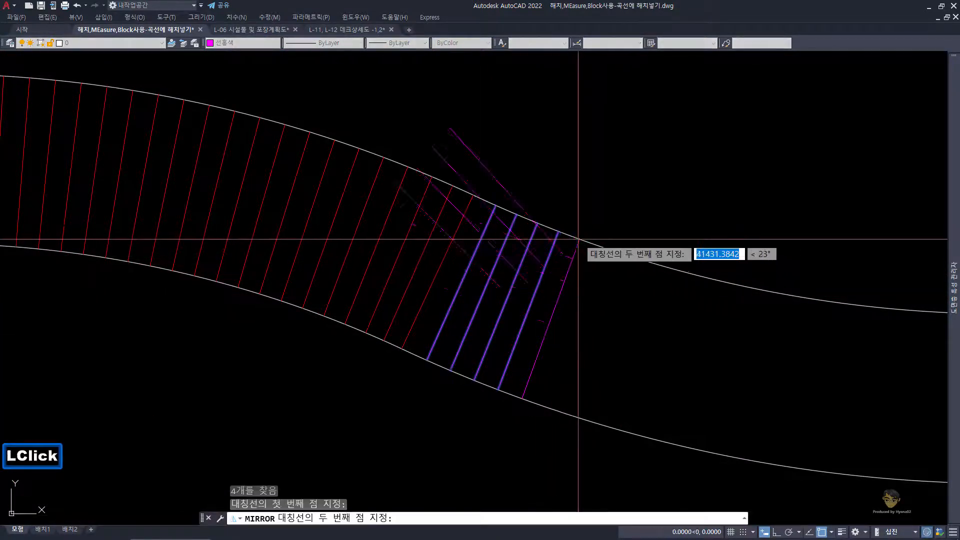
click(528, 399)
key(space)
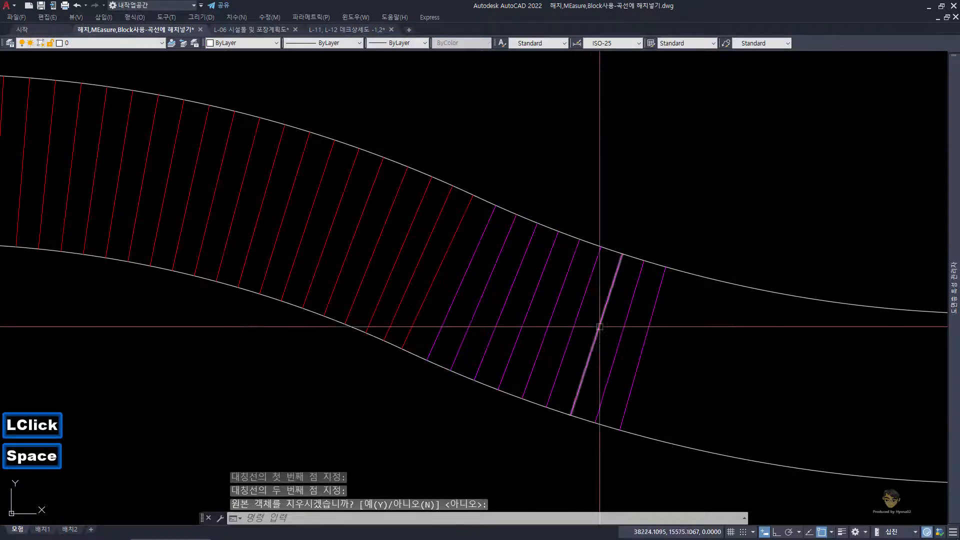
Step: Mirror the first eight magenta plank lines about the ninth one, keeping the originals
key(Escape)
click(632, 325)
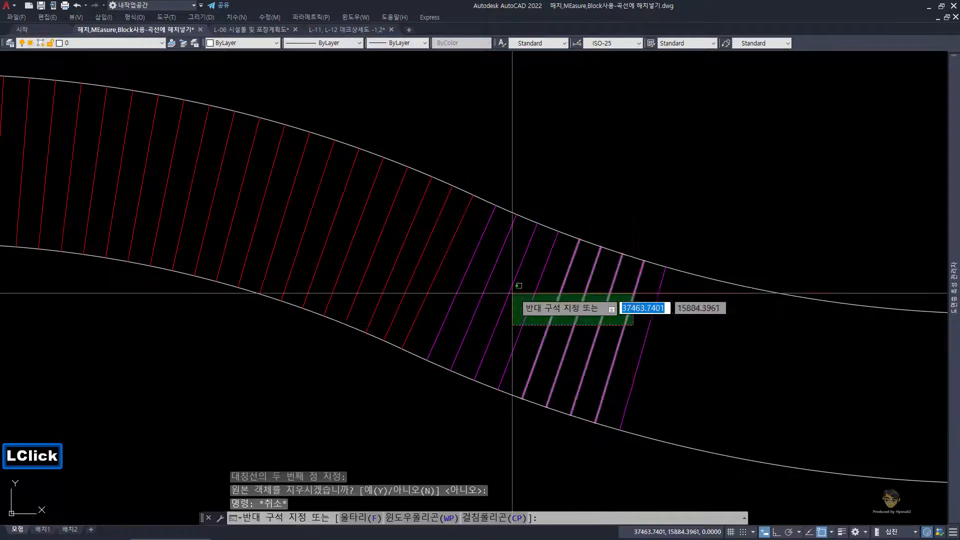
click(460, 275)
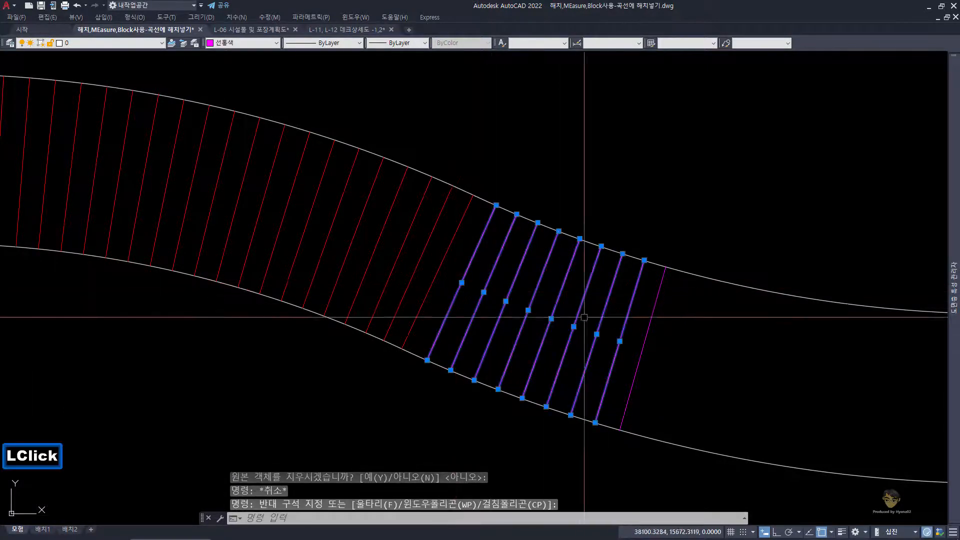
key(space)
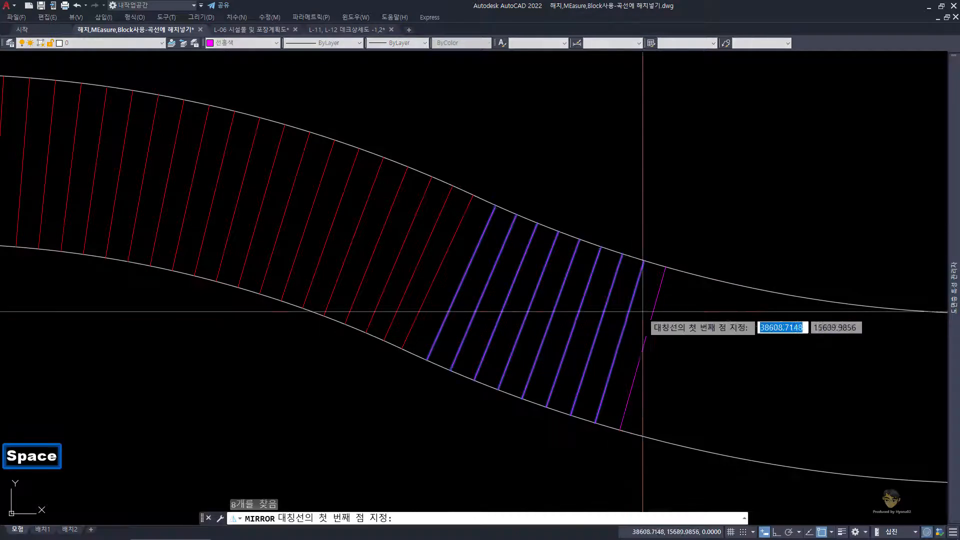
click(666, 267)
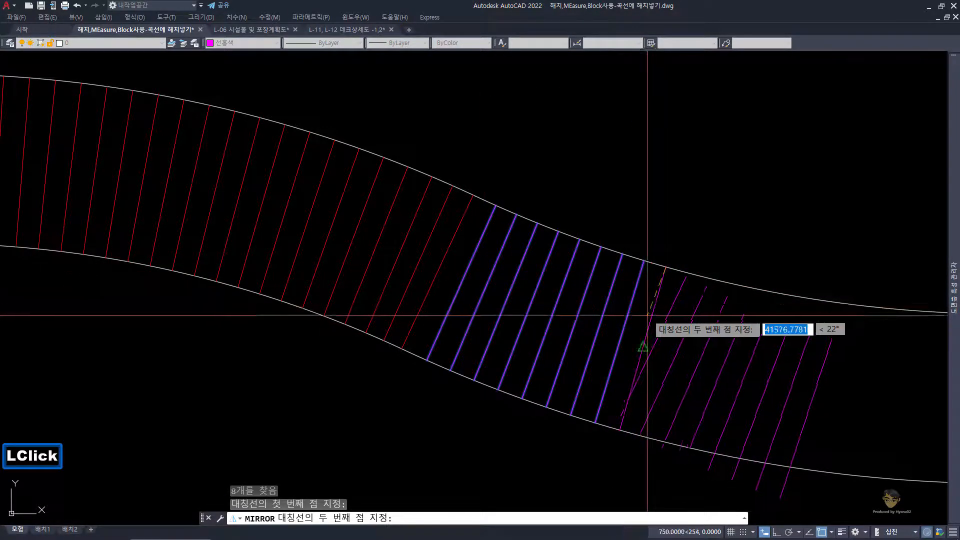
click(619, 429)
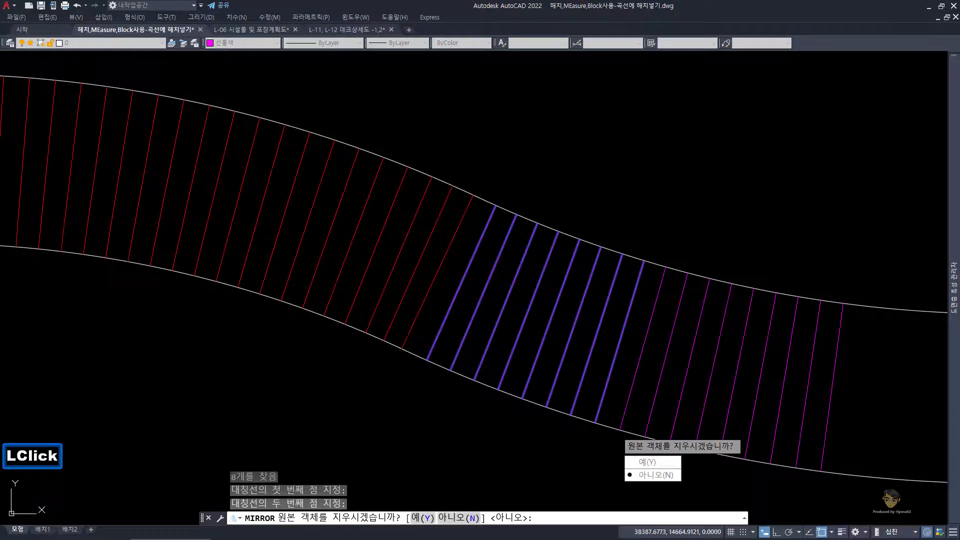
key(space)
Step: Mirror the 15 magenta plank lines preceding the last one about that last line, keeping the originals
scroll(649, 375, down, 2)
middle_drag(648, 375, 561, 313)
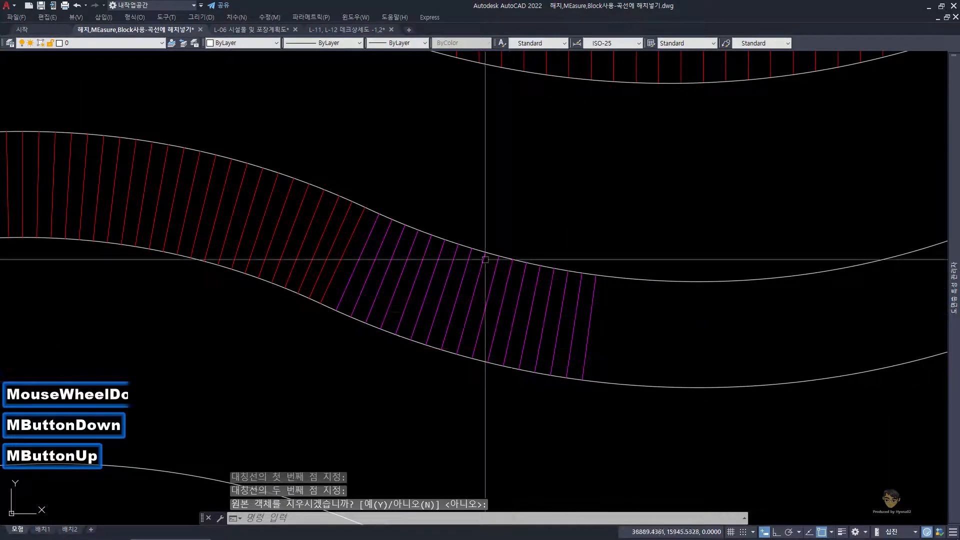
click(347, 168)
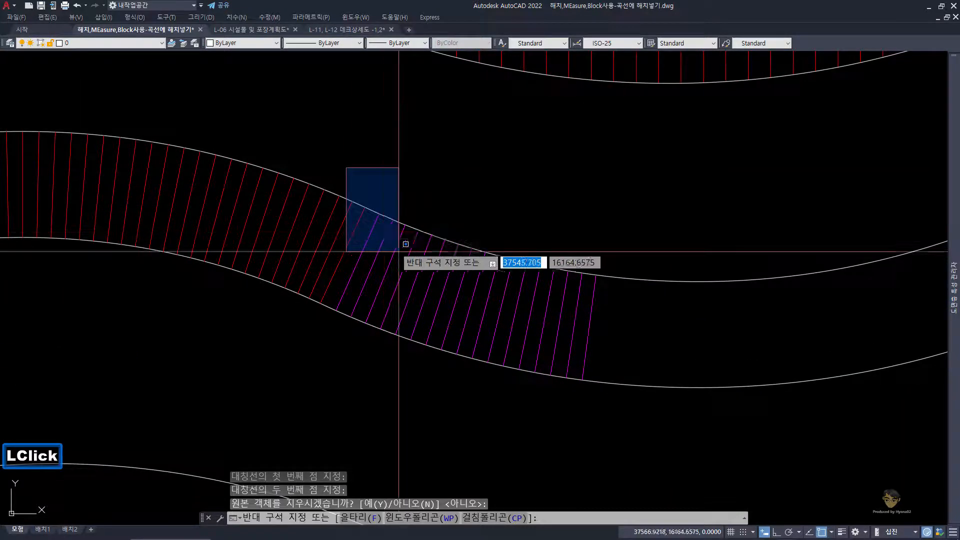
click(587, 425)
key(space)
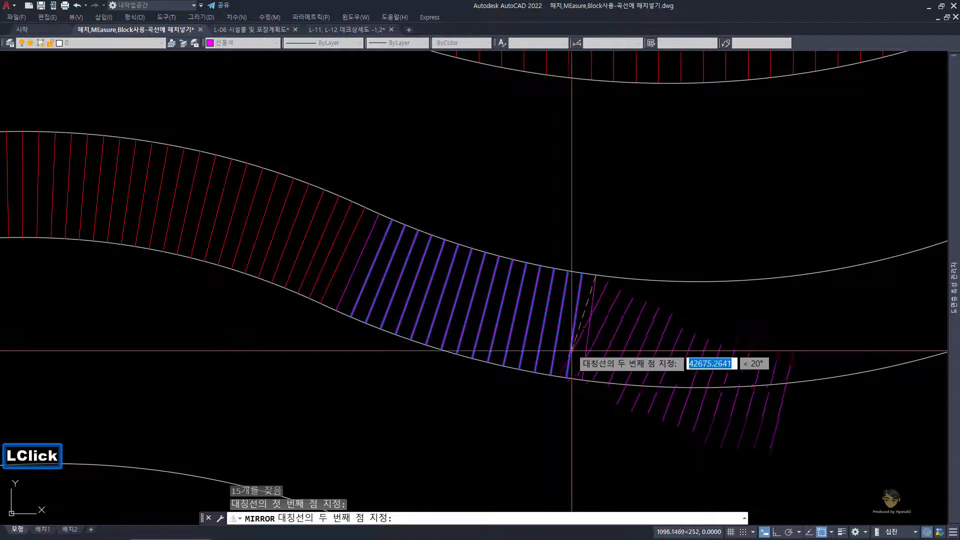
click(582, 379)
key(space)
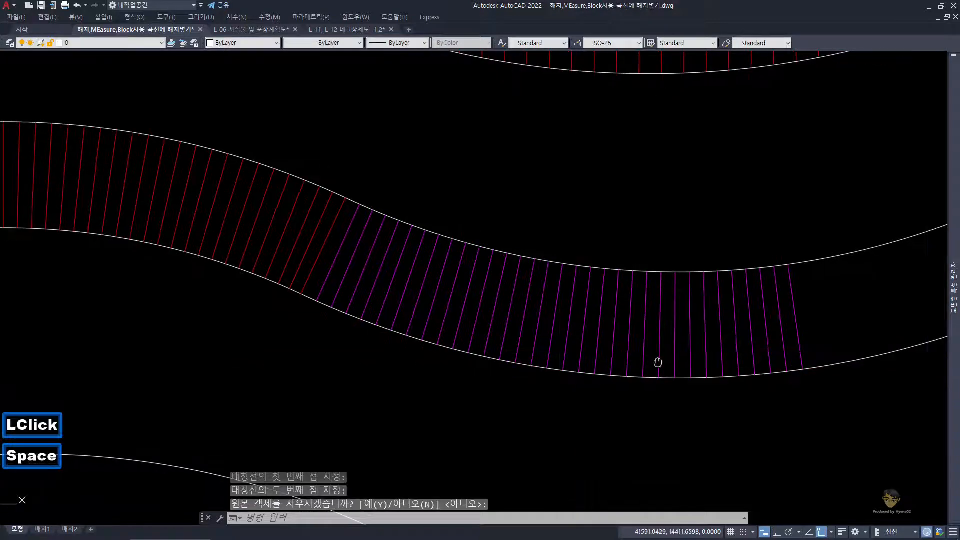
Step: Mirror the 16 magenta plank lines just before the newest end line about that end line, keeping the originals
middle_drag(658, 365, 579, 321)
scroll(578, 321, down, 1)
scroll(581, 278, up, 1)
middle_drag(581, 279, 393, 296)
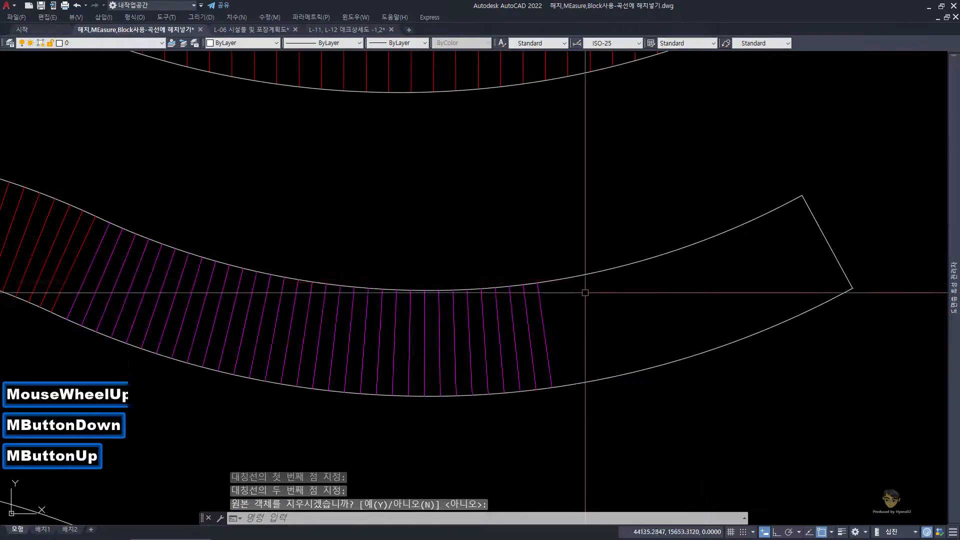
click(295, 243)
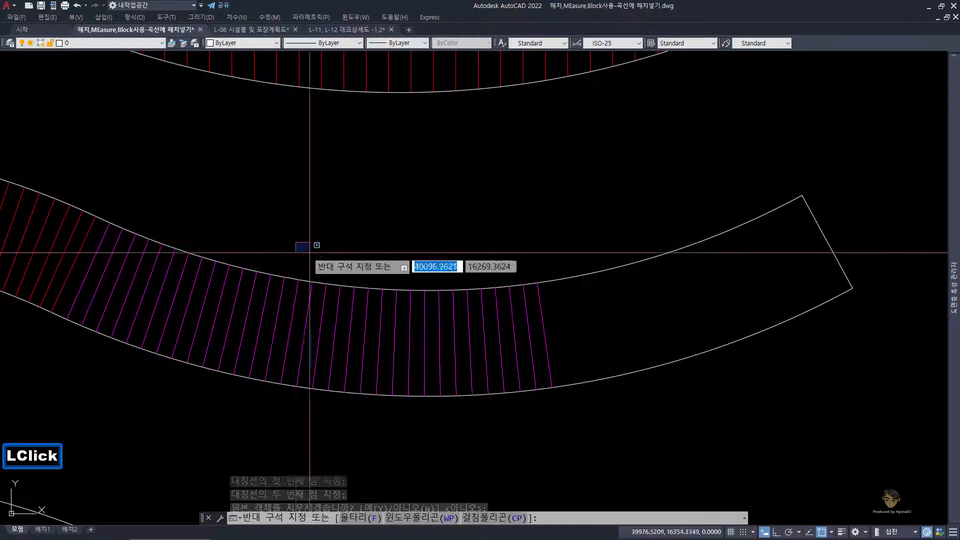
click(537, 427)
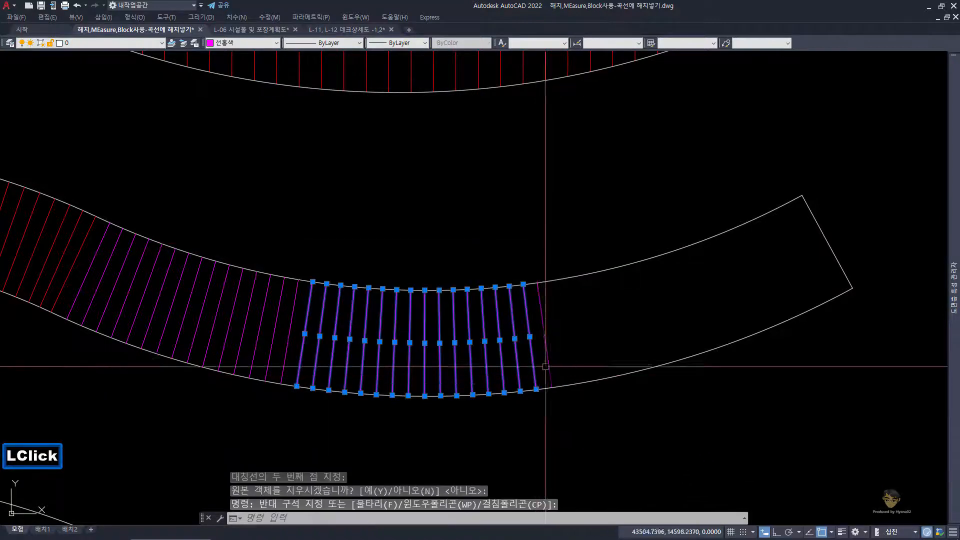
key(space)
click(538, 283)
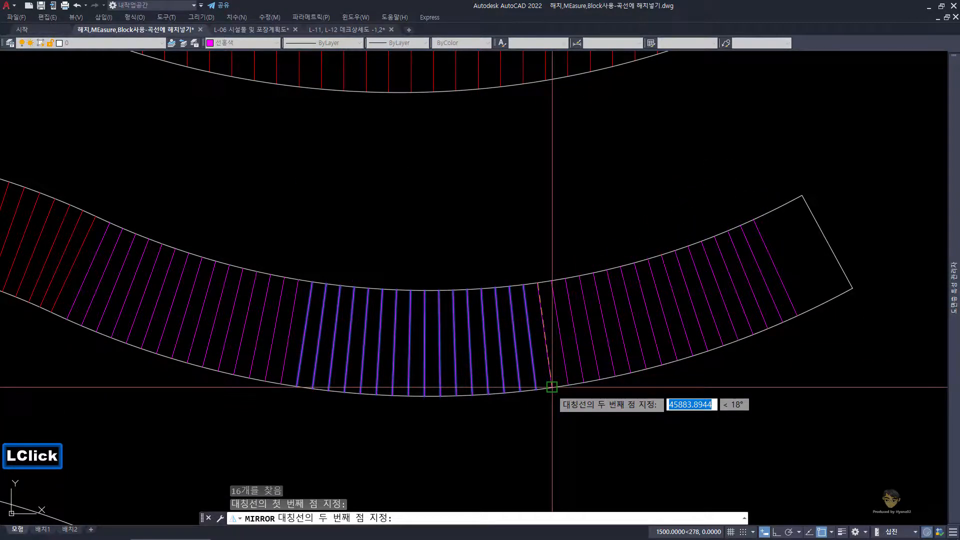
click(552, 387)
key(space)
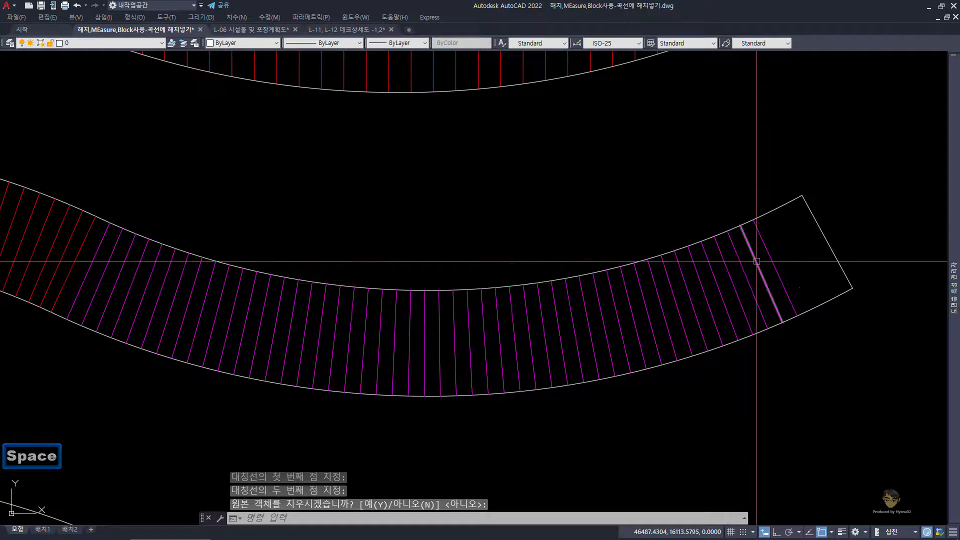
Step: Mirror the three plank lines before the last one about that line to fill the deck's remaining end, keeping the originals
scroll(756, 261, up, 1)
click(774, 270)
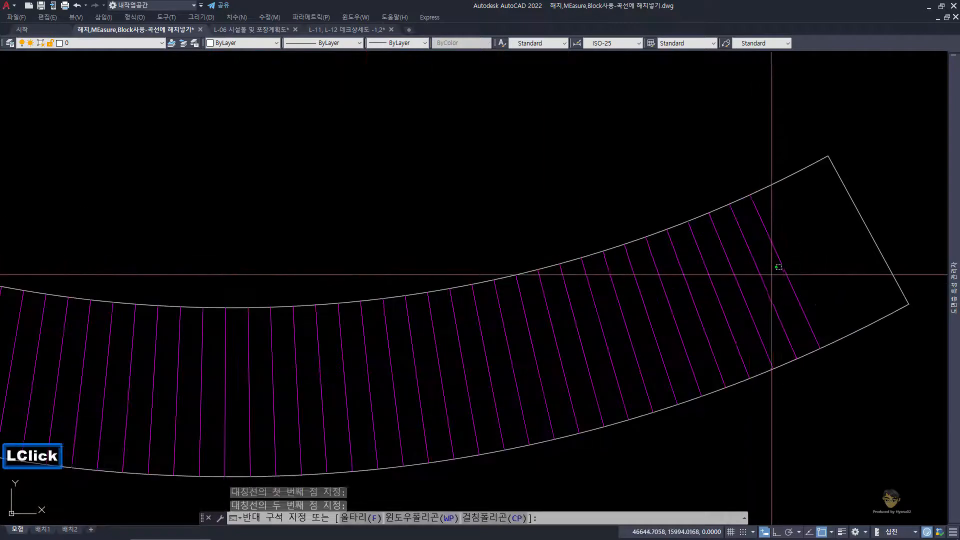
click(704, 260)
text(mi)
key(space)
click(750, 194)
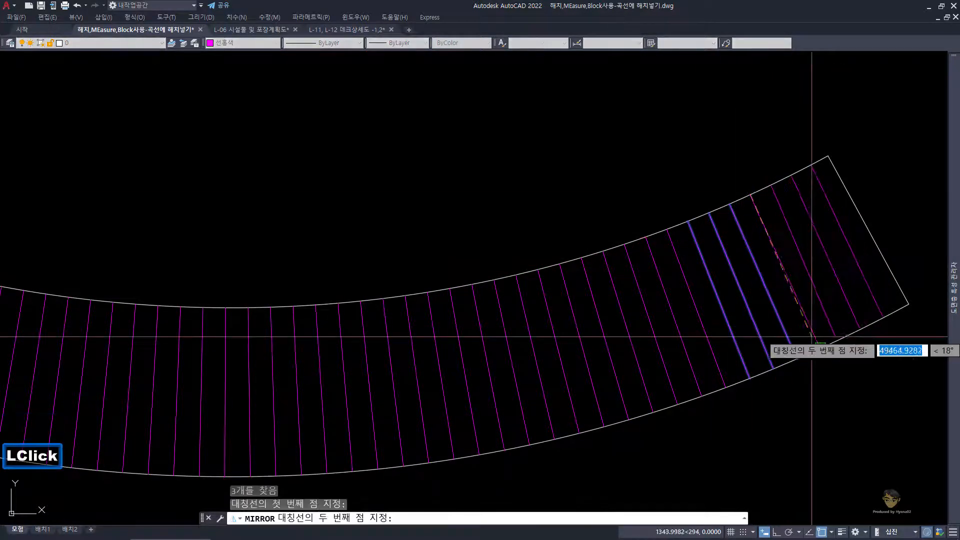
click(823, 345)
scroll(822, 345, down, 2)
key(Escape)
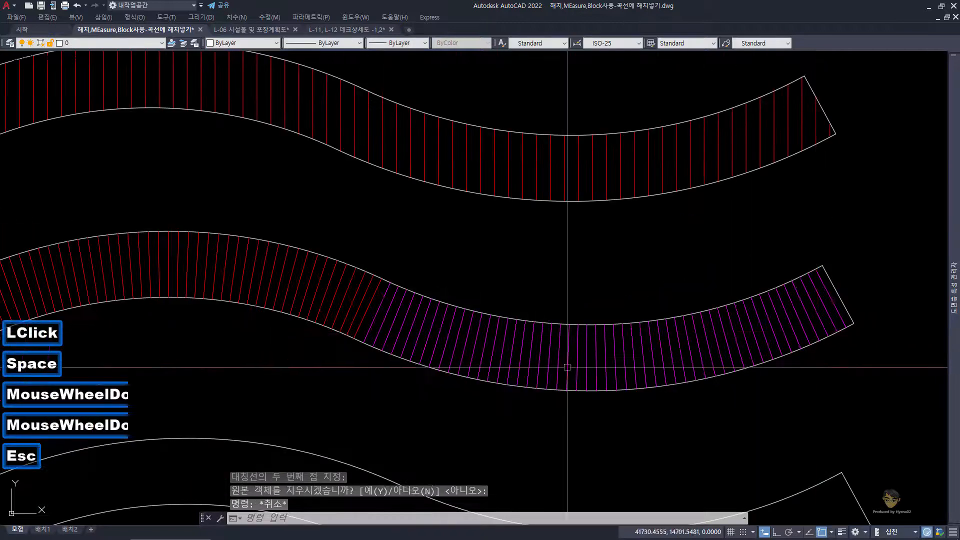
Step: Select the lower curved edge of the mirrored-plank deck and check its length in the object properties
scroll(585, 311, down, 2)
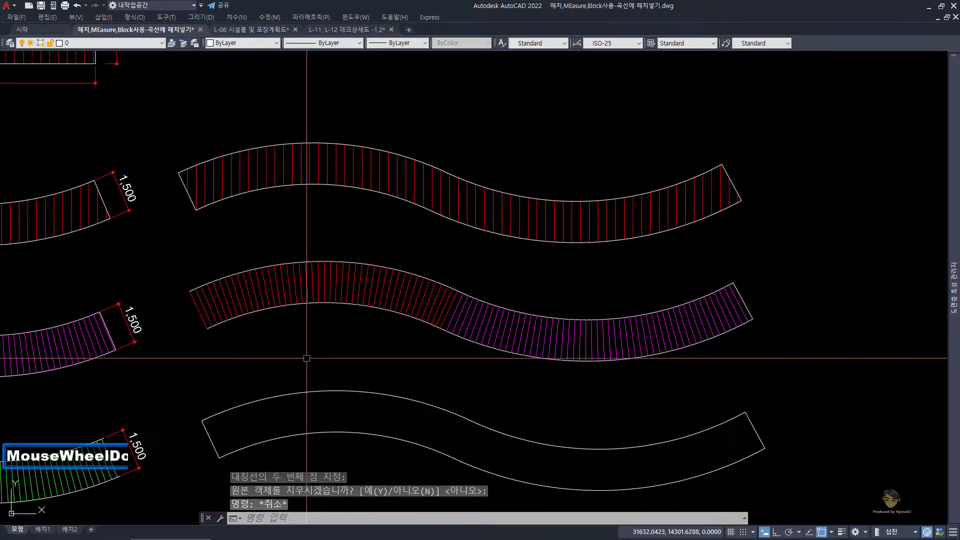
middle_drag(307, 358, 326, 296)
scroll(325, 305, up, 3)
key(Escape)
click(331, 353)
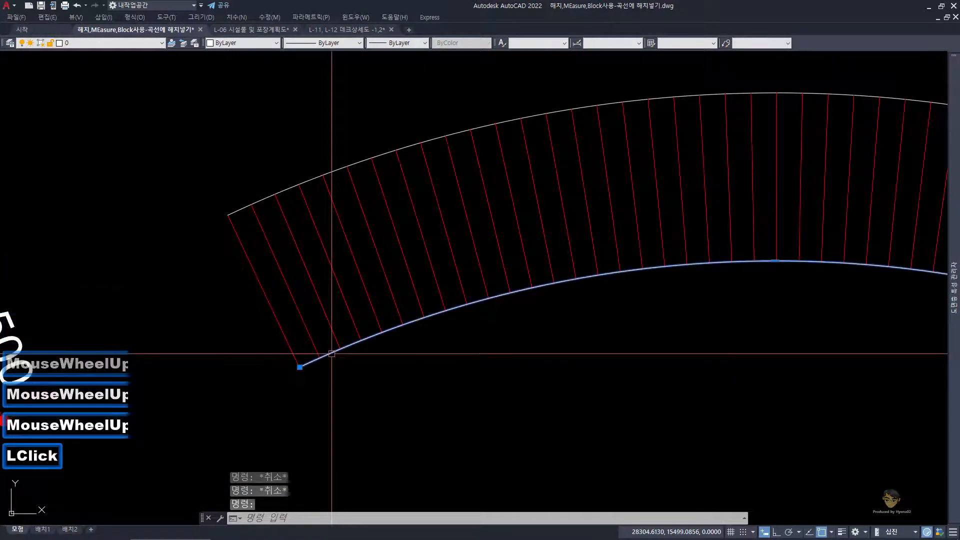
key(ctrl+1)
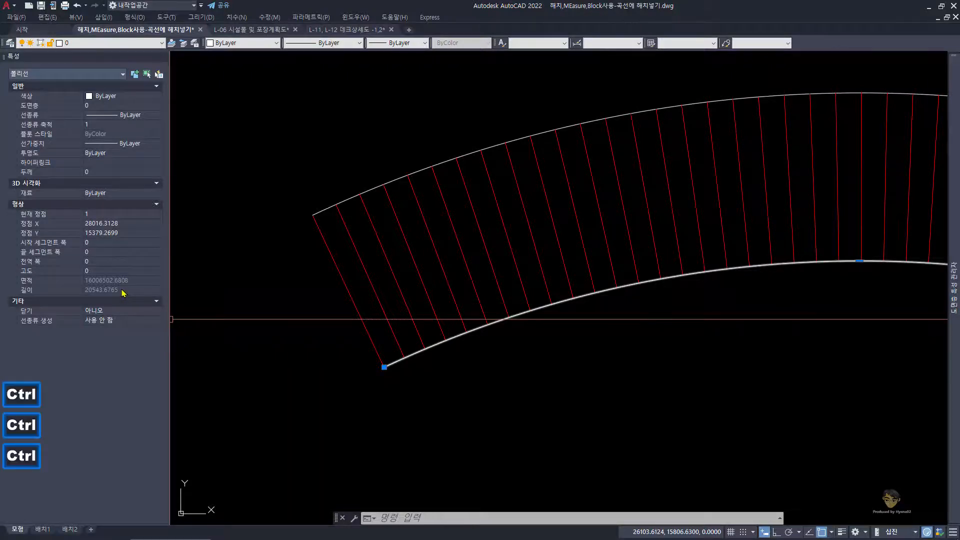
drag(167, 301, 218, 298)
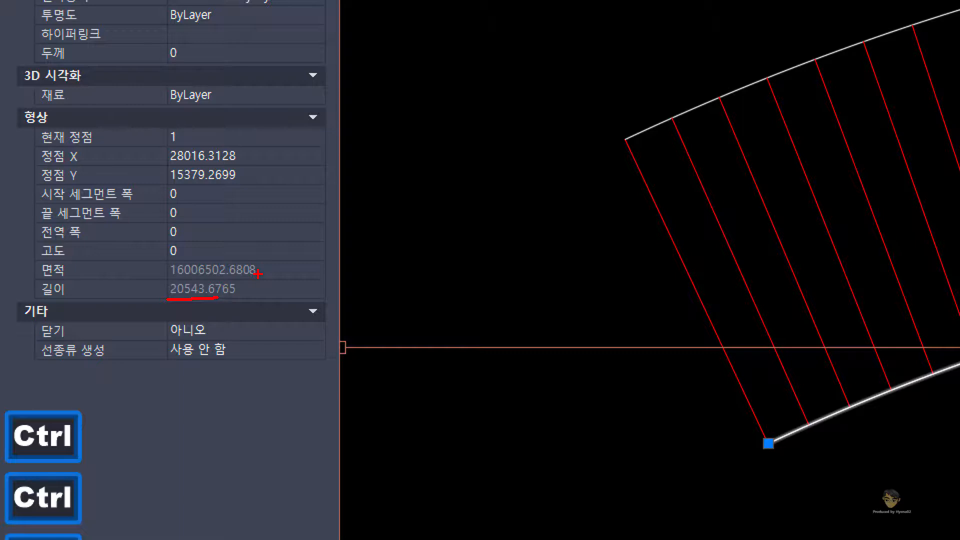
key(Escape)
Step: Clear the polyline selection and switch to the Notepad file with the question notes
scroll(373, 373, down, 4)
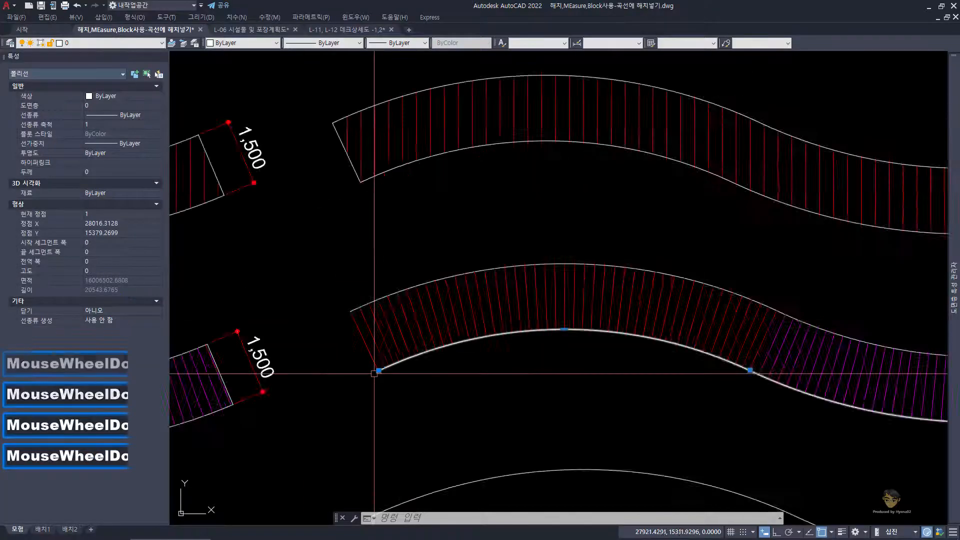
scroll(374, 373, down, 2)
middle_drag(508, 392, 431, 326)
key(Escape)
key(Escape)
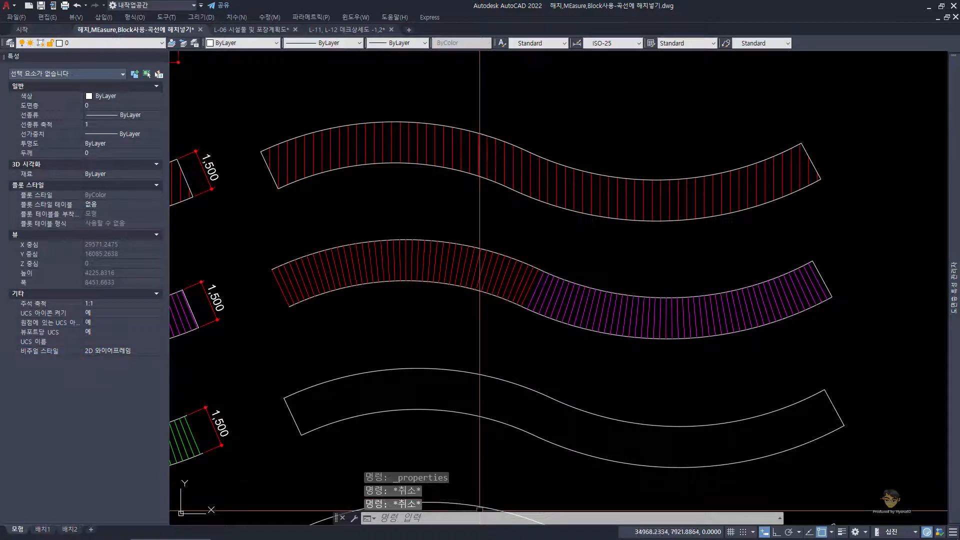
click(424, 531)
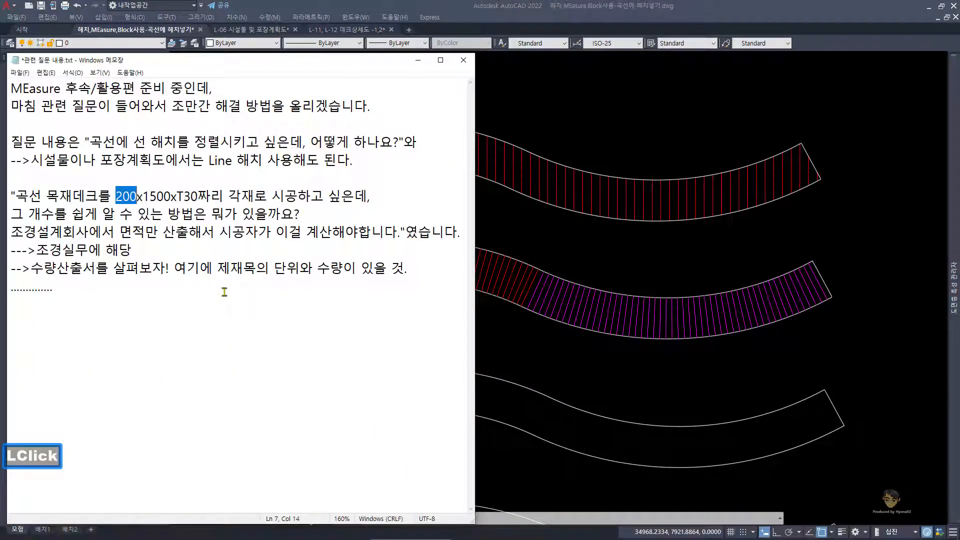
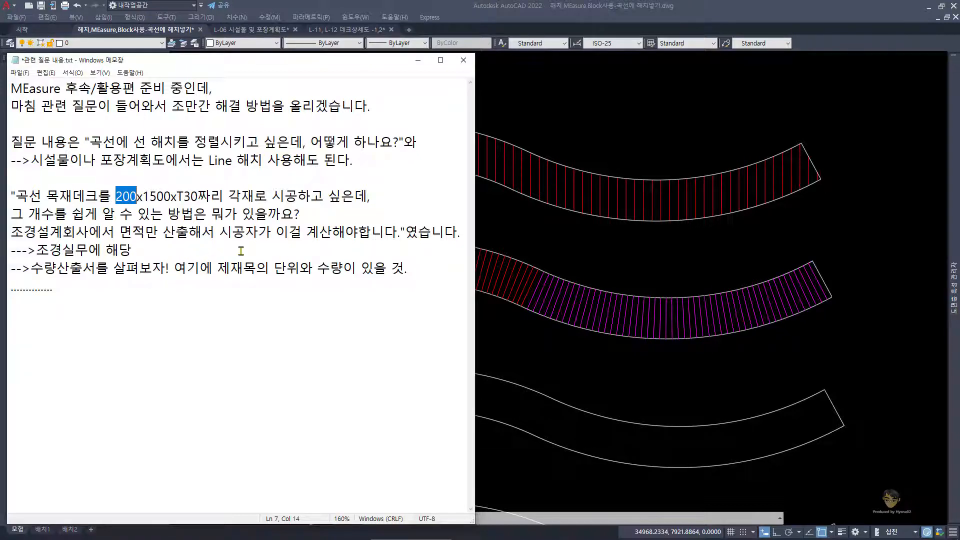
Step: Switch back to the drawing and select the mirrored deck's plank and end lines, excluding both curved edges, to check their count
click(565, 250)
middle_drag(536, 251, 510, 246)
key(Escape)
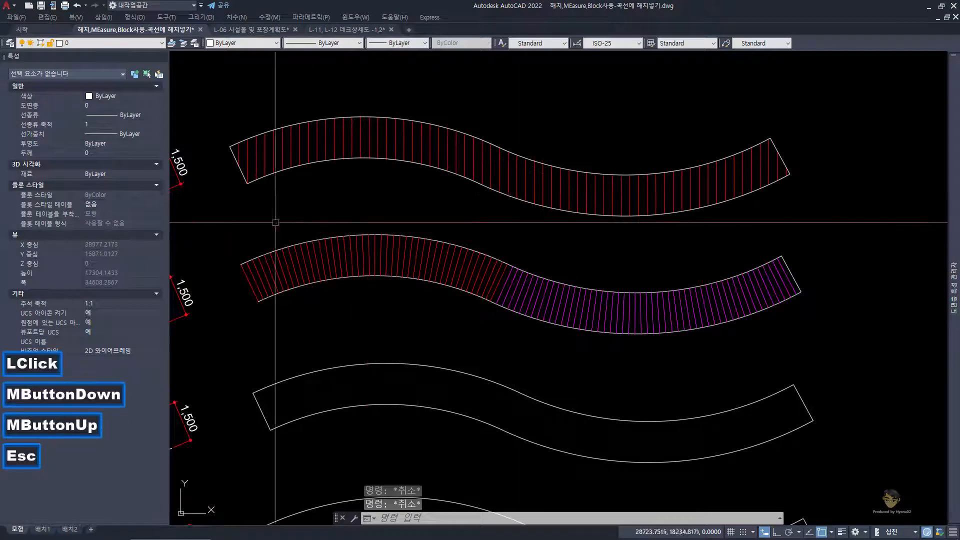
click(227, 219)
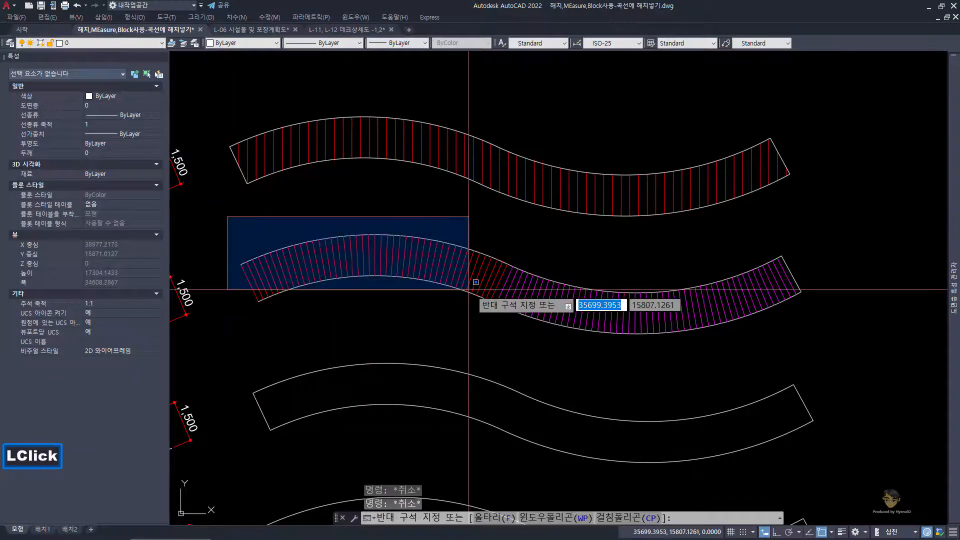
click(815, 347)
scroll(810, 280, up, 4)
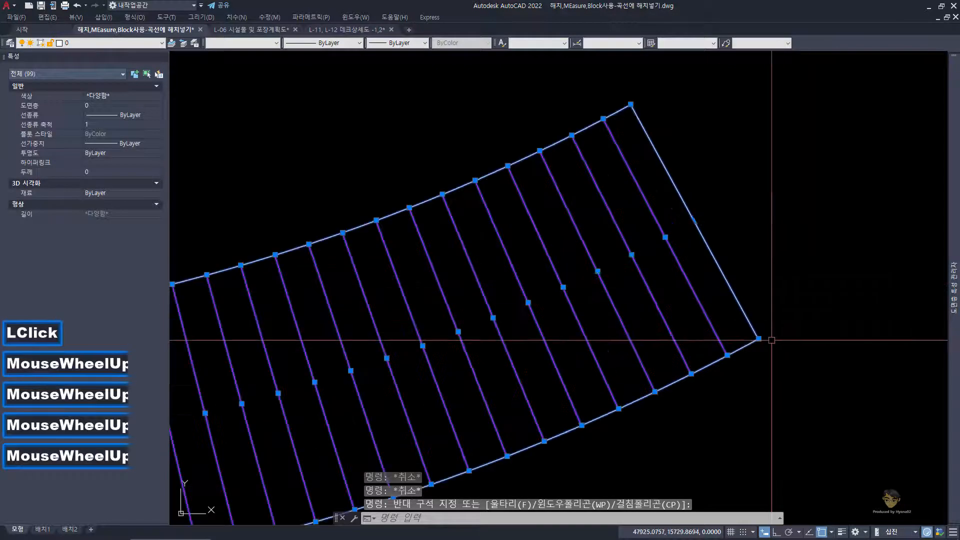
shift+click(751, 337)
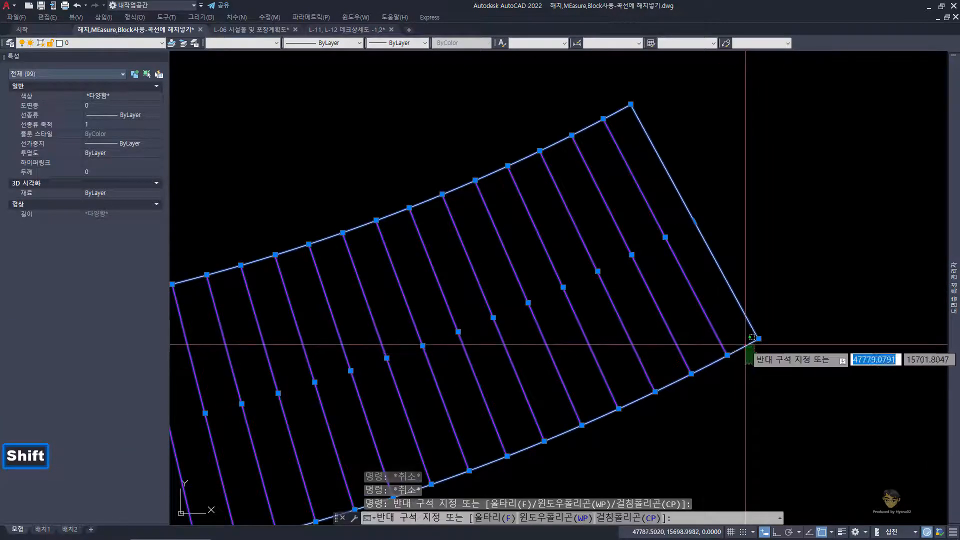
shift+click(743, 343)
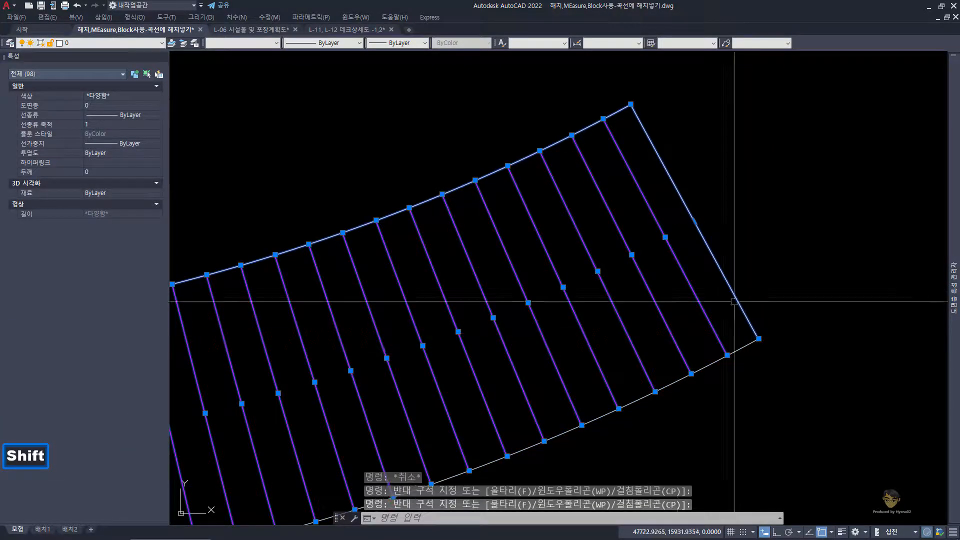
shift+click(626, 121)
shift+click(621, 102)
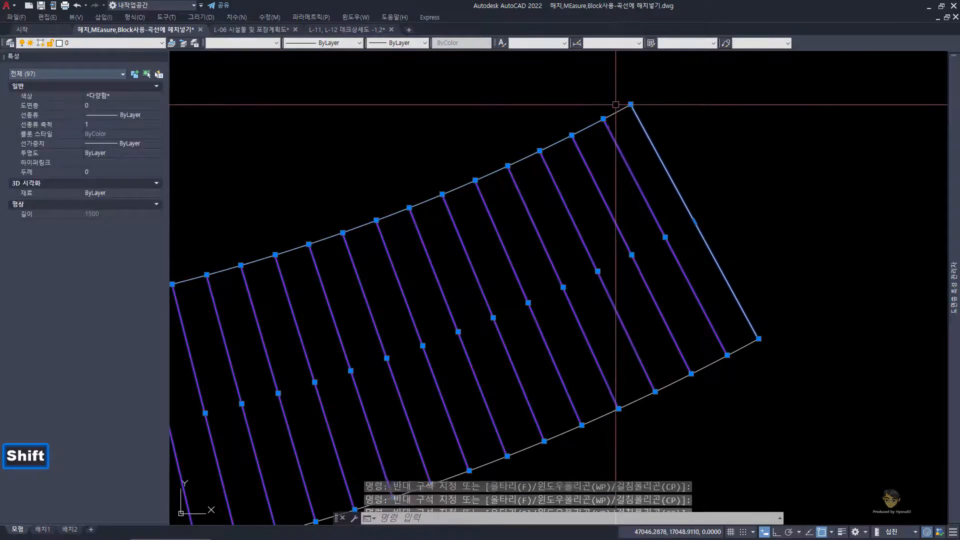
scroll(635, 180, down, 4)
Step: Examine the selected plank lines at both deck ends alongside the question notes, and close the object properties
middle_drag(634, 181, 264, 198)
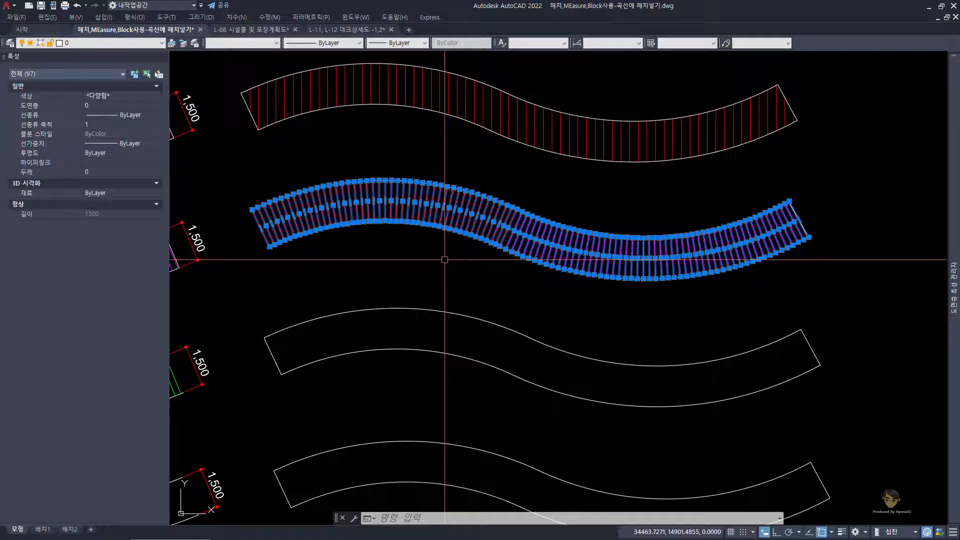
key(space)
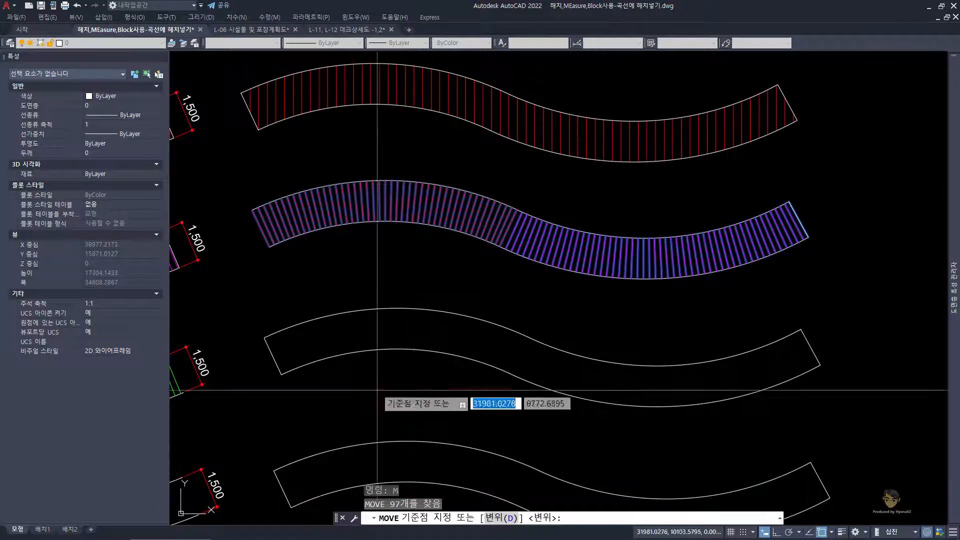
scroll(295, 260, up, 3)
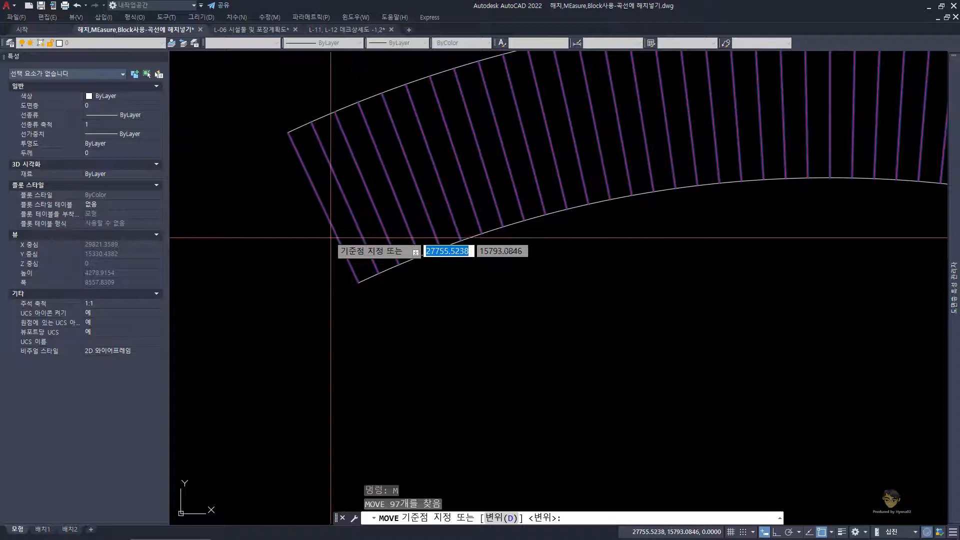
scroll(406, 354, down, 2)
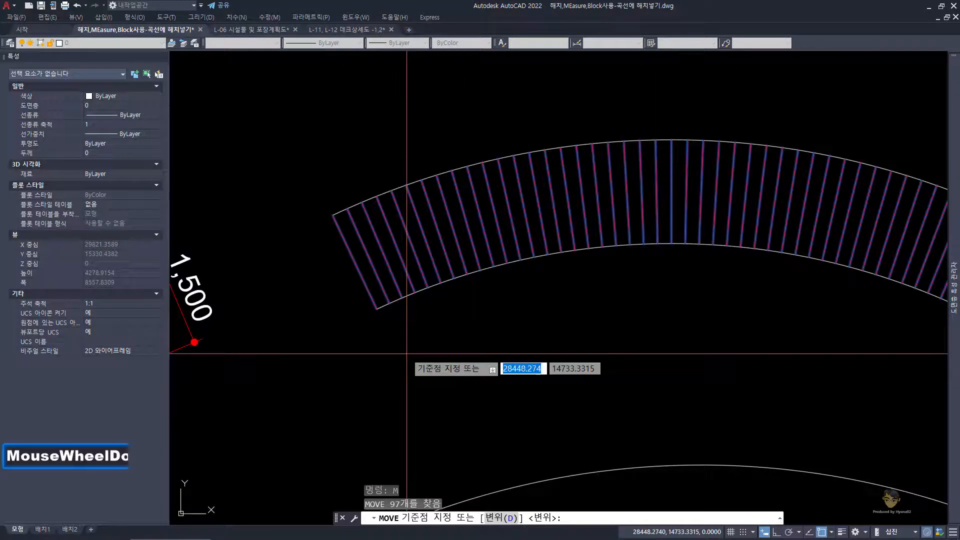
scroll(406, 353, down, 1)
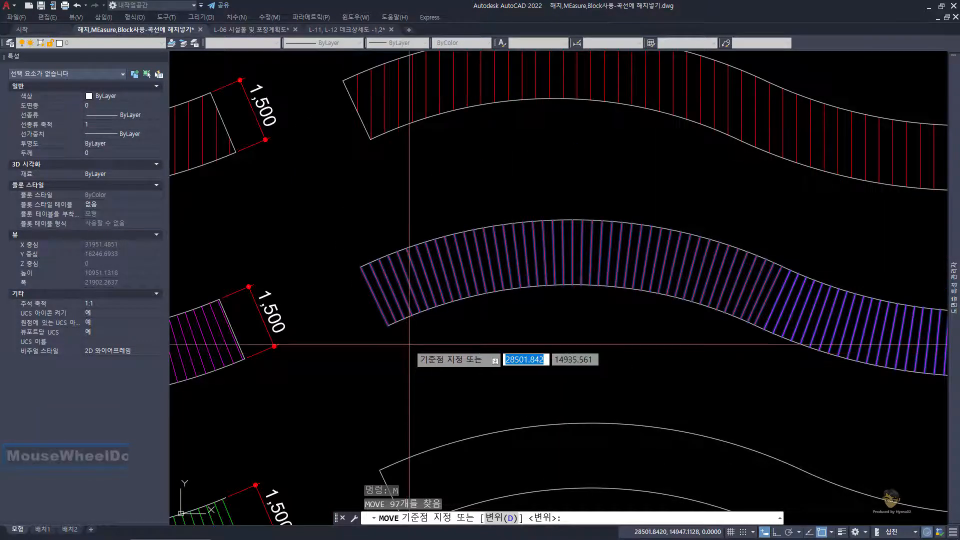
click(434, 536)
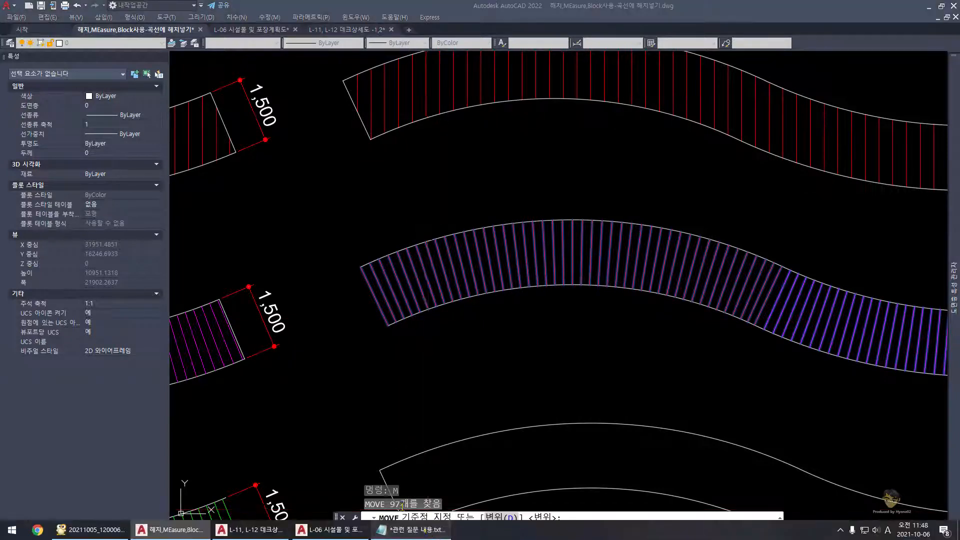
click(592, 315)
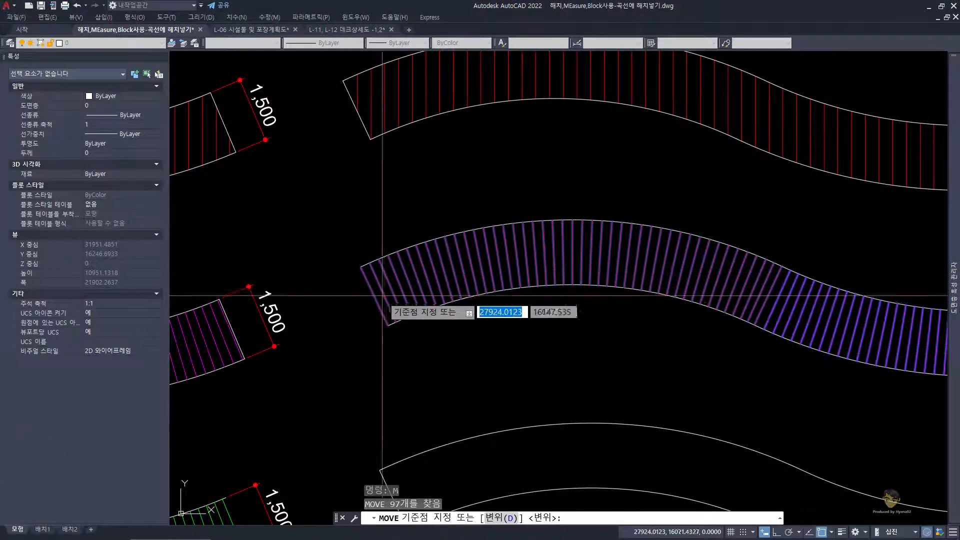
scroll(384, 296, up, 3)
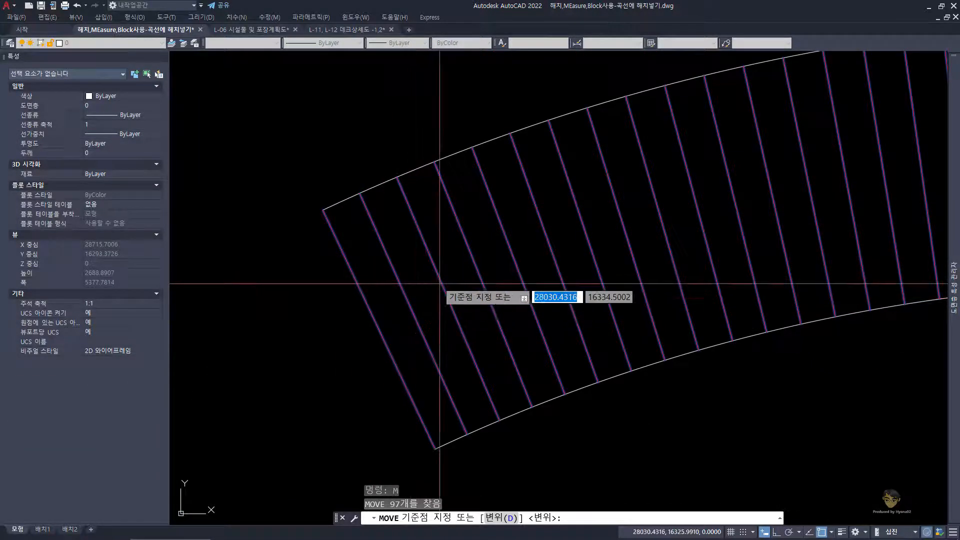
scroll(395, 240, down, 4)
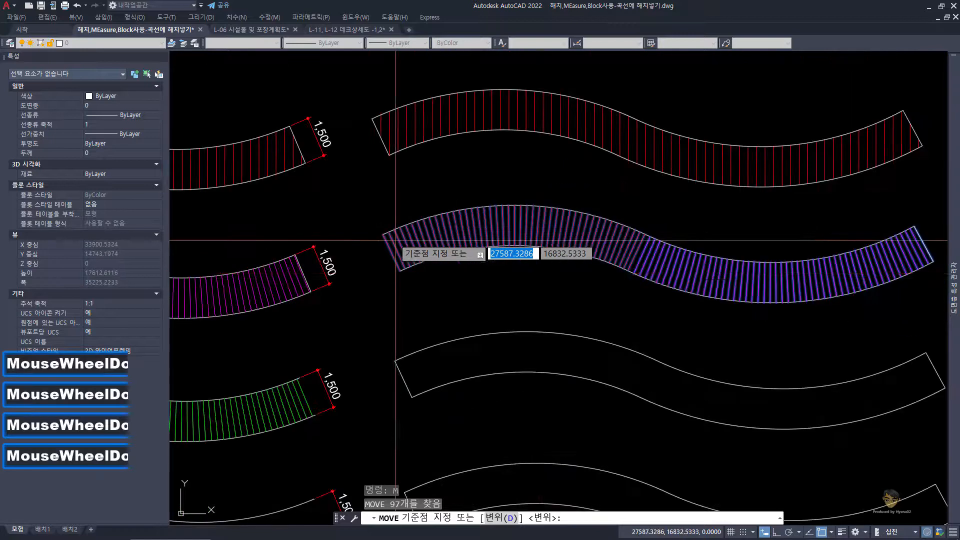
middle_drag(683, 279, 463, 285)
scroll(701, 248, up, 3)
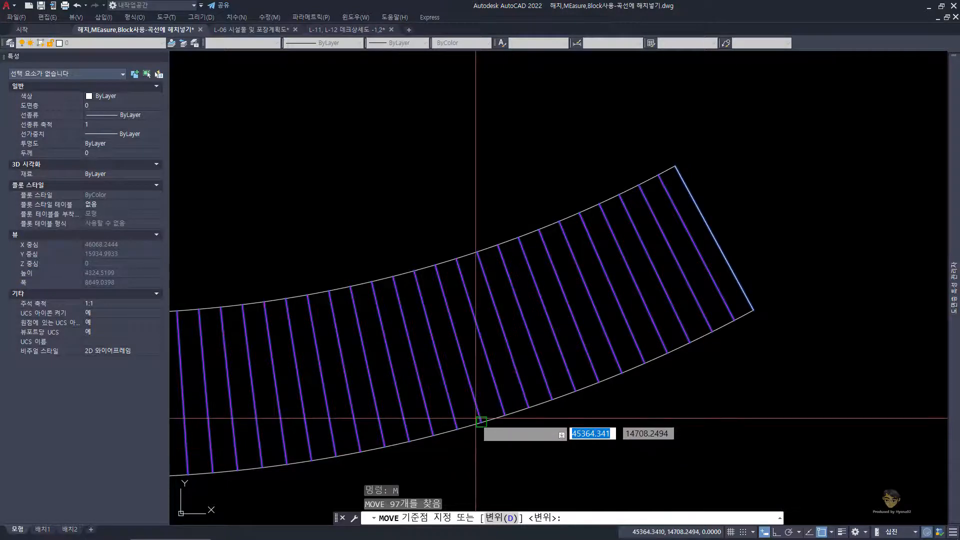
scroll(476, 418, down, 3)
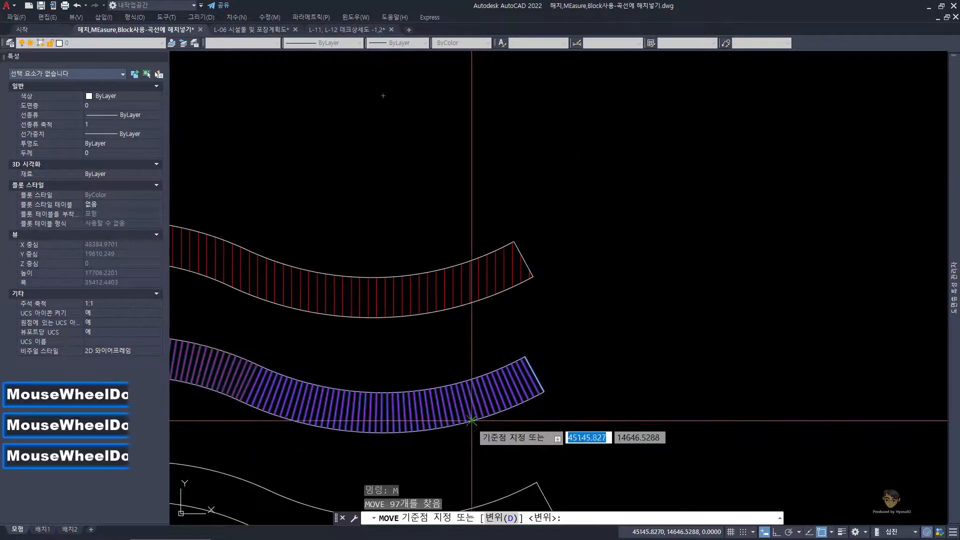
middle_drag(475, 420, 532, 320)
key(ctrl+1)
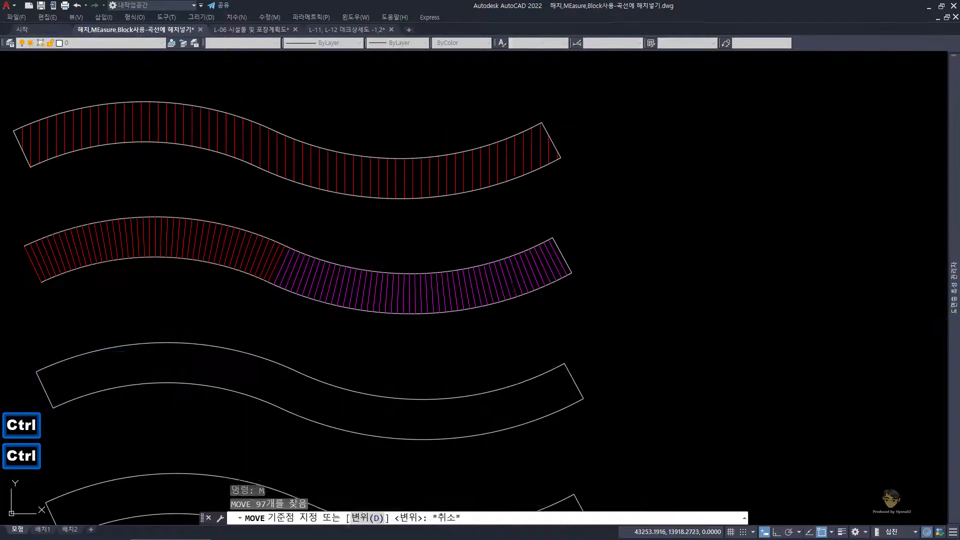
key(Escape)
Step: Review the finished green Line_Block and MEasure example deck beside the empty practice decks
mouse_move(413, 337)
middle_down()
mouse_move(571, 258)
mouse_move(609, 227)
middle_up()
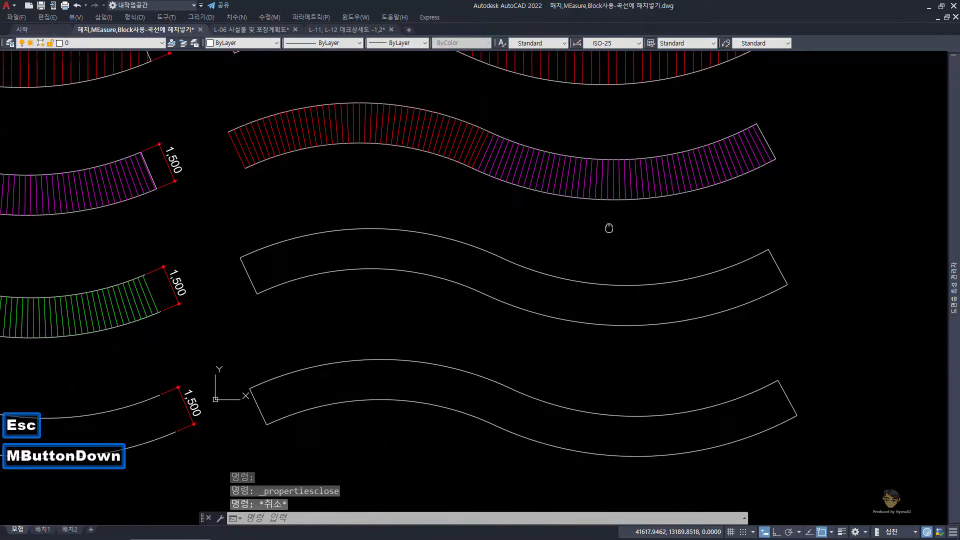
scroll(609, 226, down, 2)
middle_drag(364, 280, 547, 244)
scroll(185, 255, up, 2)
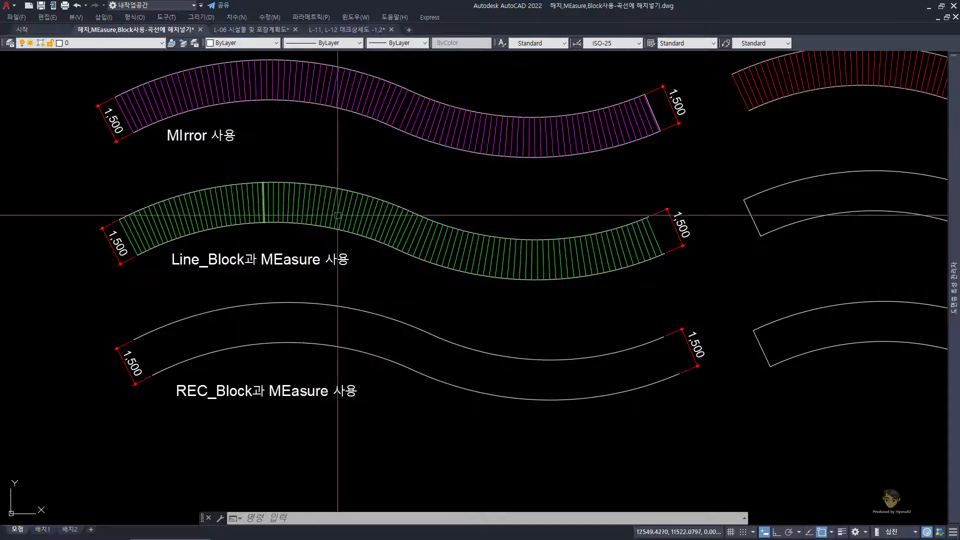
mouse_move(775, 265)
middle_down()
mouse_move(296, 316)
mouse_move(311, 301)
middle_up()
key(Escape)
key(Escape)
key(Escape)
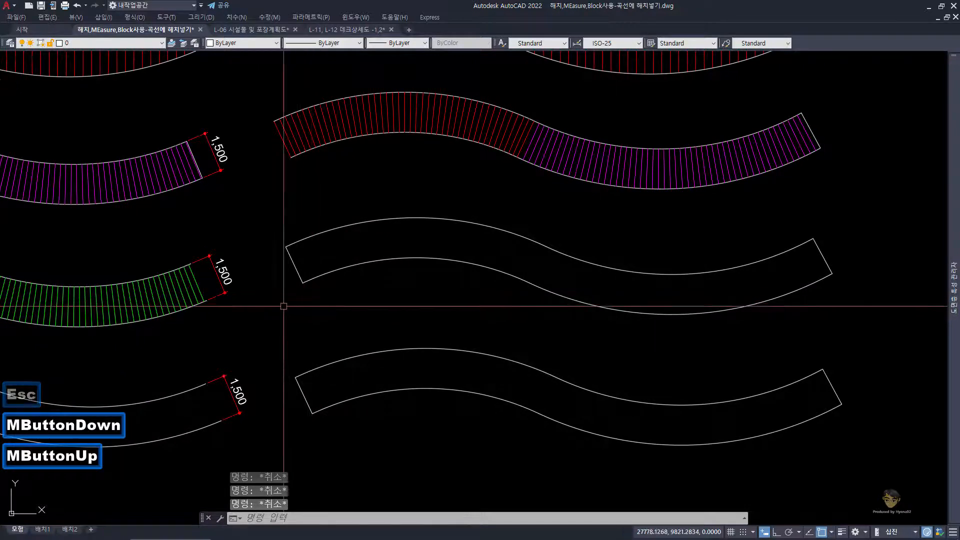
key(Return)
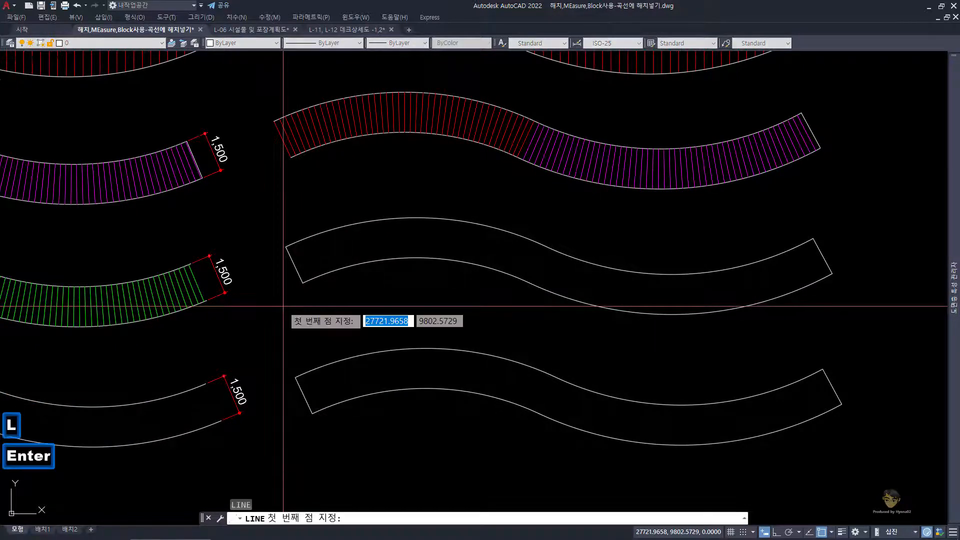
key(Escape)
key(Escape)
Step: Erase the two straight end lines of the empty deck just below the mirrored-plank deck
scroll(303, 280, up, 2)
double_click(270, 245)
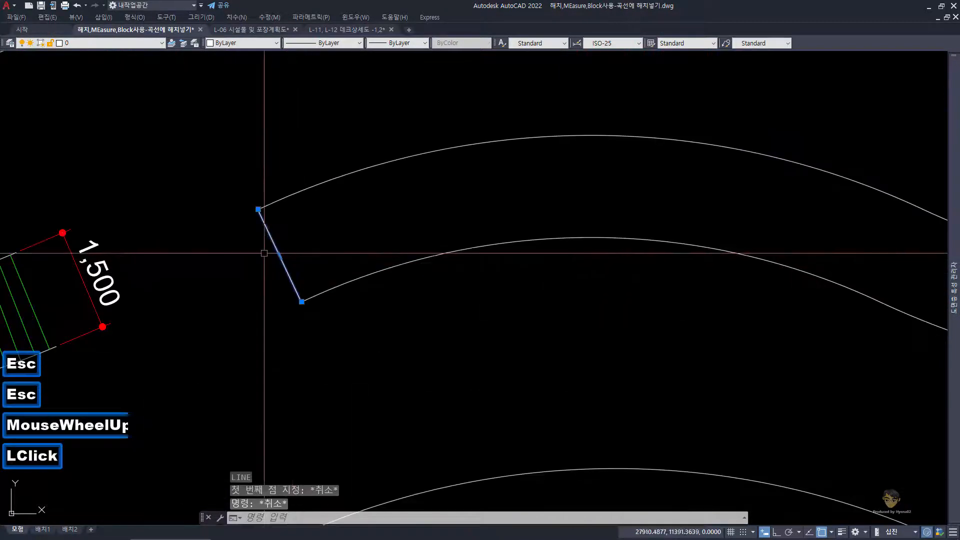
scroll(265, 250, down, 3)
click(643, 283)
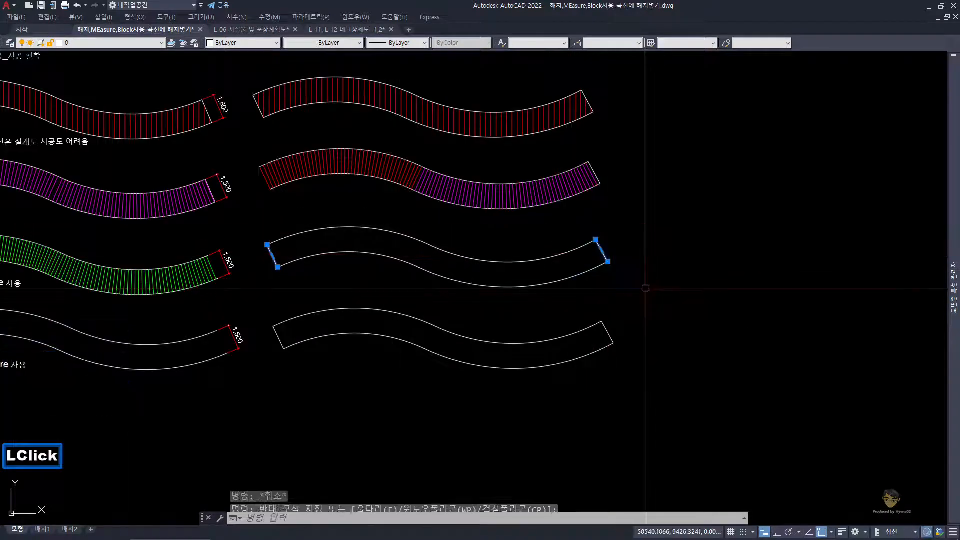
text(e)
key(space)
Step: Draw a vertical 1500-long line with ortho on, just outside the left end of the open-ended deck
scroll(262, 282, up, 2)
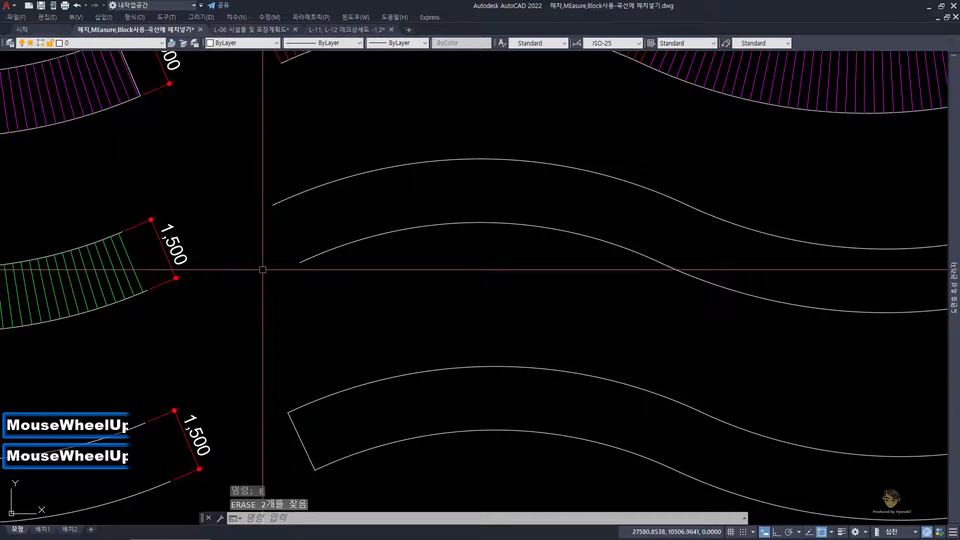
text(l)
key(Return)
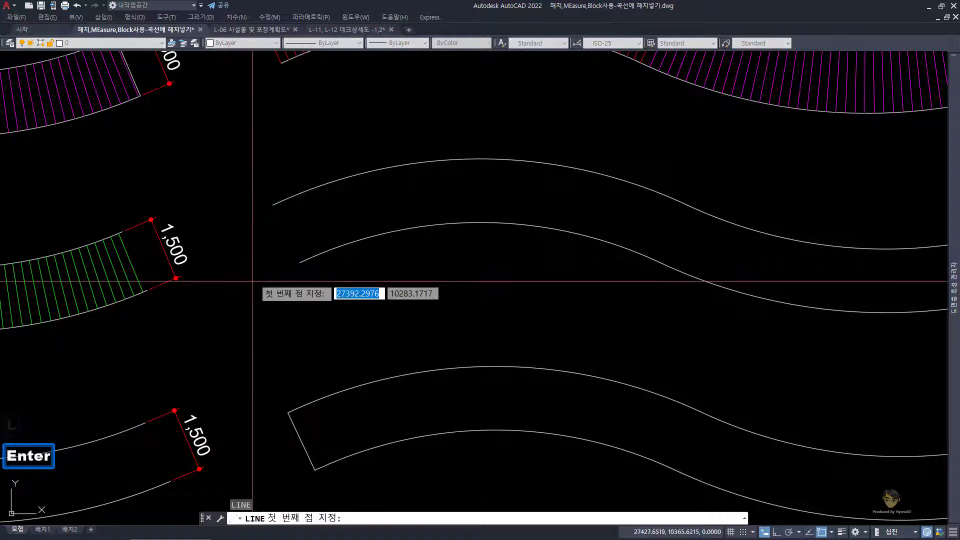
click(241, 324)
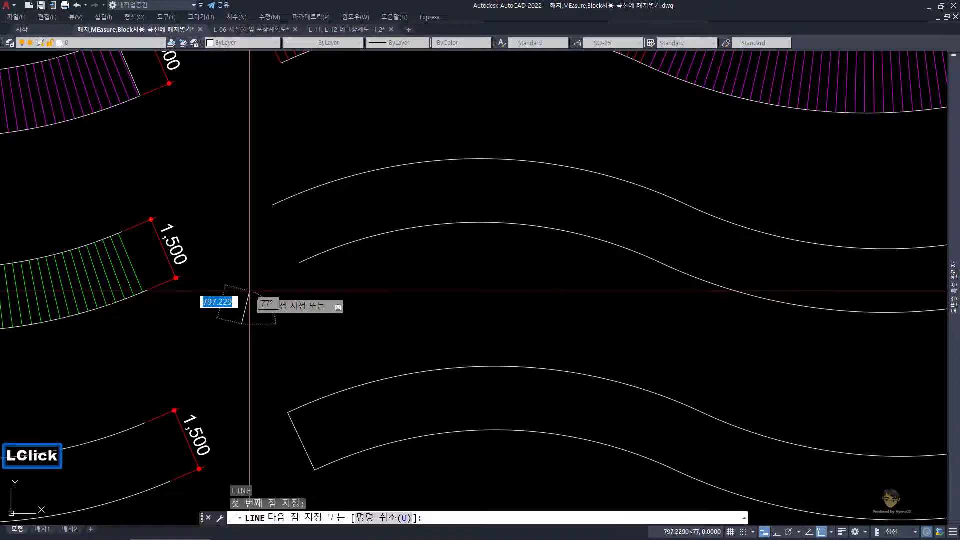
key(F8)
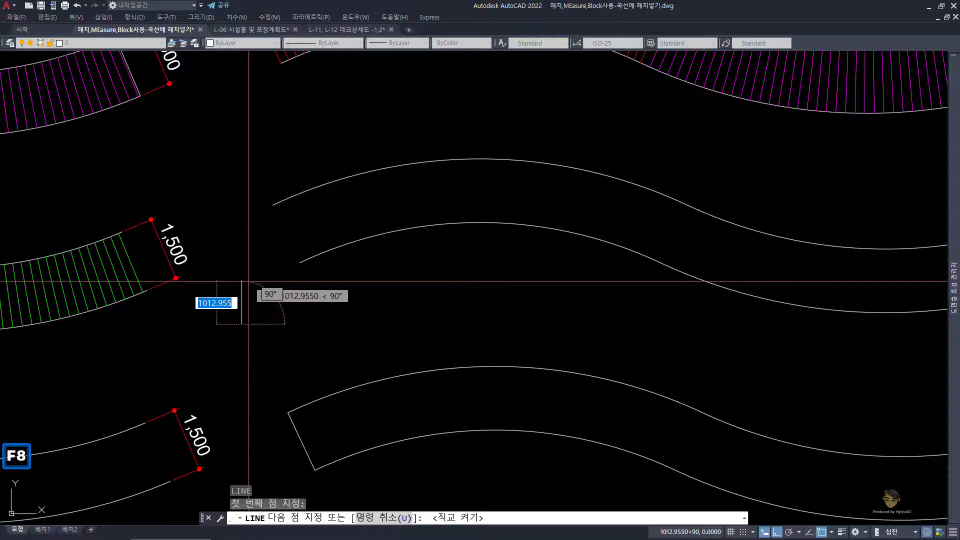
scroll(249, 281, down, 2)
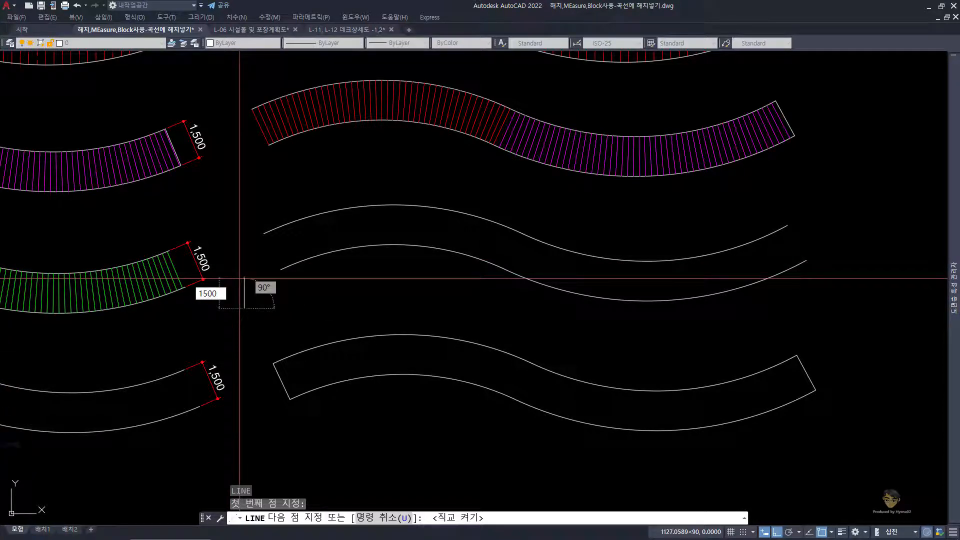
key(Return)
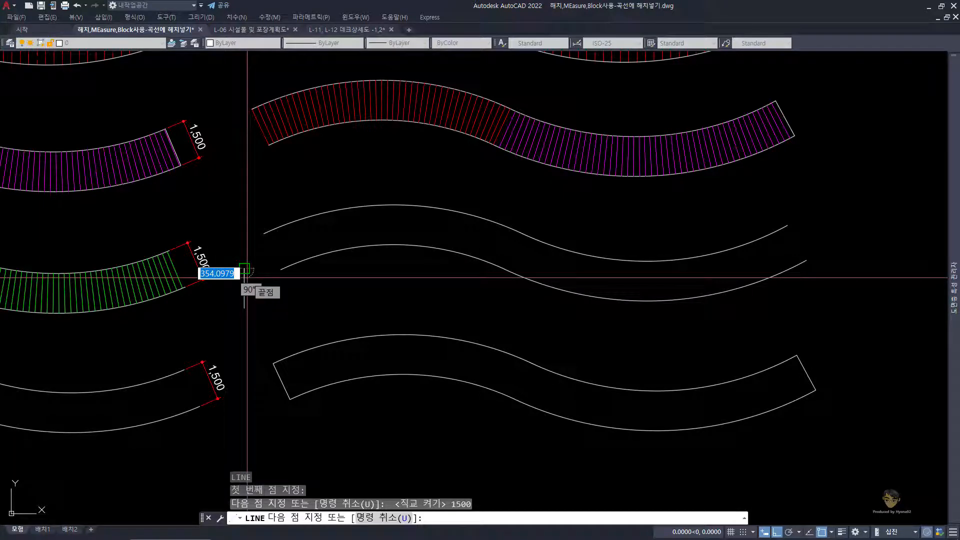
key(space)
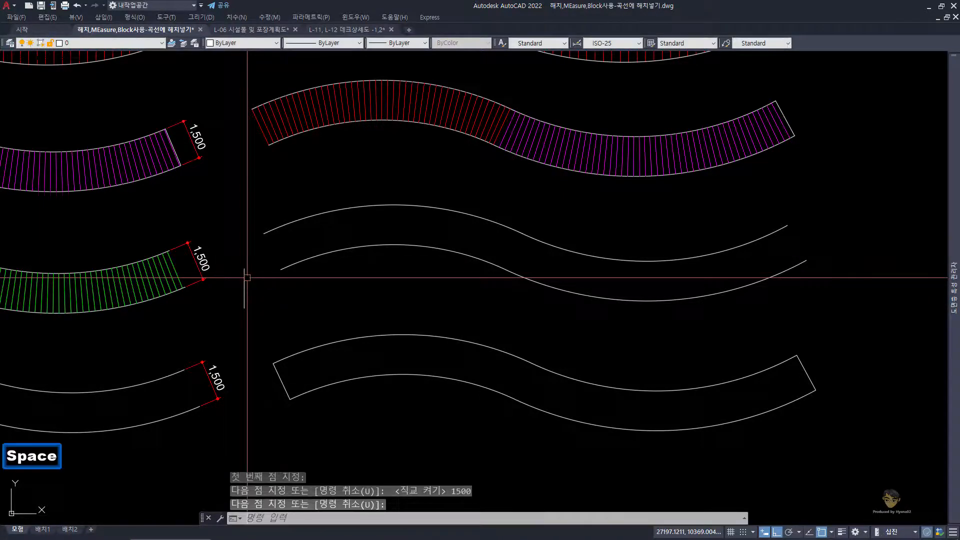
Step: Set the colour of the new 1500-long vertical line to green (초록색)
click(246, 279)
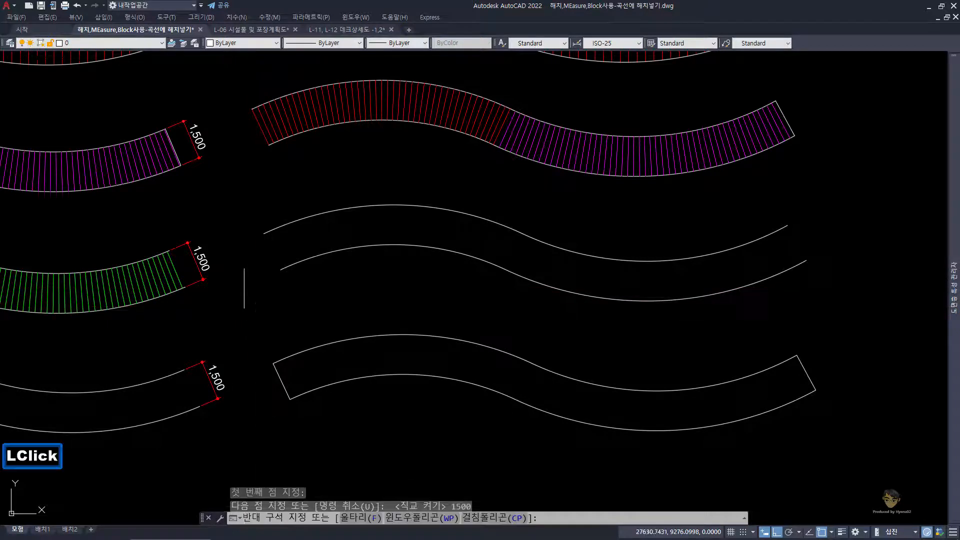
click(237, 286)
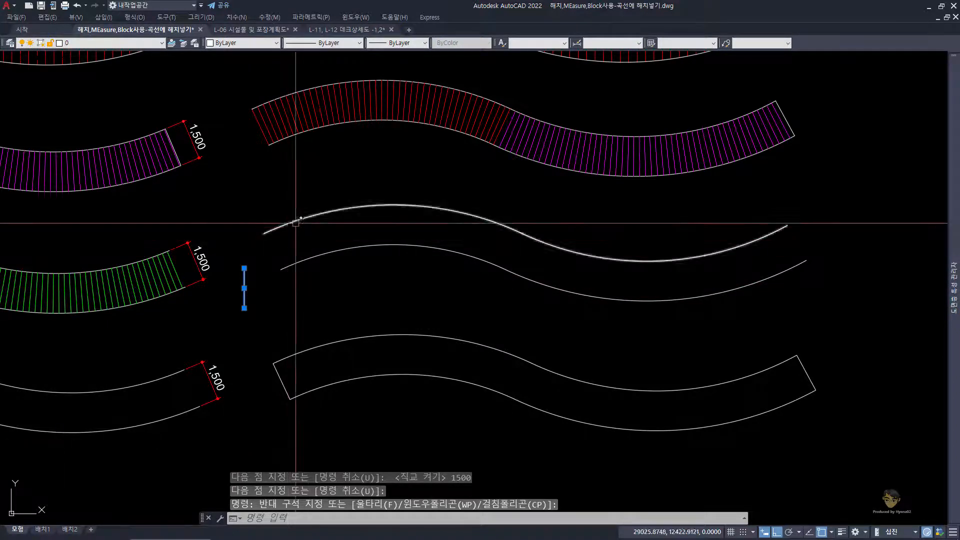
click(261, 43)
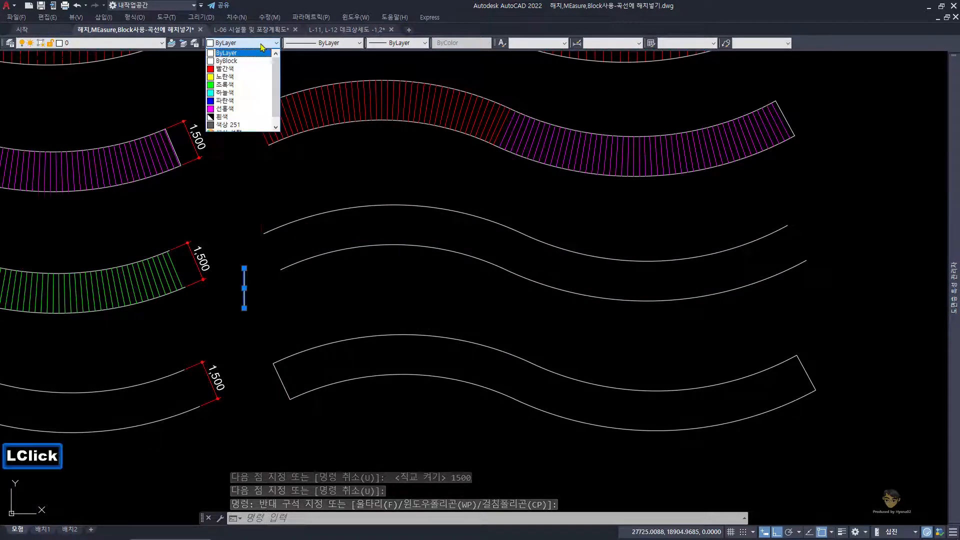
click(231, 85)
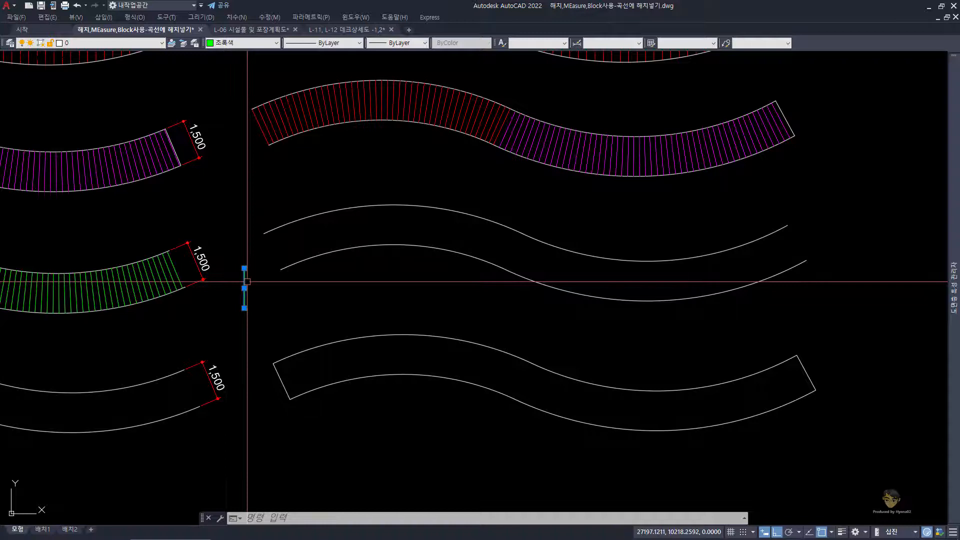
Step: Check the plank dimensions in the Notepad question notes against the green vertical line and the open-ended deck's lower curve
key(Escape)
click(396, 273)
click(353, 234)
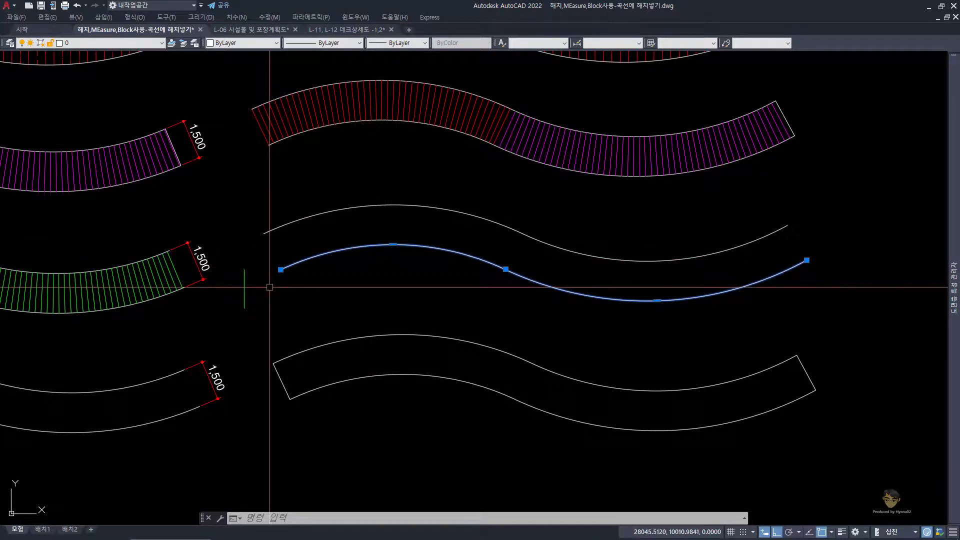
key(Escape)
click(266, 310)
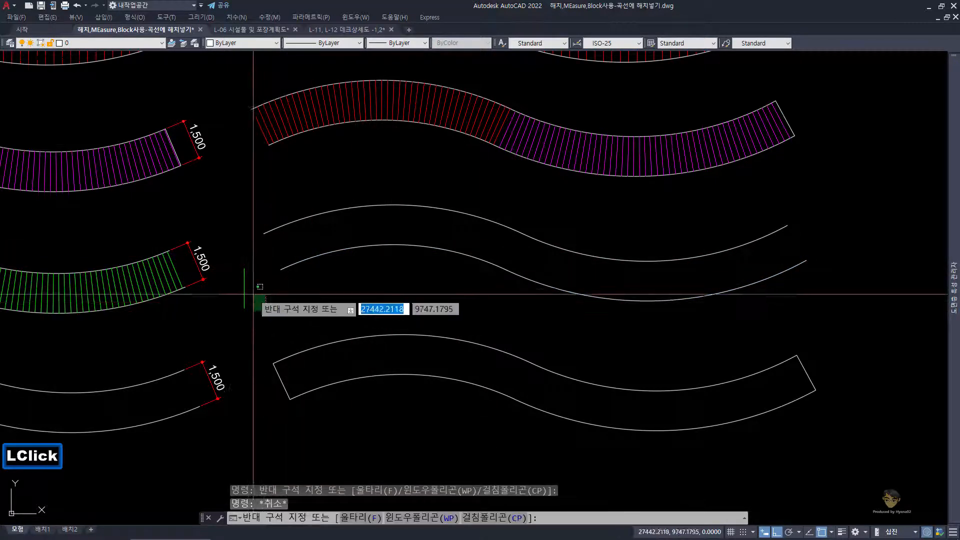
click(234, 287)
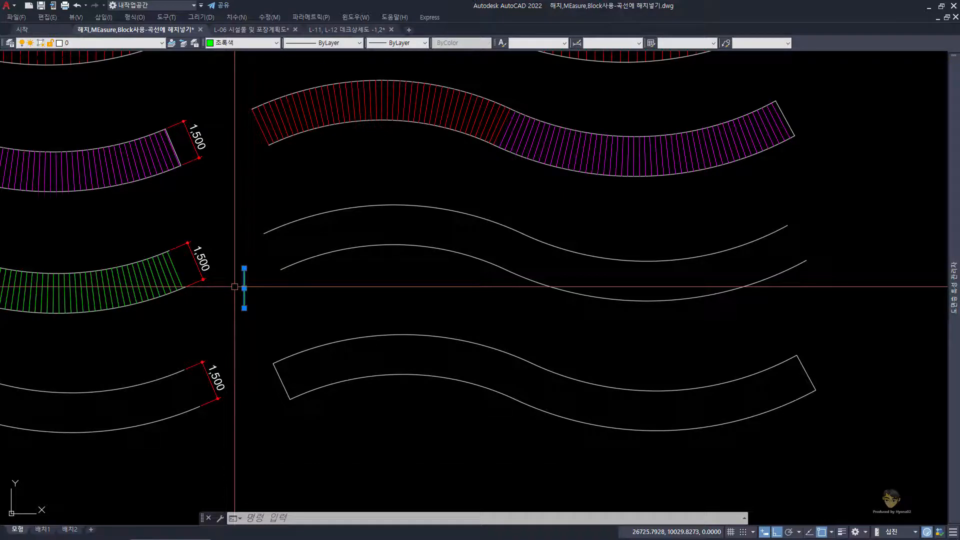
click(385, 523)
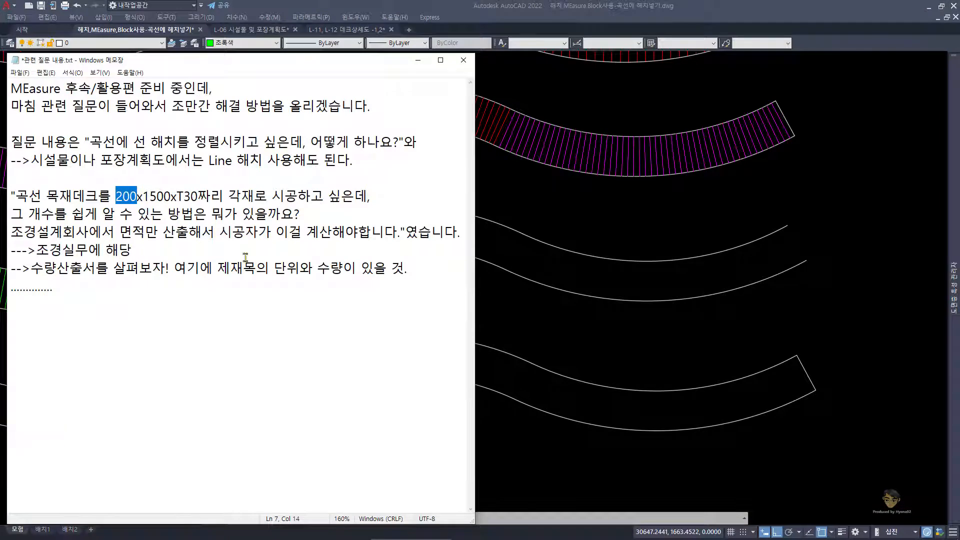
click(512, 297)
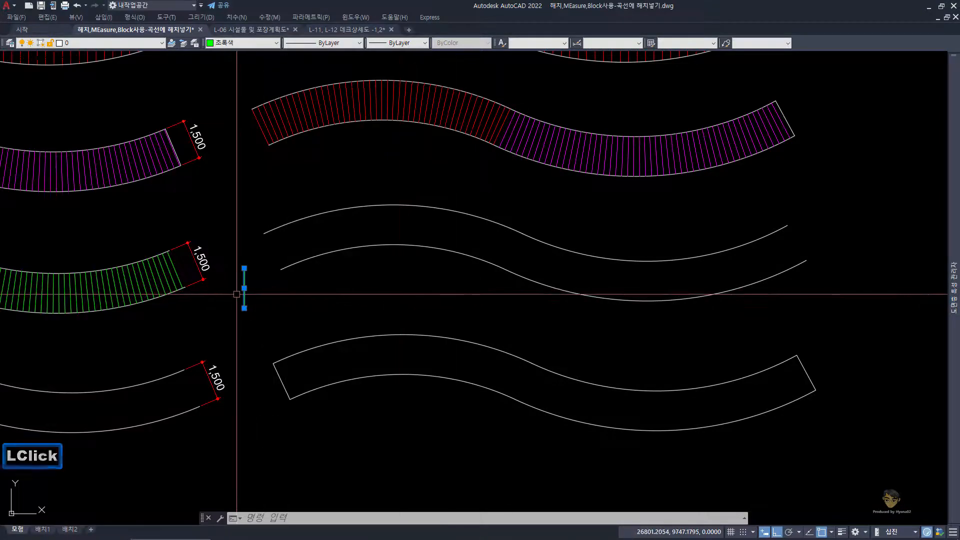
Step: Start a block definition from the green vertical line and name the block LI
scroll(237, 294, up, 2)
key(Escape)
click(285, 296)
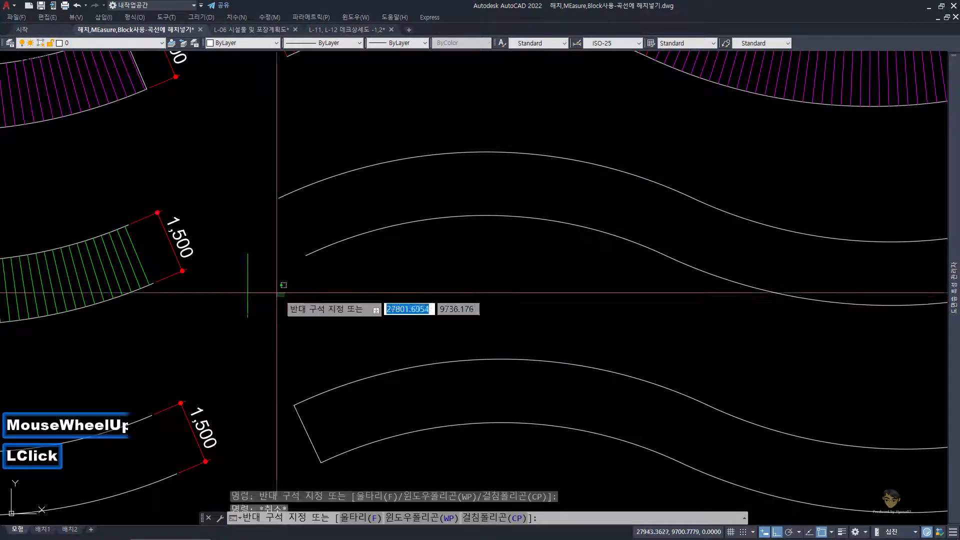
click(233, 273)
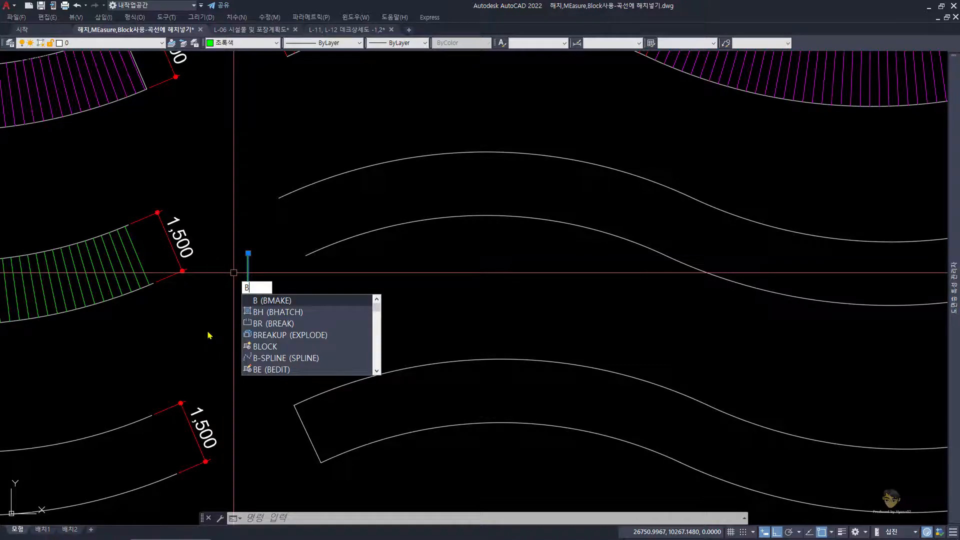
key(space)
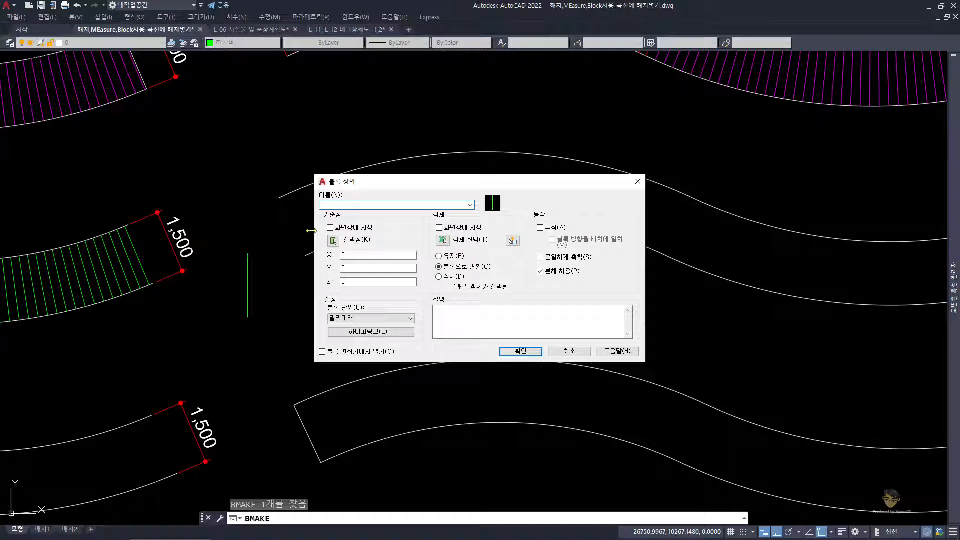
text(L1)
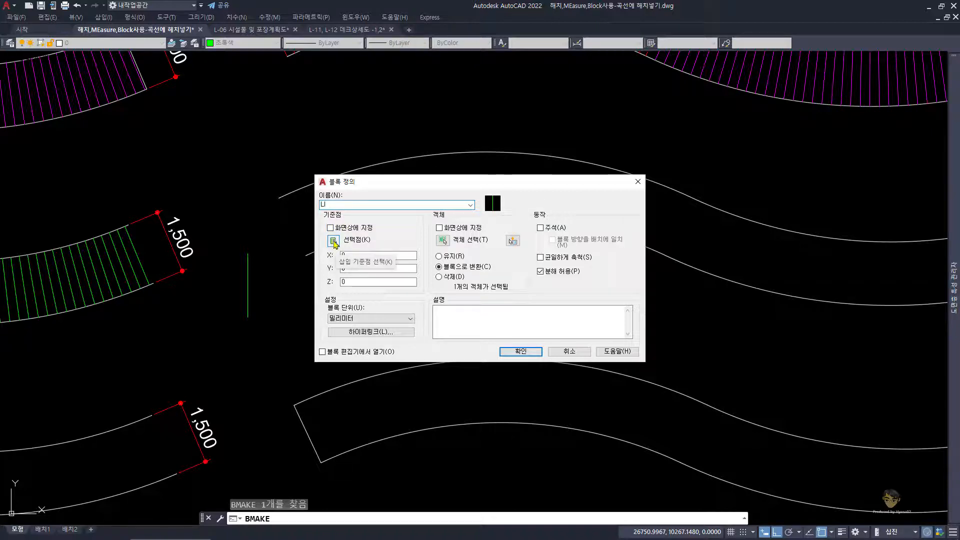
Step: Set the LI block's base point at the green line's lower endpoint and finish the block definition
click(333, 241)
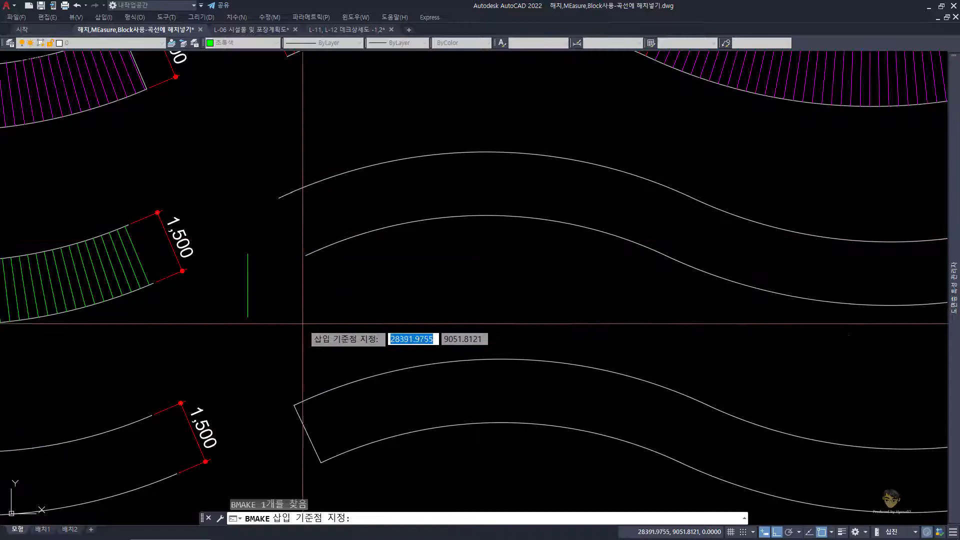
scroll(279, 282, down, 1)
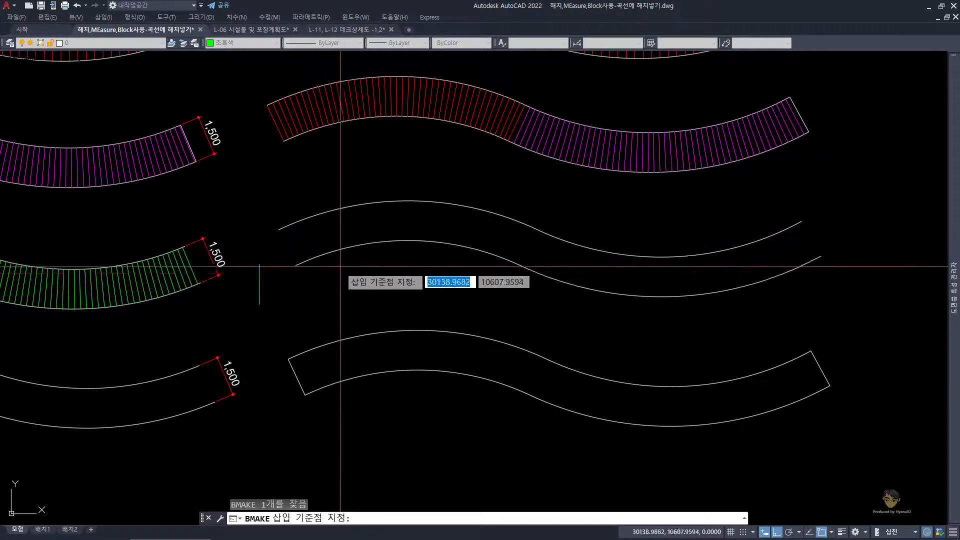
scroll(340, 266, up, 2)
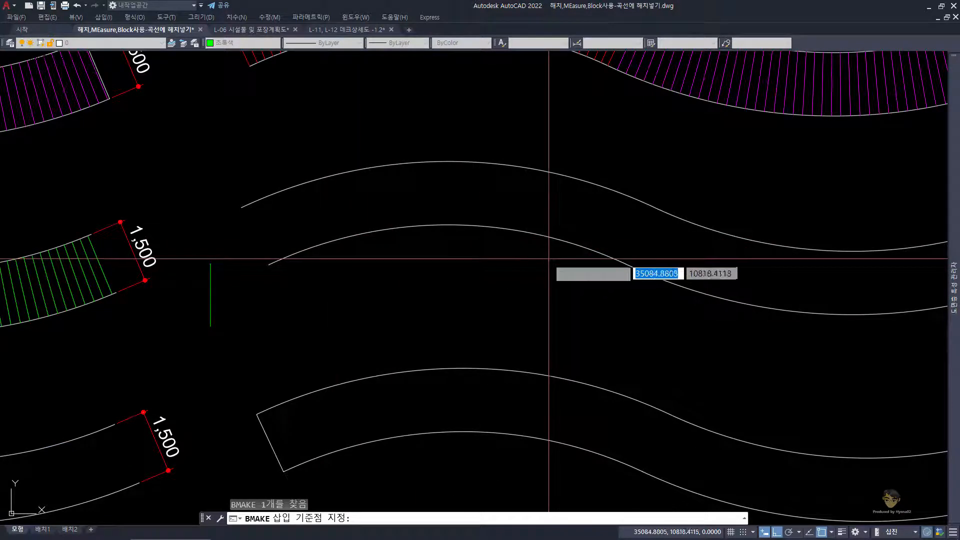
scroll(592, 275, down, 2)
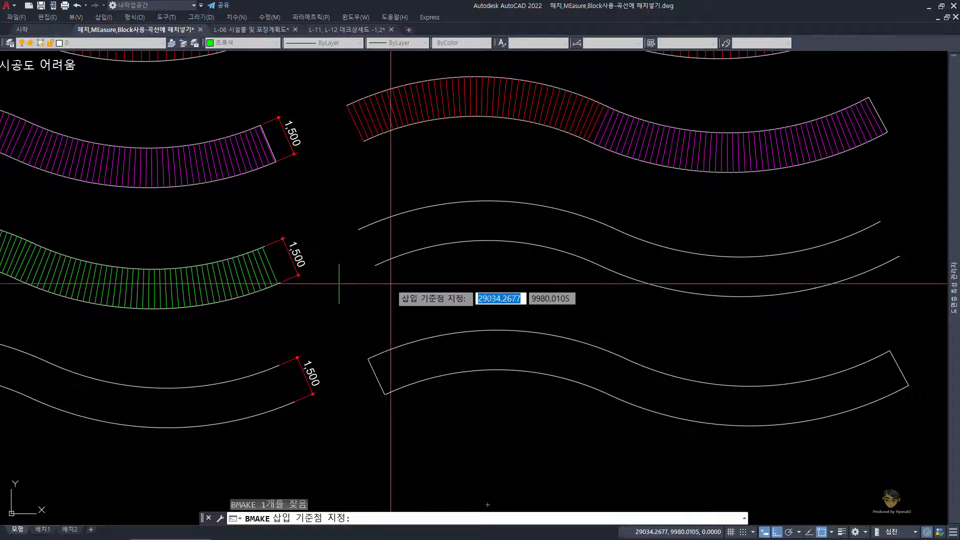
scroll(390, 284, up, 3)
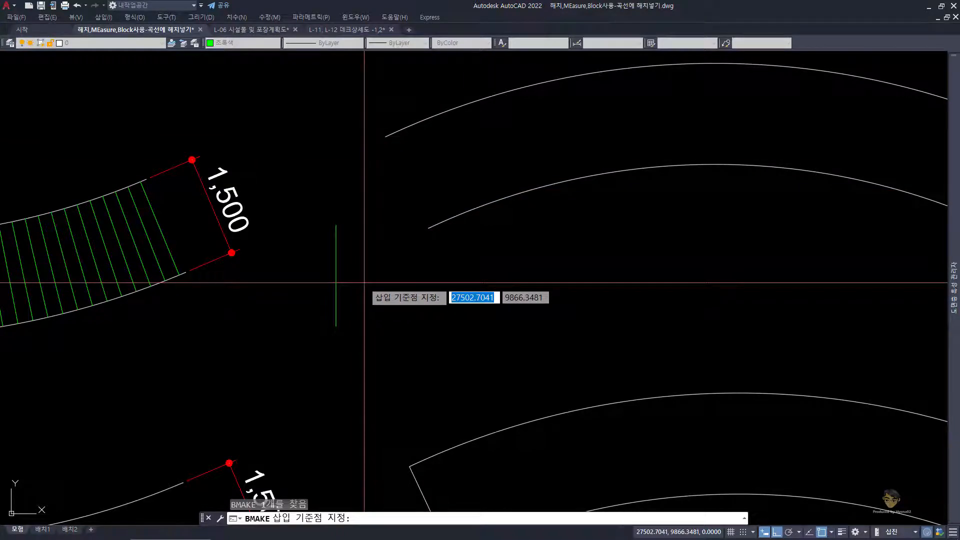
click(336, 326)
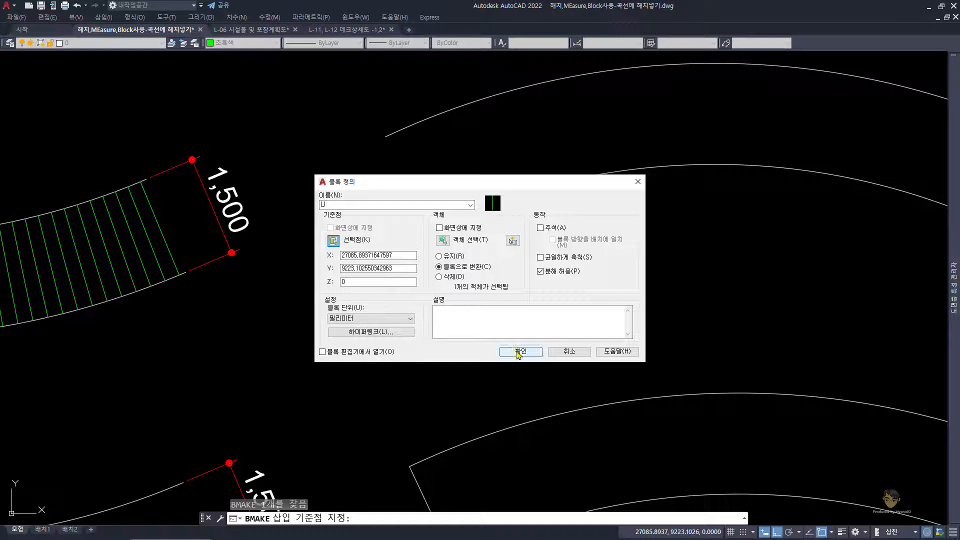
click(518, 352)
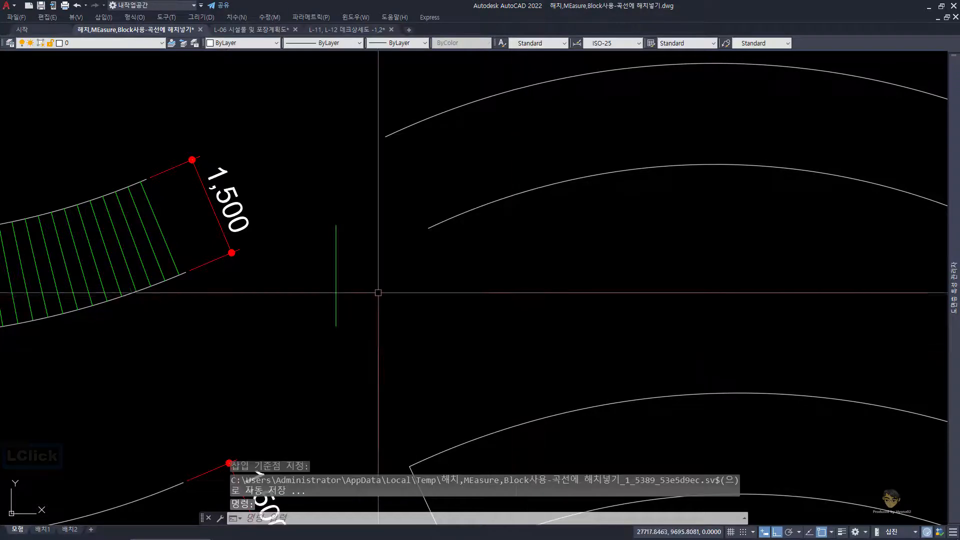
Step: Select the green LI block beside the open-ended deck and erase it from the drawing
click(360, 300)
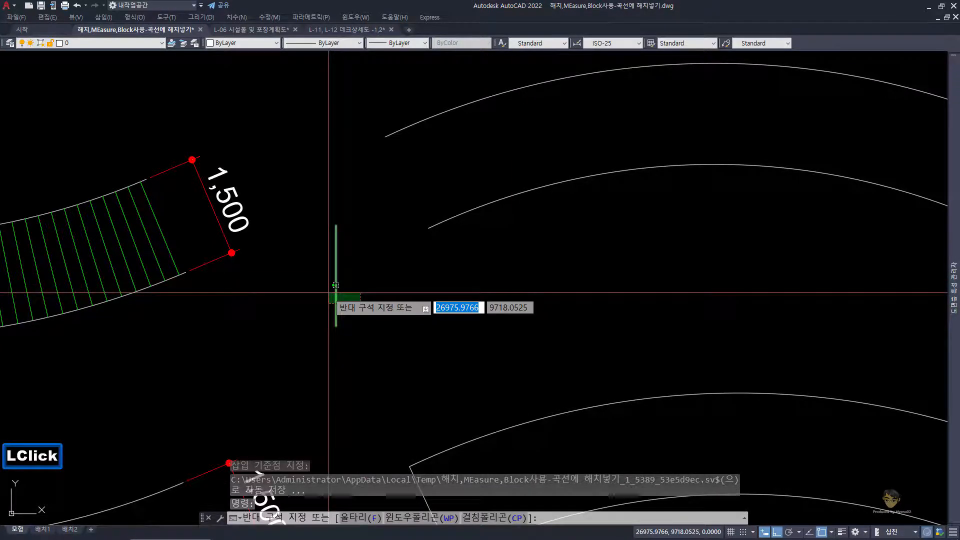
click(335, 285)
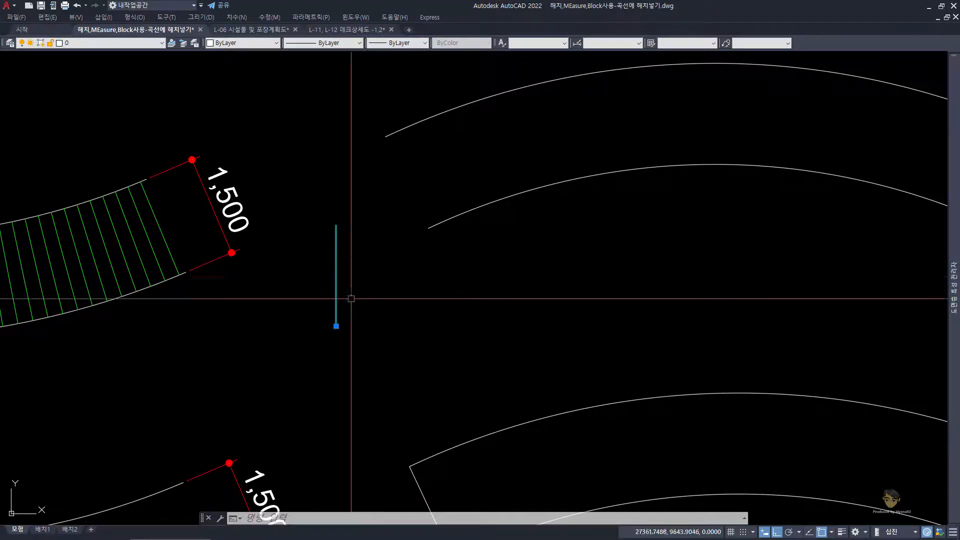
double_click(326, 273)
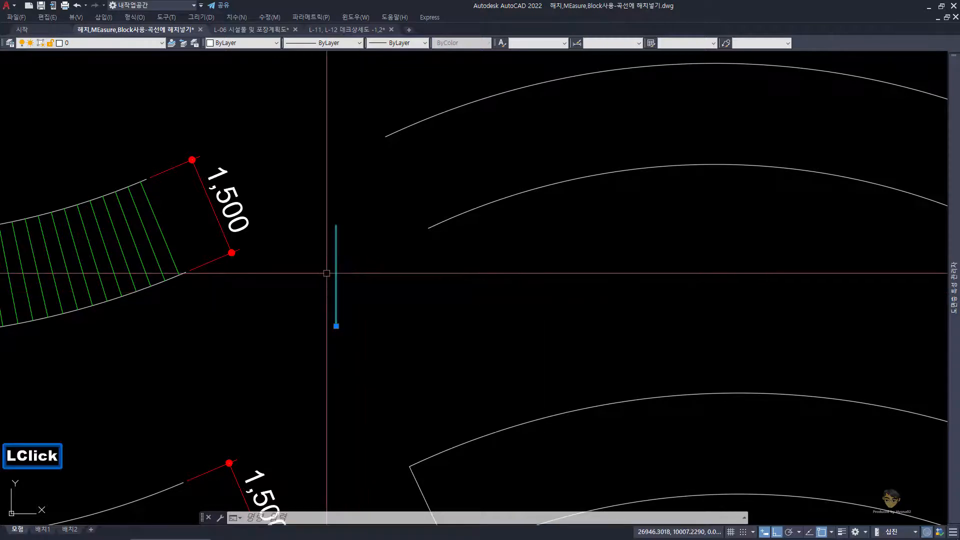
text(E)
key(space)
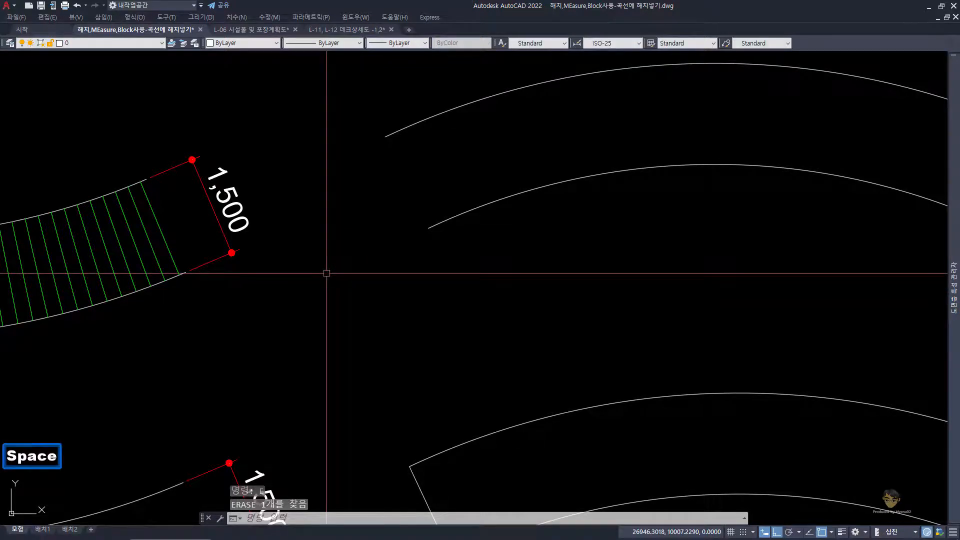
Step: Use MEasure with the Block option to place block LI along the open-ended deck's lower curve, aligned to it, at segment length 200
text(ME)
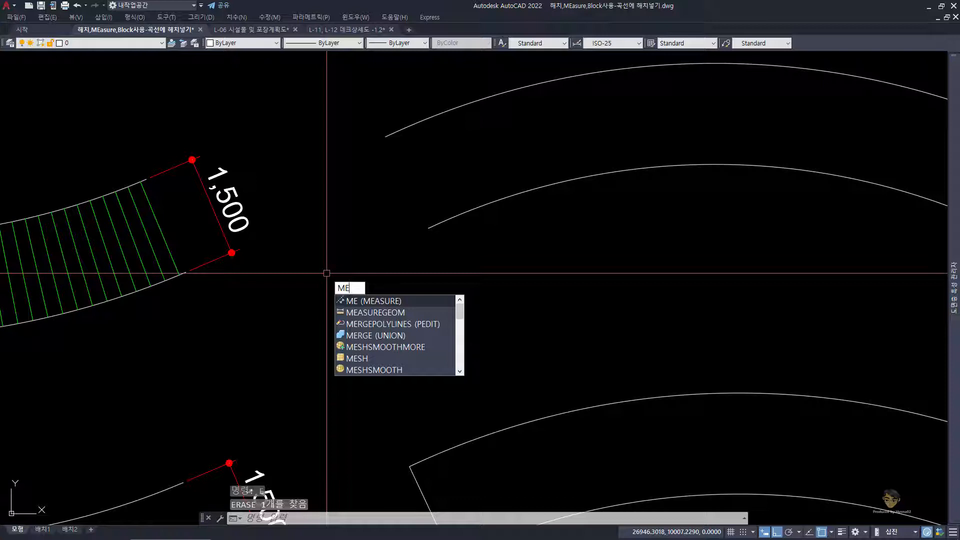
key(space)
scroll(337, 272, down, 2)
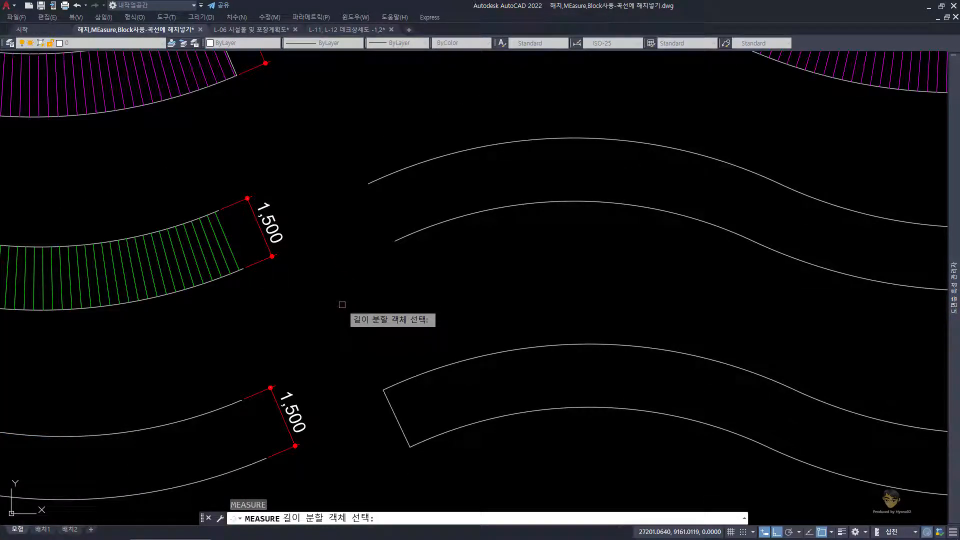
scroll(354, 288, down, 2)
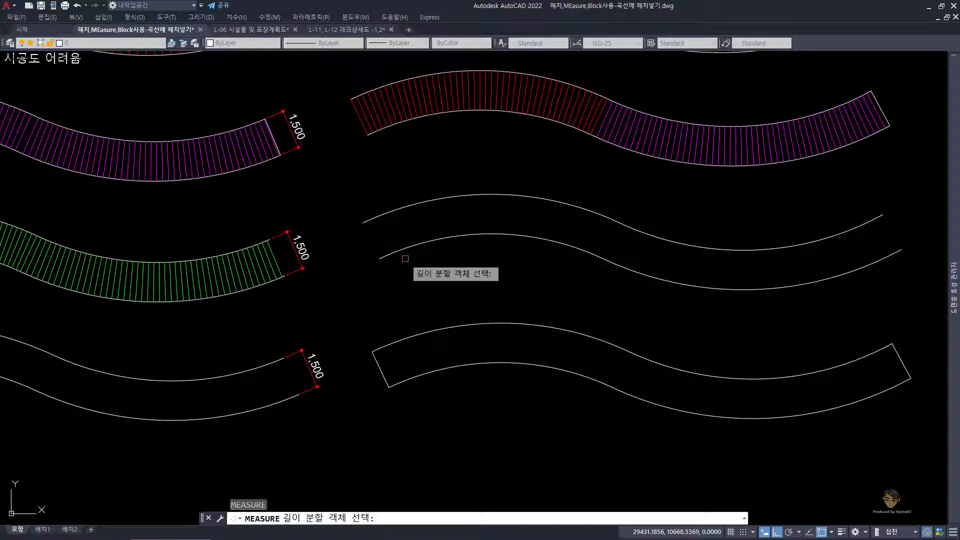
click(453, 237)
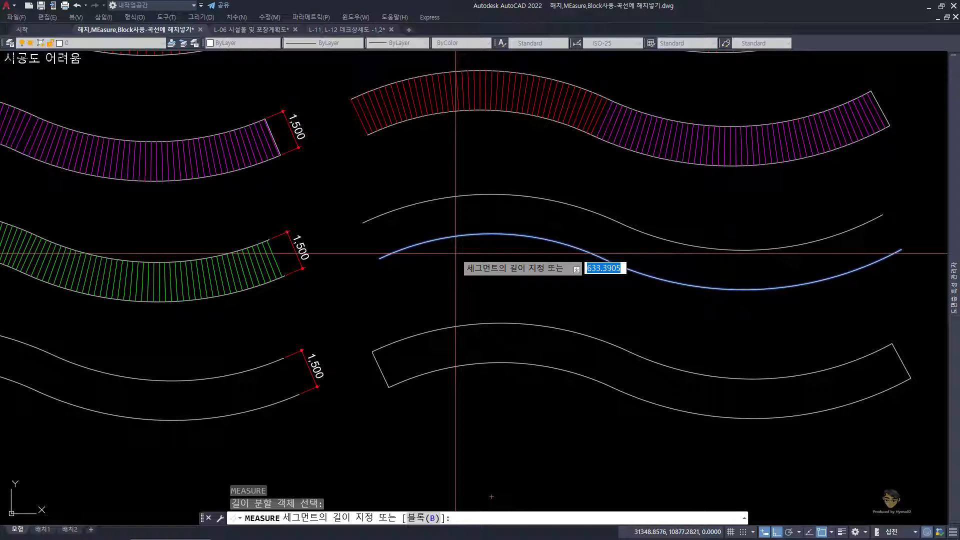
text(B)
key(space)
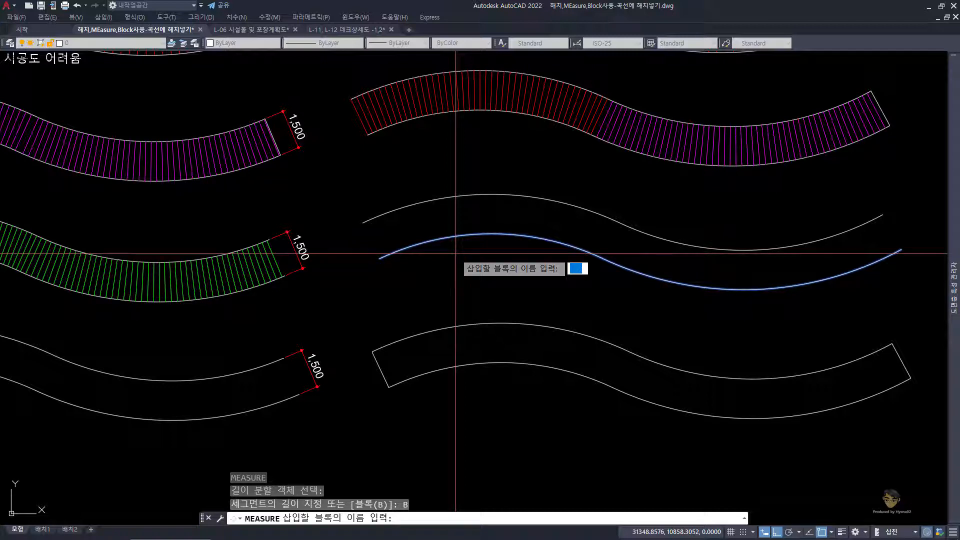
text(L)
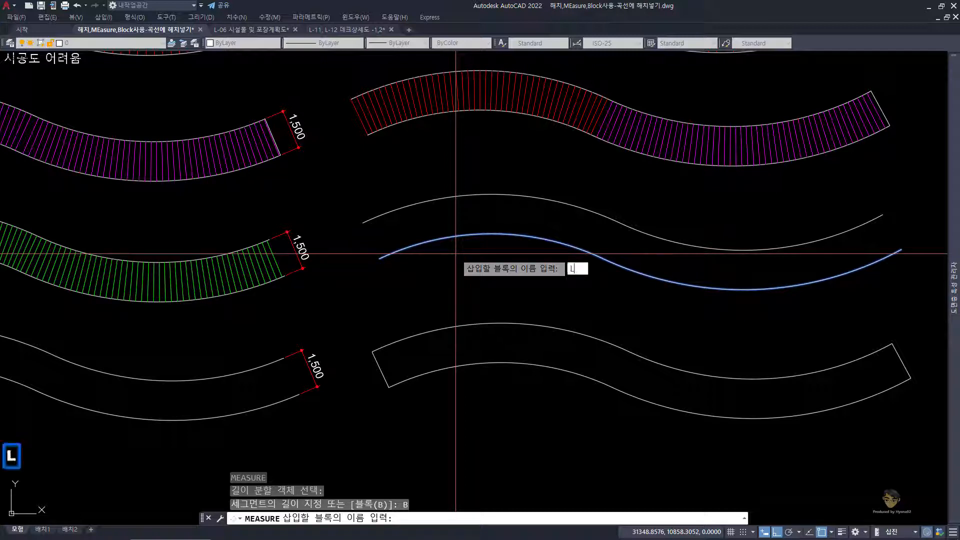
text(I)
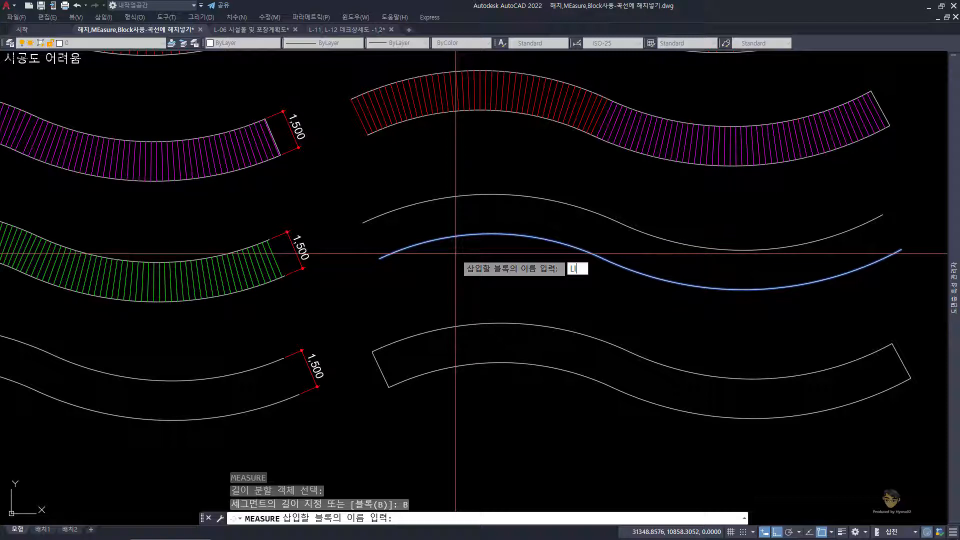
key(Return)
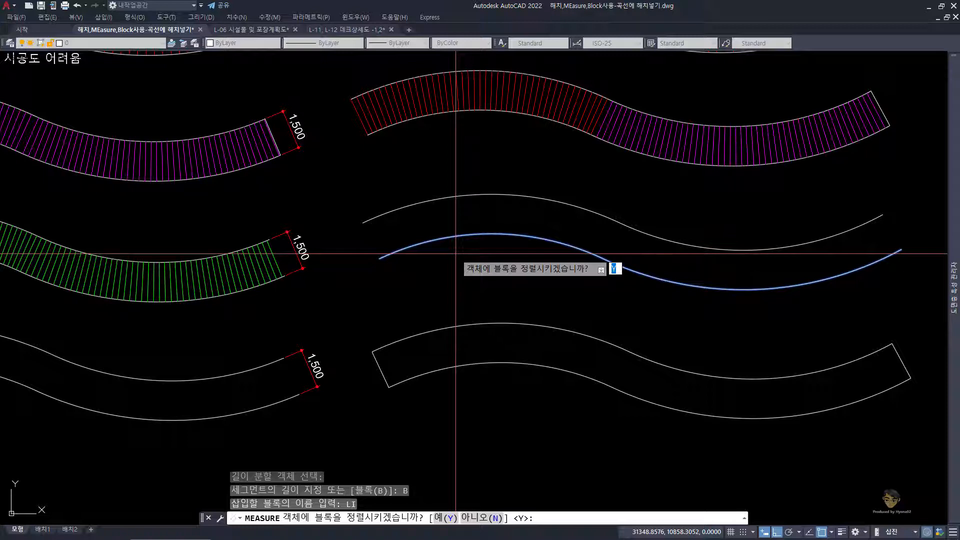
key(space)
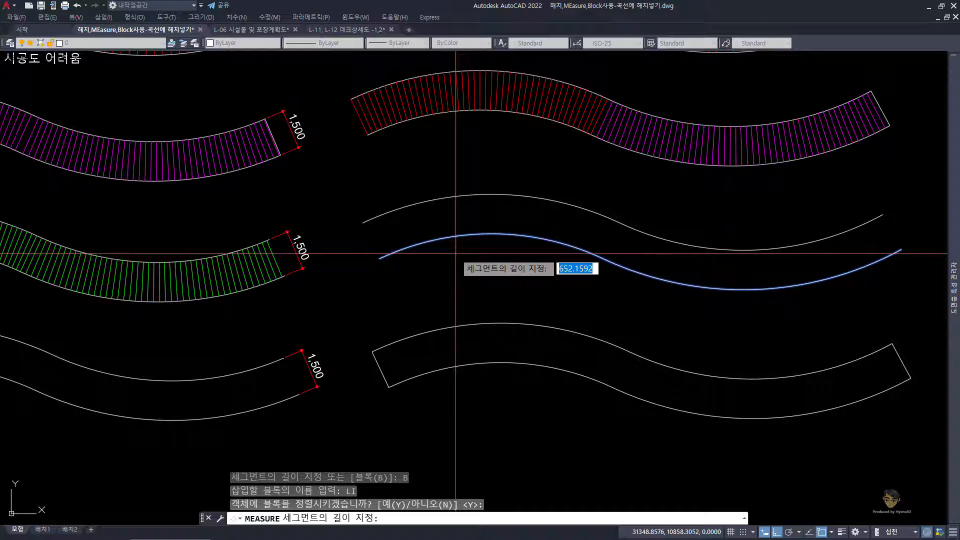
text(200)
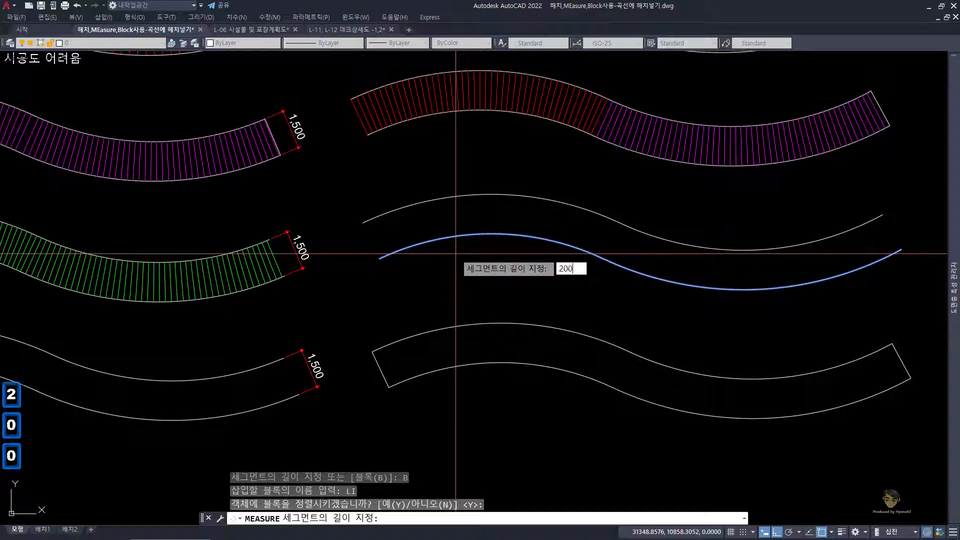
key(Return)
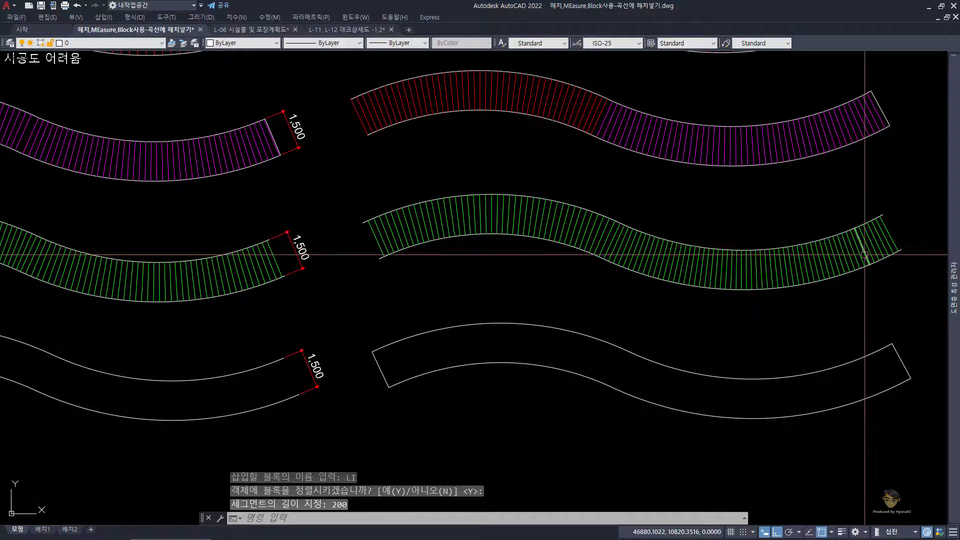
Step: Measure the distance between the lower ends of the first two green planks on the newly filled deck
scroll(312, 250, up, 2)
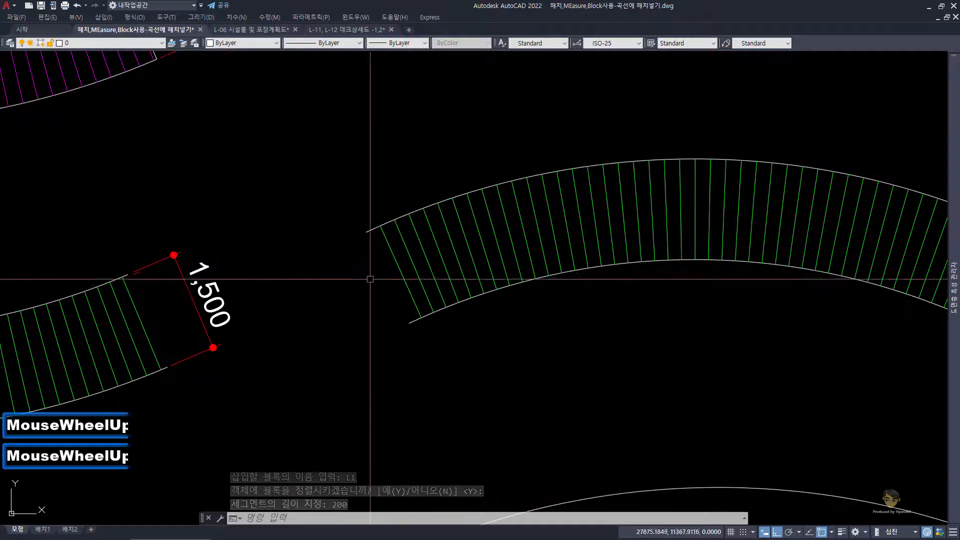
scroll(398, 325, up, 2)
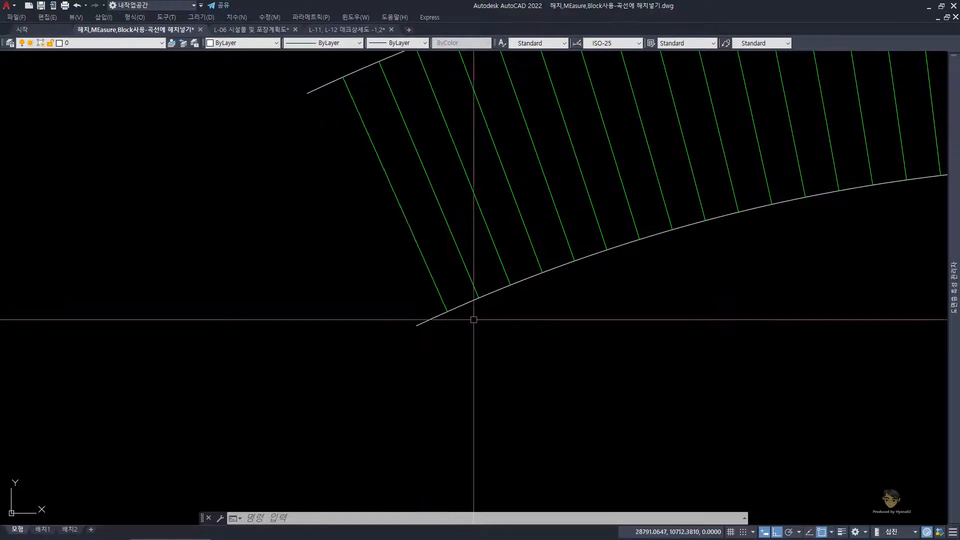
text(DS)
key(space)
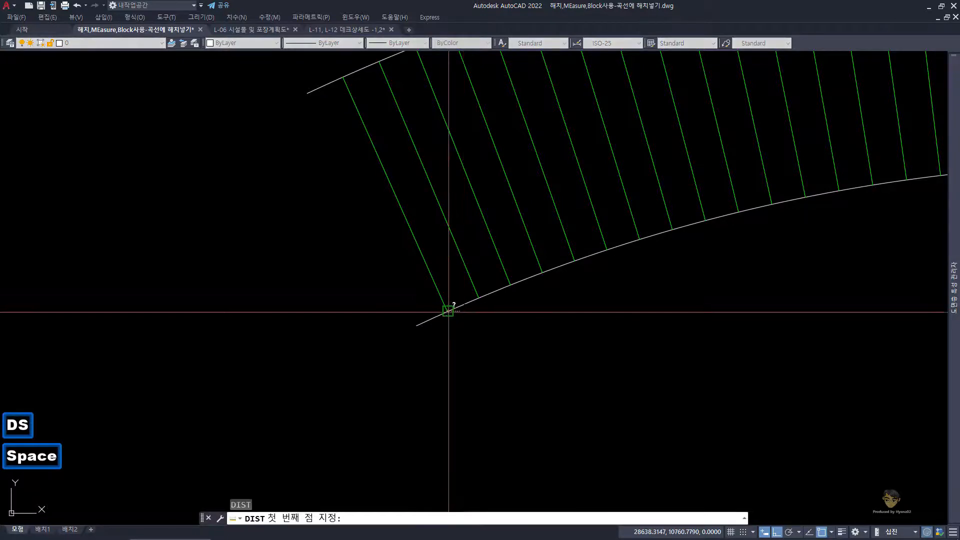
click(447, 310)
click(480, 295)
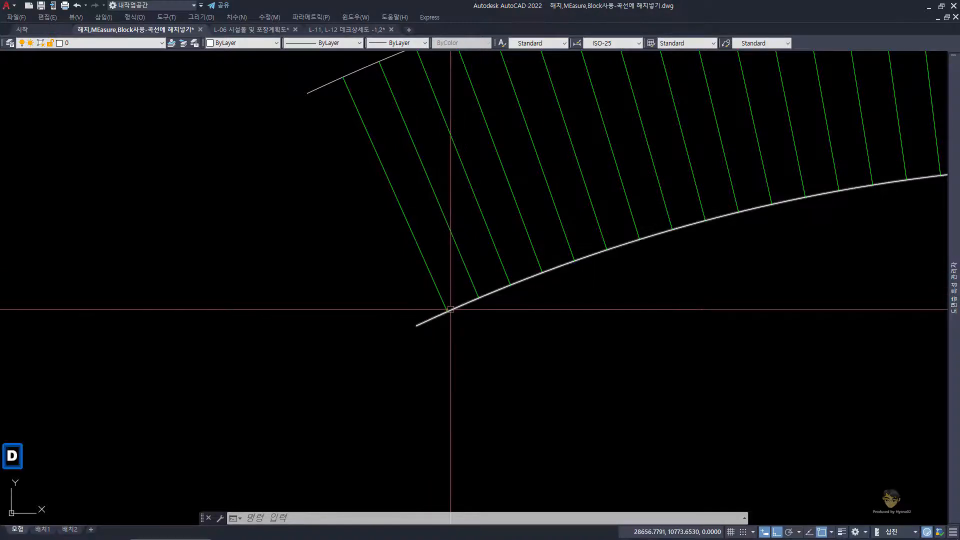
Step: Add an aligned dimension between the lower ends of the first two green planks, placed just below the deck
text(dn)
key(Escape)
key(Escape)
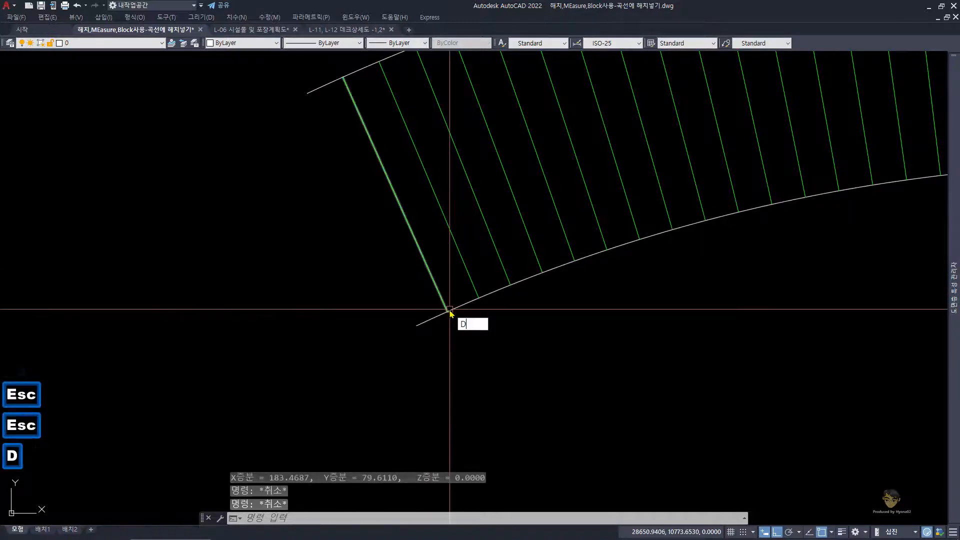
key(Escape)
key(Escape)
text(da)
key(space)
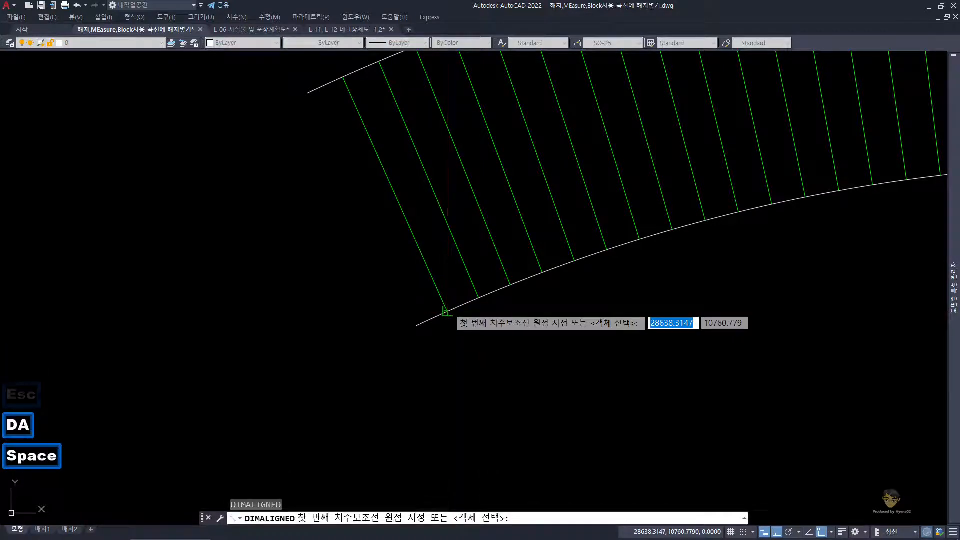
click(449, 310)
click(479, 297)
click(486, 313)
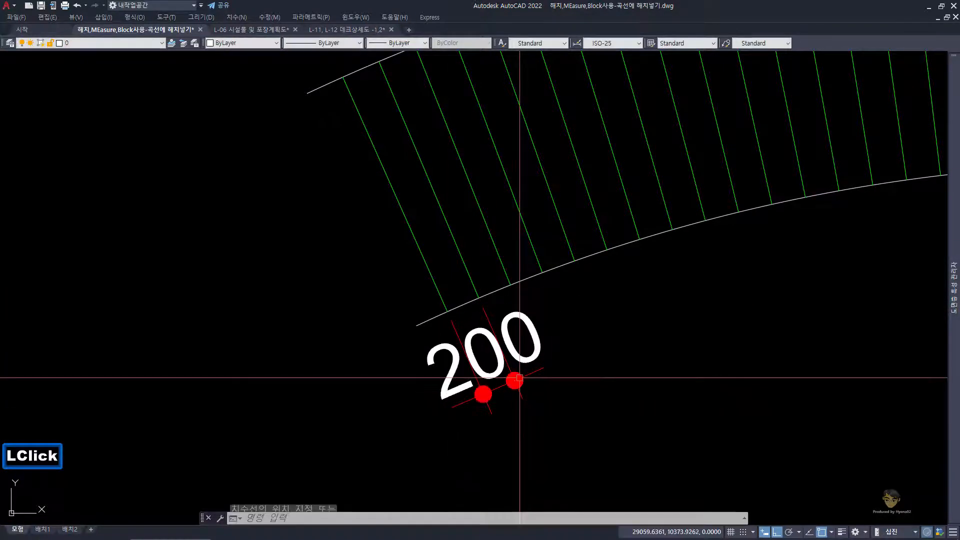
scroll(499, 313, down, 2)
middle_drag(498, 313, 400, 306)
key(Escape)
key(Escape)
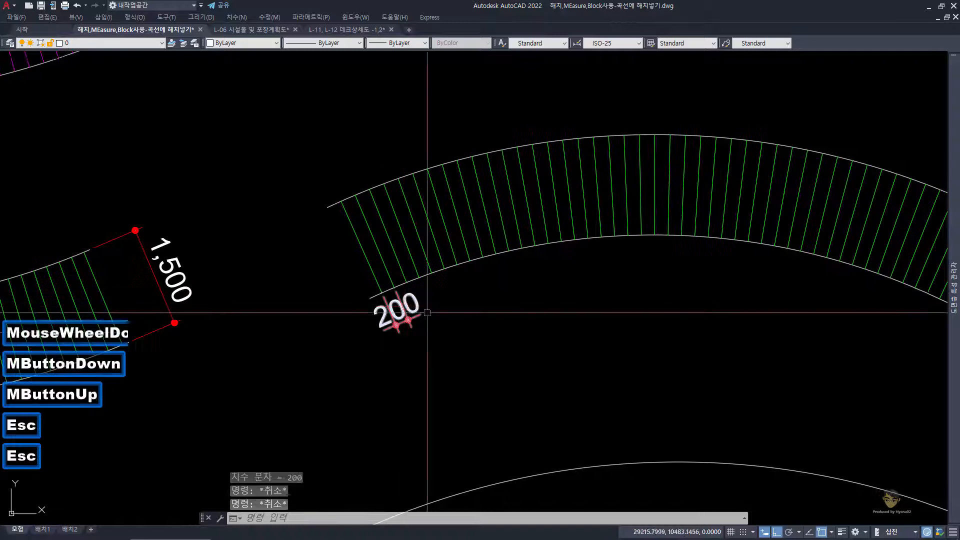
Step: Erase the aligned dimension placed below the green deck's first planks
click(400, 307)
text(e)
key(space)
key(Escape)
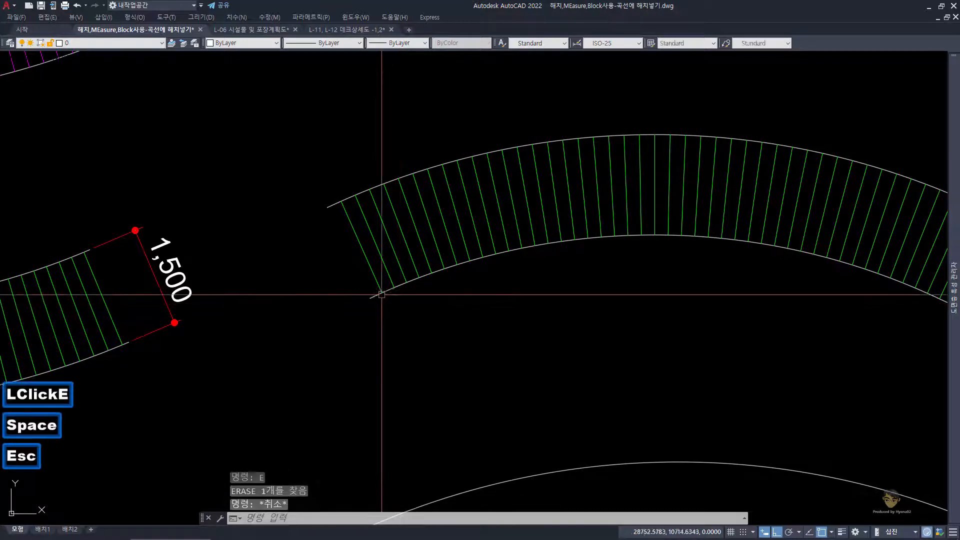
key(Escape)
key(Return)
key(Escape)
key(Escape)
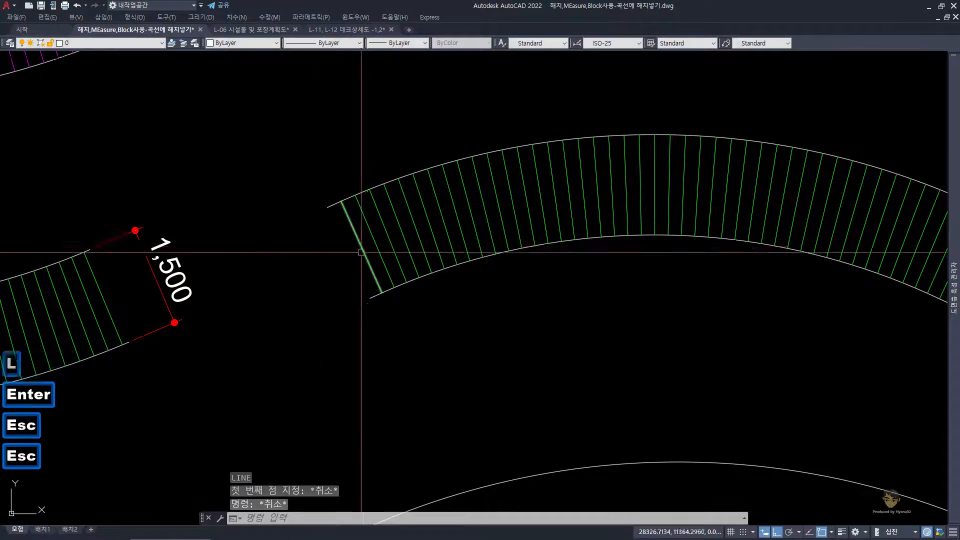
Step: Mirror the second green plank about the first one to close the deck's open starting end, keeping the original plank
scroll(385, 250, up, 2)
click(387, 248)
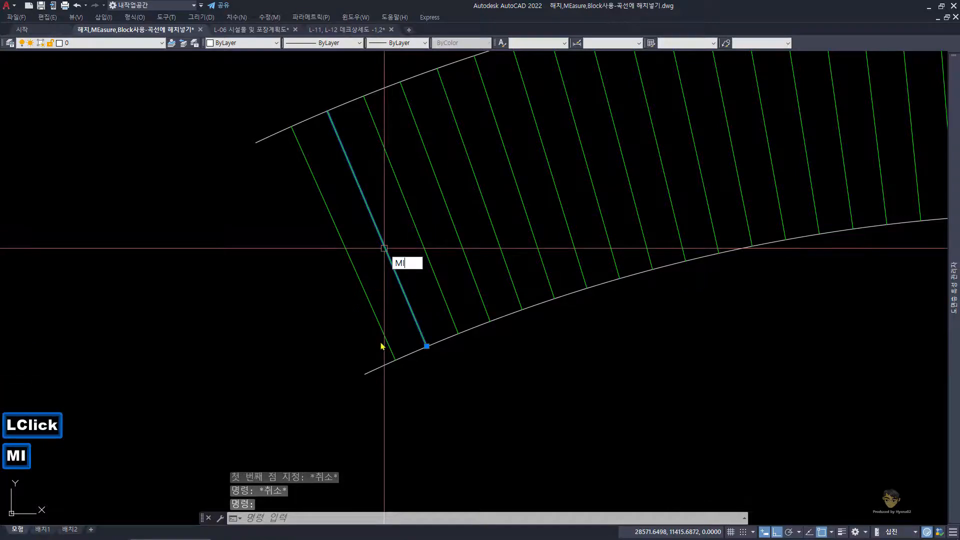
text(MI)
key(space)
click(395, 359)
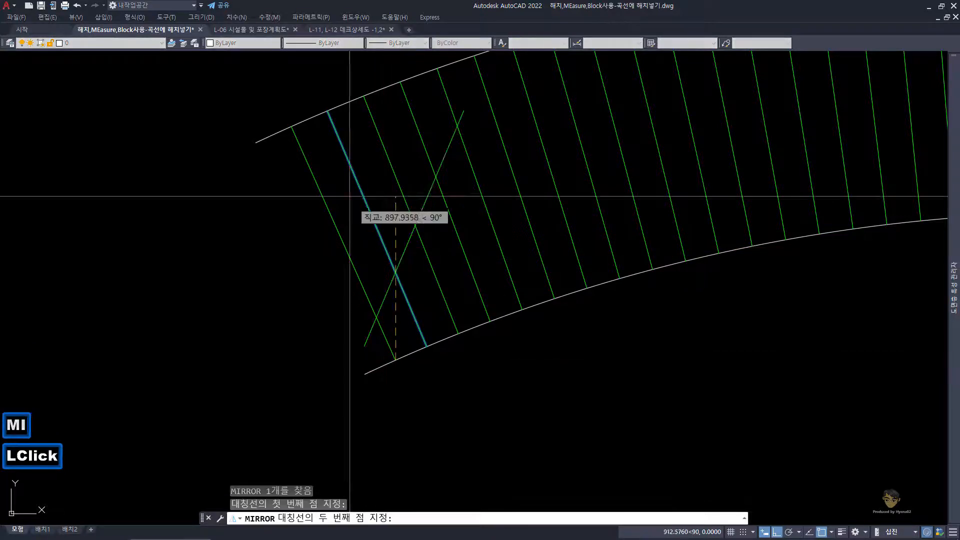
click(293, 134)
key(space)
Step: Examine the green deck's far end, check the plank size in the question notes text file, and return to the AutoCAD drawing
scroll(789, 235, down, 4)
scroll(874, 222, up, 1)
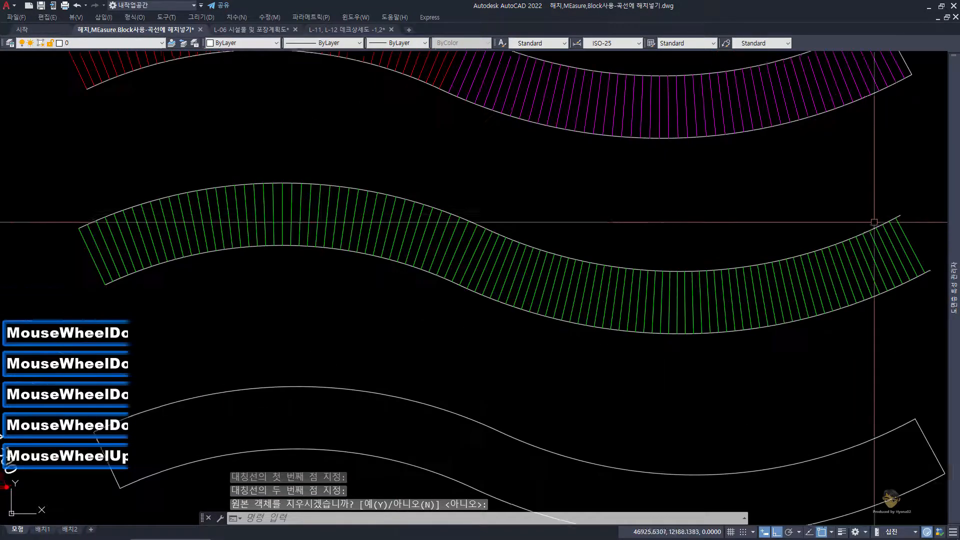
middle_click(874, 221)
scroll(754, 247, up, 3)
key(Escape)
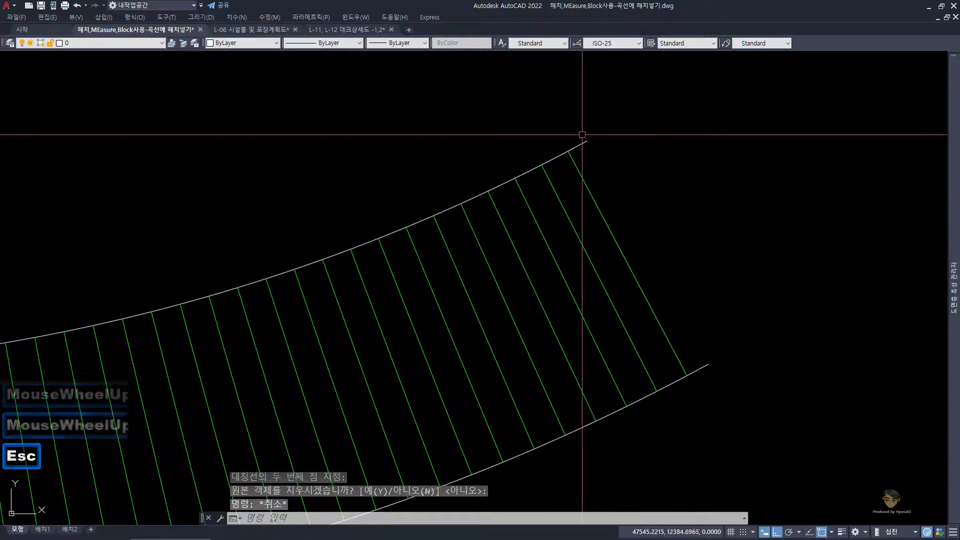
scroll(600, 160, down, 4)
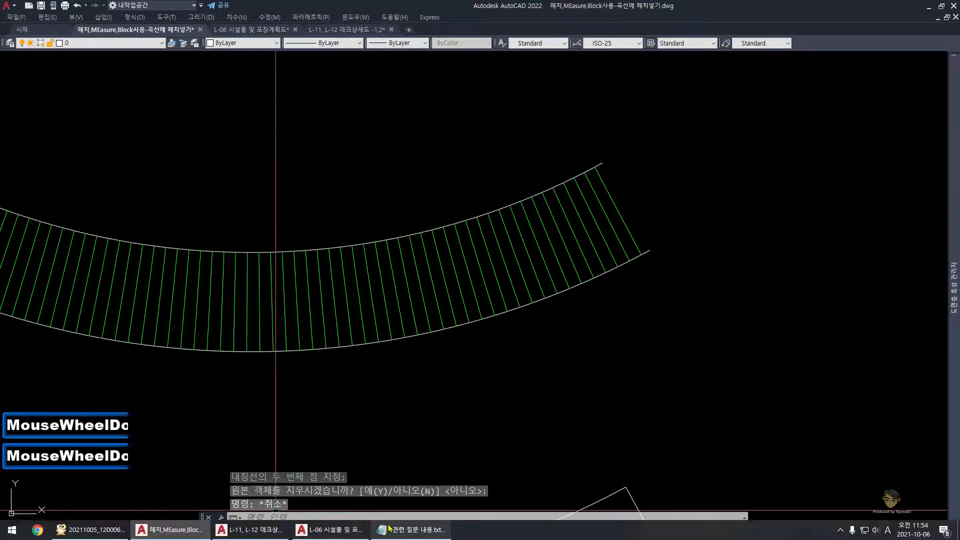
click(390, 529)
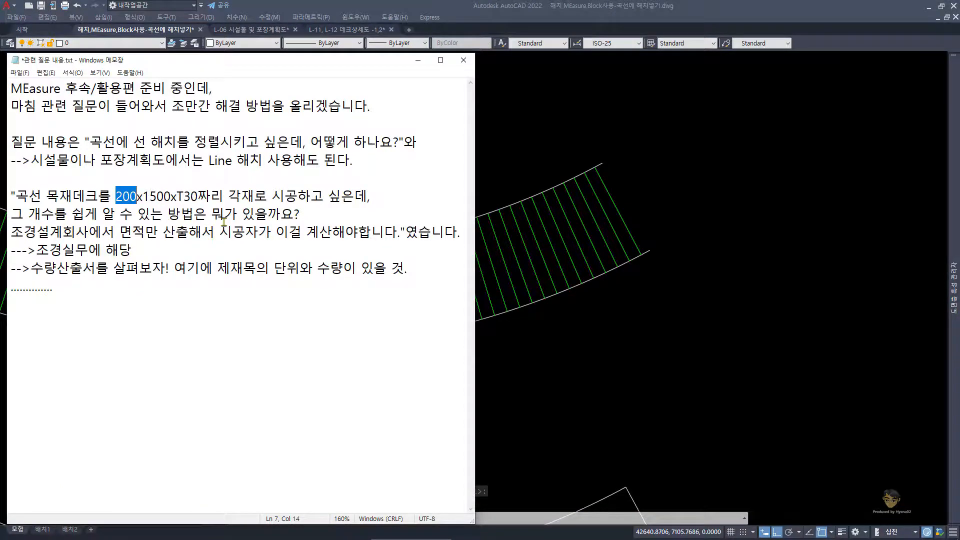
click(622, 407)
scroll(574, 360, down, 2)
middle_drag(575, 360, 550, 324)
key(Escape)
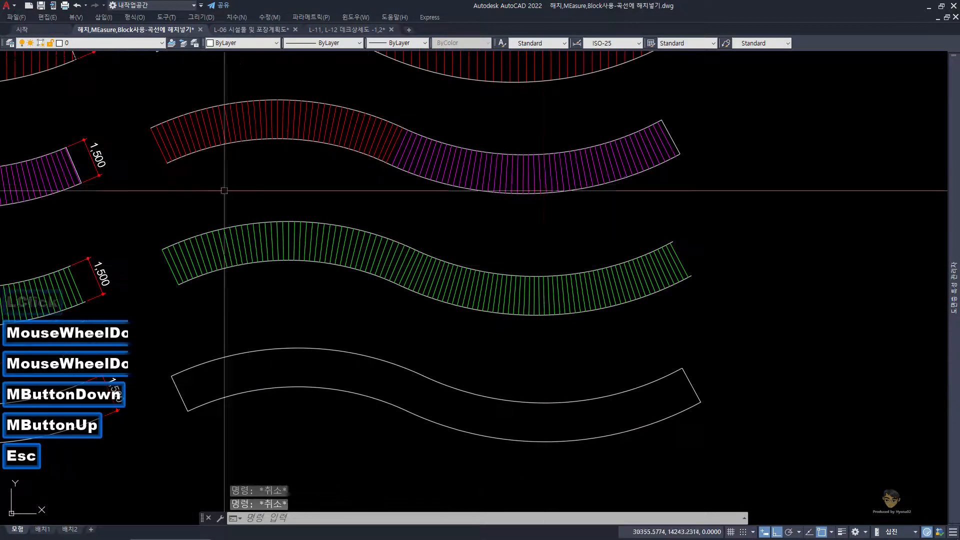
Step: Try to move all the green planks, leaving the deck's two boundary curves out of the selection
click(145, 192)
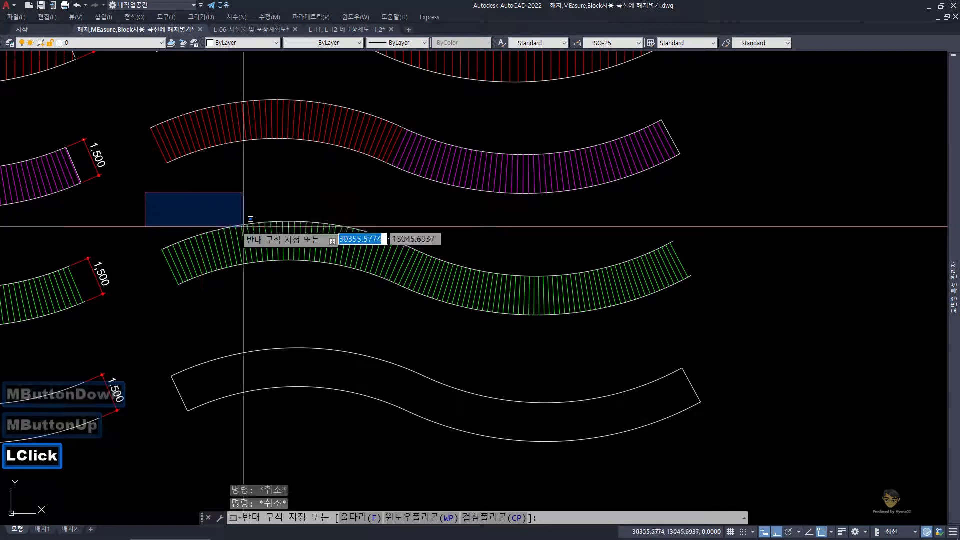
click(713, 336)
scroll(156, 245, up, 6)
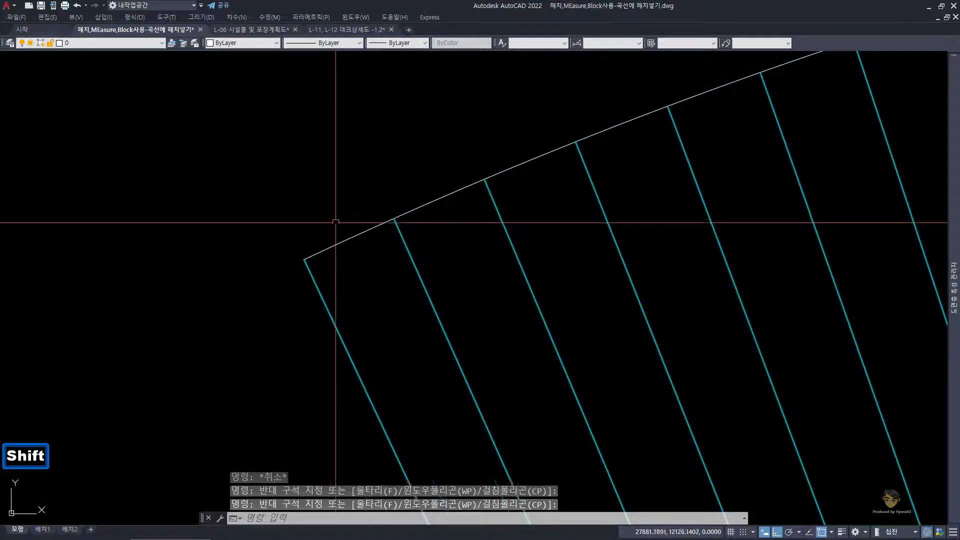
scroll(336, 221, down, 3)
middle_drag(322, 229, 446, 375)
key(shift)
key(shift)
shift+click(466, 361)
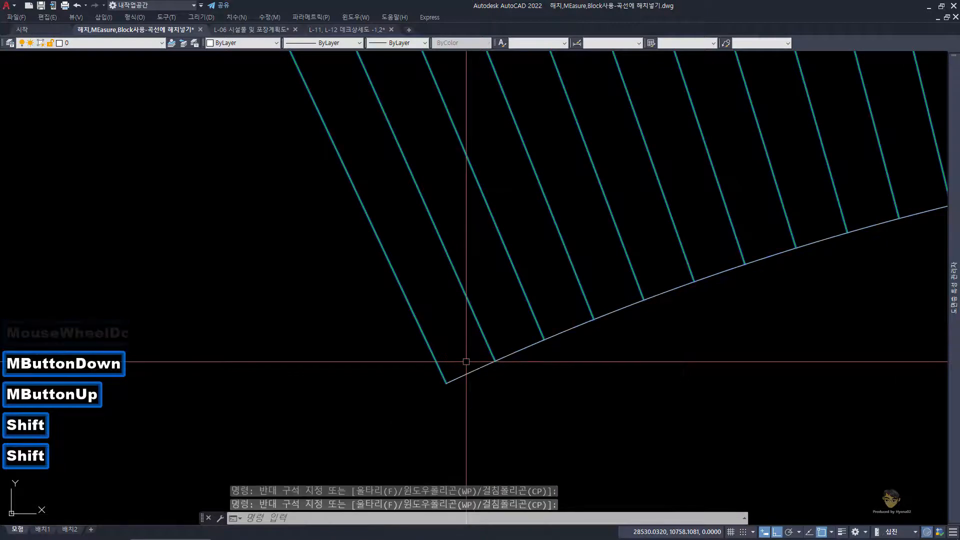
scroll(466, 360, down, 5)
middle_drag(448, 316, 294, 251)
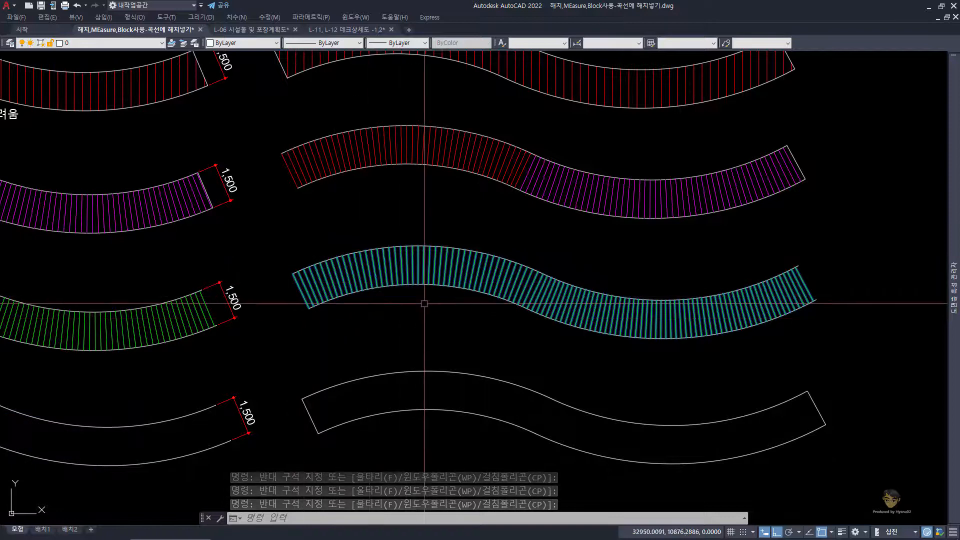
text(M)
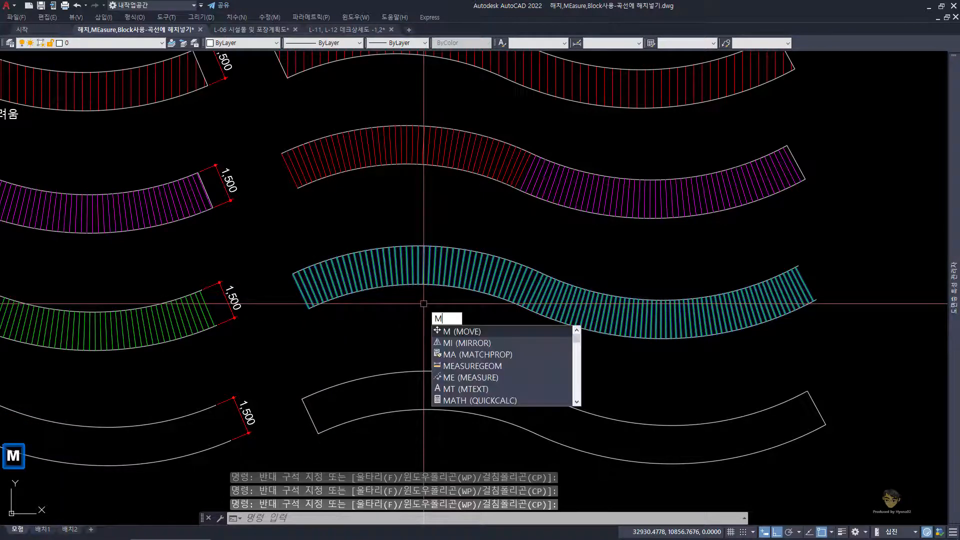
key(space)
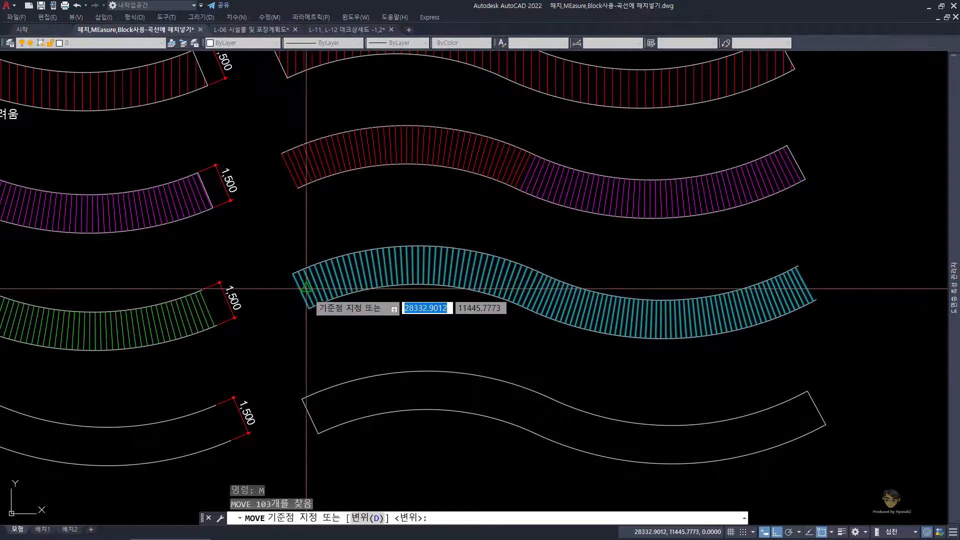
scroll(735, 288, up, 2)
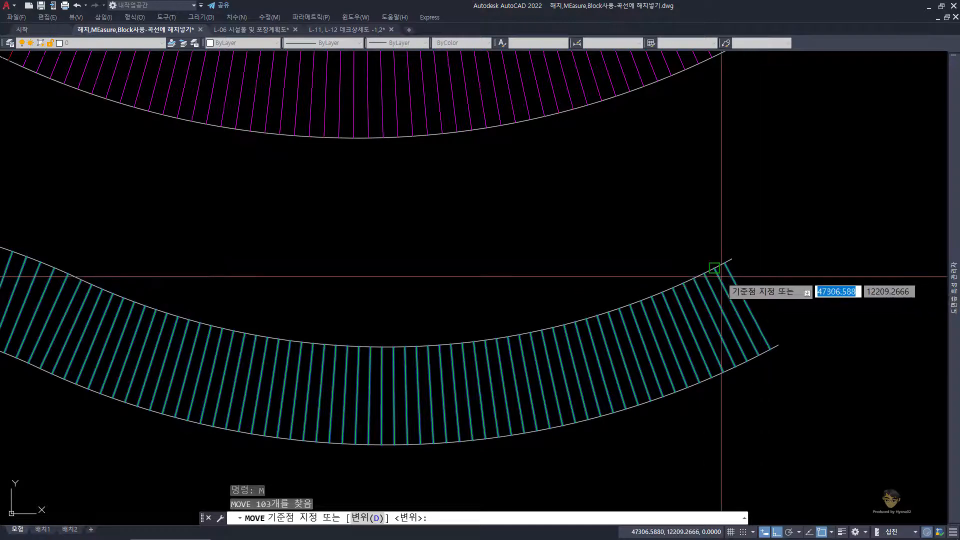
scroll(706, 267, down, 2)
key(Escape)
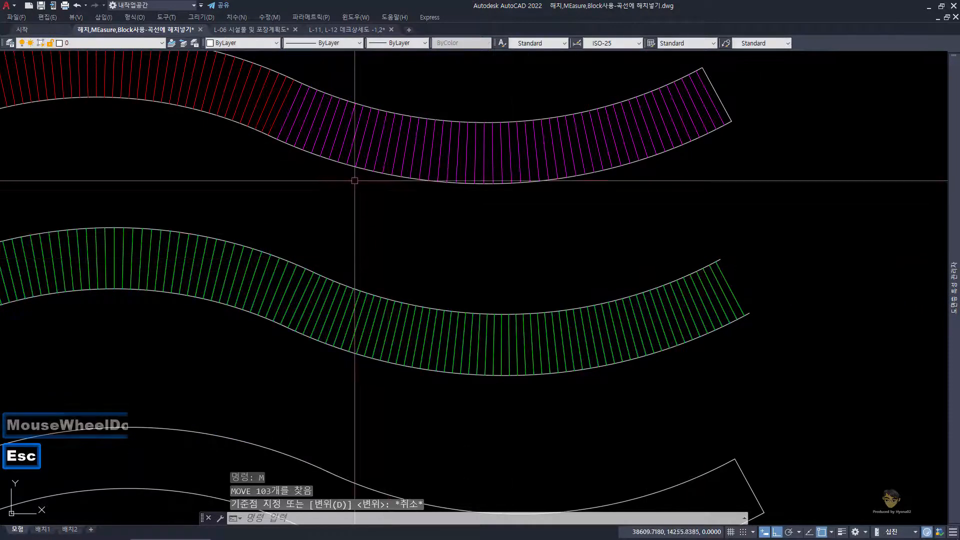
Step: Examine the junction where red planks meet magenta ones on the deck above the green one
middle_drag(353, 181, 345, 238)
scroll(329, 184, up, 2)
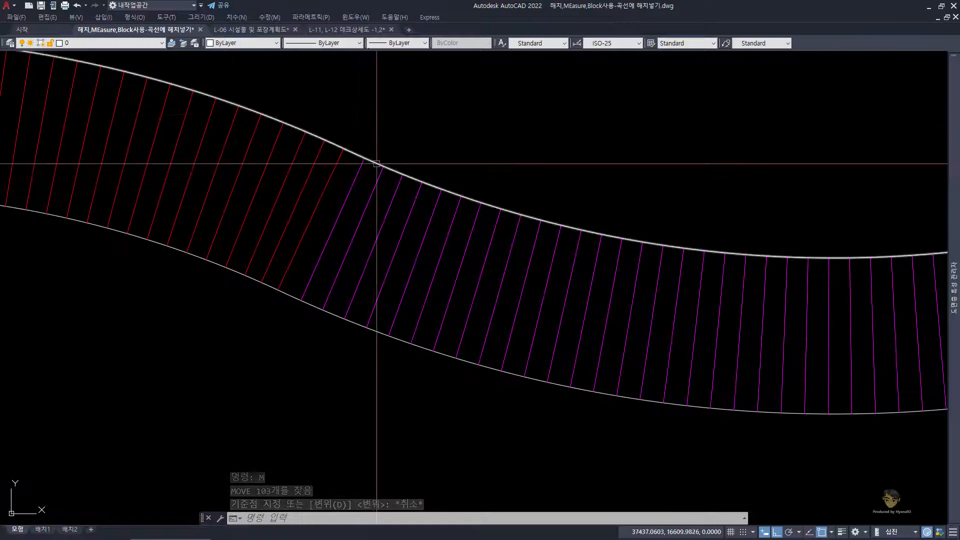
scroll(360, 167, up, 2)
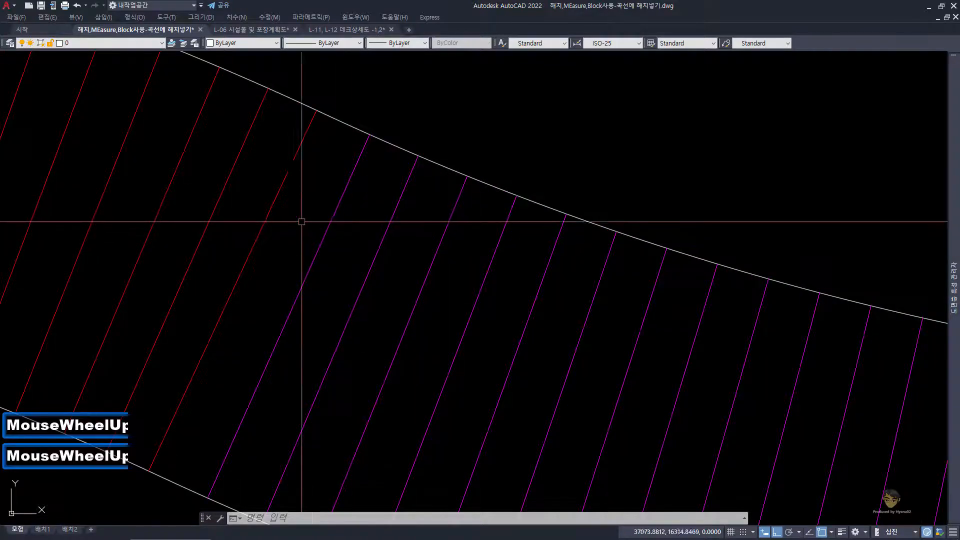
scroll(363, 206, down, 3)
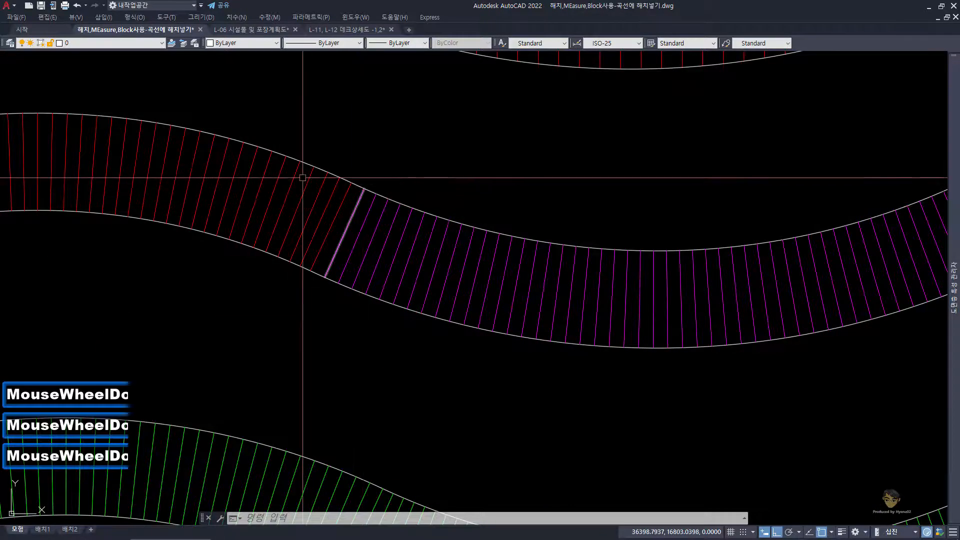
Step: Add an aligned dimension between the lower ends of the first two red planks, with Ortho off, placed below the deck
middle_drag(303, 177, 564, 200)
middle_drag(143, 281, 328, 248)
scroll(231, 254, up, 2)
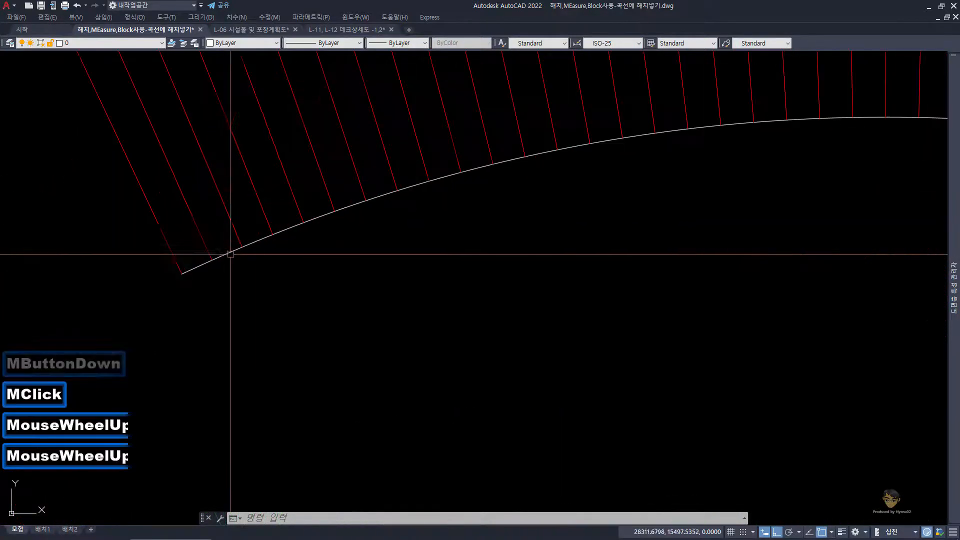
text(DA)
key(space)
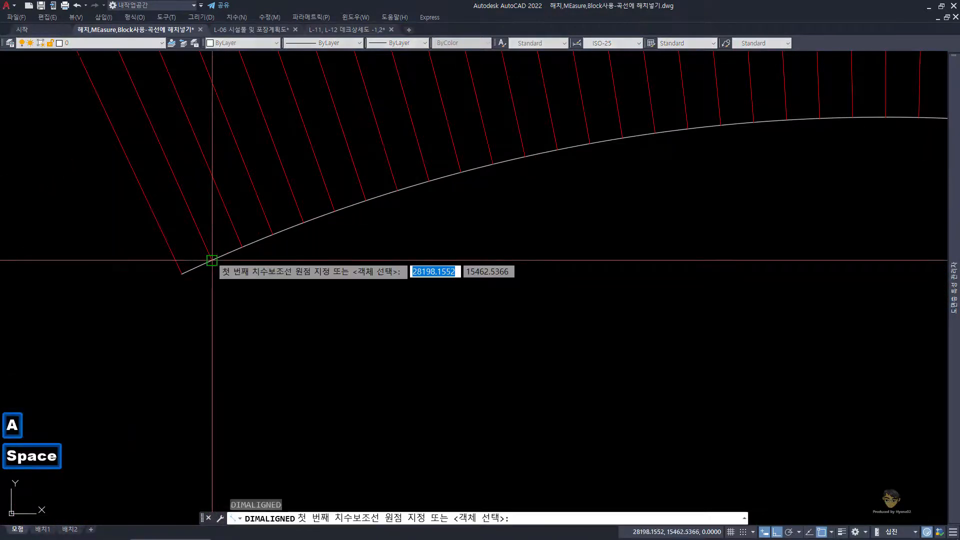
click(212, 260)
click(182, 274)
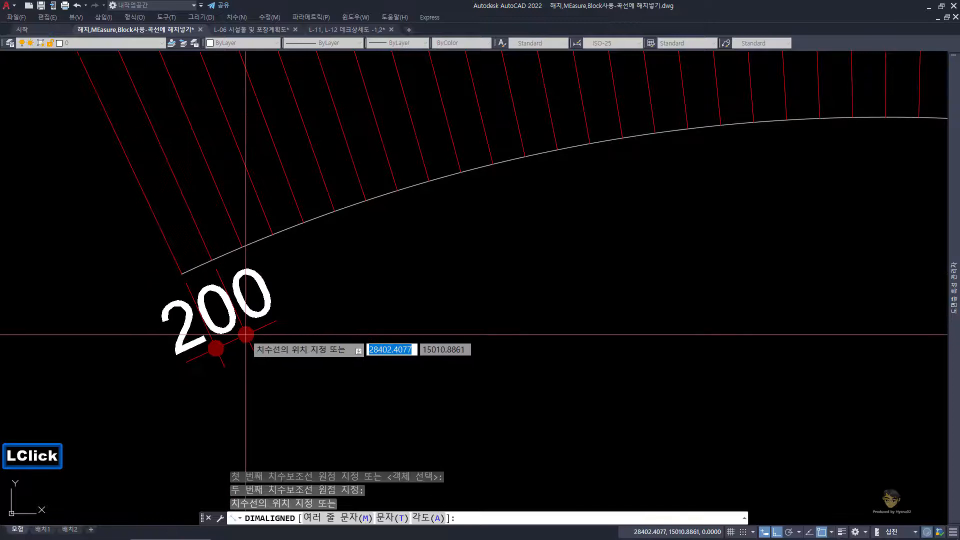
key(F8)
click(255, 322)
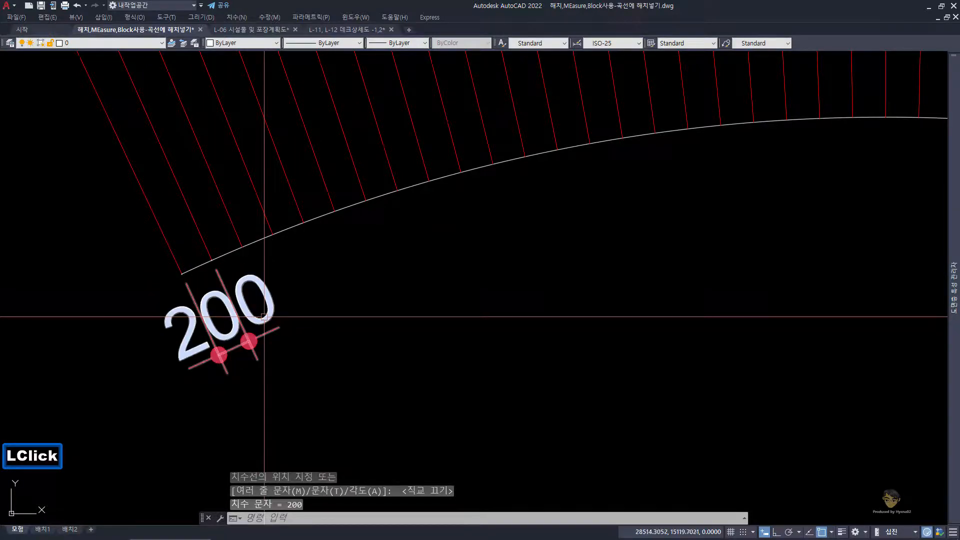
scroll(257, 322, down, 2)
key(Escape)
Step: Add an aligned dimension between the upper ends of the fifth and sixth red planks, placed above the outer curve
scroll(249, 183, up, 2)
text(da)
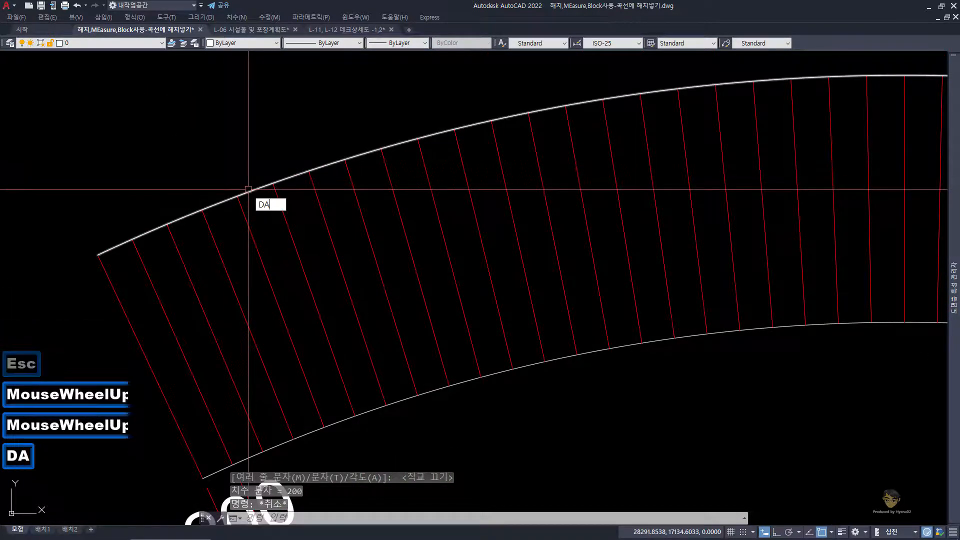
key(space)
click(273, 183)
click(243, 197)
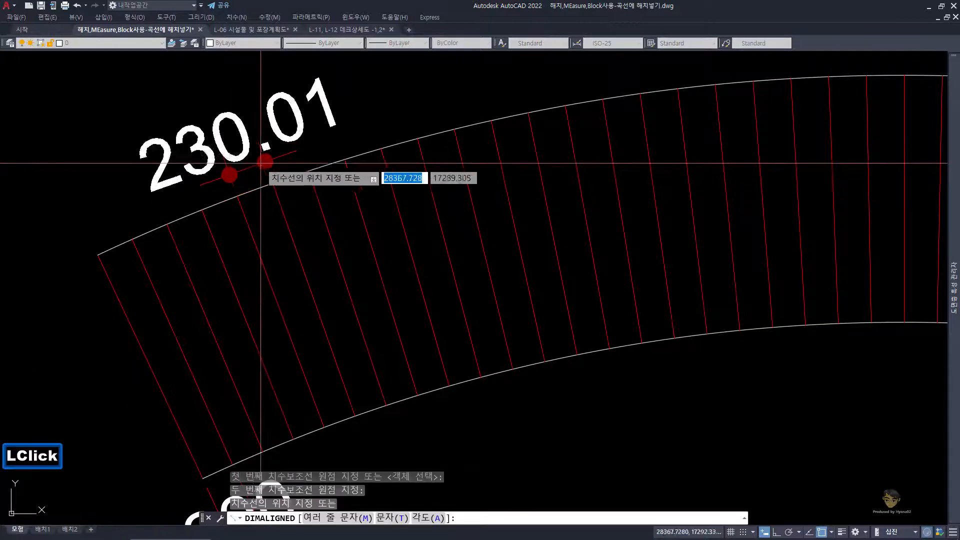
click(258, 150)
scroll(258, 150, down, 3)
middle_drag(332, 319, 318, 196)
key(Escape)
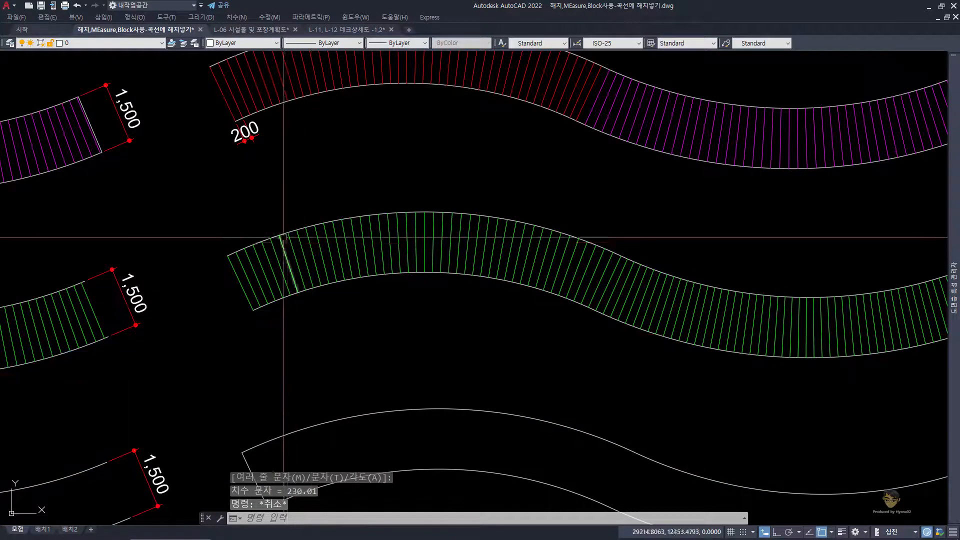
Step: Dimension the spacing between the lower ends of the green deck's first two planks with an aligned dimension below the curve
scroll(284, 238, up, 1)
middle_drag(284, 320, 285, 261)
scroll(246, 296, up, 2)
text(DA)
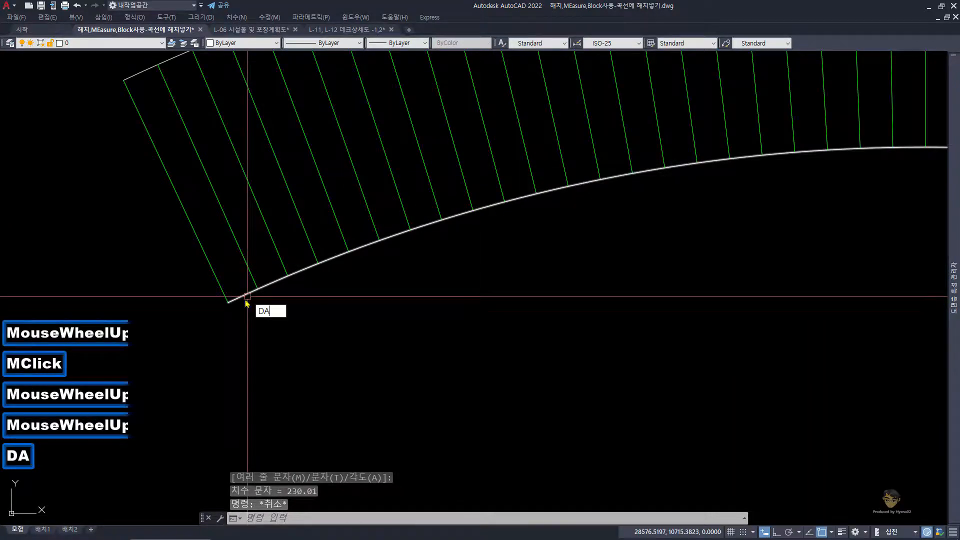
key(space)
click(228, 301)
click(257, 289)
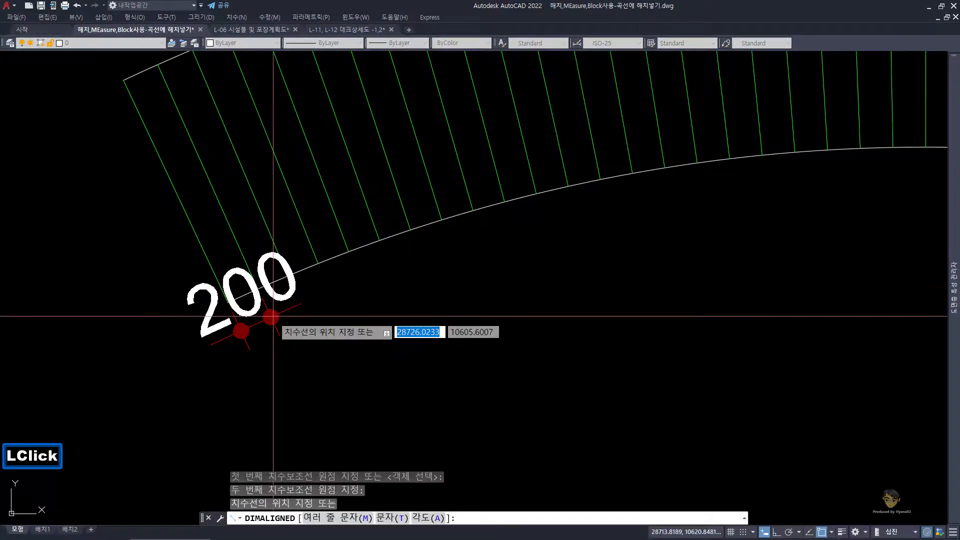
click(302, 373)
scroll(270, 260, down, 2)
middle_drag(270, 256, 264, 326)
key(Escape)
Step: Add an aligned dimension between the upper ends of the green deck's fourth and fifth planks, placed above the outer curve
scroll(216, 208, up, 1)
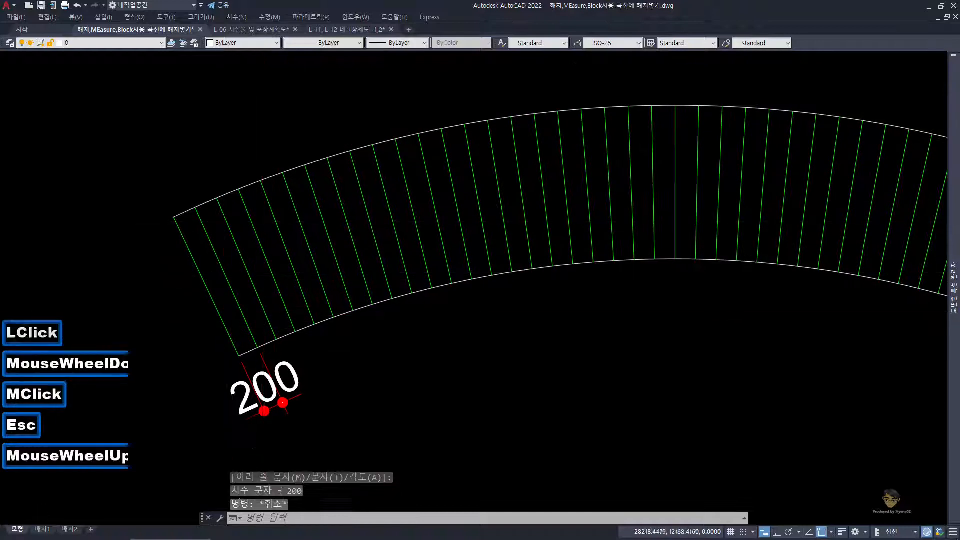
text(DA)
key(space)
click(252, 183)
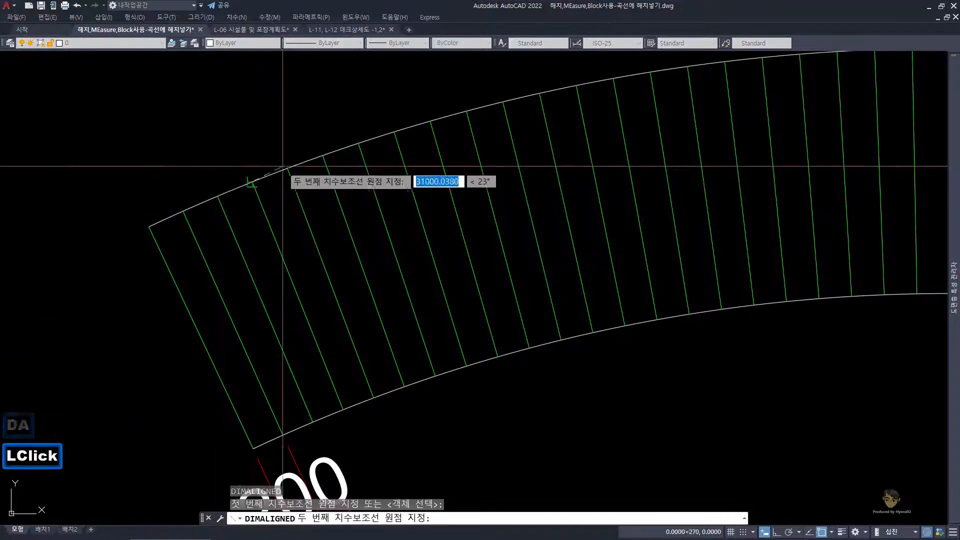
click(282, 165)
scroll(262, 139, down, 1)
middle_drag(262, 139, 262, 230)
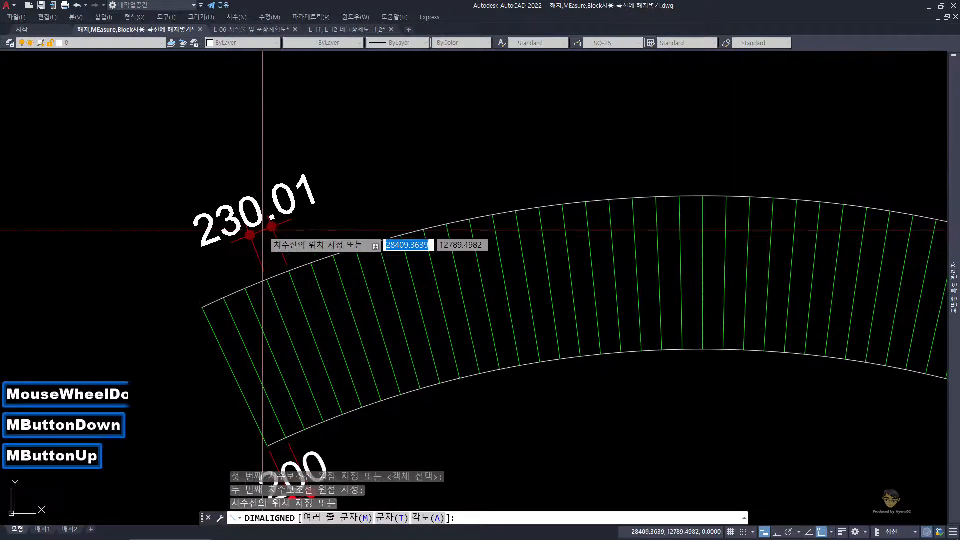
click(263, 230)
scroll(264, 235, down, 2)
middle_drag(264, 75, 264, 162)
scroll(264, 159, up, 1)
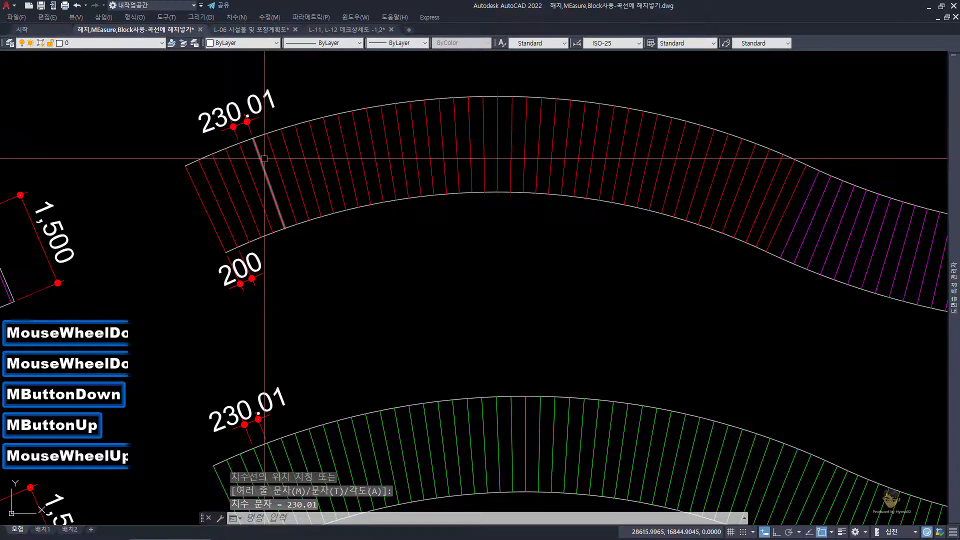
key(Escape)
Step: Dimension the spacing between the upper ends of the second and third magenta planks with an aligned dimension above the curve
scroll(259, 230, down, 2)
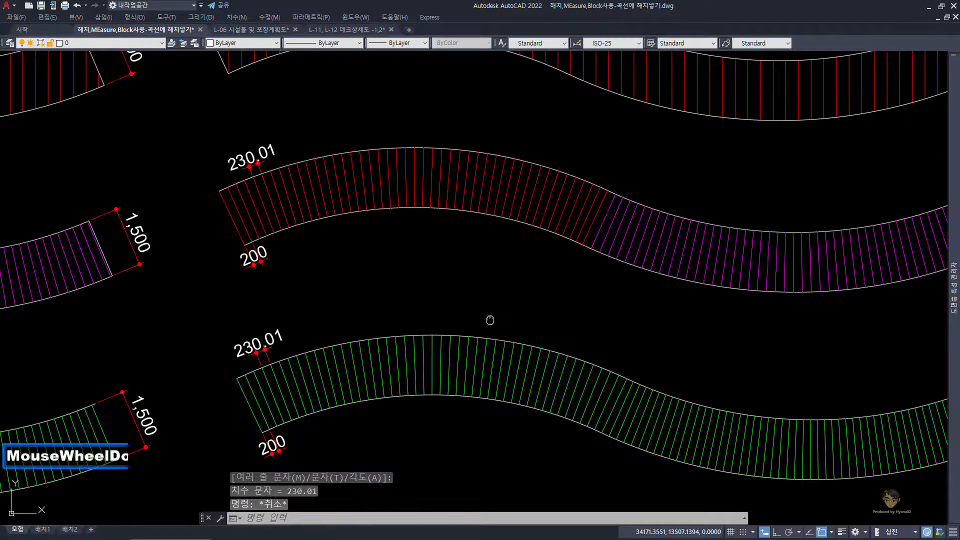
middle_drag(490, 320, 393, 250)
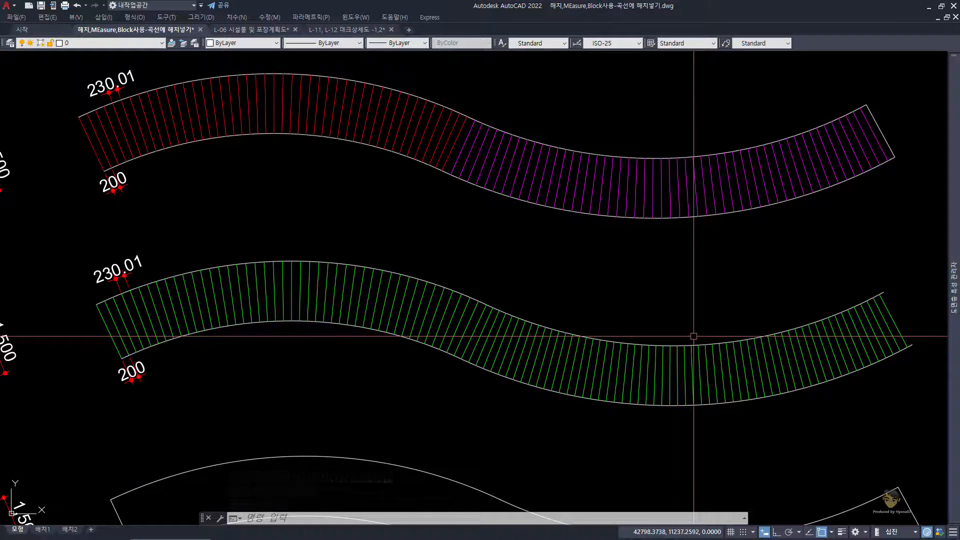
middle_drag(543, 205, 497, 197)
scroll(477, 157, up, 3)
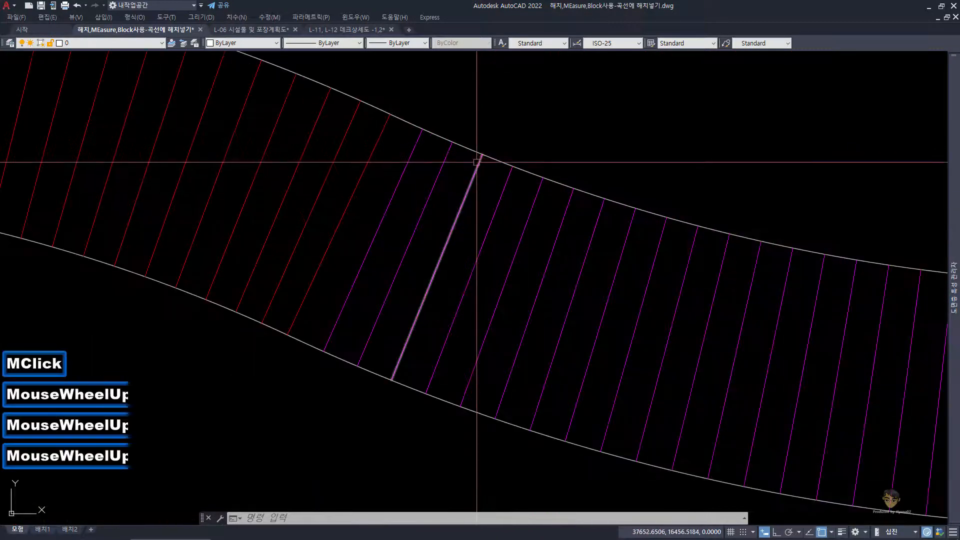
text(DA)
key(space)
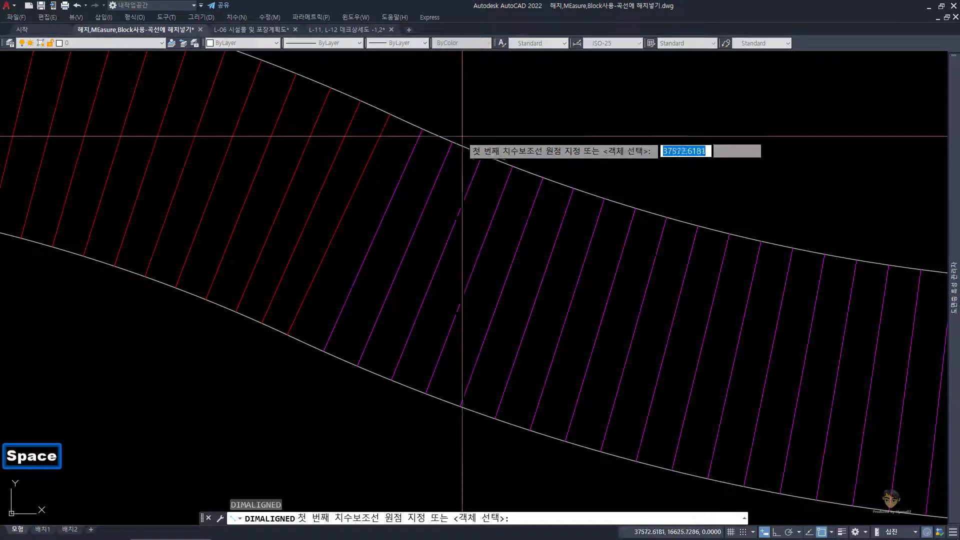
click(453, 145)
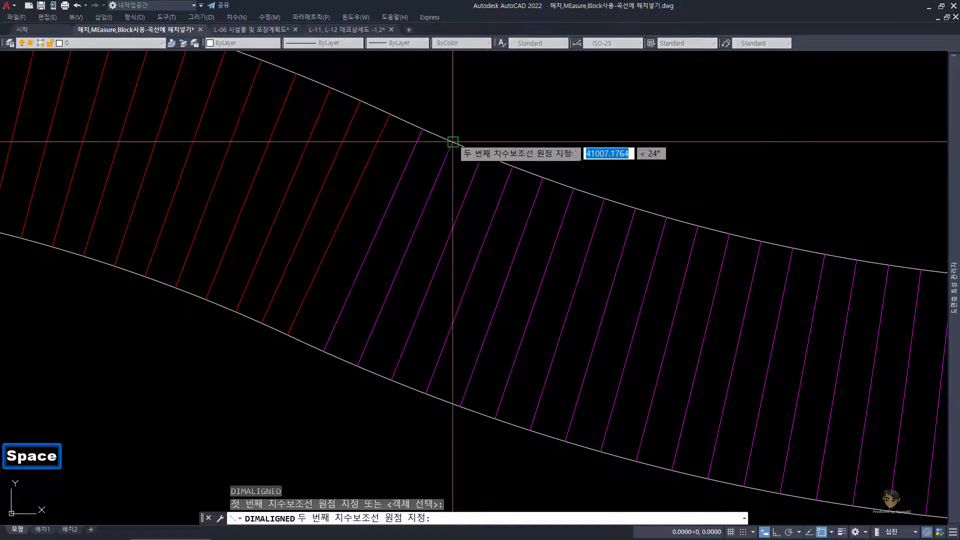
click(483, 154)
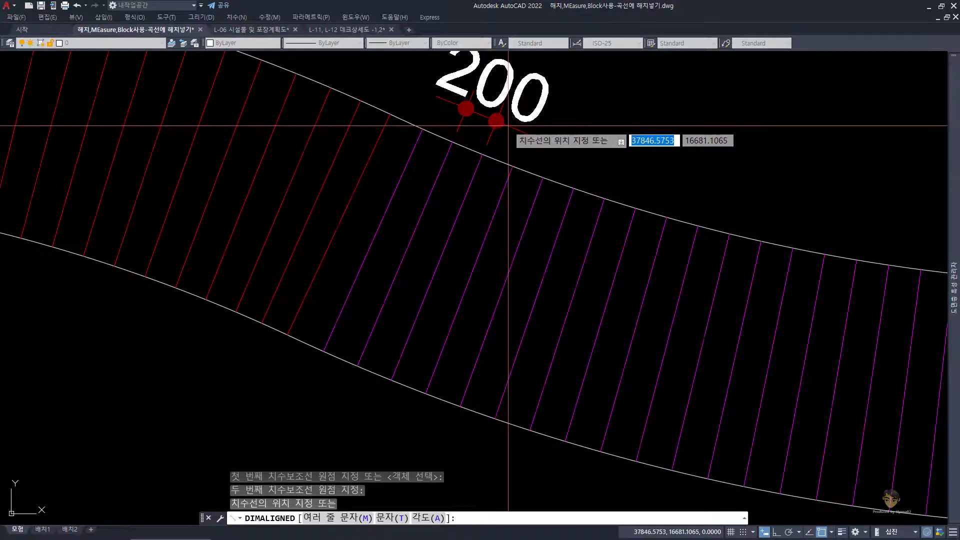
click(508, 126)
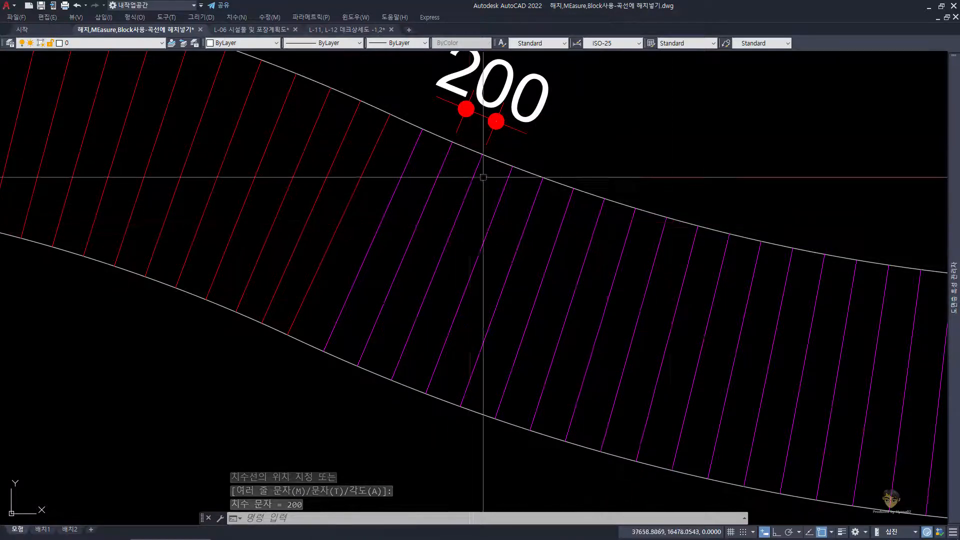
Step: Add an aligned dimension between the lower ends of the second and third magenta planks, placed below the deck
scroll(471, 232, down, 2)
middle_drag(444, 333, 461, 294)
text(DIMA)
key(space)
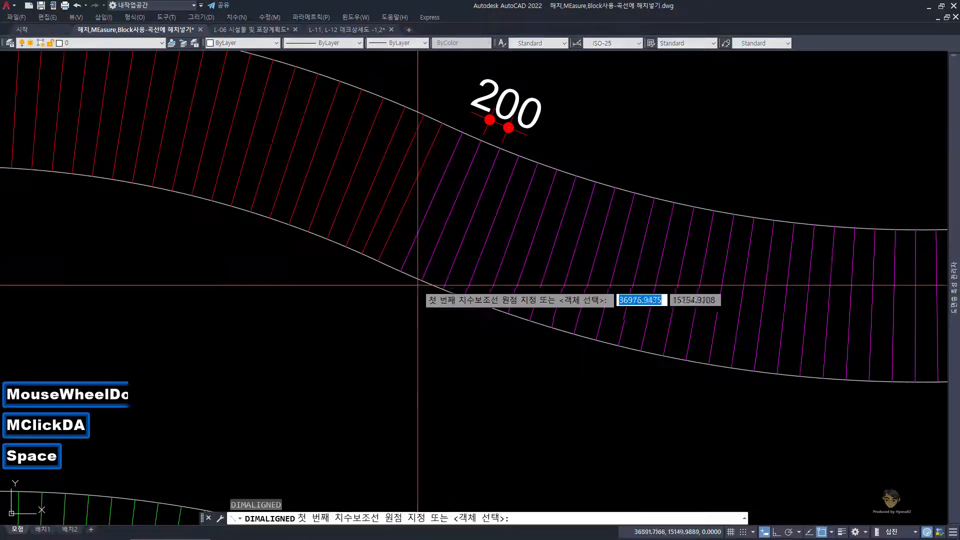
click(422, 281)
click(443, 289)
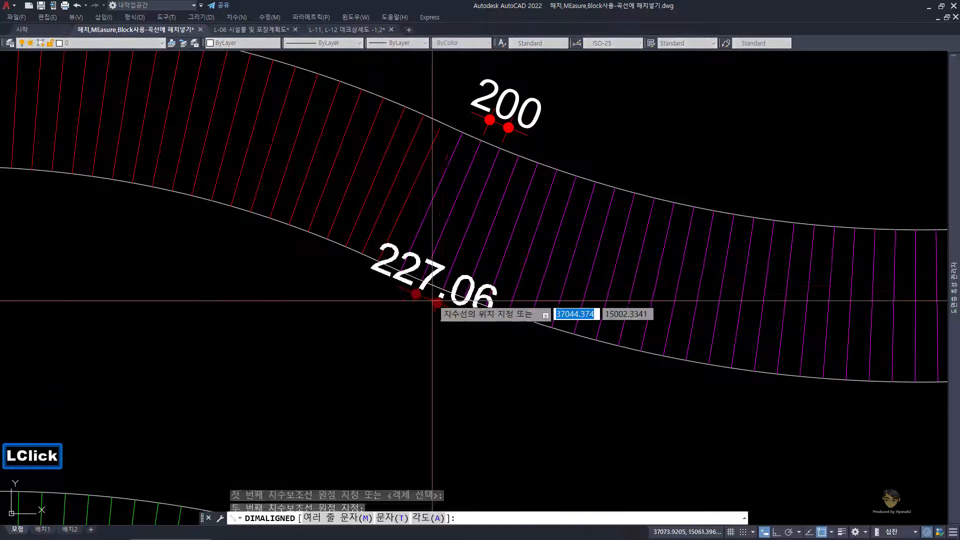
click(410, 335)
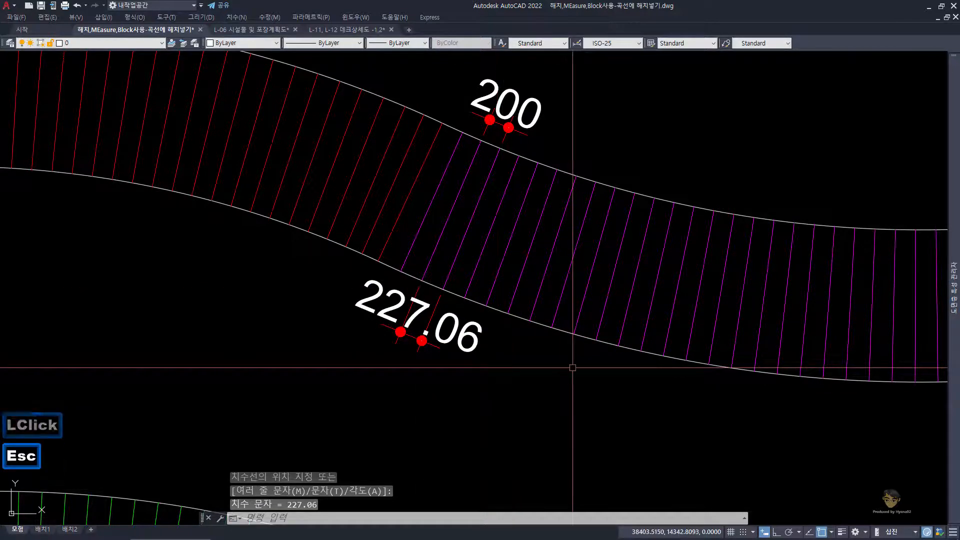
Step: Add another aligned dimension between the lower ends of two adjacent magenta planks farther along the curve, placed below the deck
middle_drag(530, 330, 527, 326)
key(space)
click(592, 335)
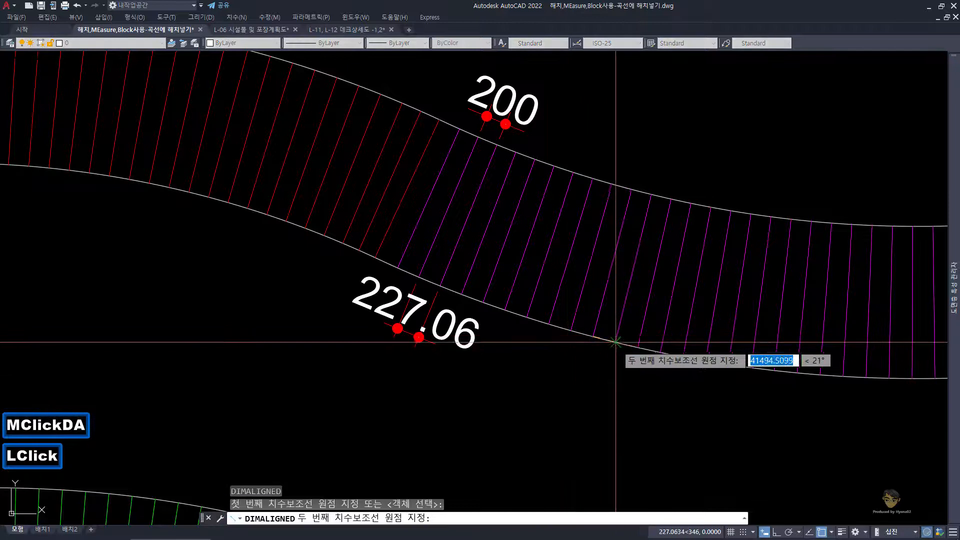
click(613, 341)
click(593, 391)
scroll(593, 391, down, 2)
middle_drag(600, 413, 536, 302)
key(Escape)
middle_drag(550, 350, 553, 300)
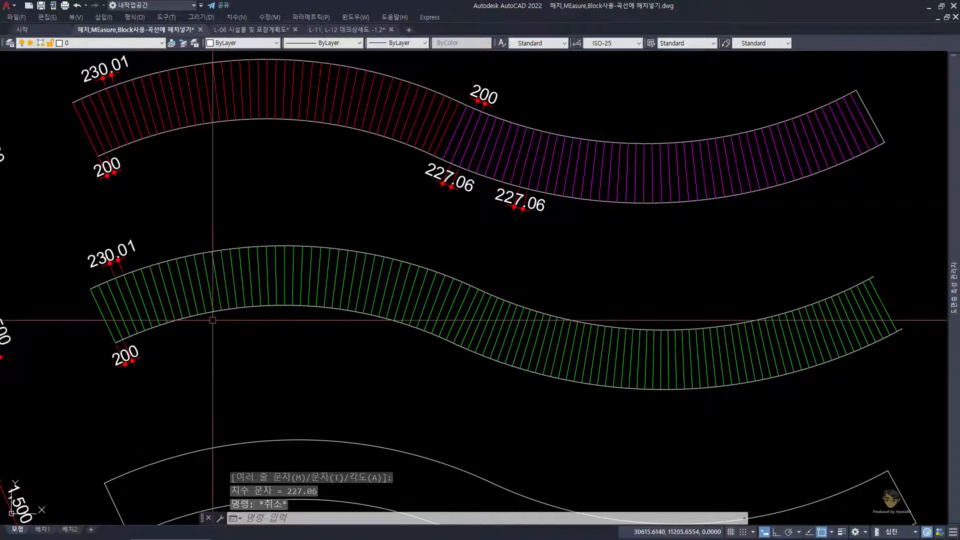
Step: Dimension the spacing between the upper ends of two adjacent green planks just past the curve reversal, placed above the deck
scroll(517, 312, up, 2)
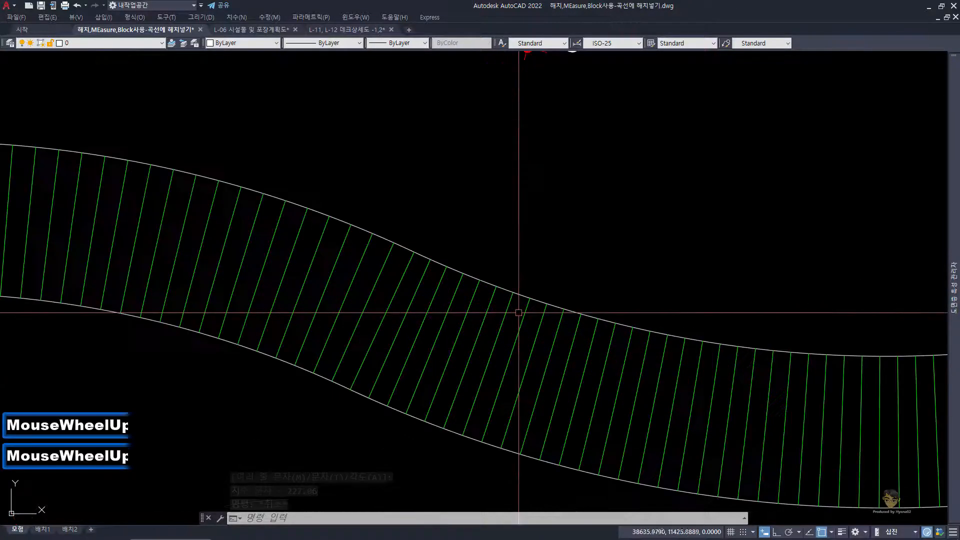
middle_drag(518, 314, 486, 269)
text(DA)
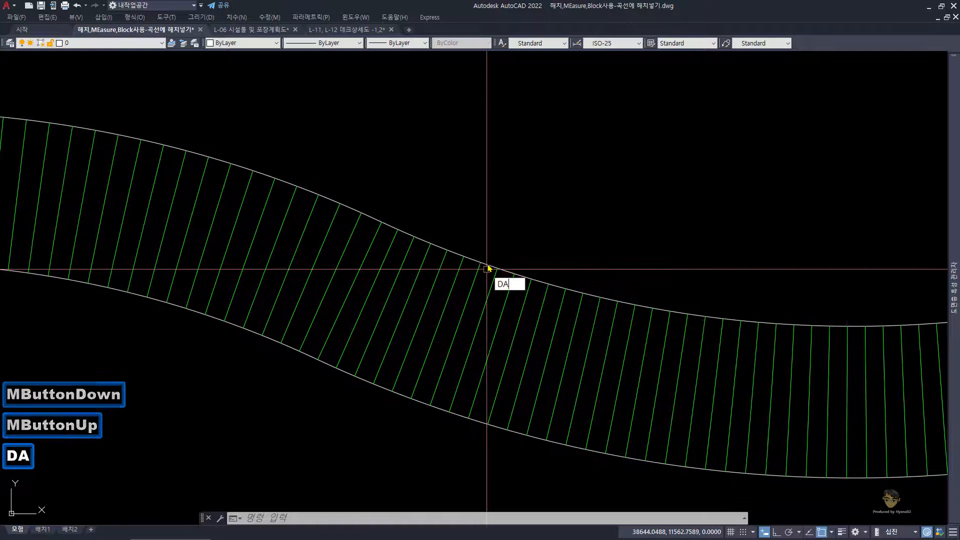
key(space)
click(493, 266)
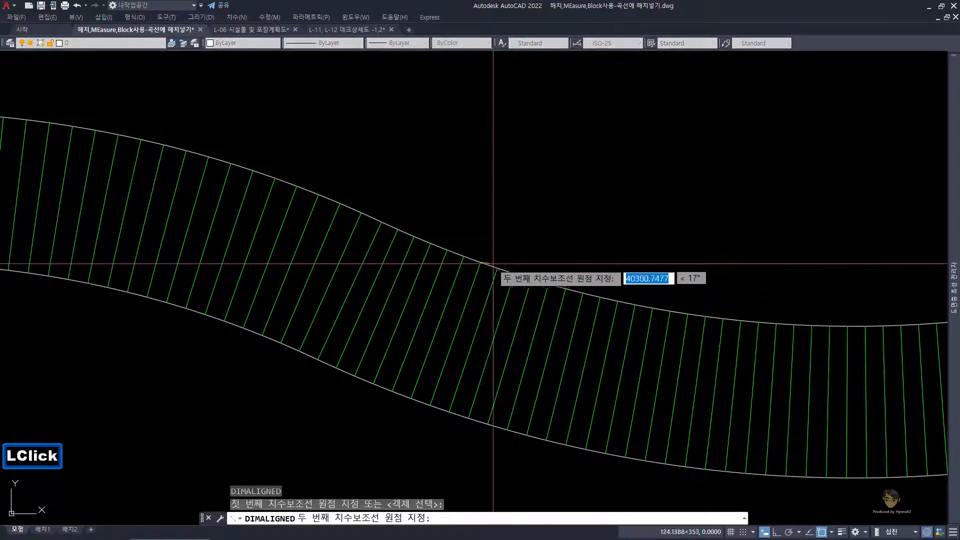
click(498, 267)
click(514, 237)
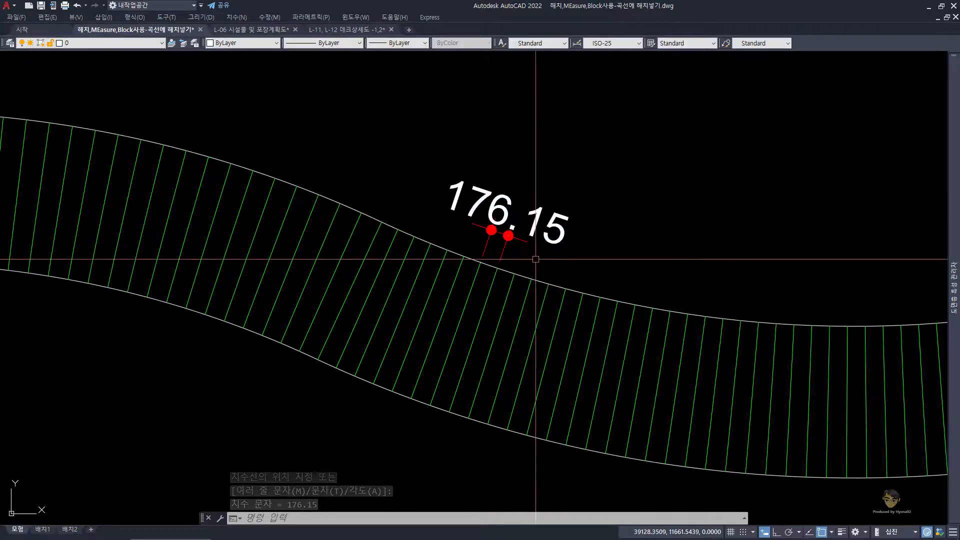
scroll(535, 258, down, 2)
middle_drag(500, 117, 500, 184)
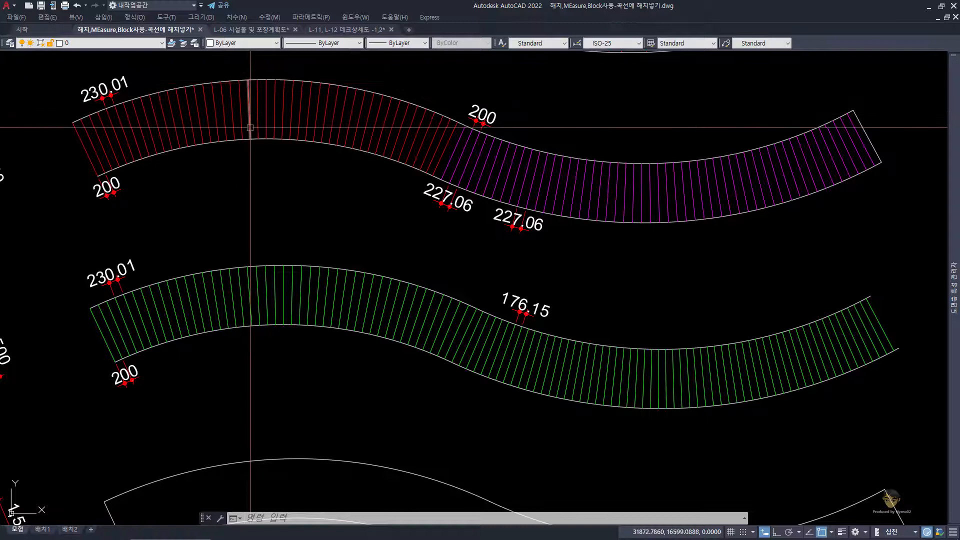
Step: Compare the plank spacing along the red-and-magenta deck with the green deck, especially where the curve reverses
scroll(250, 128, up, 2)
middle_drag(257, 137, 278, 187)
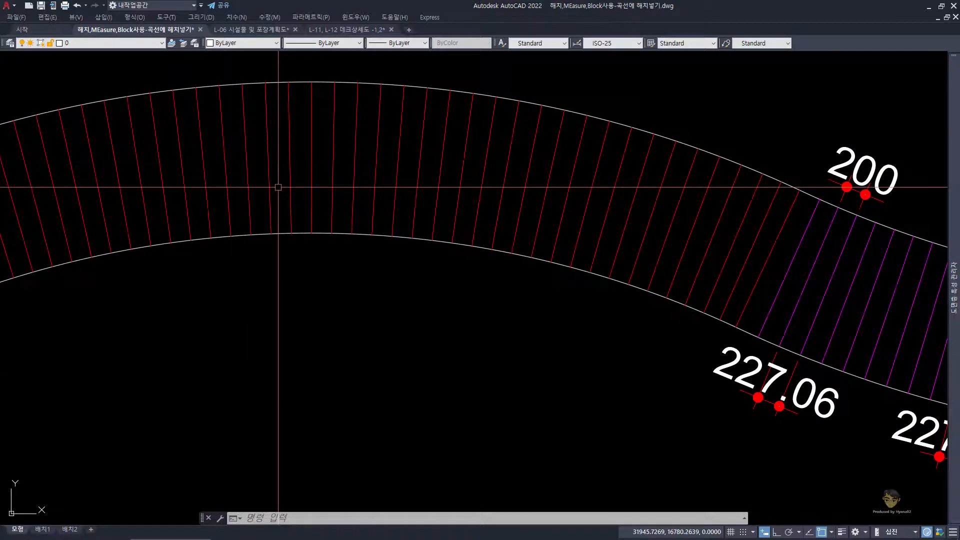
scroll(281, 182, down, 2)
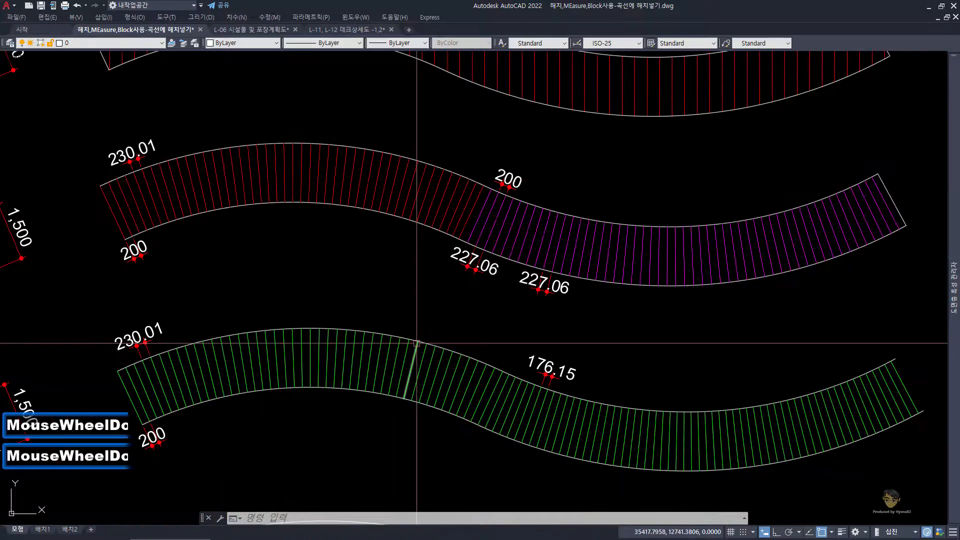
middle_drag(416, 344, 390, 245)
click(326, 202)
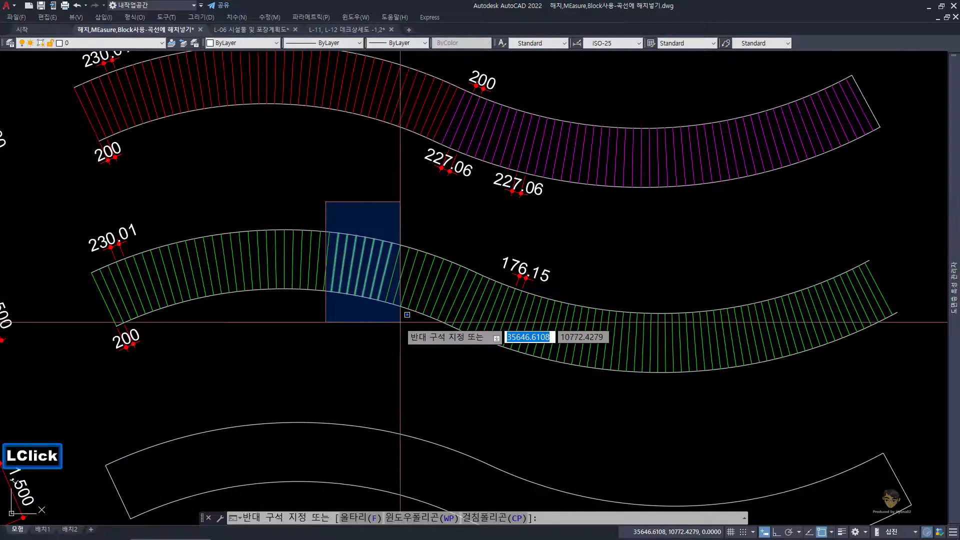
key(Escape)
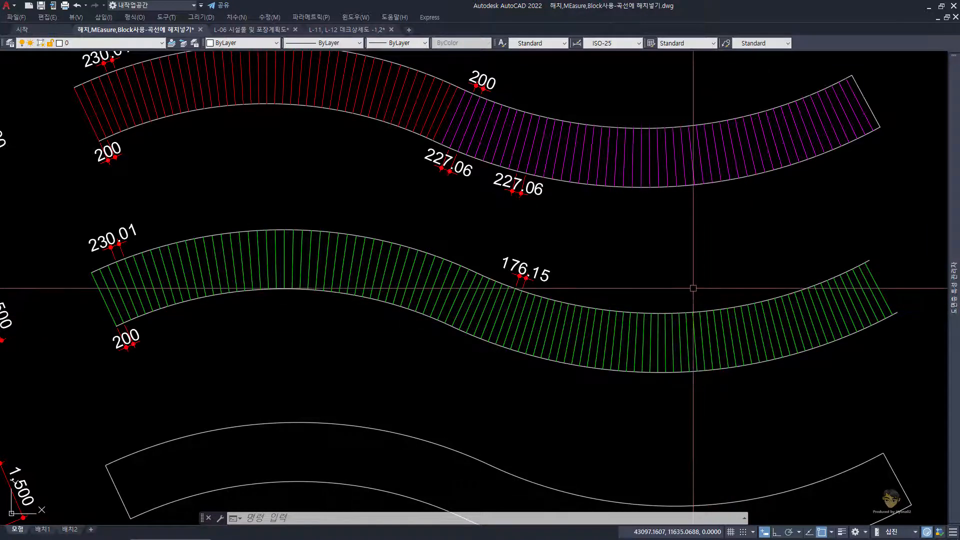
scroll(581, 296, up, 4)
middle_drag(531, 278, 560, 246)
key(Escape)
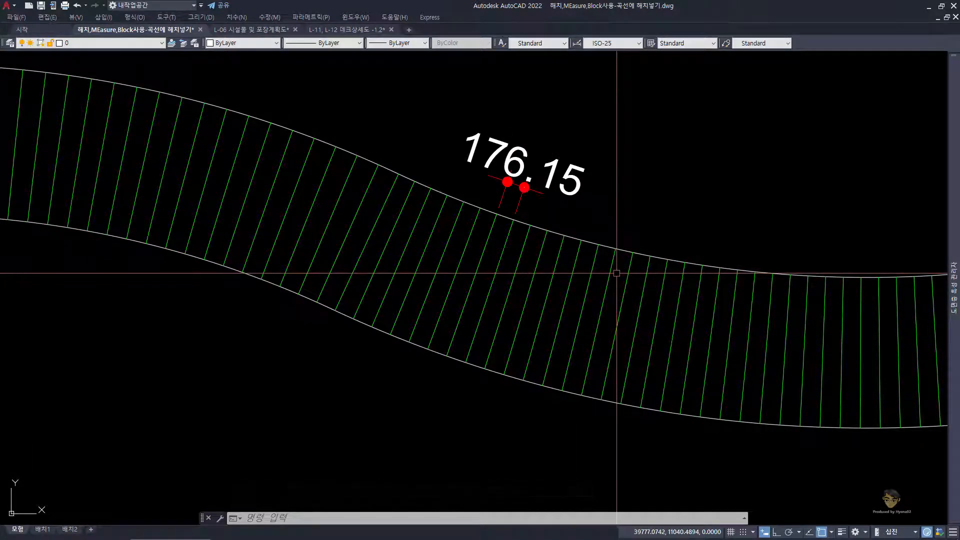
scroll(617, 273, down, 2)
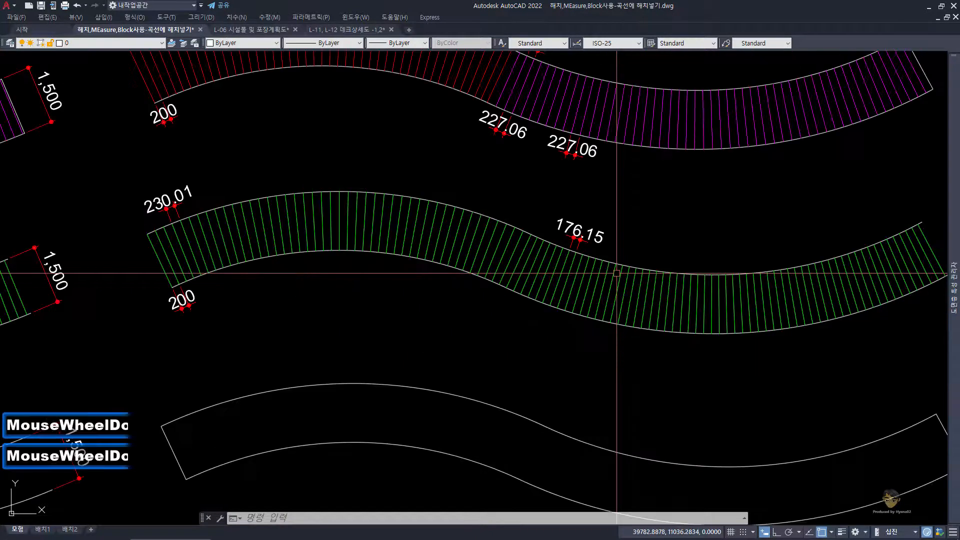
middle_drag(636, 268, 610, 296)
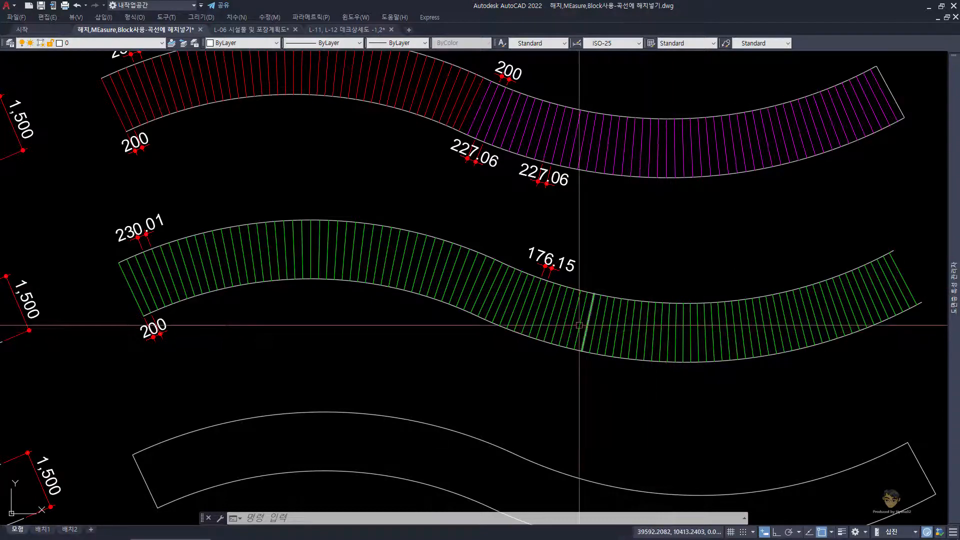
Step: Check the timber plank size in the Notepad question notes, and return to the drawing at the empty REC_Block deck
scroll(550, 354, down, 2)
middle_drag(400, 406, 577, 262)
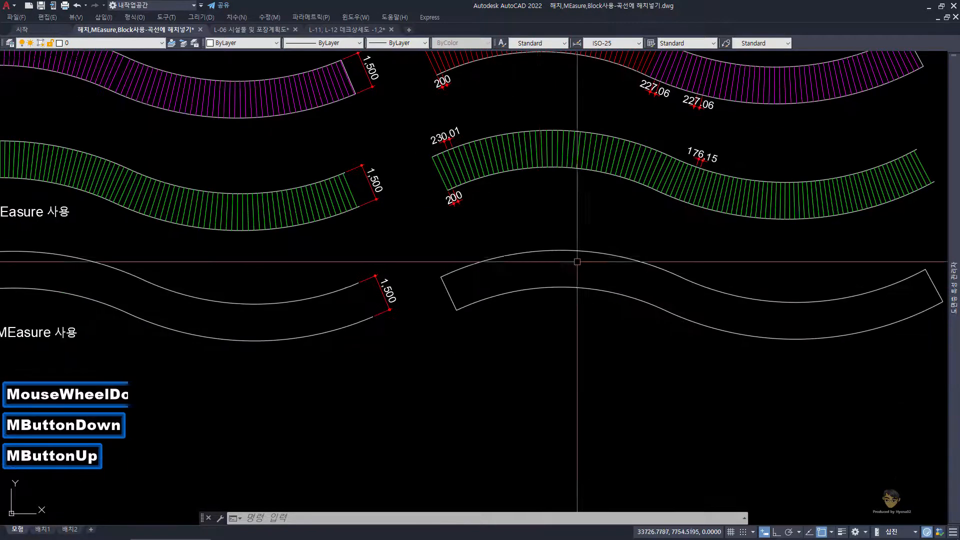
middle_drag(492, 254, 493, 255)
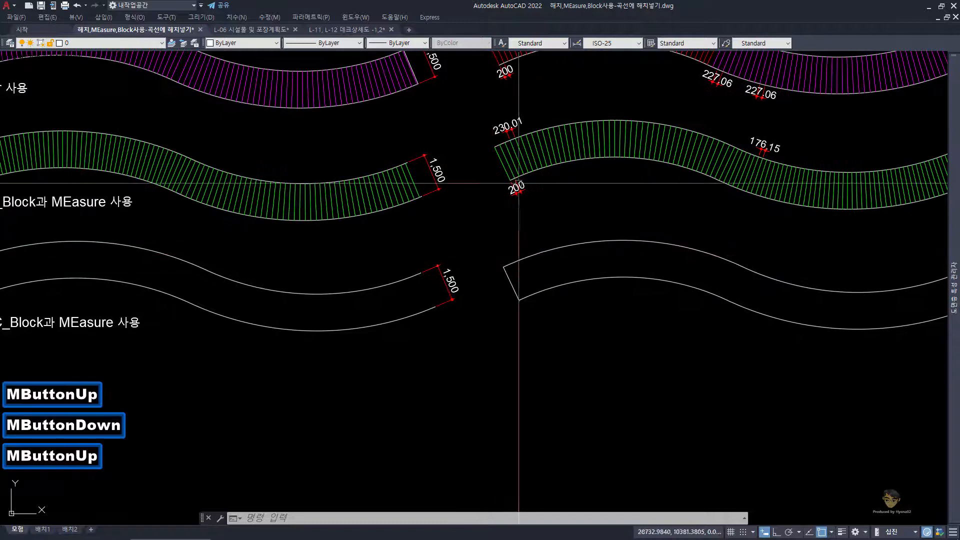
middle_drag(318, 303, 458, 277)
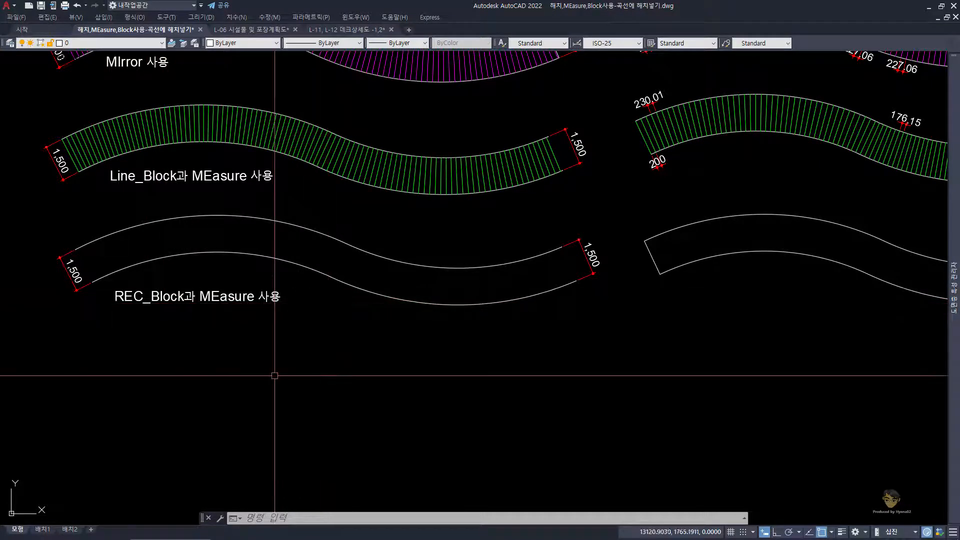
click(386, 532)
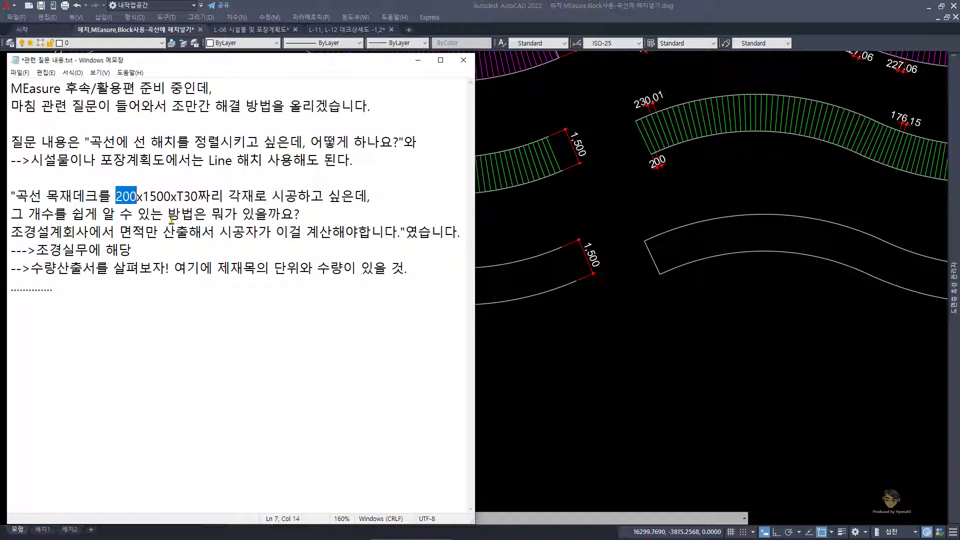
click(687, 303)
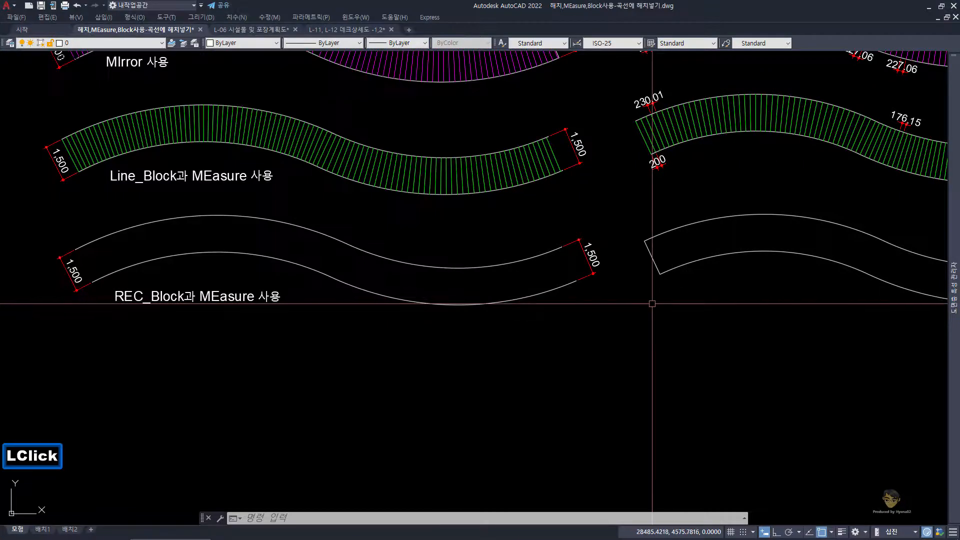
Step: Draw a plank rectangle 200 wide and 1500 high in the empty space between the two REC_Block decks
text(rec)
key(space)
scroll(630, 314, up, 2)
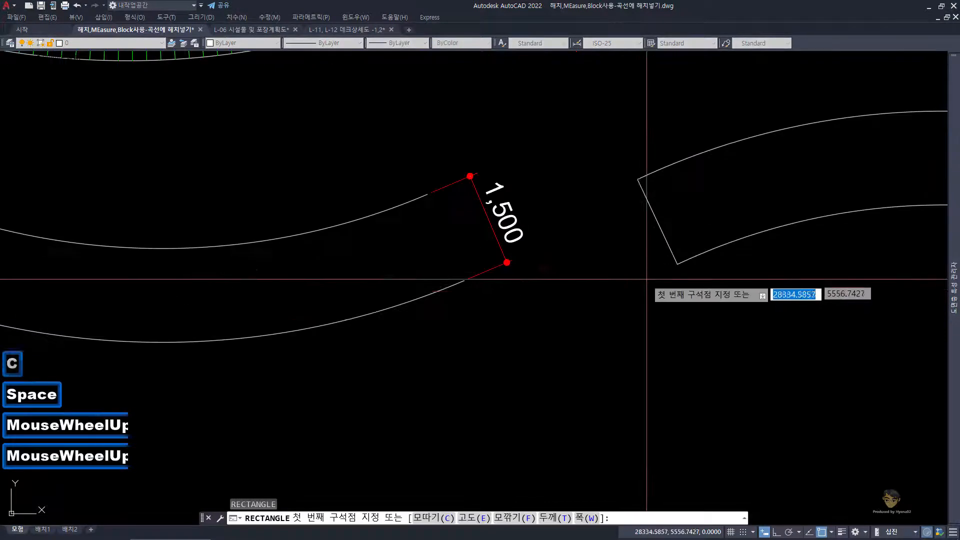
click(580, 342)
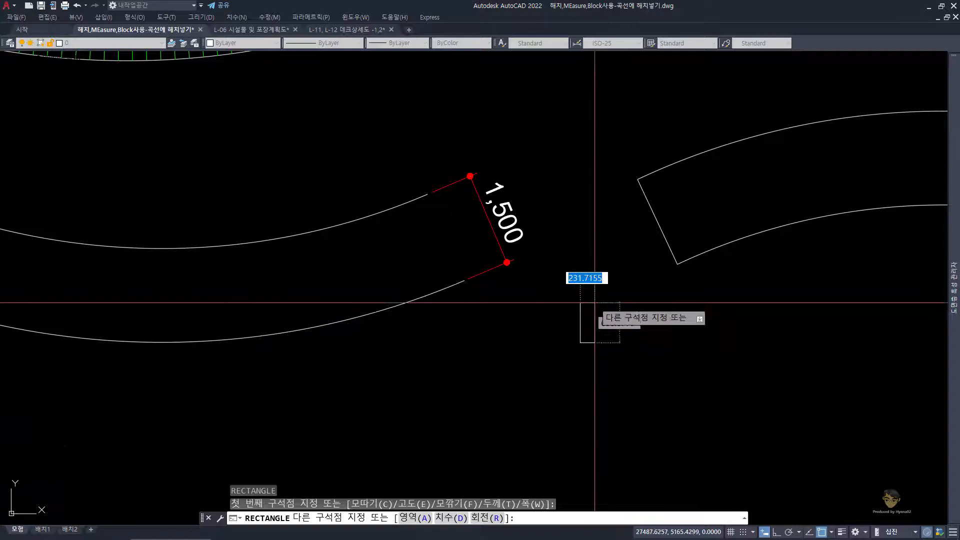
text(200)
key(Tab)
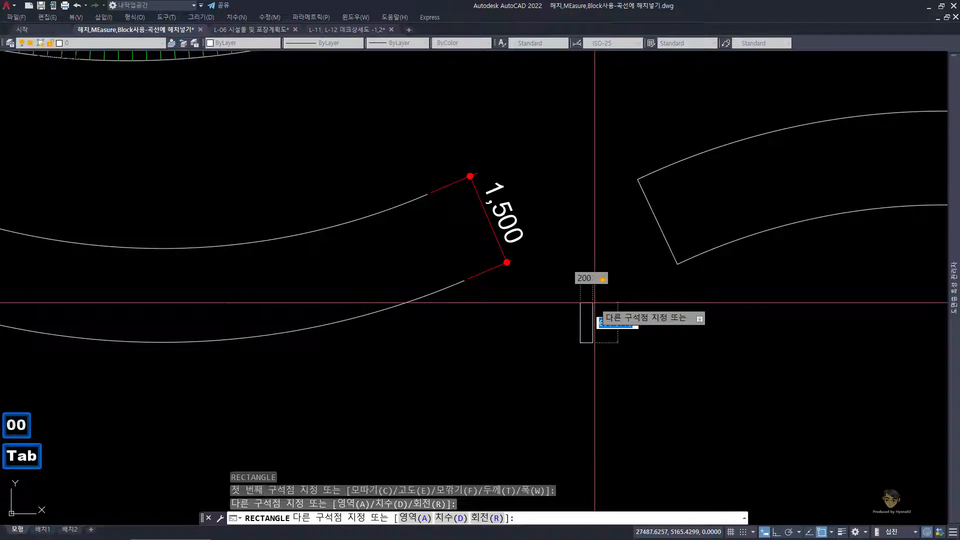
text(1500)
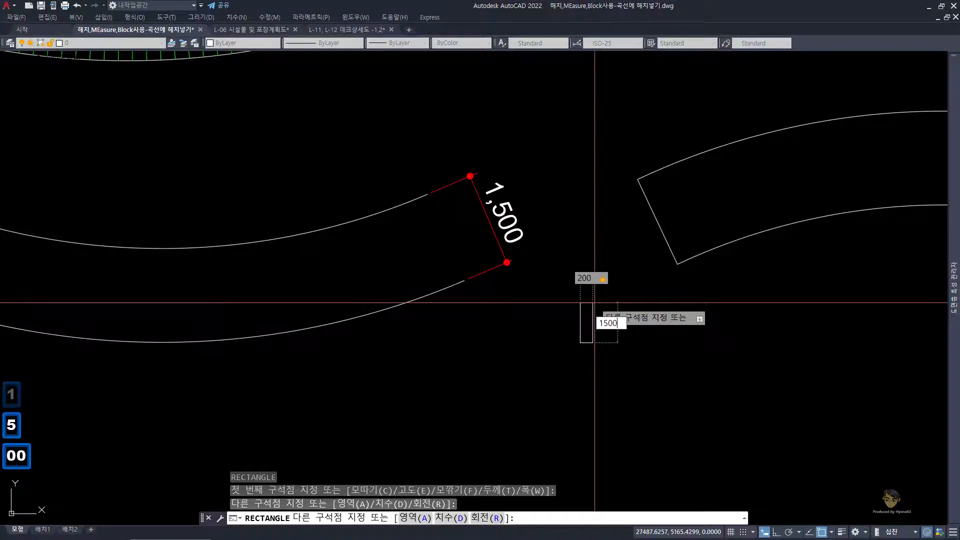
key(Return)
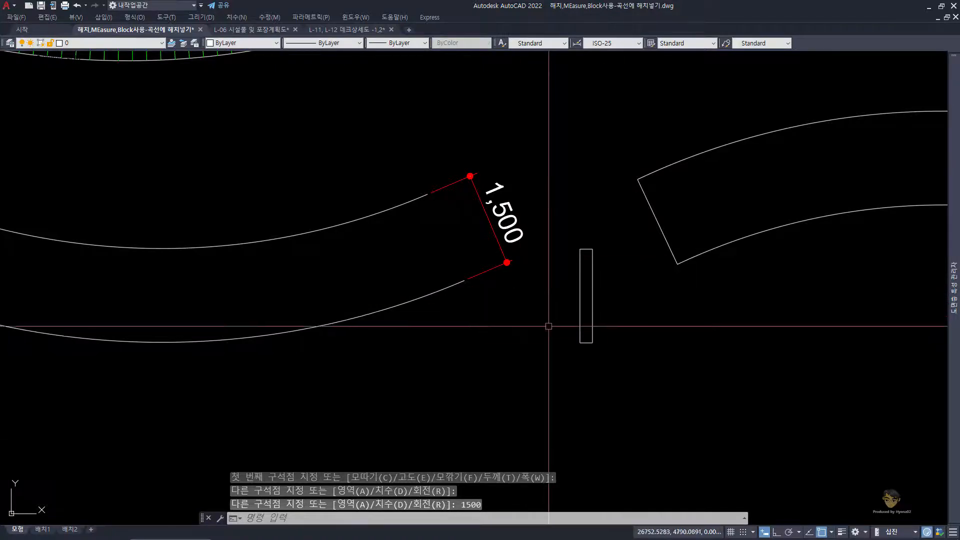
key(Escape)
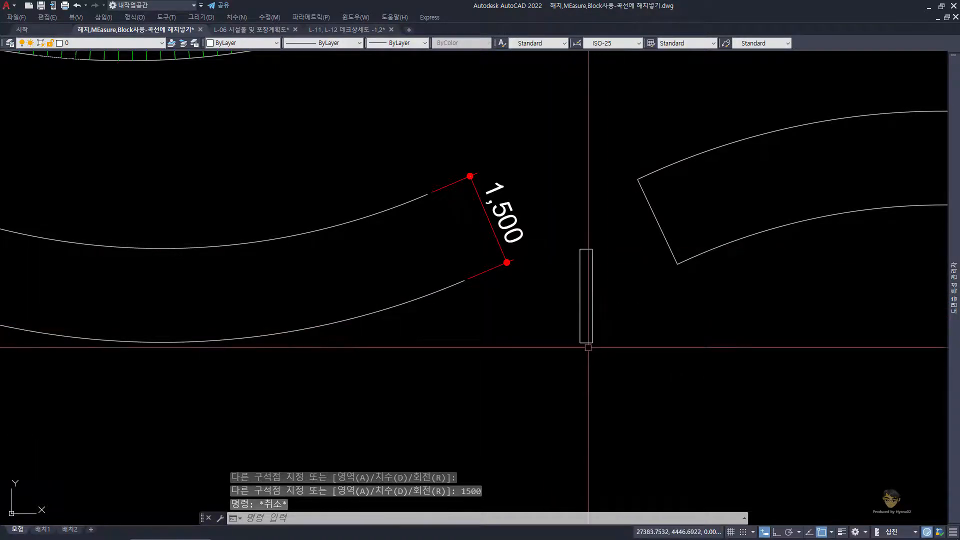
Step: Change the color of the new plank rectangle to cyan (하늘색)
click(614, 366)
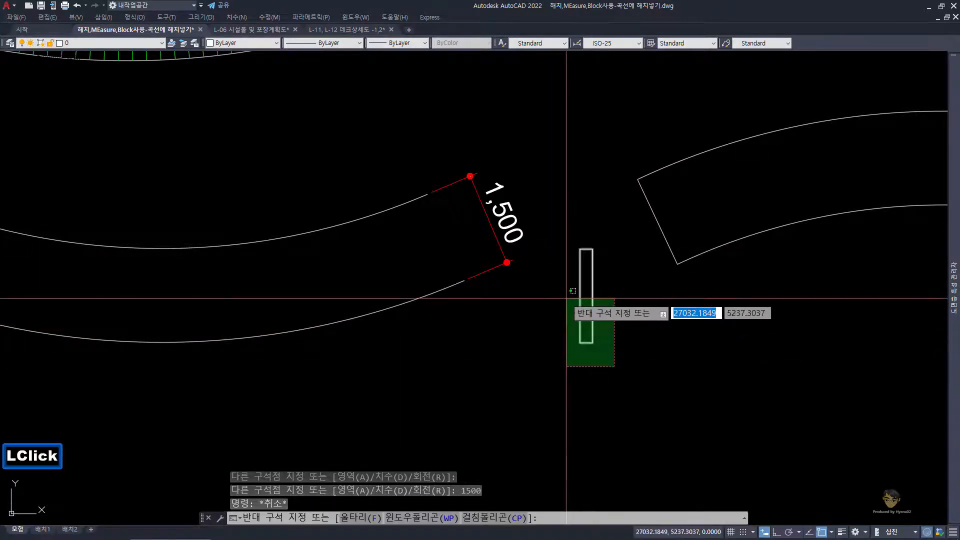
click(567, 298)
click(273, 44)
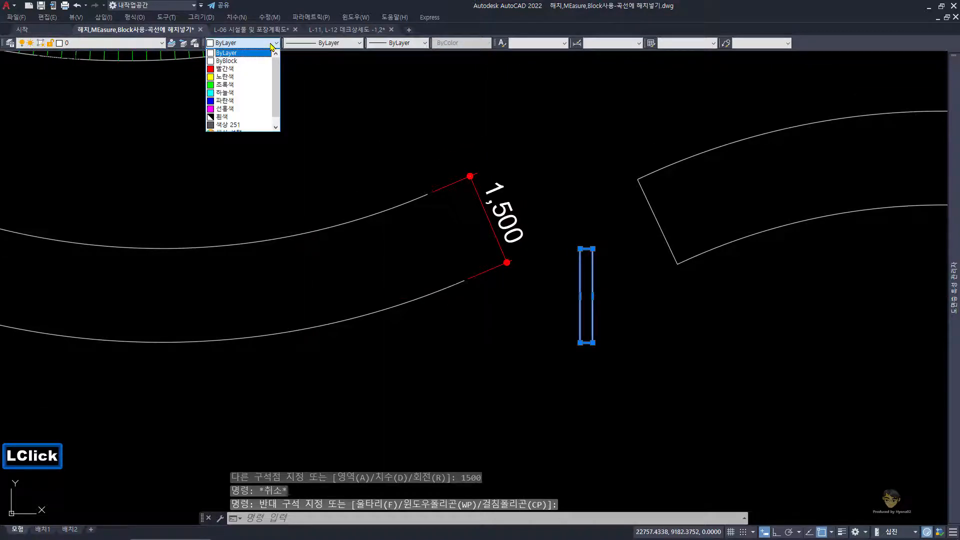
click(242, 93)
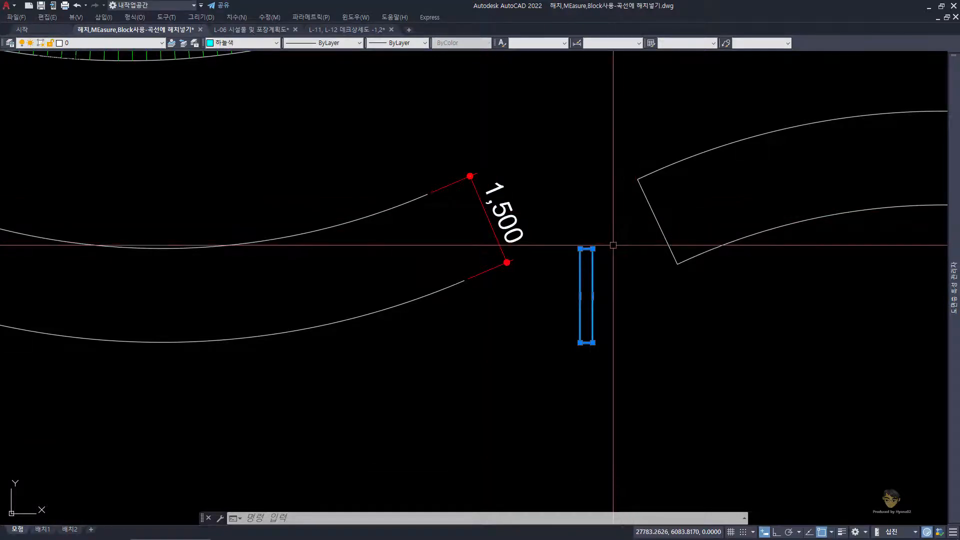
key(Escape)
Step: Start a block definition from the cyan plank rectangle and name the block R
click(621, 325)
click(575, 288)
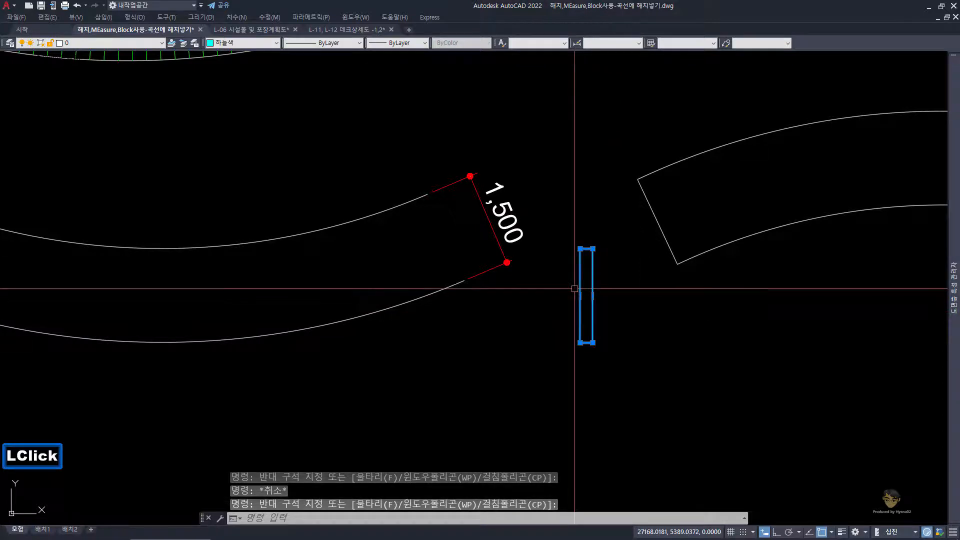
text(b)
key(space)
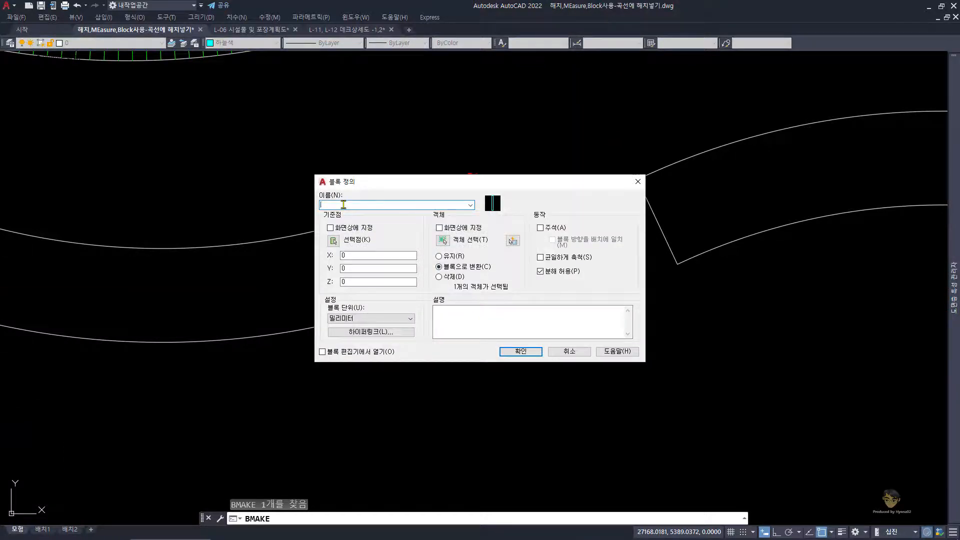
text(RE)
key(BackSpace)
click(470, 205)
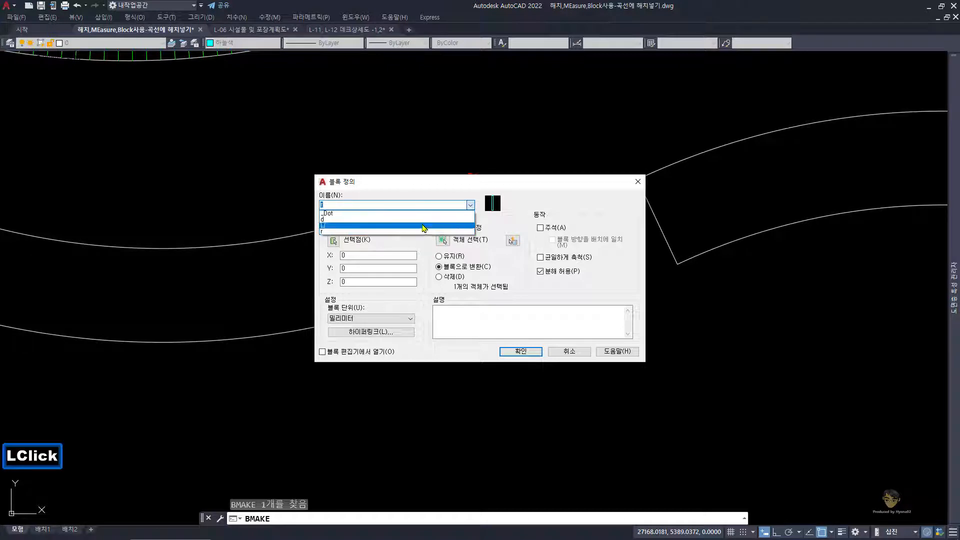
click(423, 184)
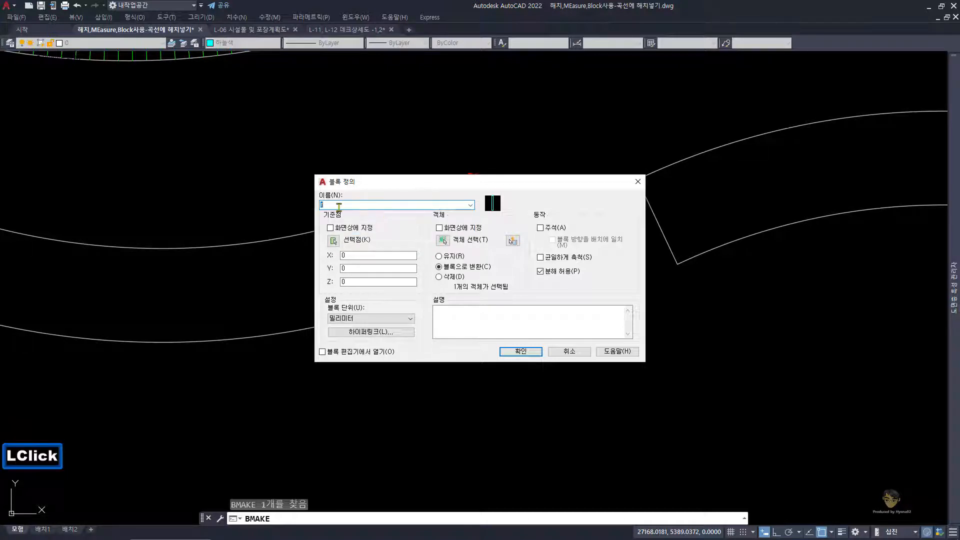
drag(337, 205, 285, 212)
text(R)
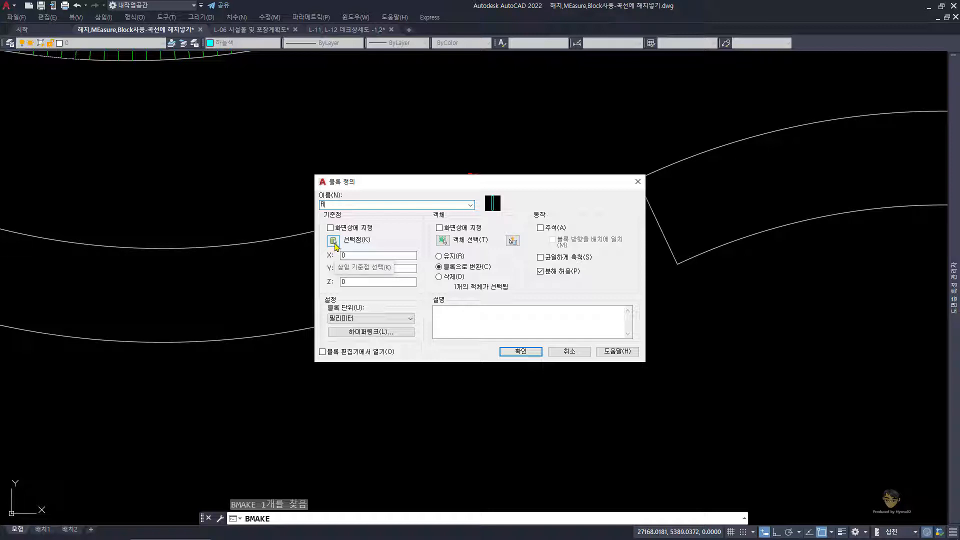
Step: Set the block's base point at the rectangle's lower-left corner and redefine the existing block R
click(333, 241)
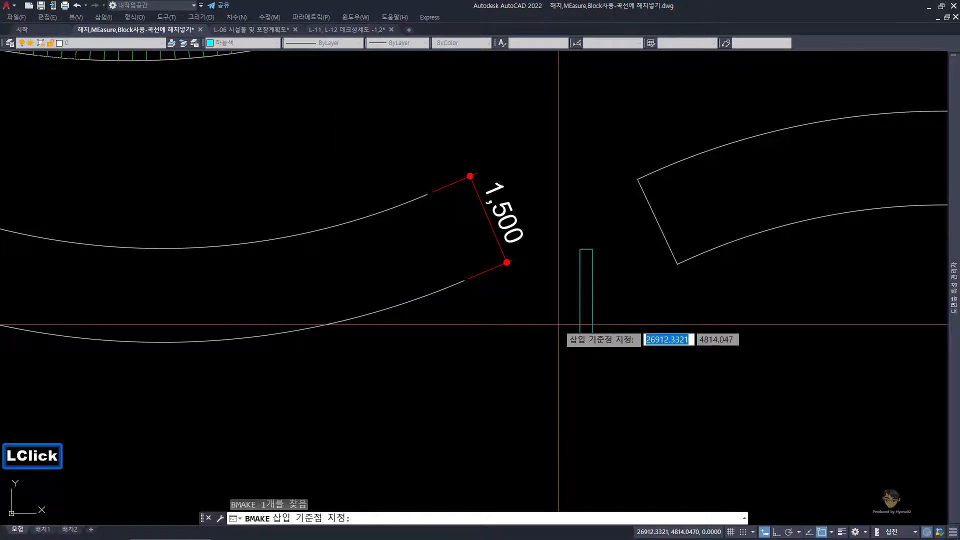
click(580, 343)
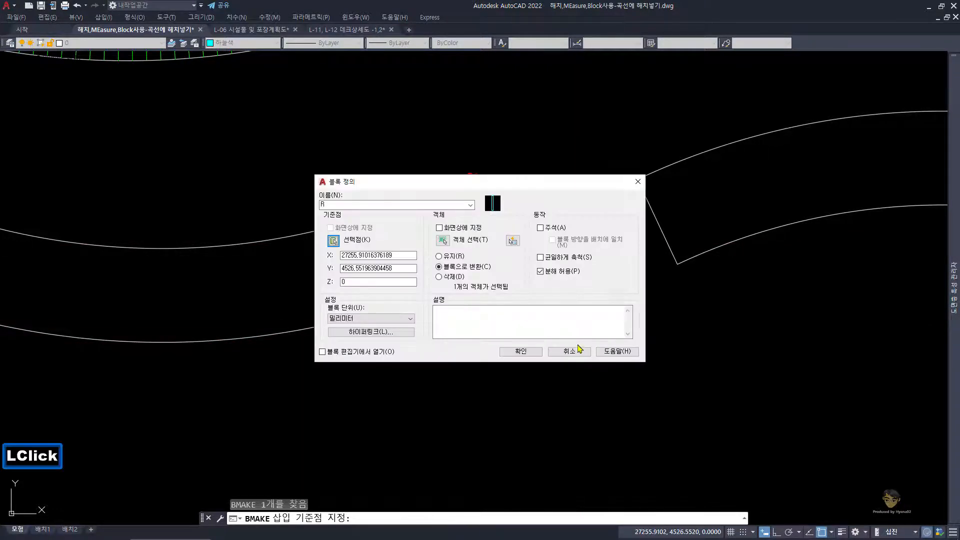
click(528, 354)
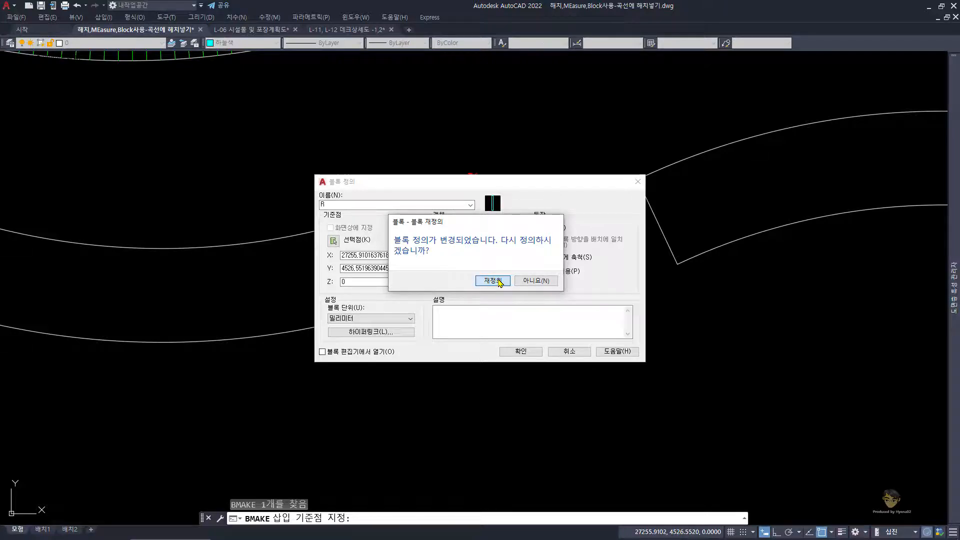
click(499, 281)
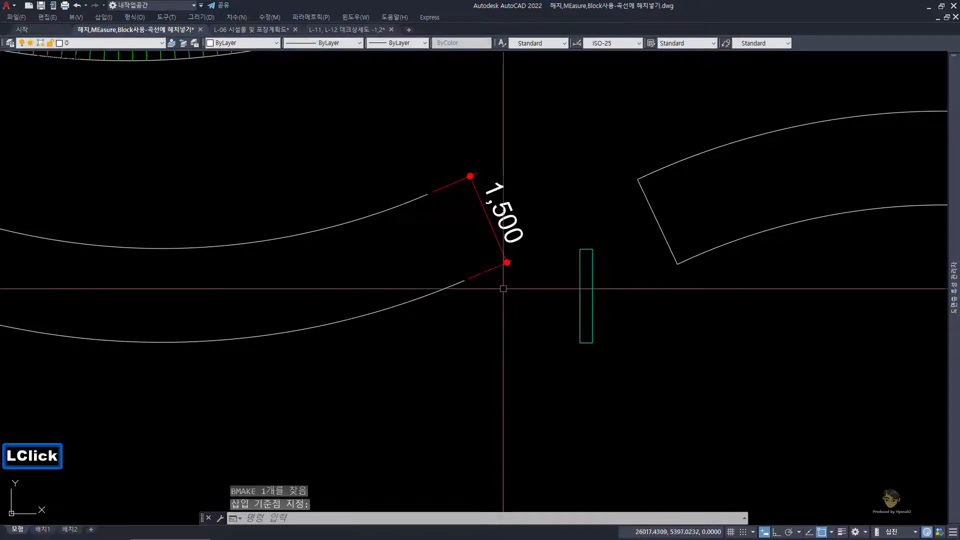
Step: Erase the cyan plank block standing between the two decks
click(625, 368)
click(552, 299)
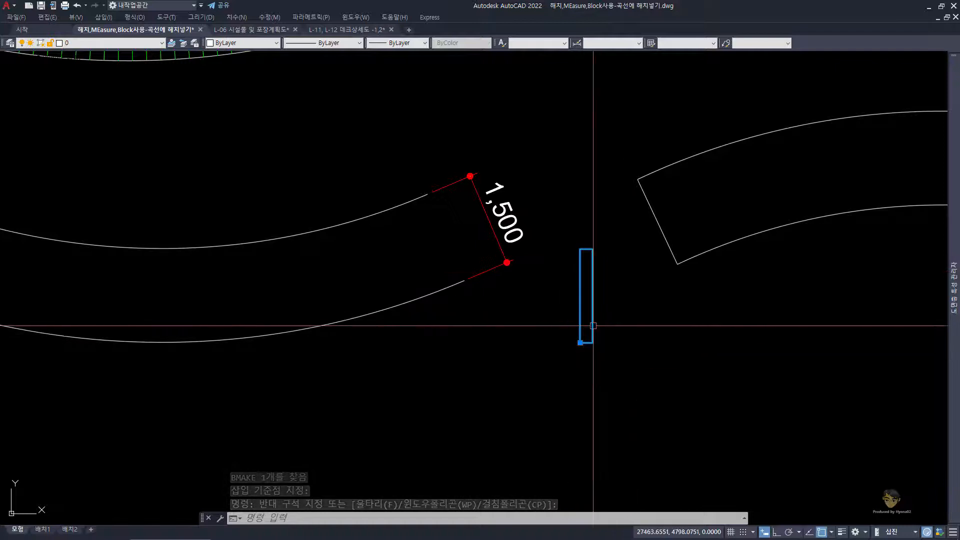
text(E)
key(space)
Step: Erase the straight closing lines at both ends of the undimensioned REC_Block deck, leaving its two curves
middle_drag(617, 280, 610, 242)
click(620, 248)
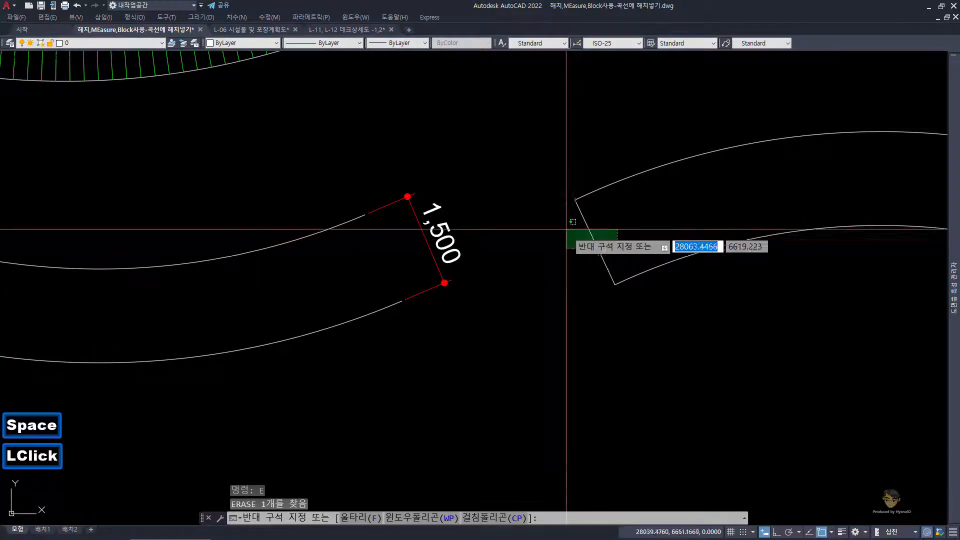
click(565, 227)
scroll(565, 227, down, 2)
text(E)
key(space)
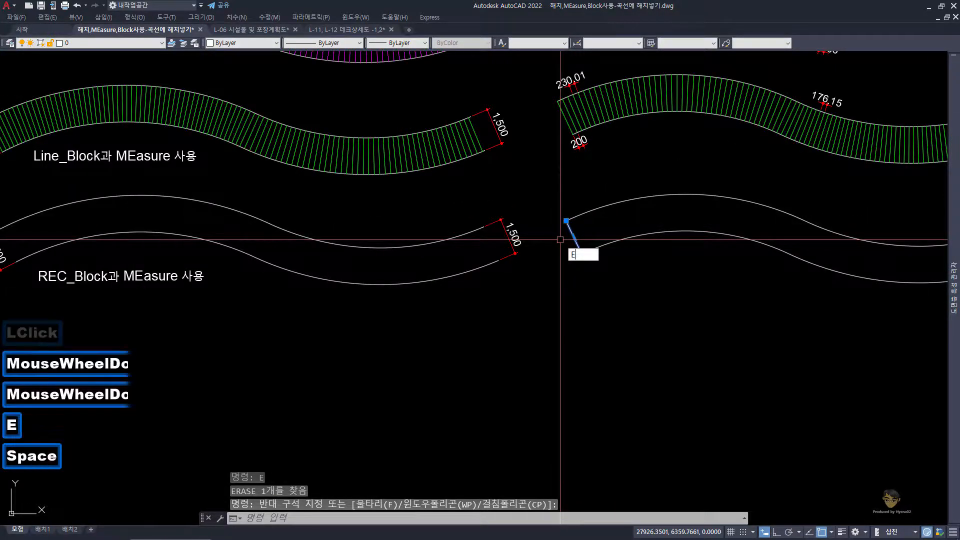
middle_drag(564, 235, 462, 319)
double_click(768, 238)
key(space)
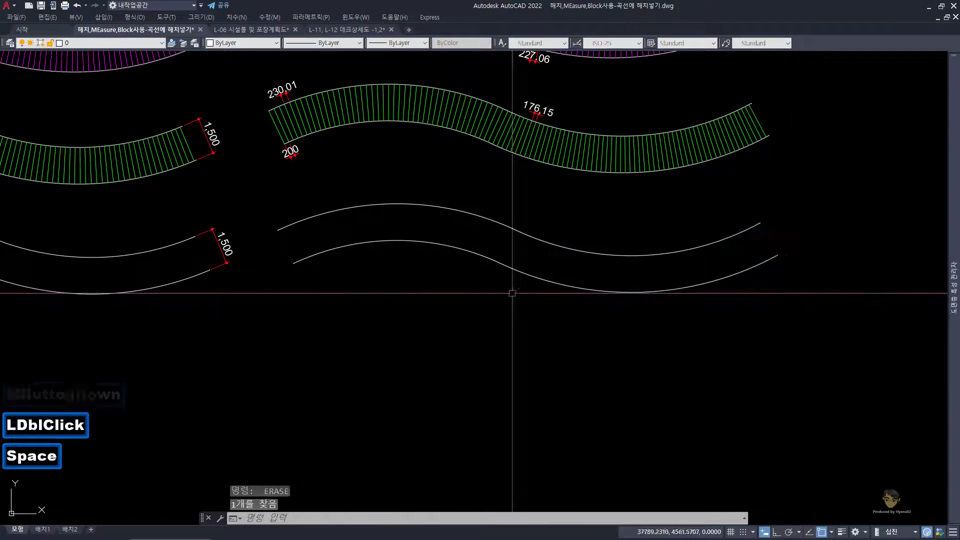
Step: Use MEASURE to place block R, aligned to the object, along the deck's lower curve at a segment length of 200
text(ME)
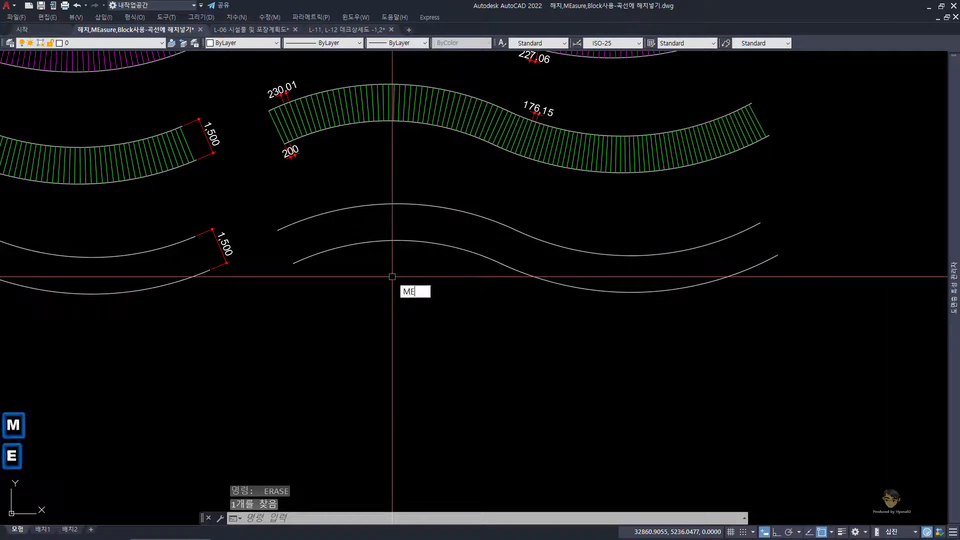
key(space)
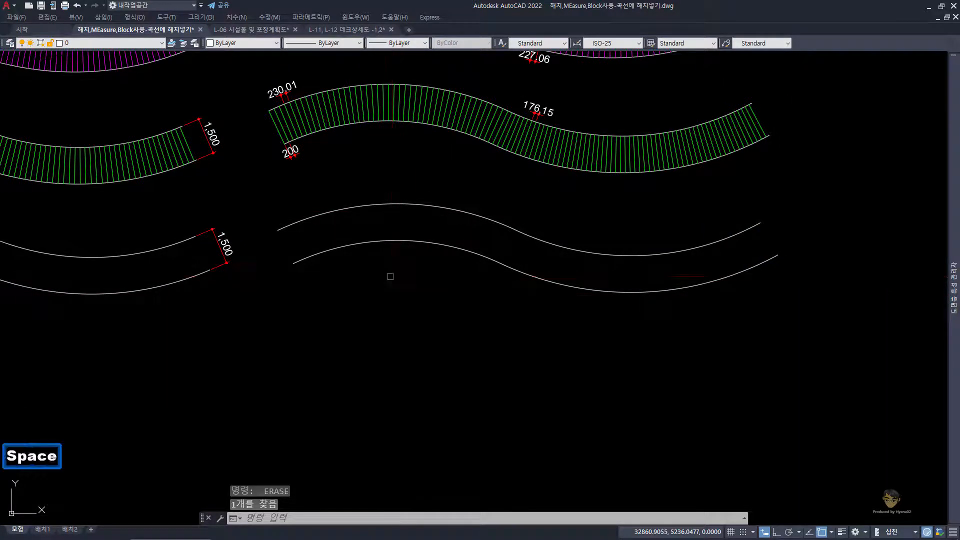
click(337, 248)
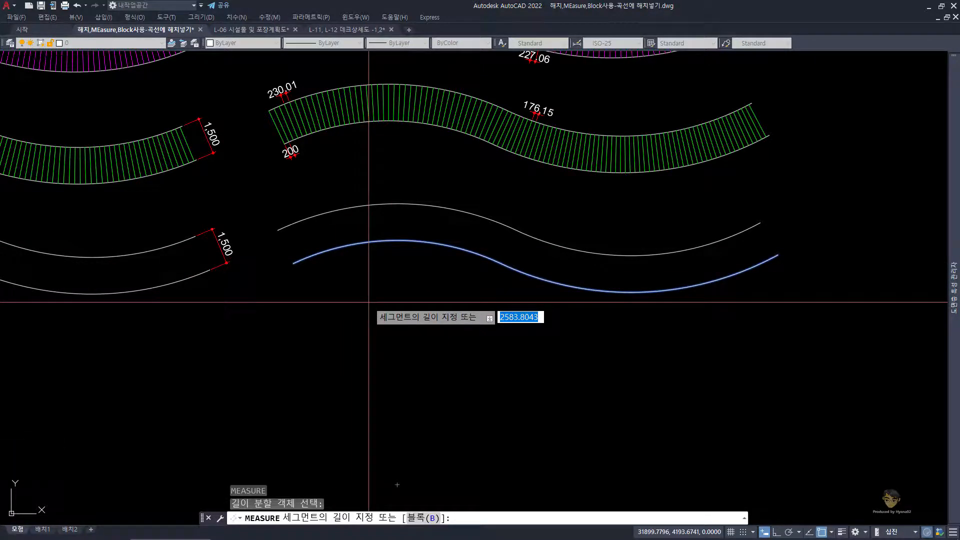
text(B)
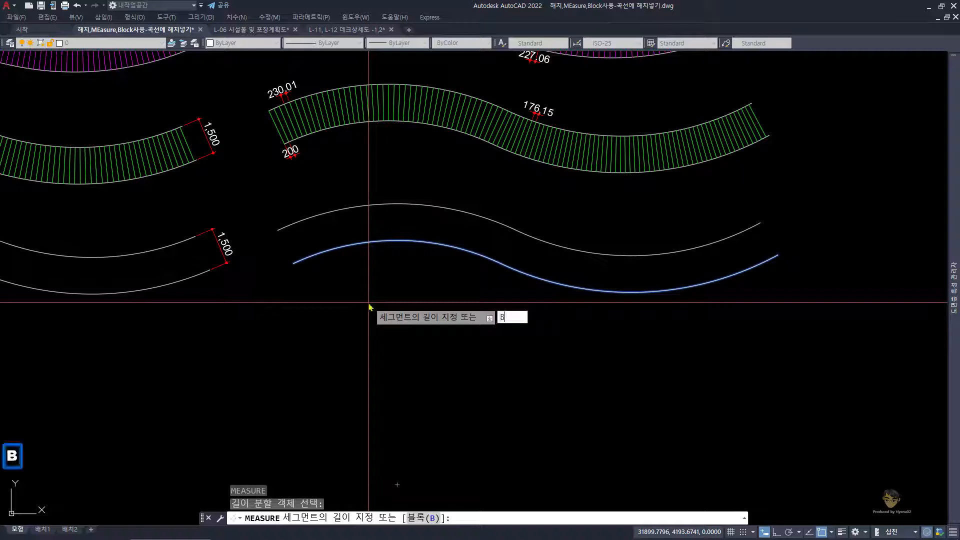
key(space)
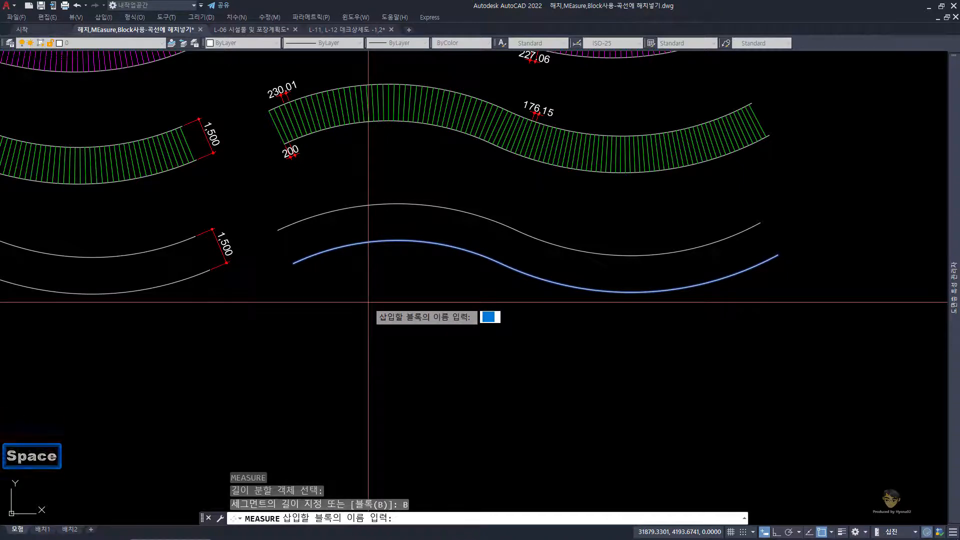
text(R)
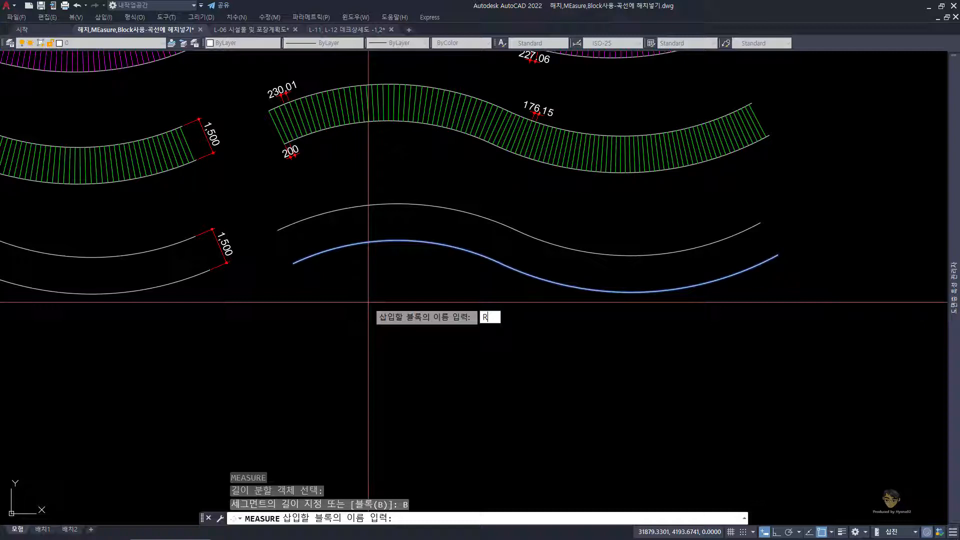
key(Return)
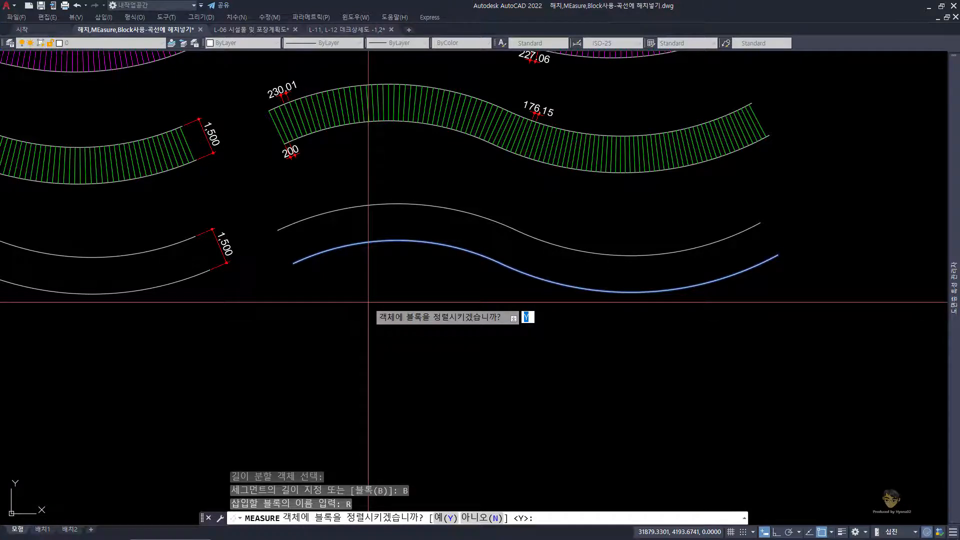
key(space)
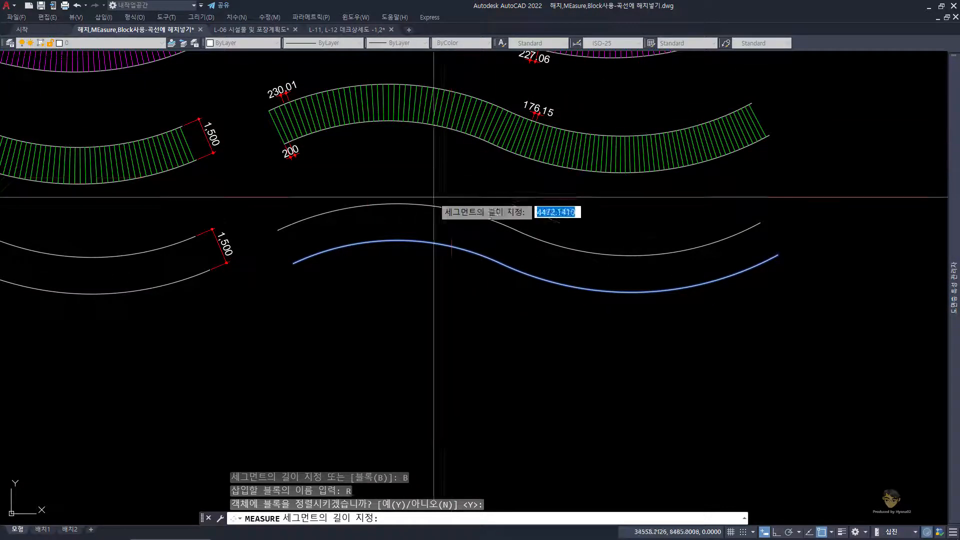
text(2)
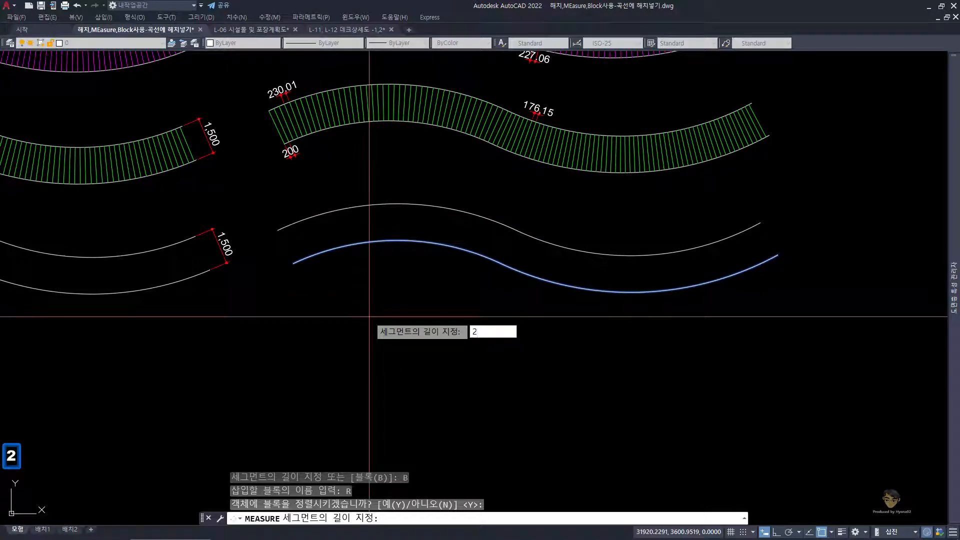
text(00)
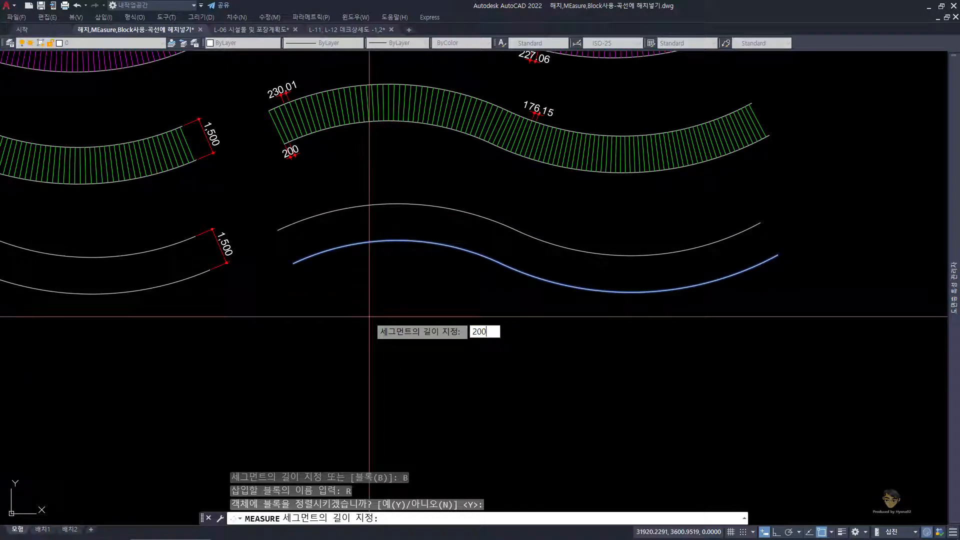
key(Return)
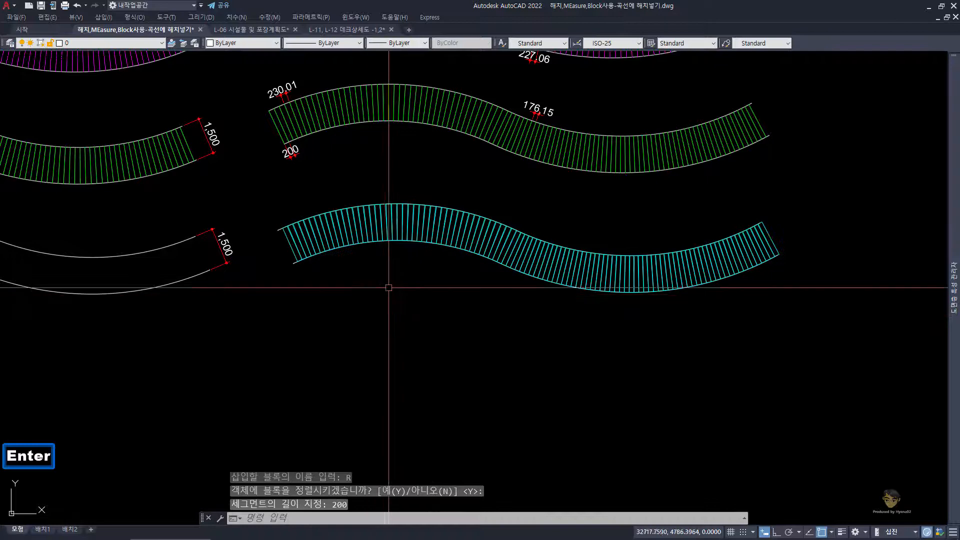
Step: Examine how two adjacent plank blocks meet along the upper curve in the deck's right-hand downward bend
scroll(502, 229, up, 2)
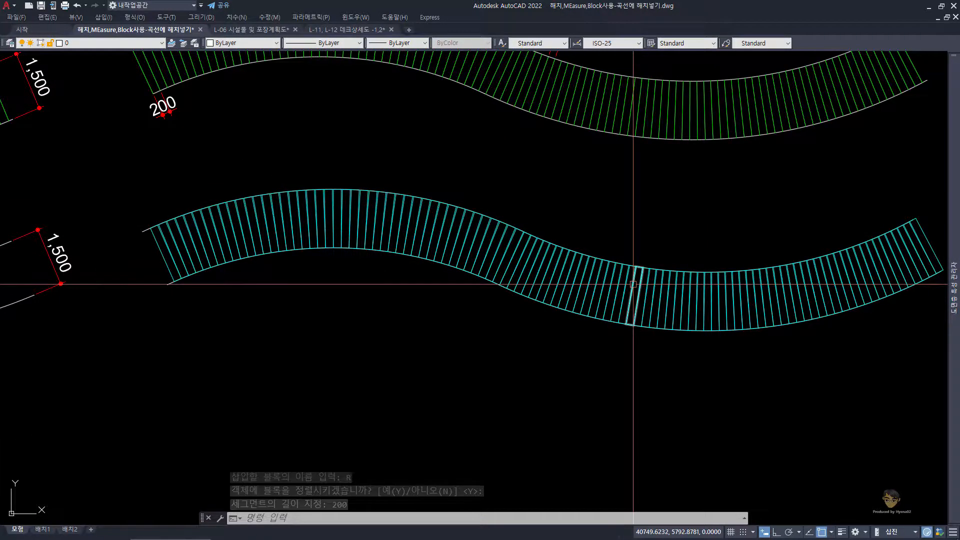
scroll(627, 269, up, 2)
scroll(627, 269, up, 4)
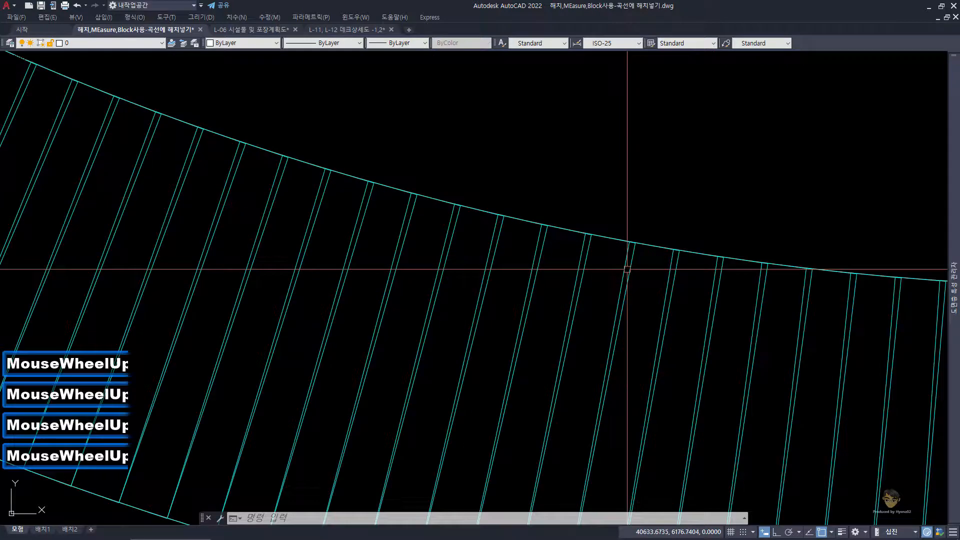
key(Escape)
click(658, 308)
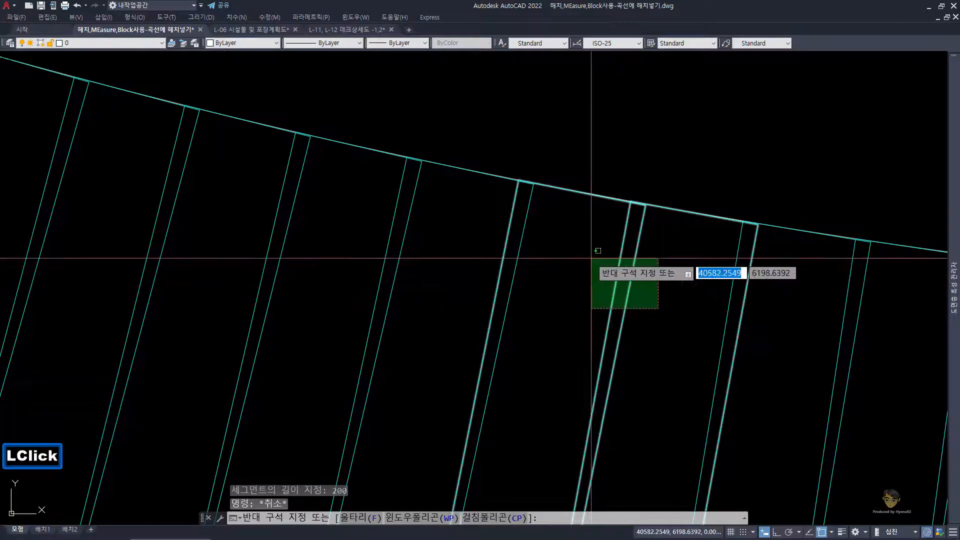
click(592, 258)
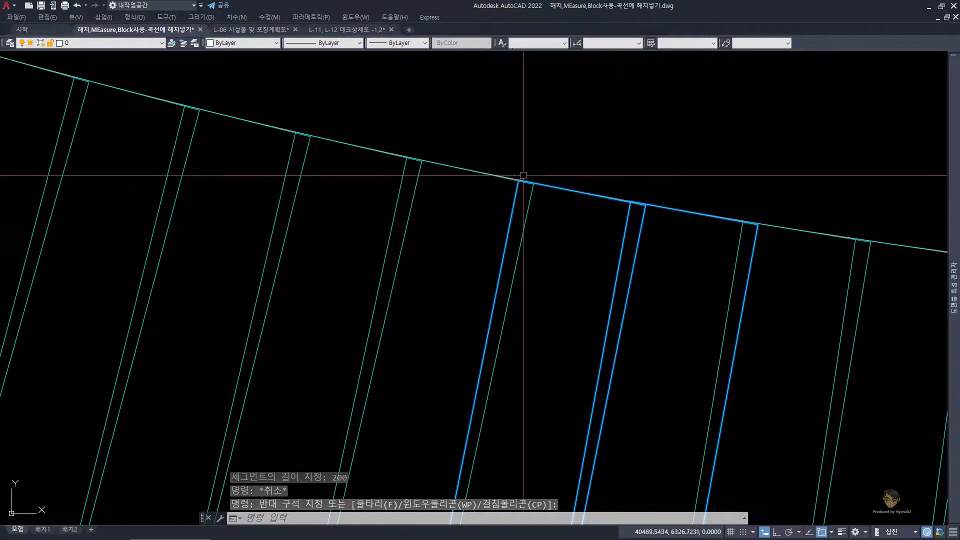
scroll(640, 215, up, 3)
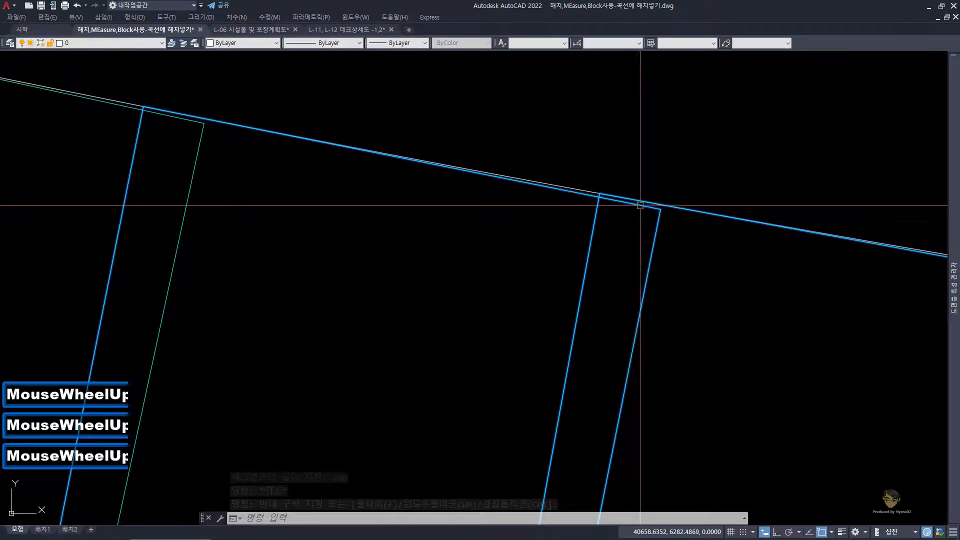
key(Escape)
key(Escape)
scroll(639, 217, down, 9)
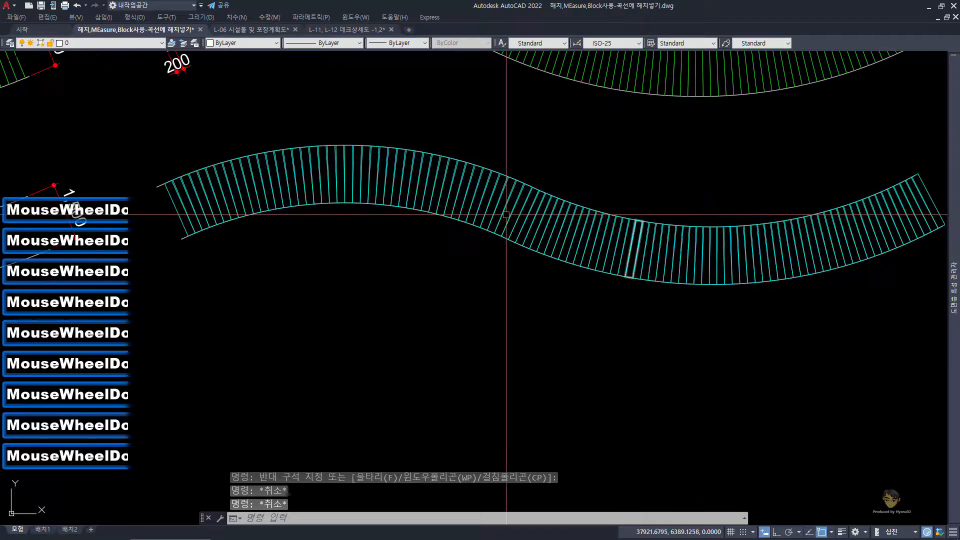
Step: Measure the gap between two neighbouring planks on the upper curve of the deck's left-hand bend
middle_drag(232, 184, 292, 211)
scroll(292, 211, up, 3)
key(Escape)
click(258, 162)
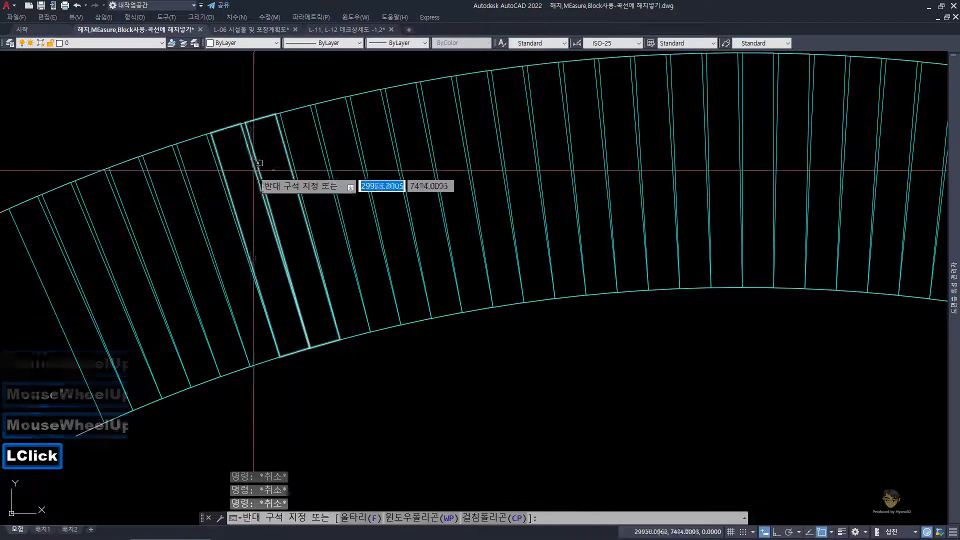
click(248, 168)
key(Escape)
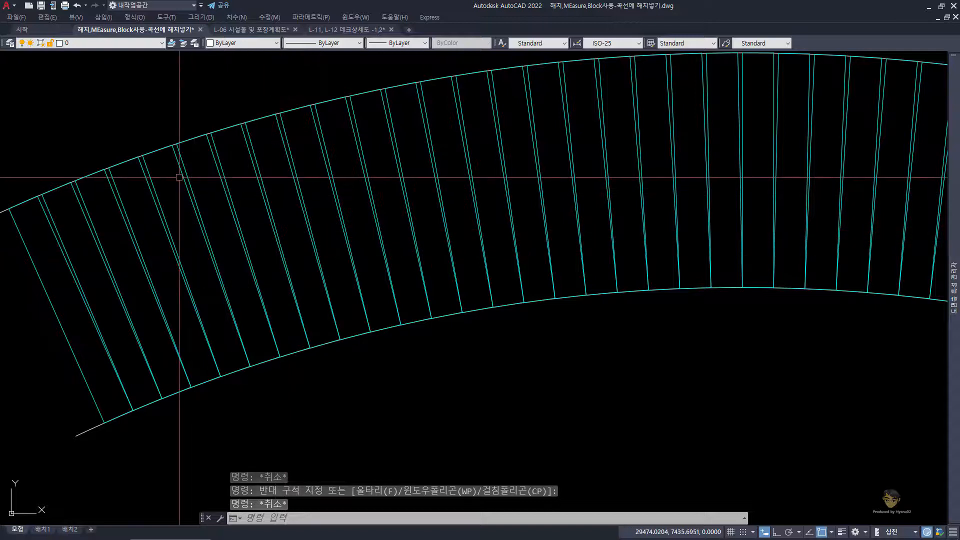
scroll(259, 135, up, 3)
text(ds)
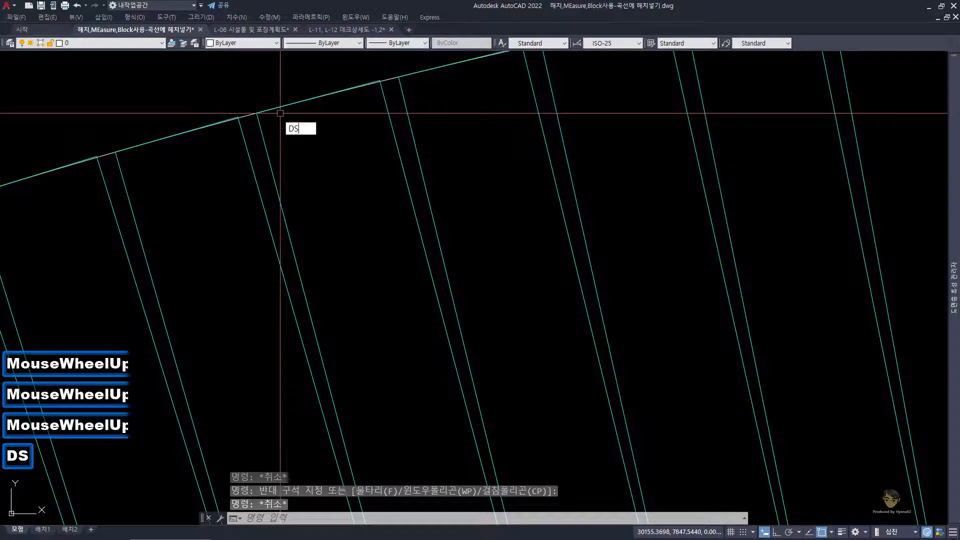
key(space)
click(238, 119)
click(238, 118)
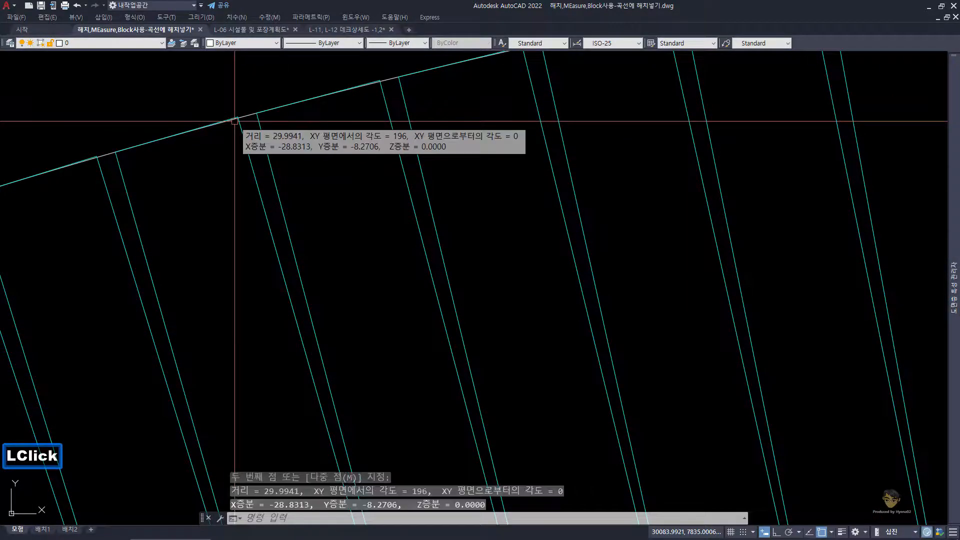
Step: Measure the overlap between two neighbouring planks on the upper curve of the deck's right-hand bend
scroll(270, 160, down, 5)
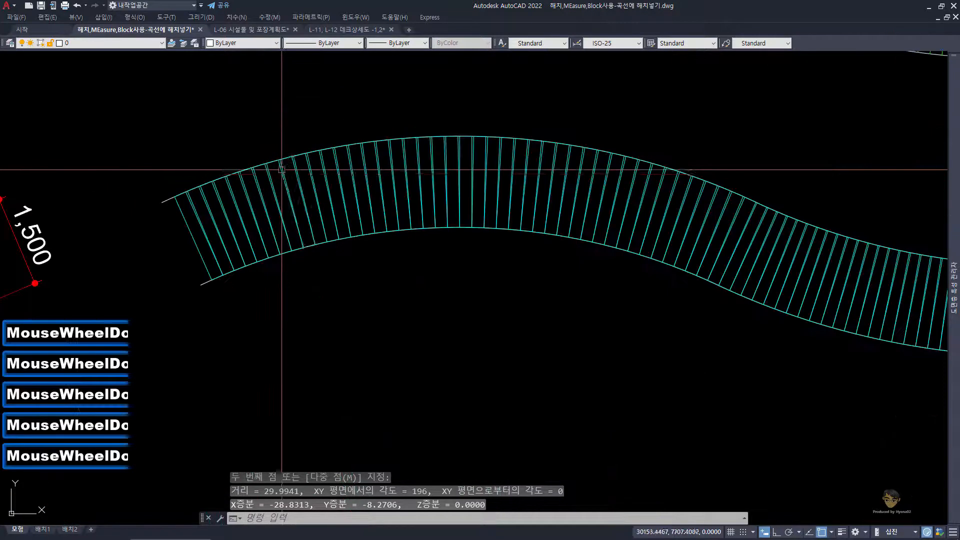
middle_drag(600, 250, 461, 211)
scroll(643, 229, up, 7)
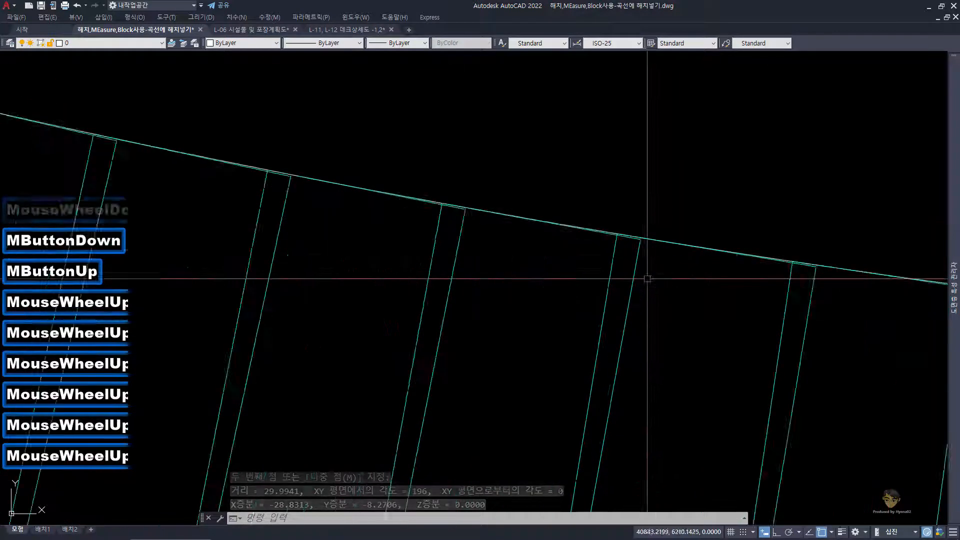
text(ds)
key(space)
click(635, 216)
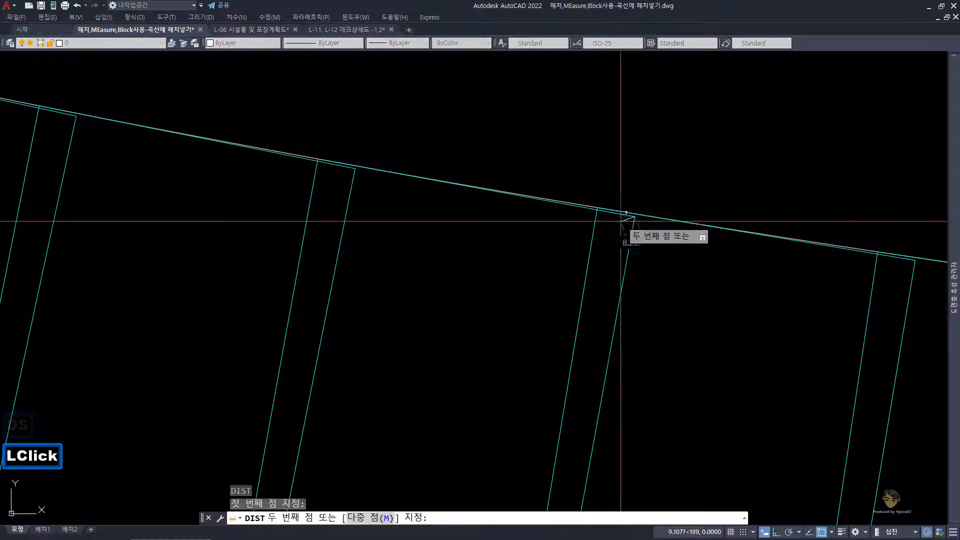
click(597, 210)
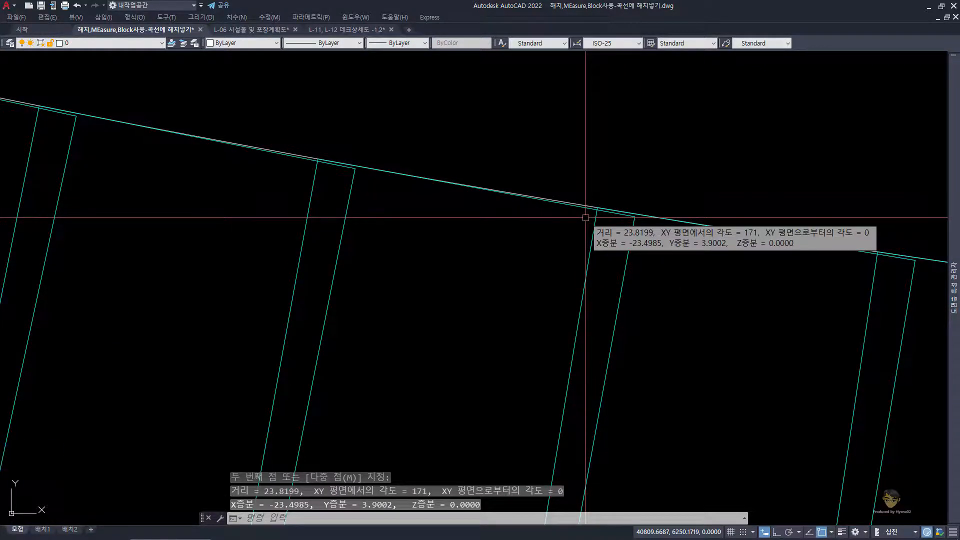
Step: Erase all the cyan plank blocks from the lowest right-hand deck, leaving its two curves
scroll(586, 217, down, 3)
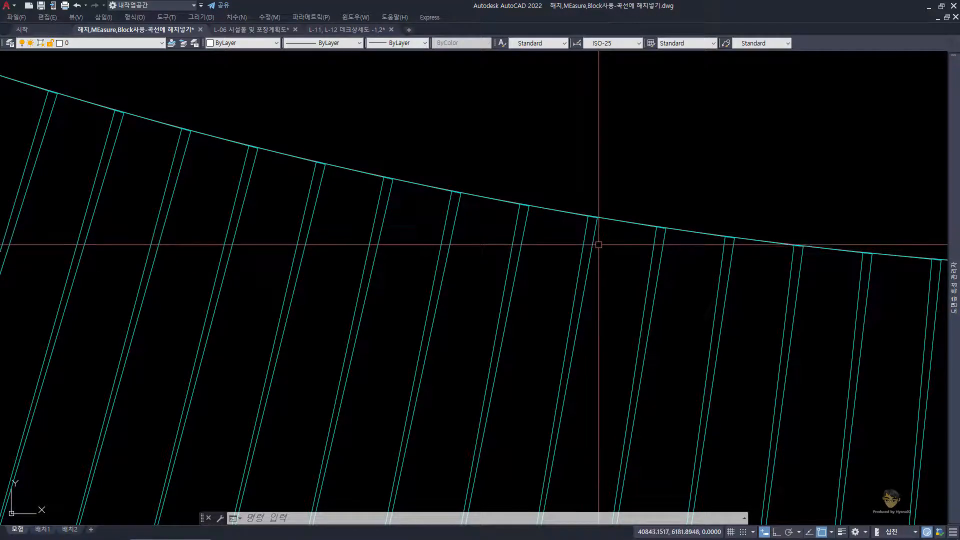
scroll(598, 243, down, 6)
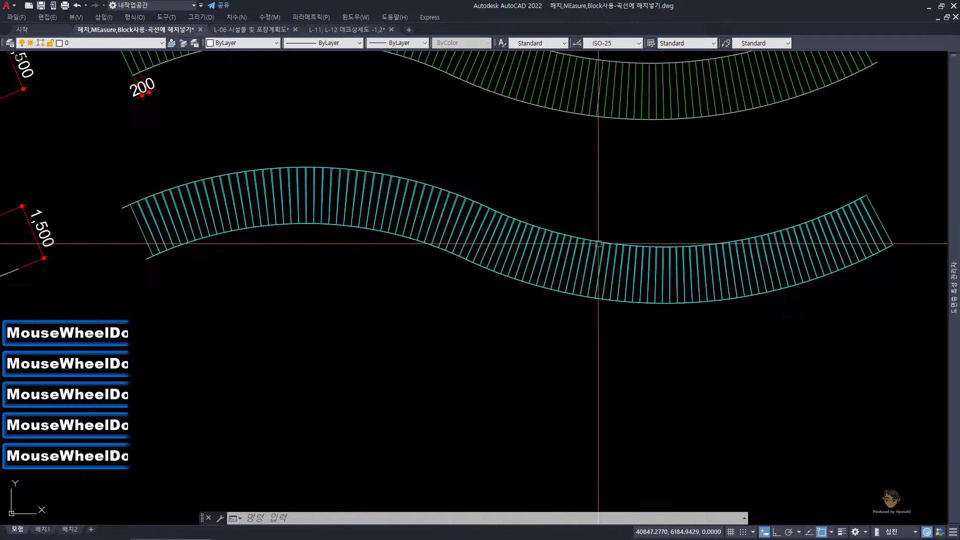
key(Escape)
click(287, 173)
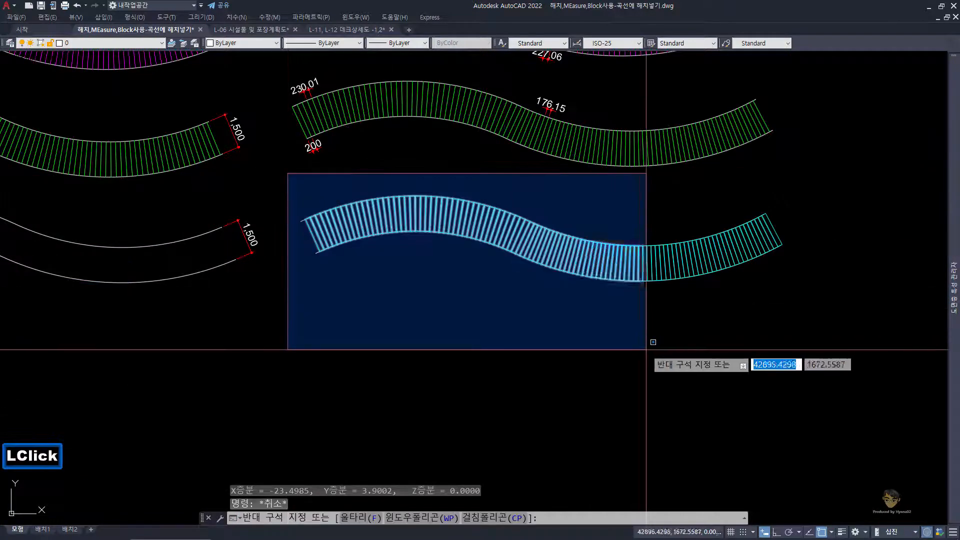
click(642, 343)
click(612, 190)
click(802, 329)
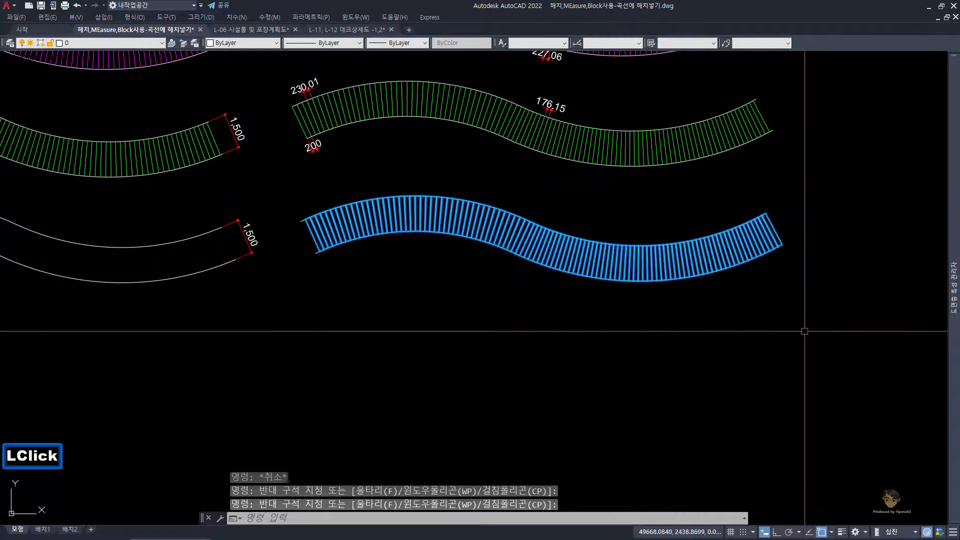
key(e)
key(space)
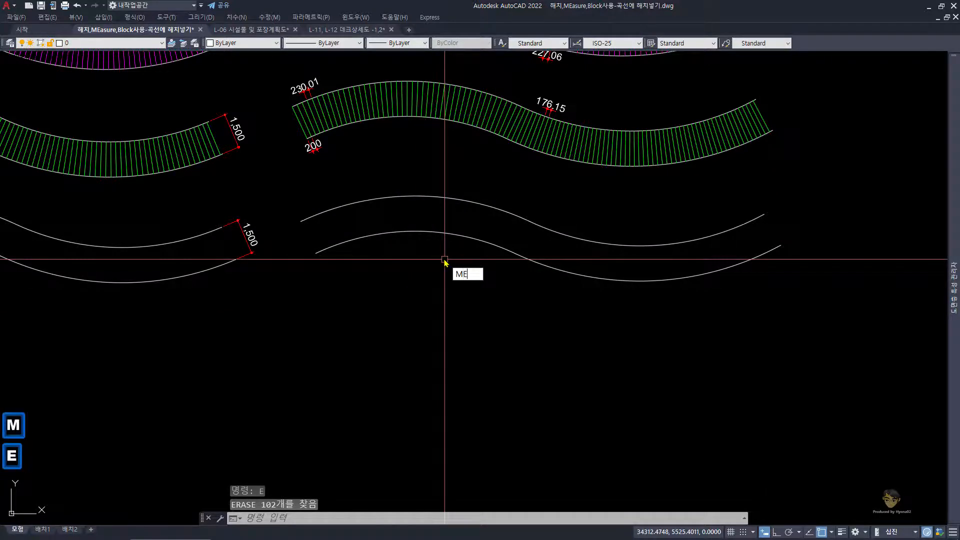
Step: Use MEASURE to place block R, aligned to the object, along the deck's lower curve at a segment length of 230
key(space)
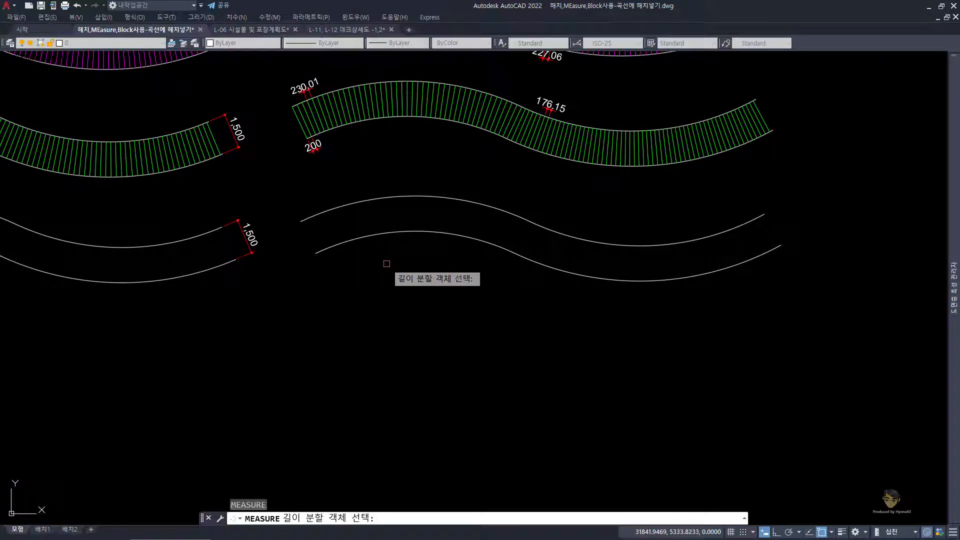
click(357, 237)
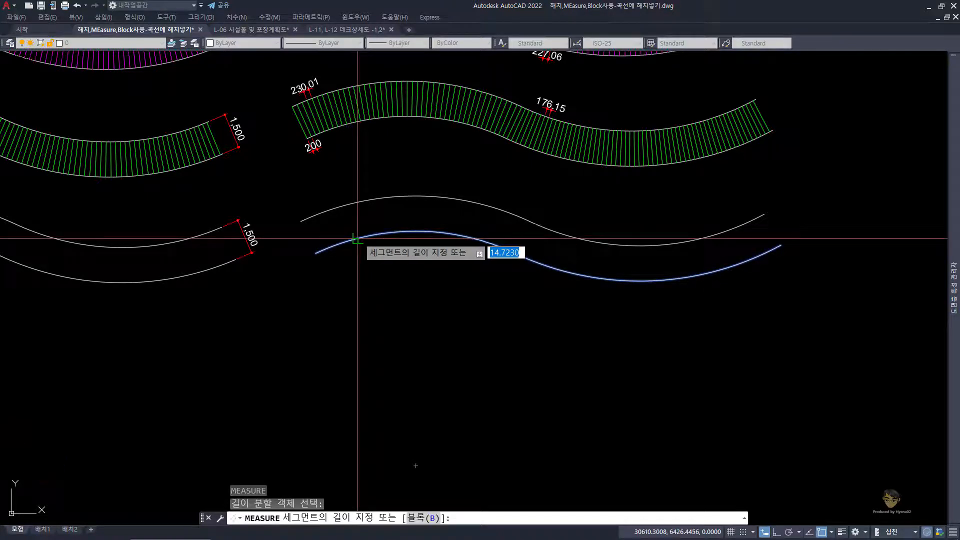
text(B)
key(space)
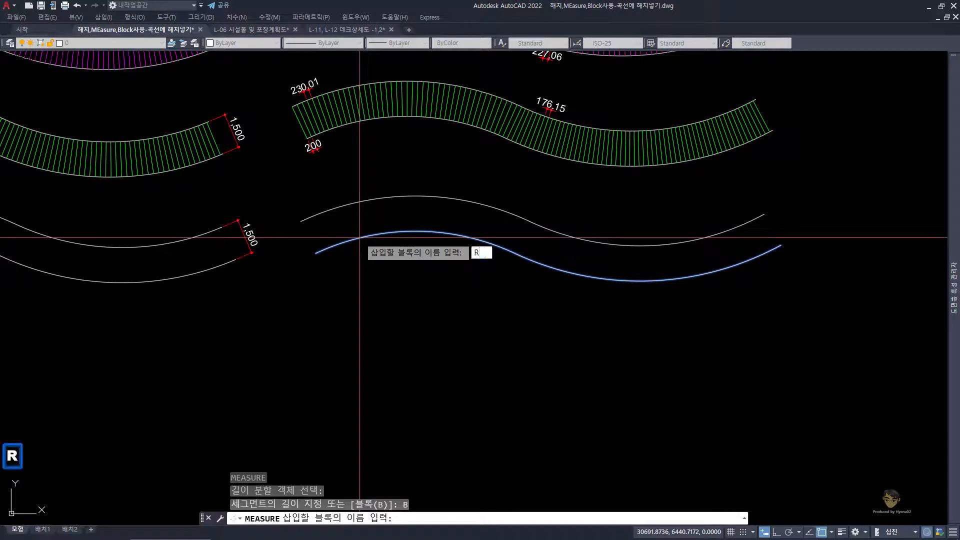
key(Return)
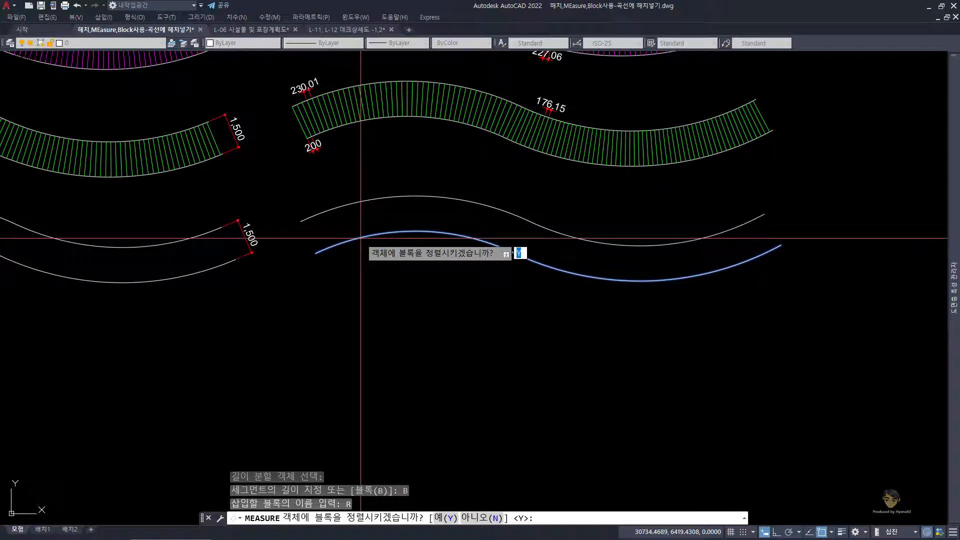
key(space)
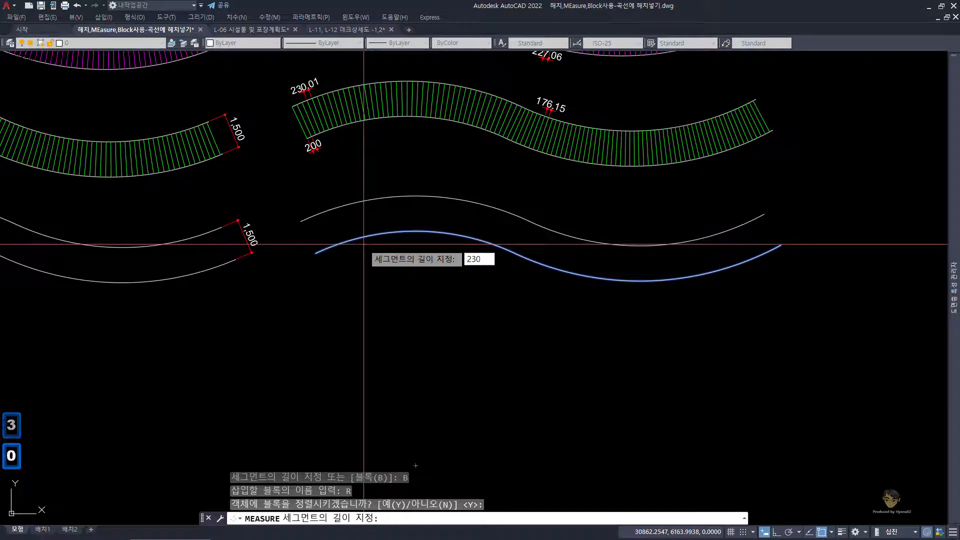
key(Return)
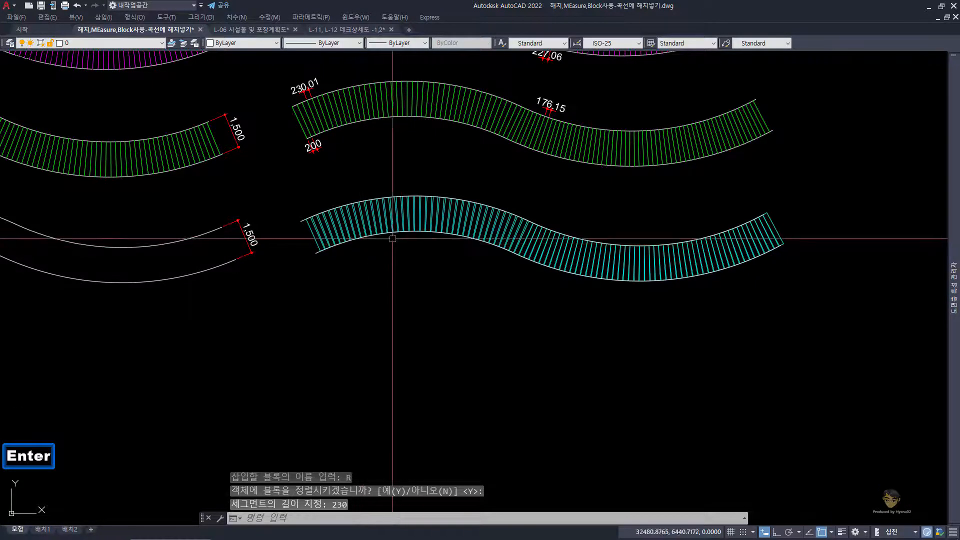
Step: Measure the spacing between the lower-left corners of the first two planks on the deck's lower curve
scroll(320, 235, up, 3)
scroll(324, 248, up, 3)
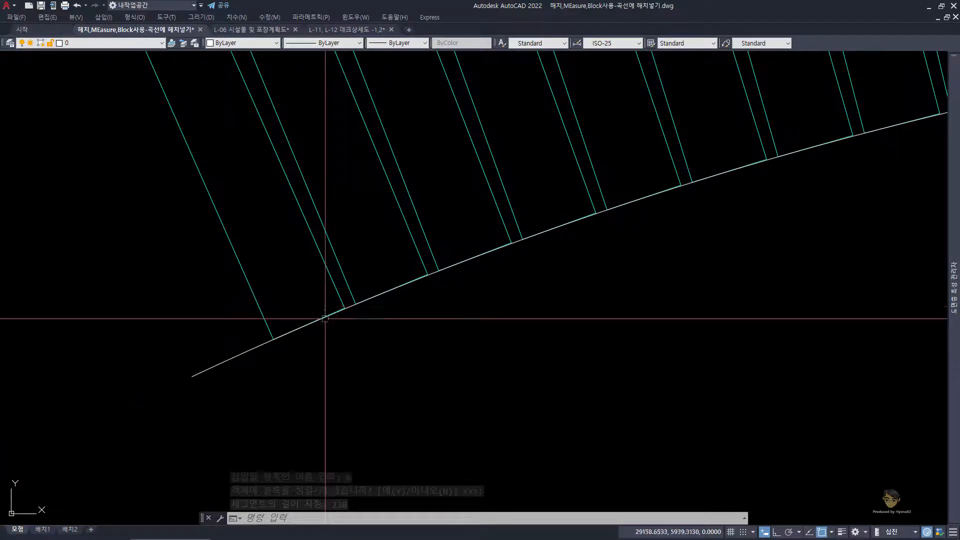
text(ds)
key(space)
click(272, 337)
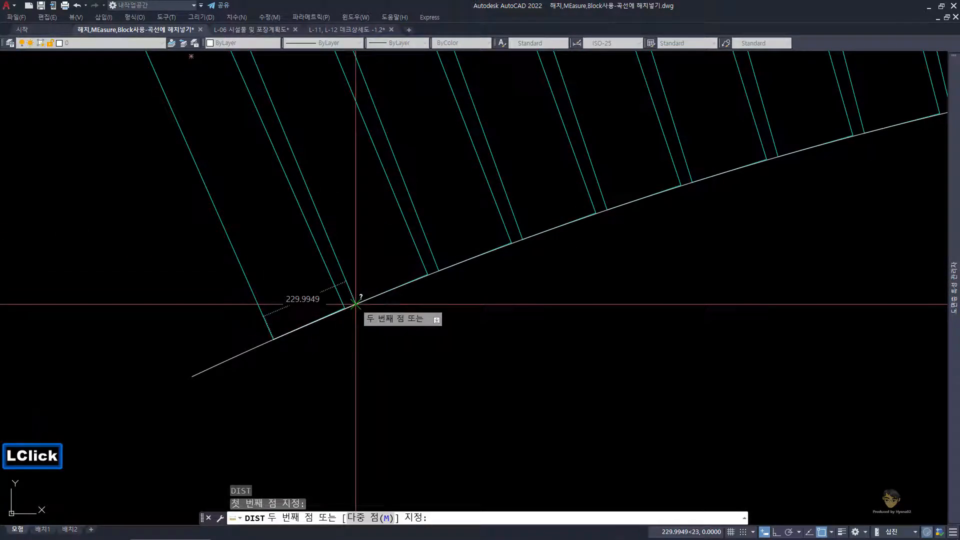
click(355, 304)
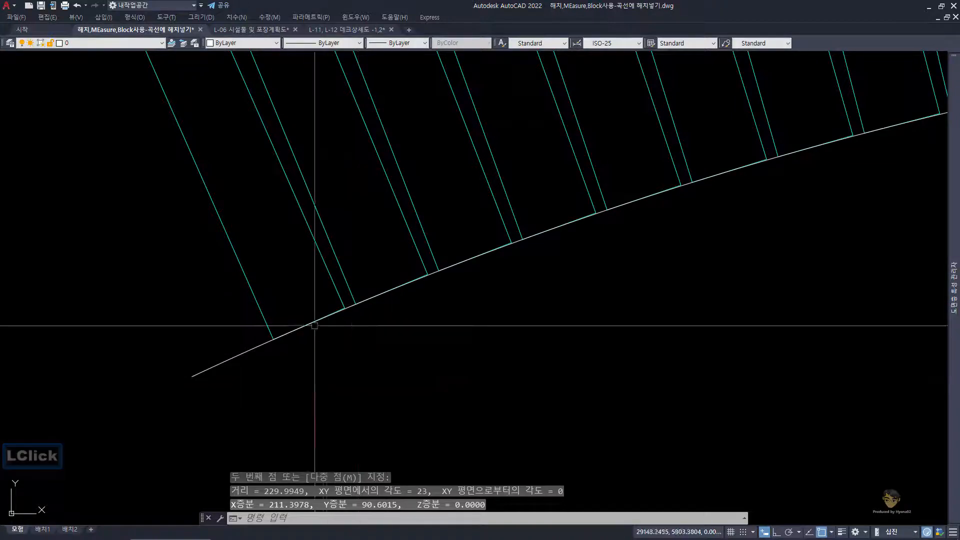
Step: Measure the gap between the first two planks along the deck's lower curve
scroll(330, 308, up, 3)
text(ds)
key(space)
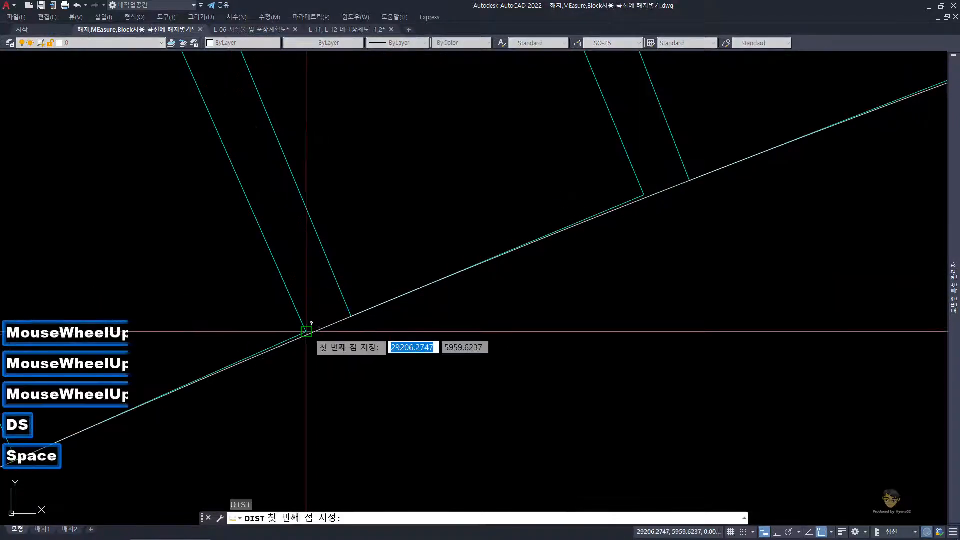
click(306, 330)
click(350, 315)
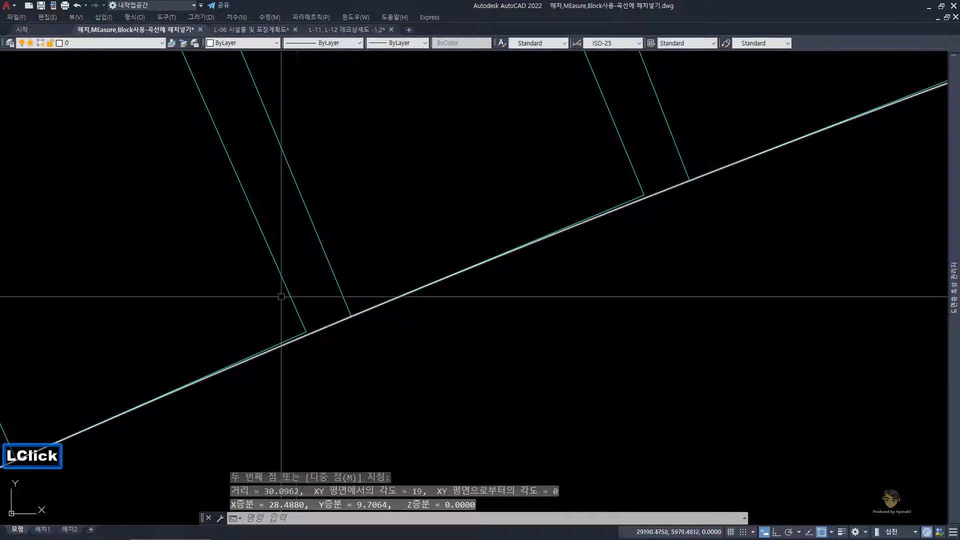
Step: Examine the plank spacing at the deck's left end and along the upper curve of its right-hand bend
scroll(310, 252, down, 8)
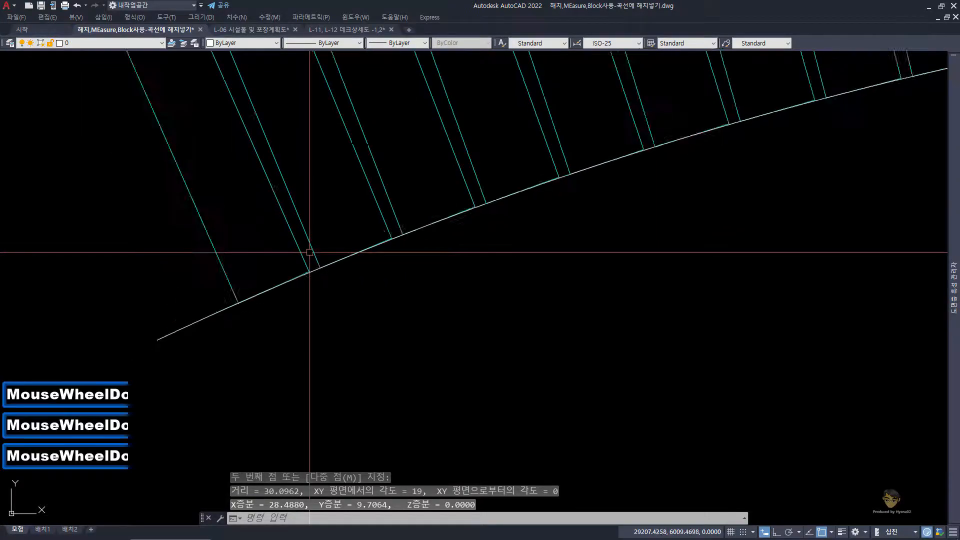
scroll(306, 240, up, 3)
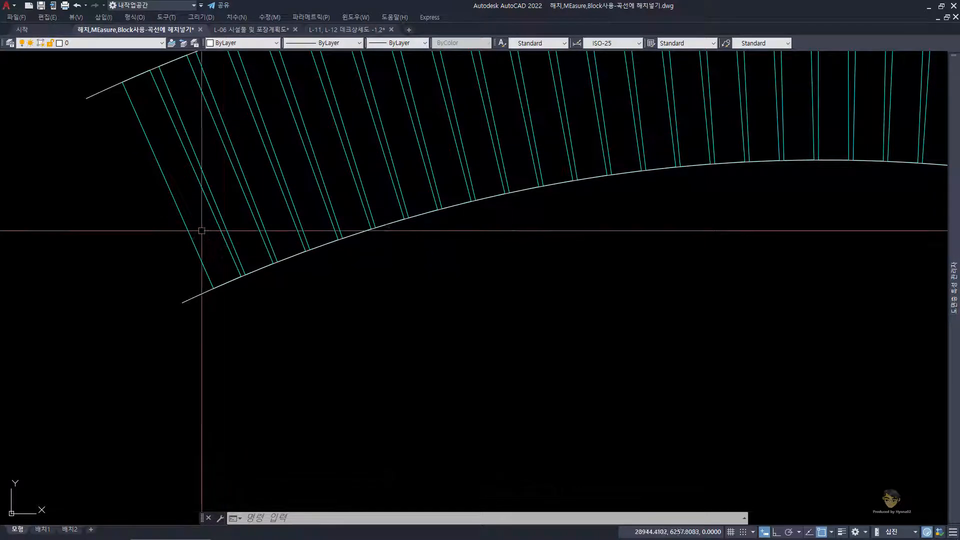
scroll(234, 237, down, 3)
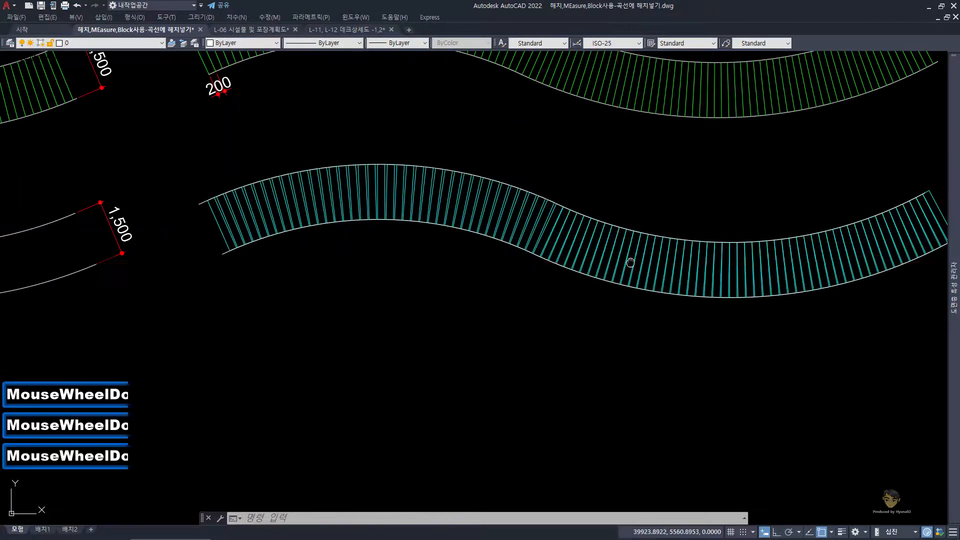
middle_drag(627, 257, 596, 230)
scroll(497, 243, up, 1)
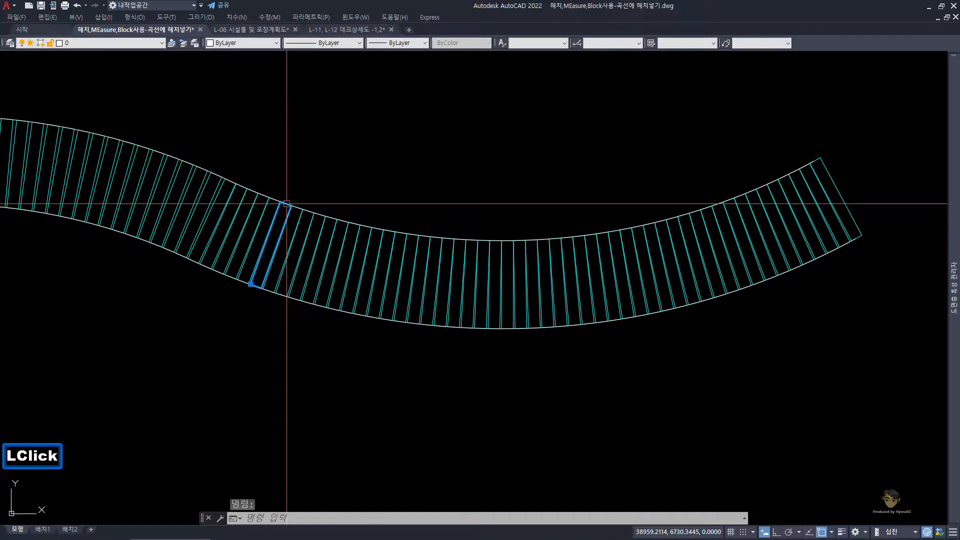
scroll(287, 204, up, 4)
key(Escape)
key(Escape)
scroll(523, 209, down, 5)
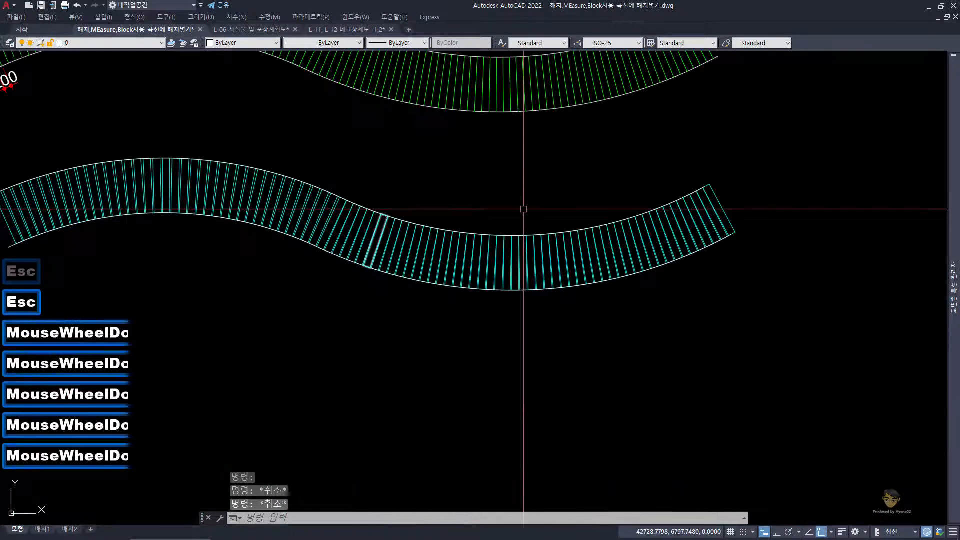
Step: Examine the planks at the right end of the cyan block deck
scroll(697, 193, up, 5)
key(Escape)
key(Escape)
key(Escape)
scroll(529, 219, down, 4)
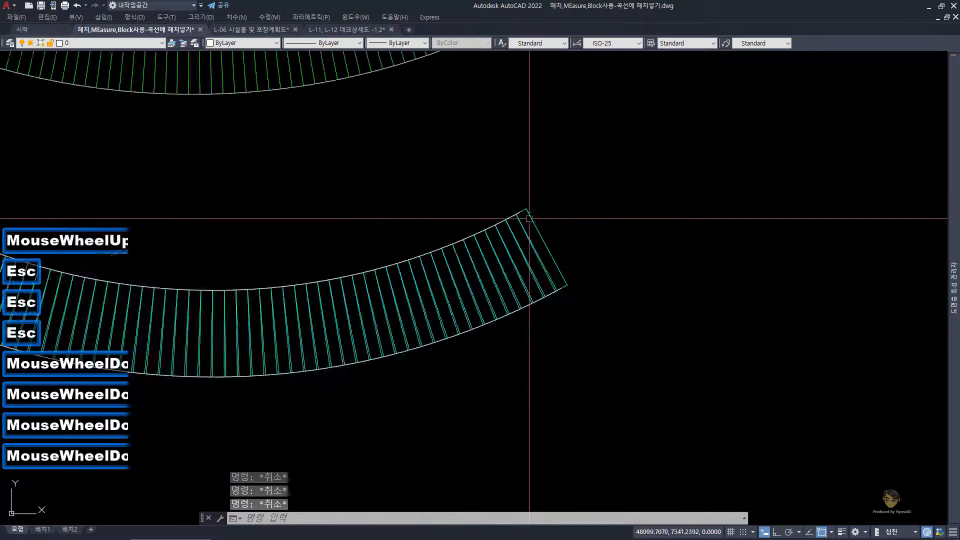
scroll(529, 218, down, 3)
middle_drag(439, 218, 456, 262)
scroll(579, 274, up, 5)
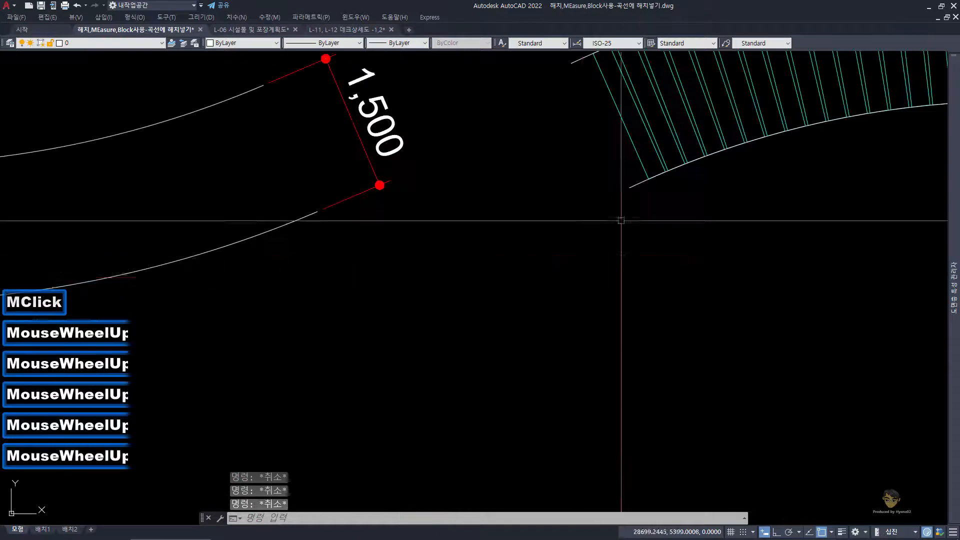
Step: Bring the upper and lower boundary curves of the cyan deck to the front with DRAWORDER
middle_drag(621, 220, 561, 307)
scroll(574, 260, up, 2)
drag(585, 302, 545, 261)
scroll(545, 260, down, 1)
middle_drag(547, 260, 551, 350)
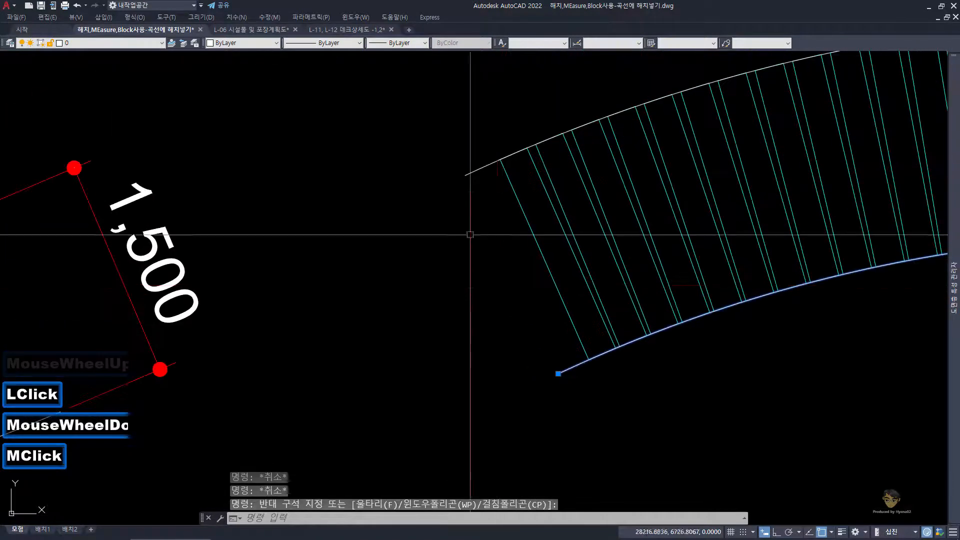
click(472, 180)
click(454, 161)
scroll(525, 234, down, 2)
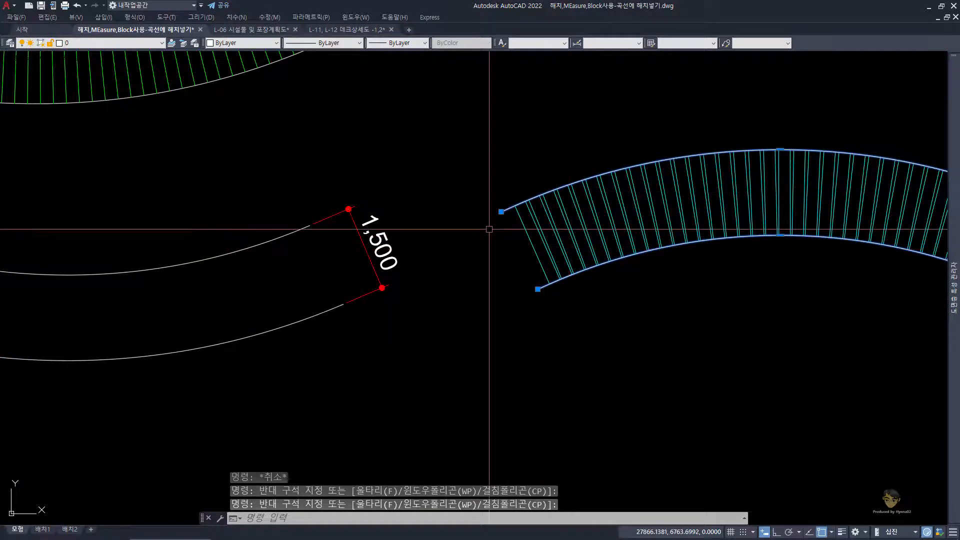
text(DR)
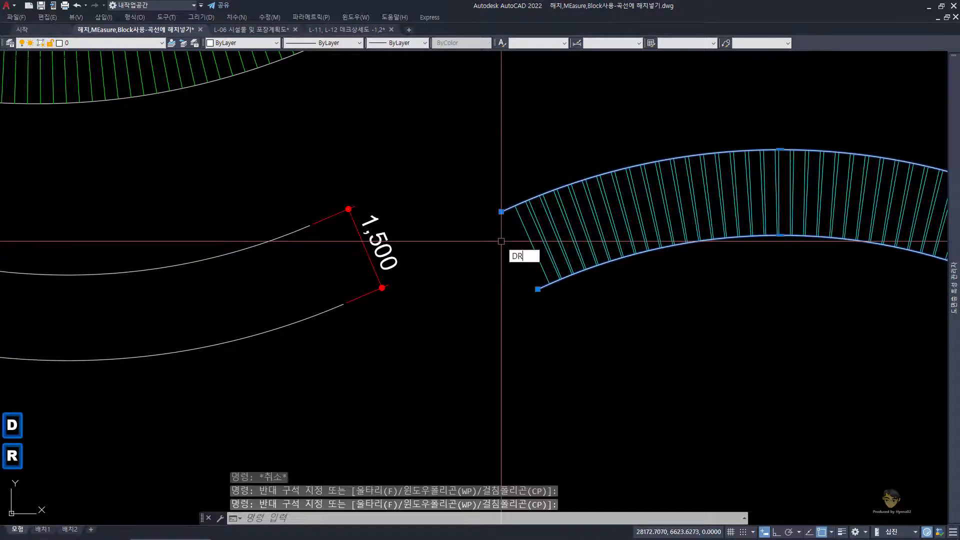
key(space)
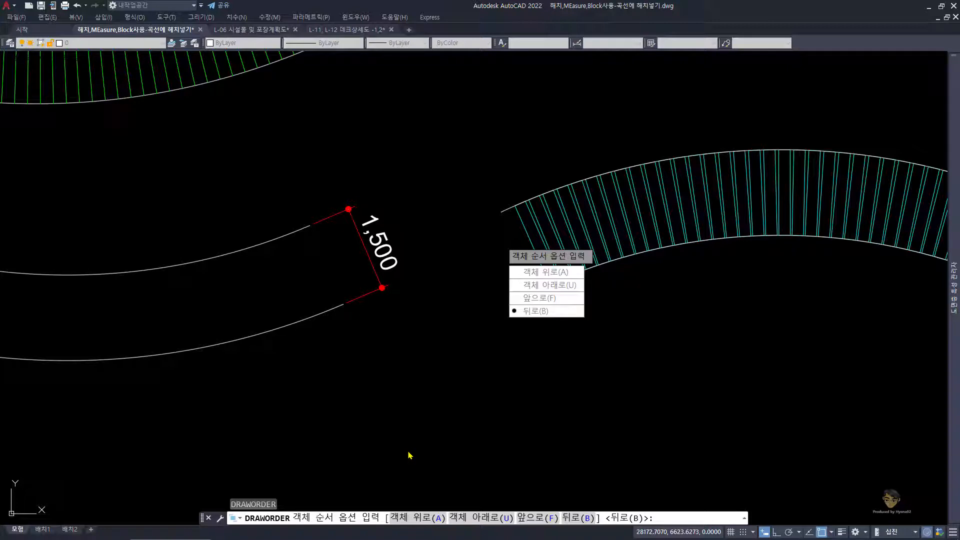
key(space)
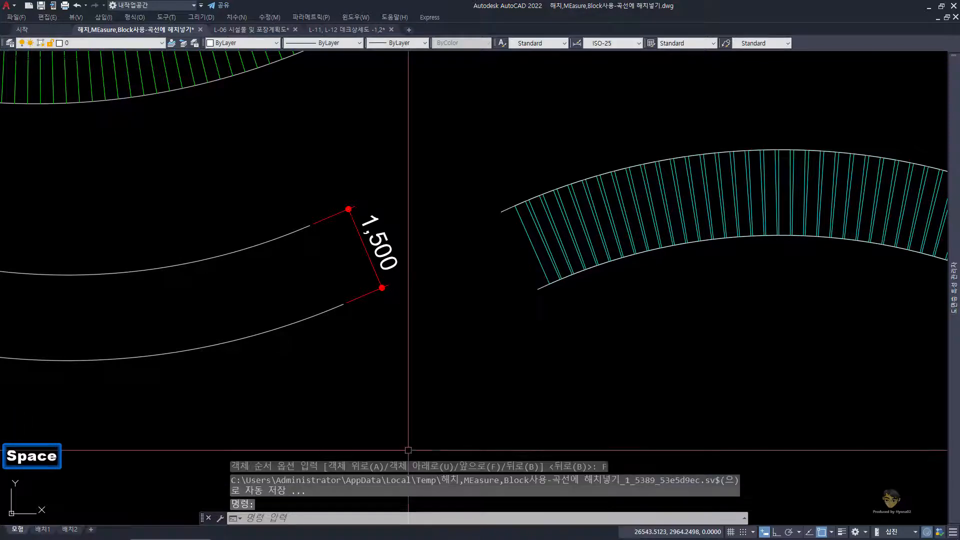
Step: Examine how the plank corners meet the cyan deck's upper curve where its two bends join
middle_drag(697, 70, 407, 90)
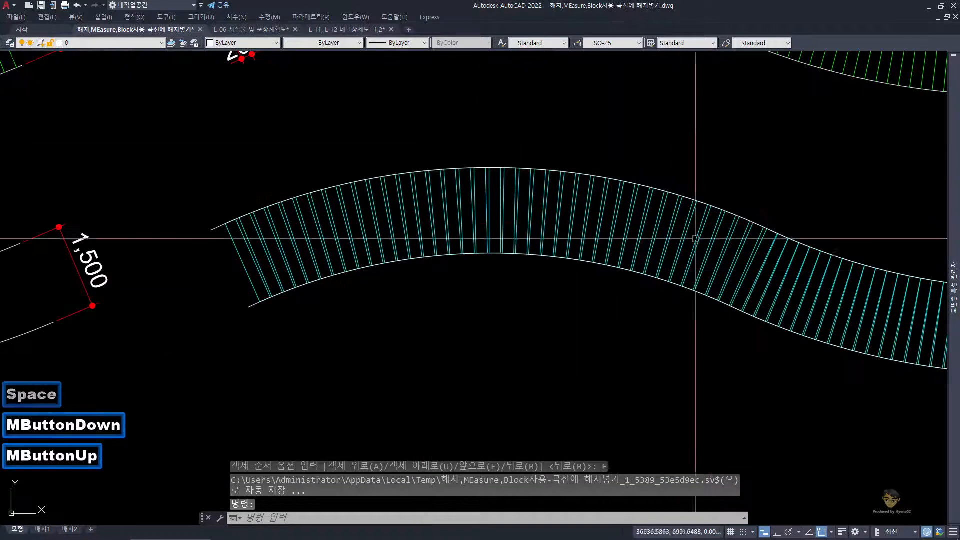
middle_drag(772, 314, 487, 292)
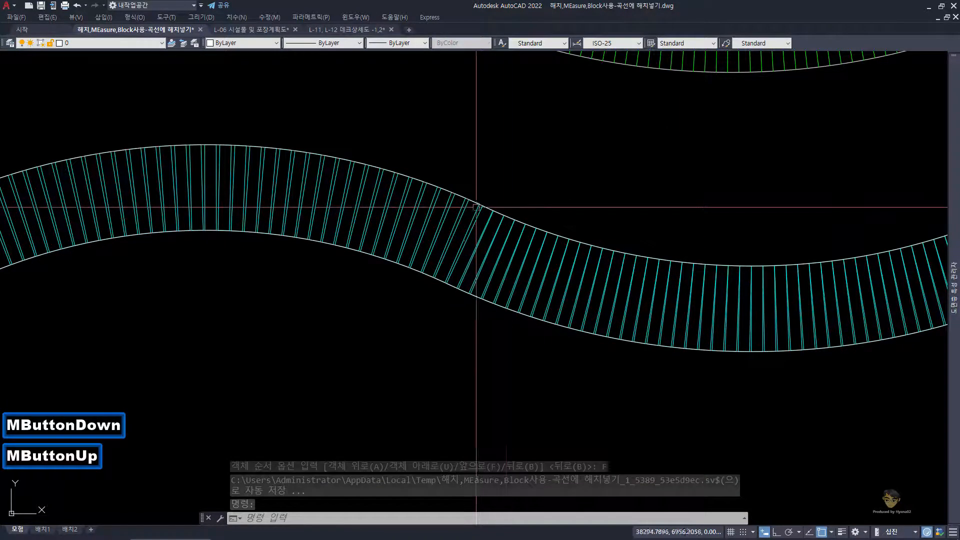
scroll(476, 204, up, 7)
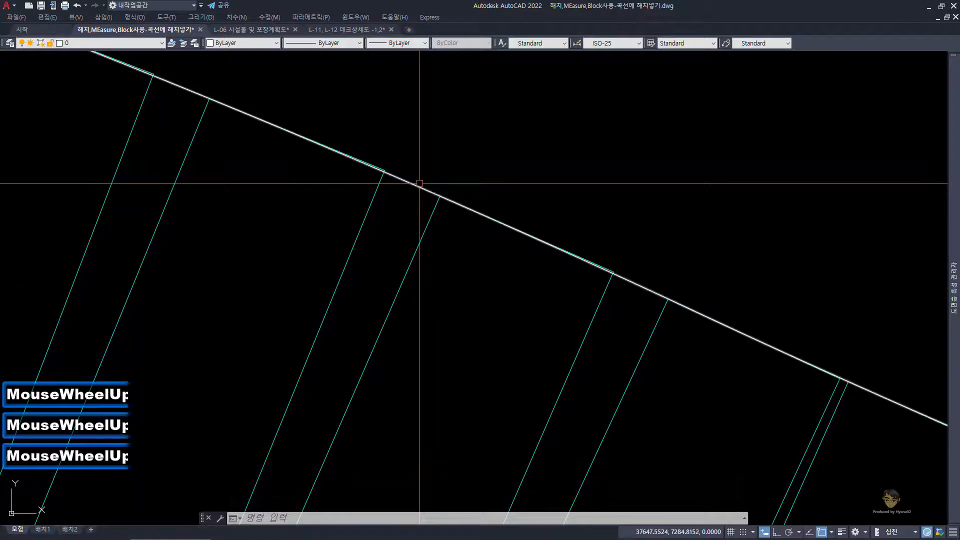
click(414, 187)
scroll(419, 193, down, 4)
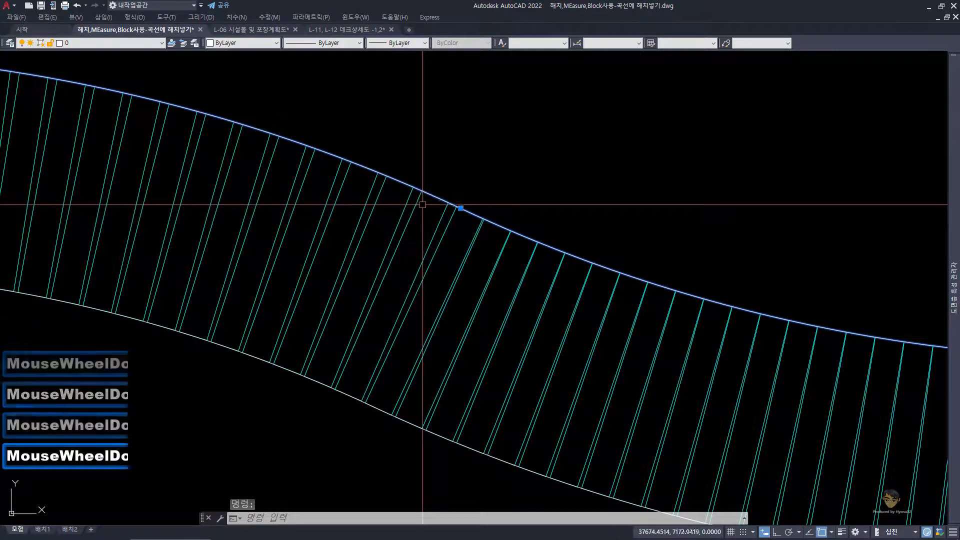
scroll(423, 198, up, 5)
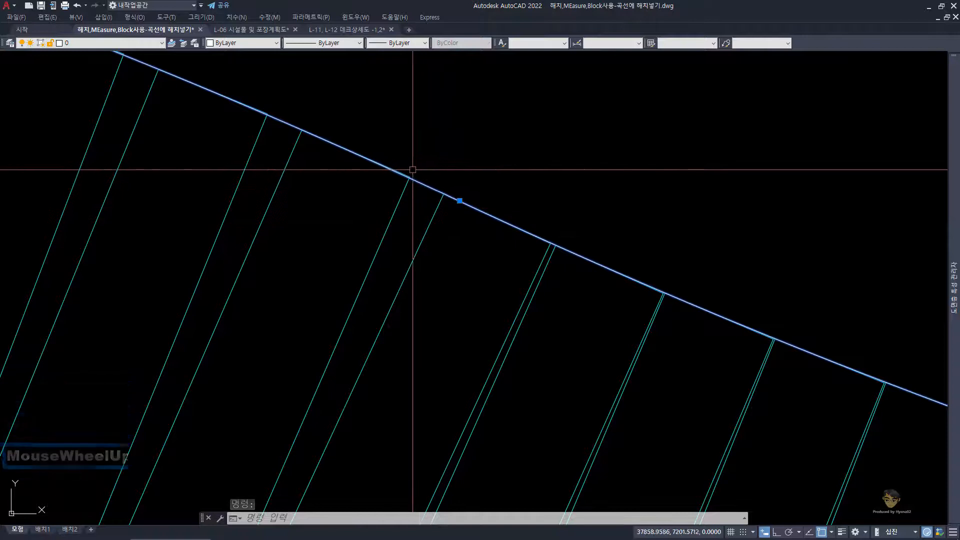
scroll(422, 172, up, 5)
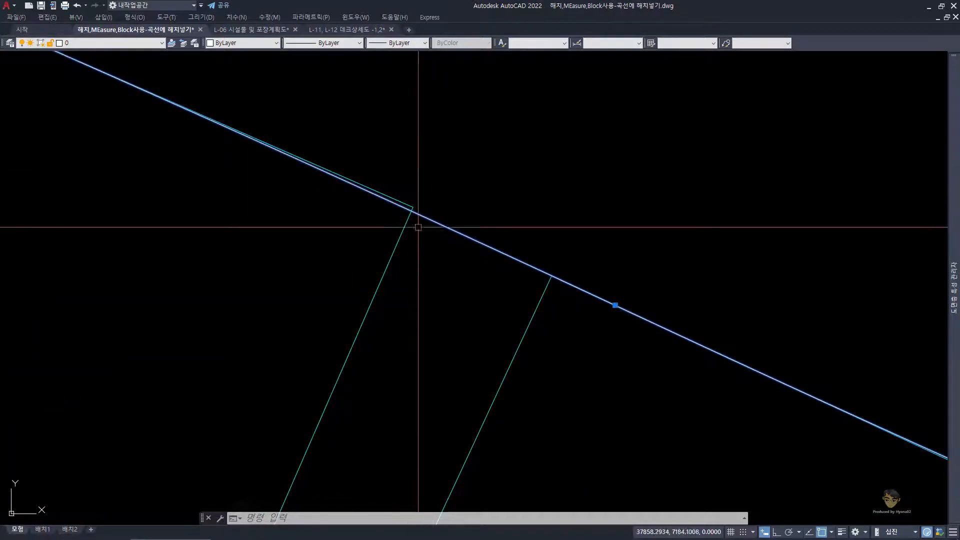
scroll(418, 212, down, 3)
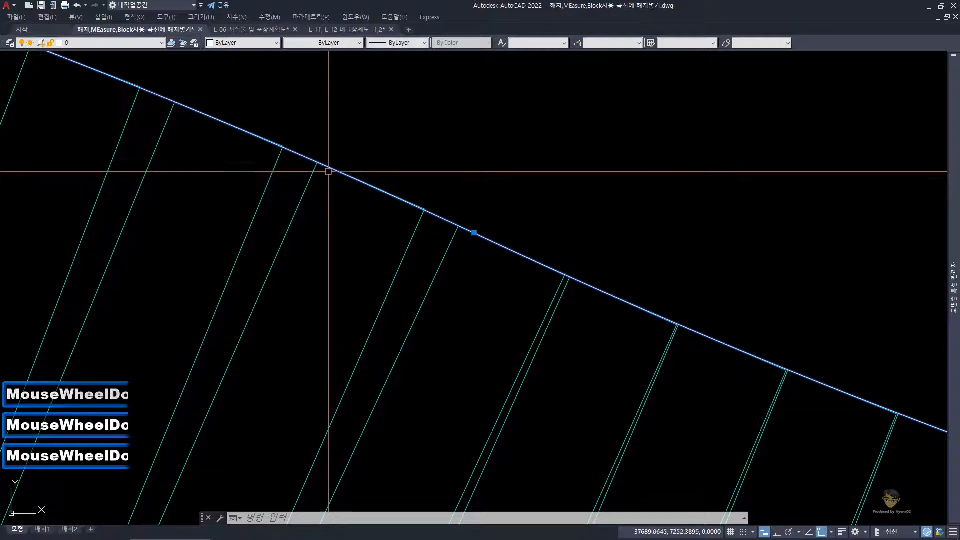
scroll(433, 257, down, 2)
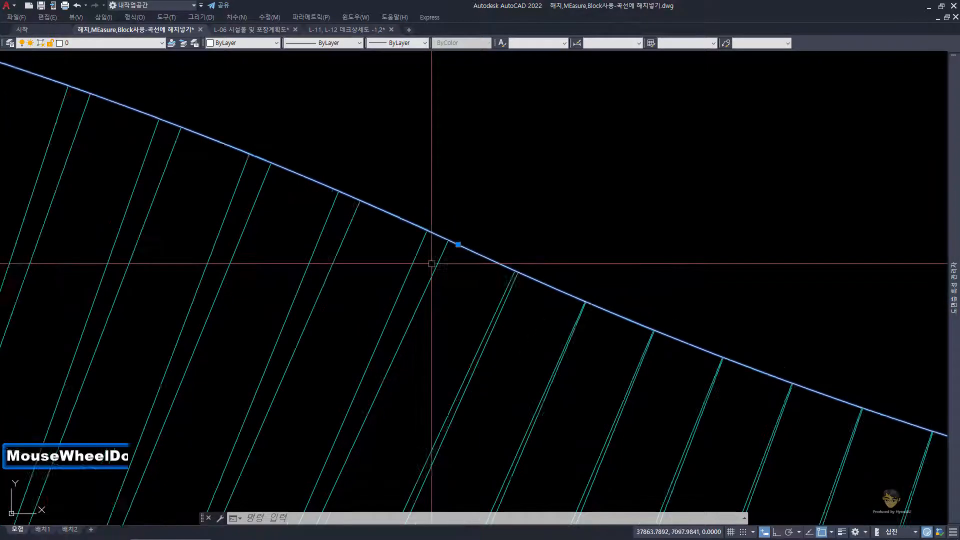
scroll(575, 306, up, 2)
key(Escape)
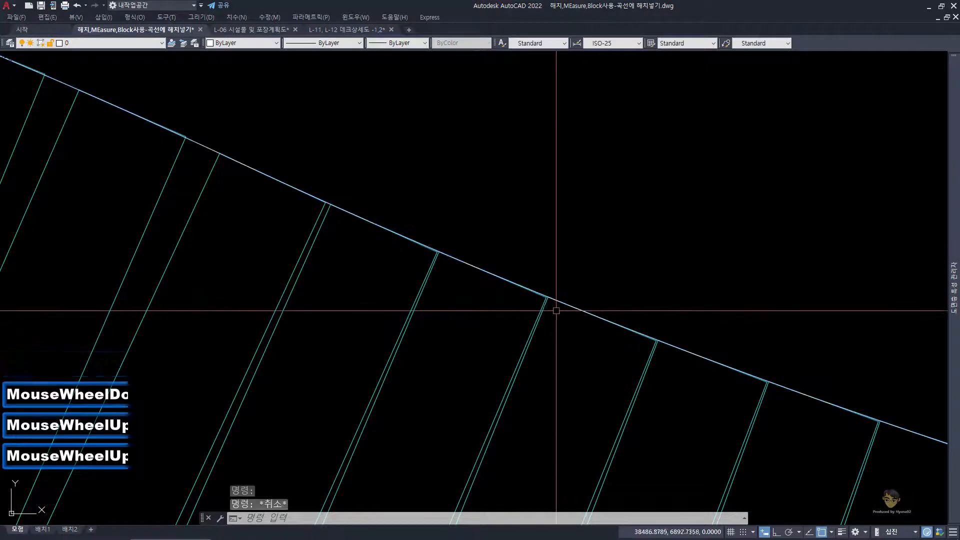
Step: Examine the plank gaps along the upper curve of the second bend, compared with the whole cyan deck
scroll(555, 306, up, 3)
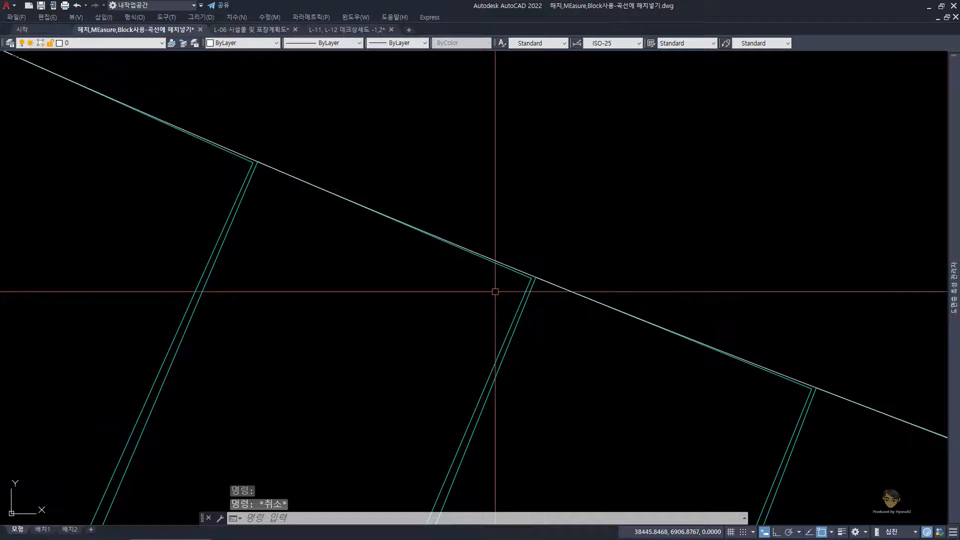
scroll(495, 292, down, 2)
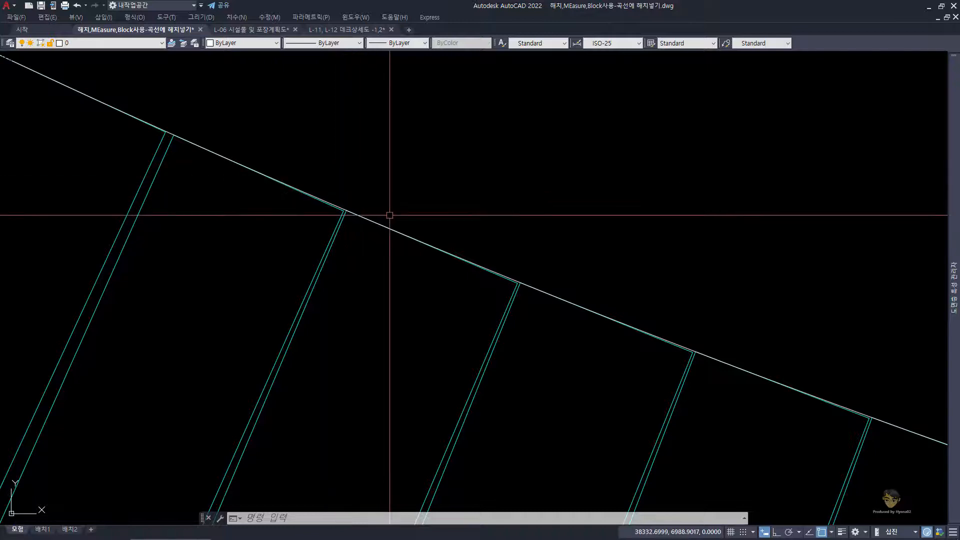
scroll(387, 216, down, 4)
scroll(524, 293, down, 1)
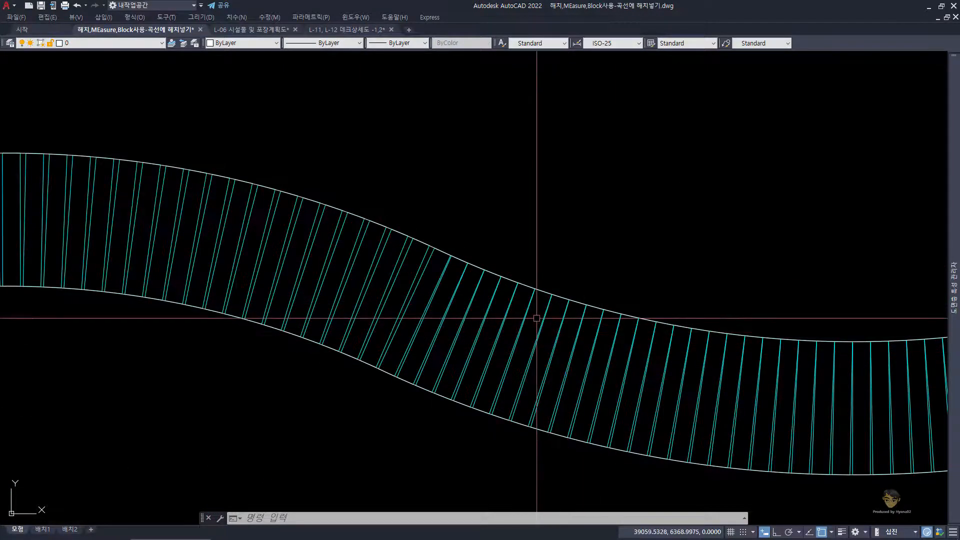
scroll(535, 319, down, 3)
scroll(475, 322, up, 1)
middle_drag(475, 323, 456, 336)
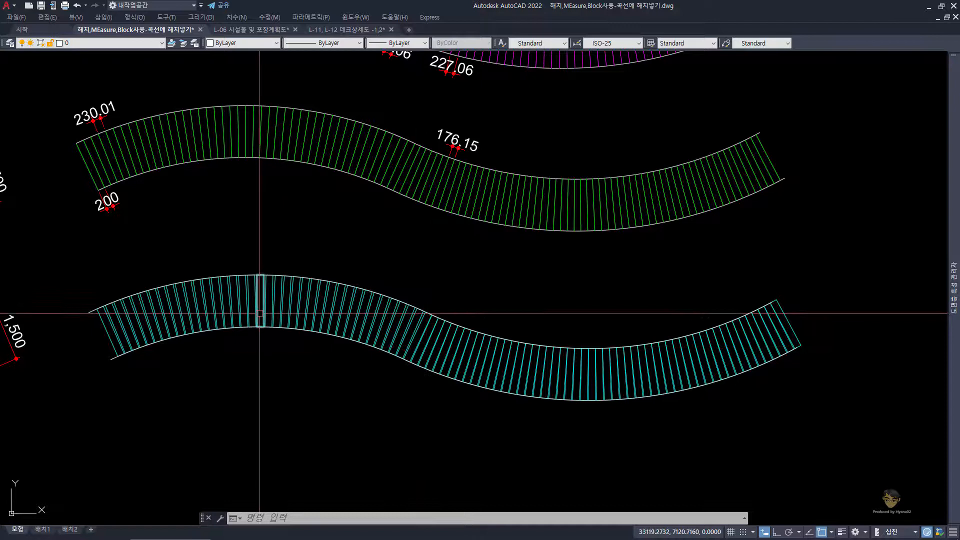
click(78, 247)
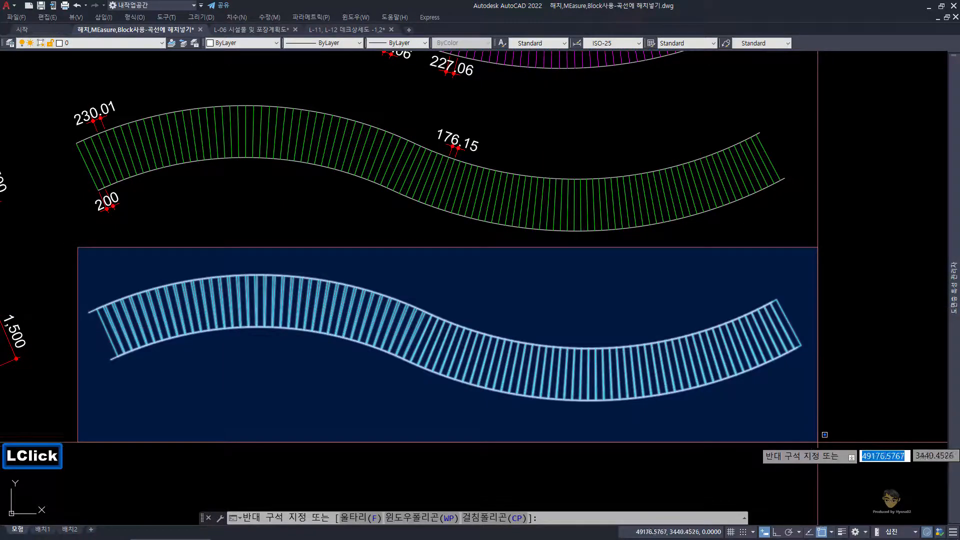
click(824, 434)
scroll(89, 305, up, 3)
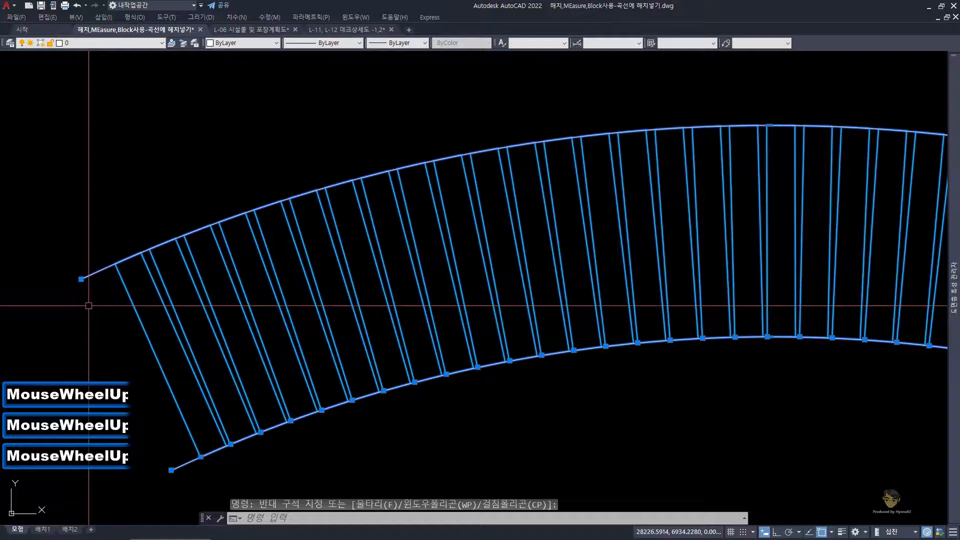
shift+click(101, 296)
shift+click(90, 260)
shift+click(183, 483)
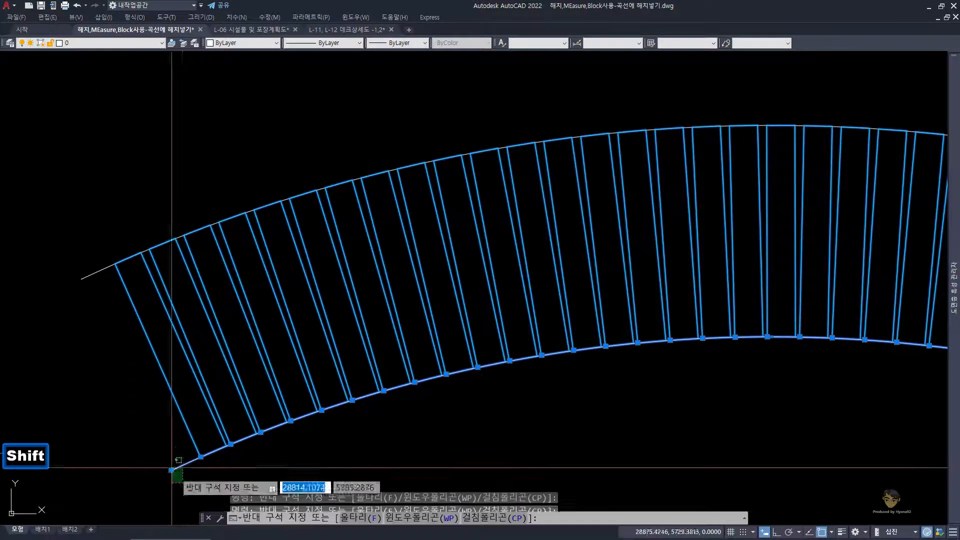
shift+click(172, 470)
text(M)
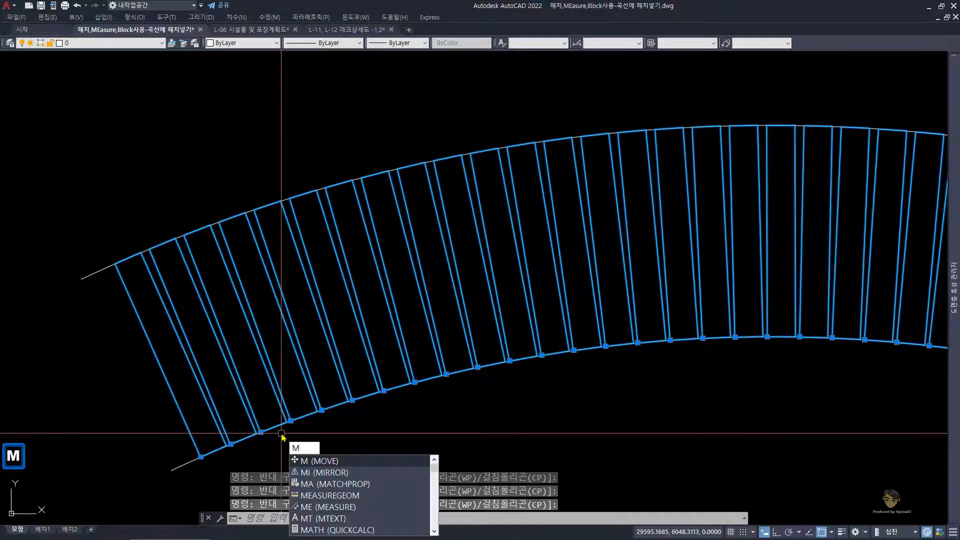
key(space)
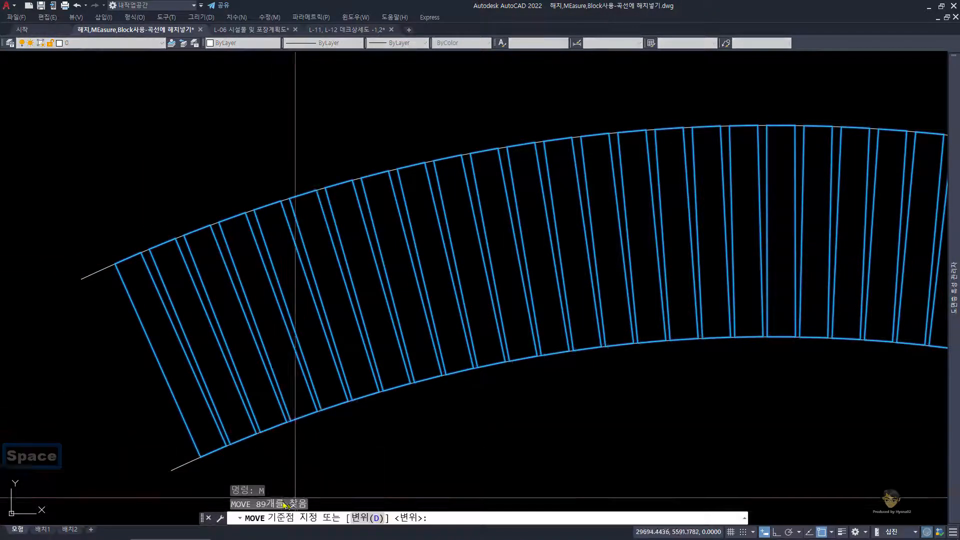
scroll(432, 341, down, 3)
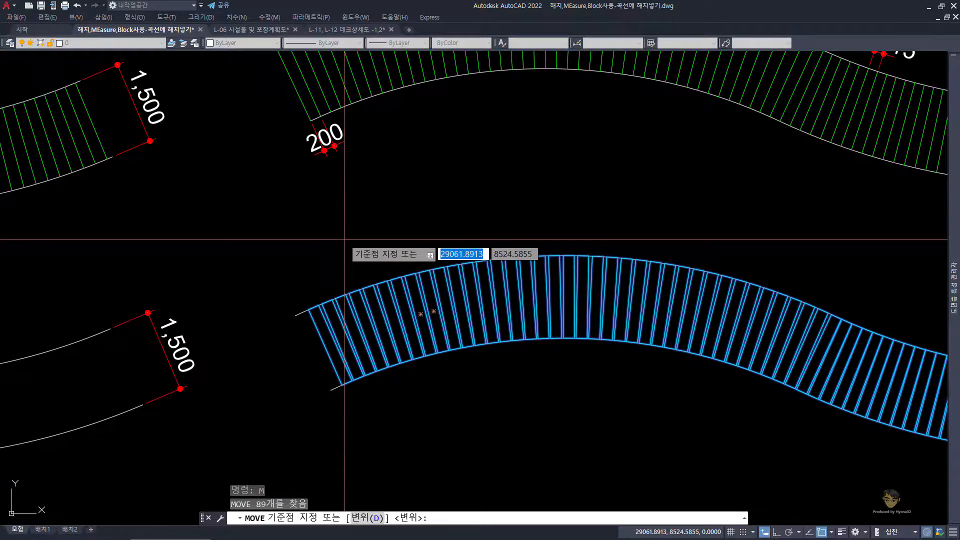
scroll(345, 241, down, 2)
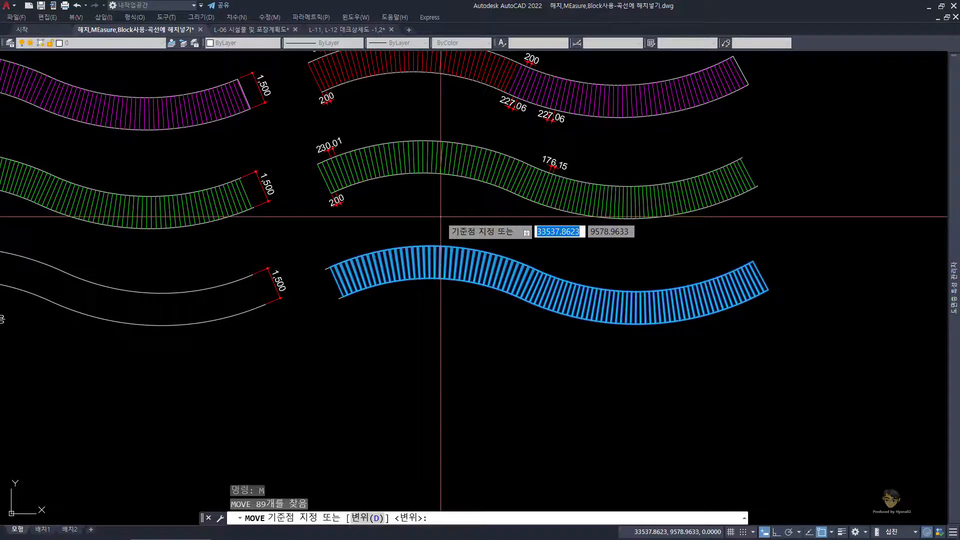
key(Escape)
Step: Save the drawing with the four finished deck variants in view
scroll(430, 230, up, 2)
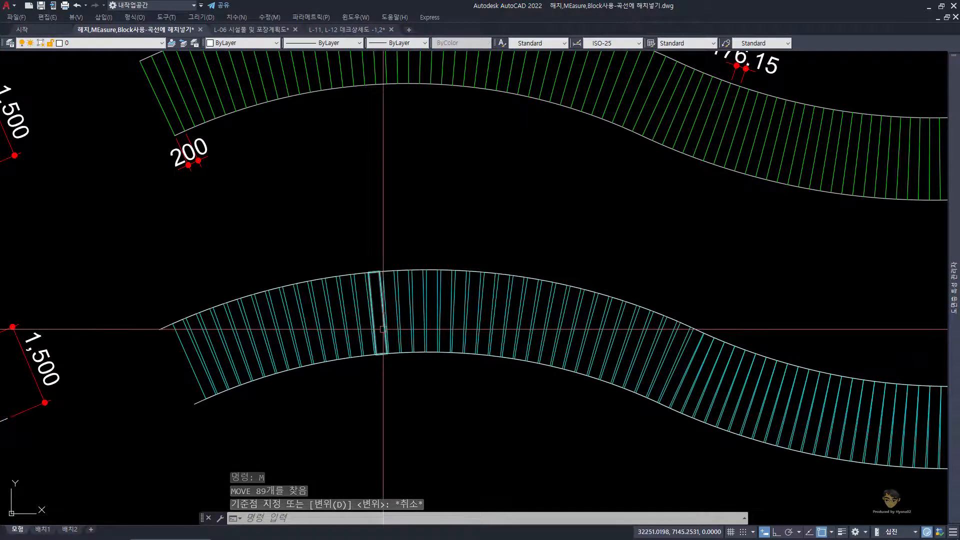
scroll(383, 327, down, 2)
mouse_move(314, 324)
middle_down()
mouse_move(279, 320)
mouse_move(289, 367)
middle_up()
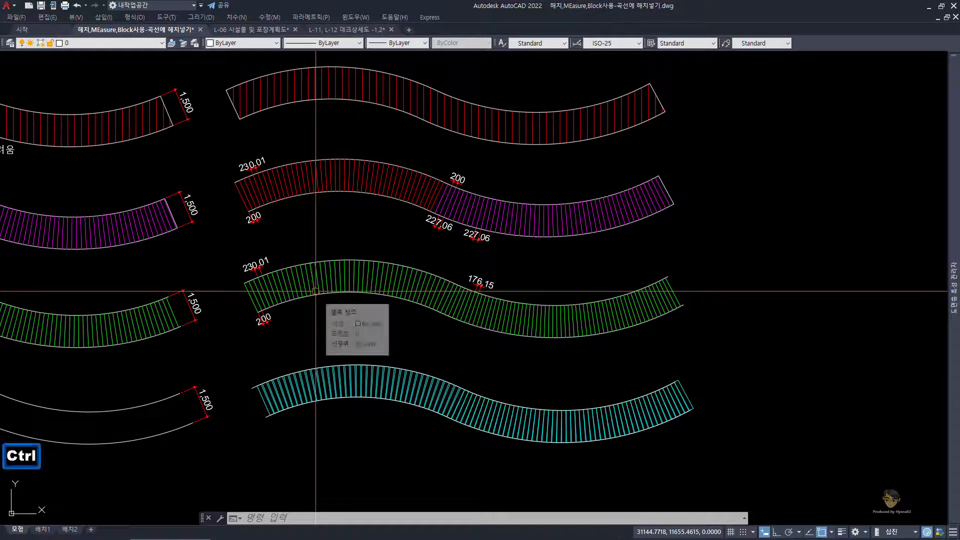
key(ctrl+s)
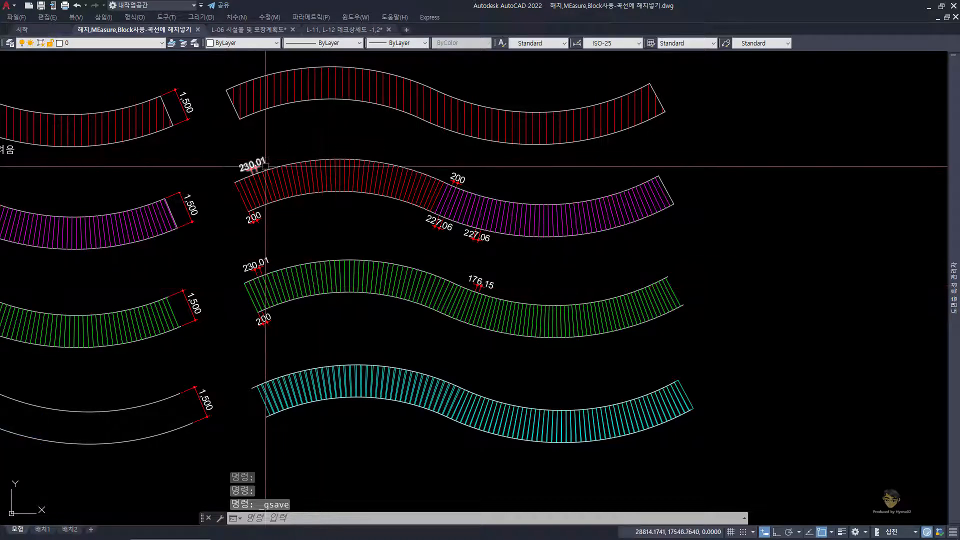
Step: Copy the red and magenta deck with its dimensions and paste it into a new drawing based on acadiso.dwt
click(217, 144)
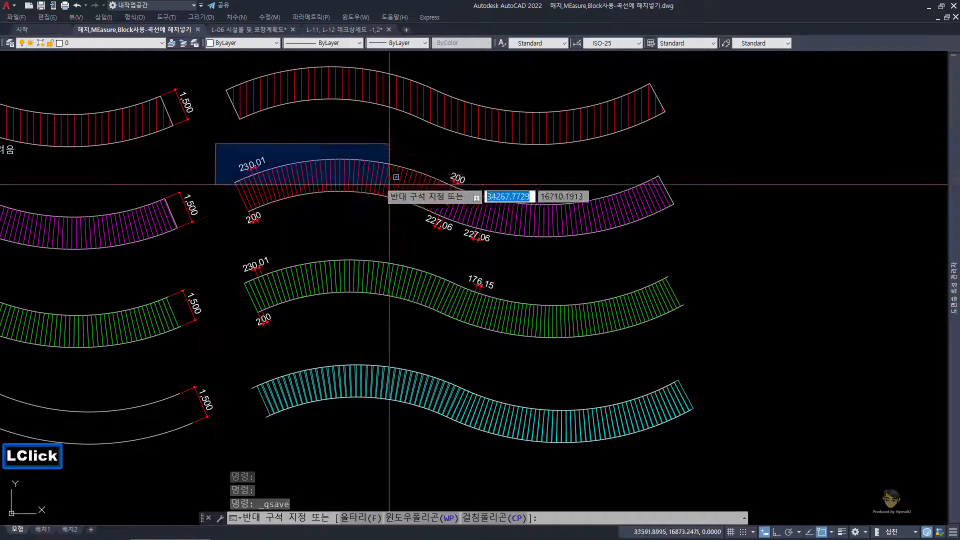
click(695, 240)
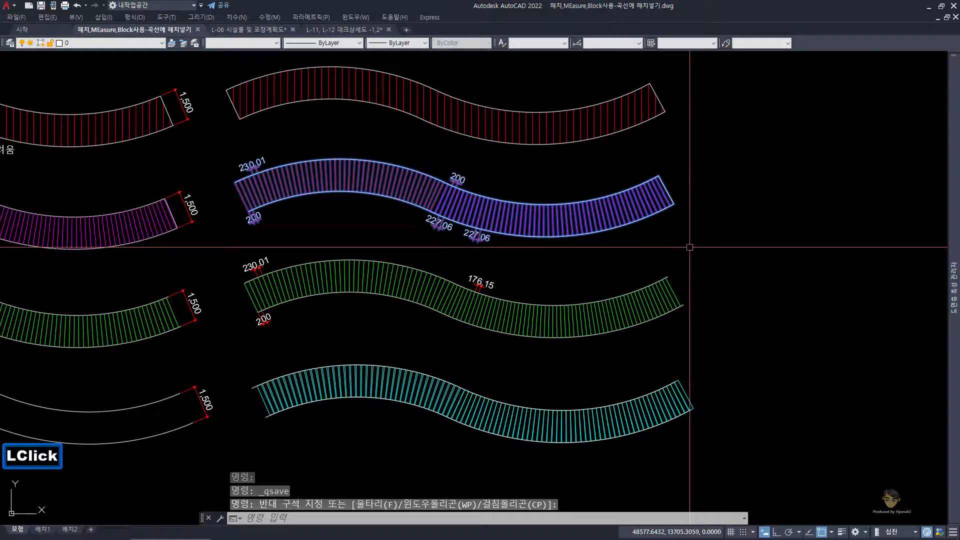
key(ctrl+c)
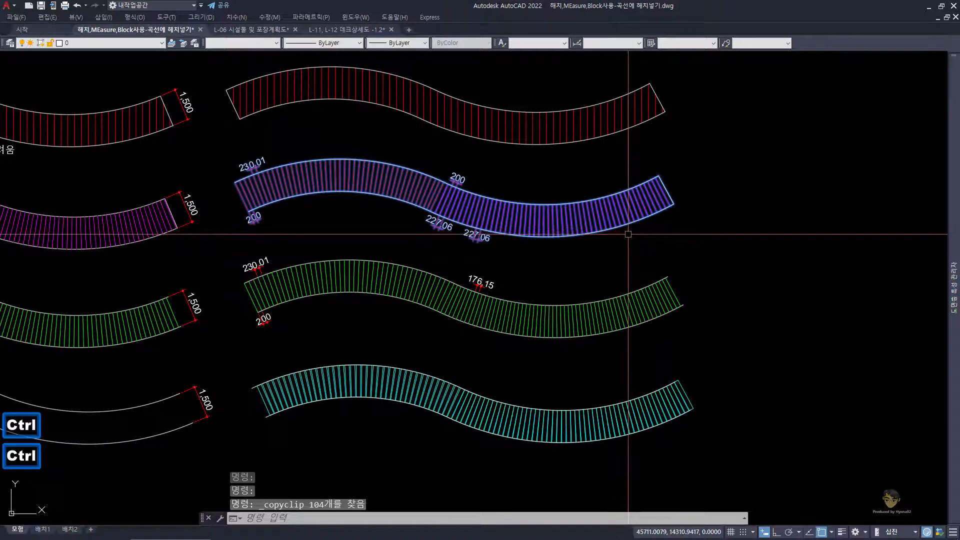
key(ctrl+n)
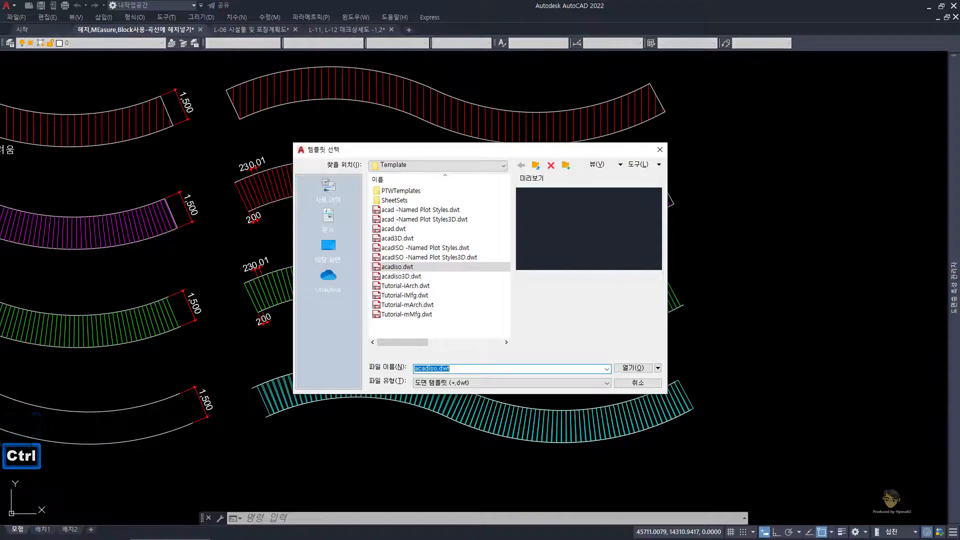
key(Return)
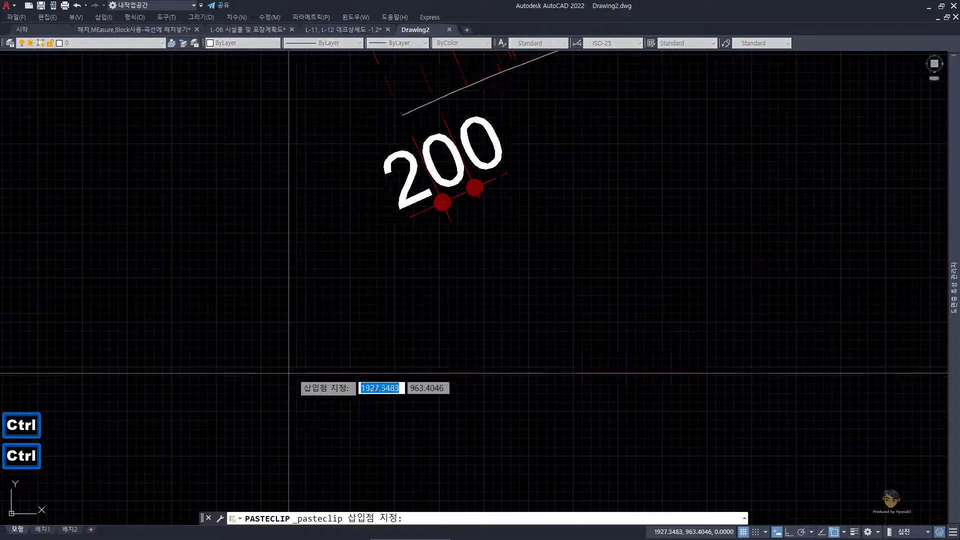
click(187, 447)
key(Escape)
key(Escape)
key(Escape)
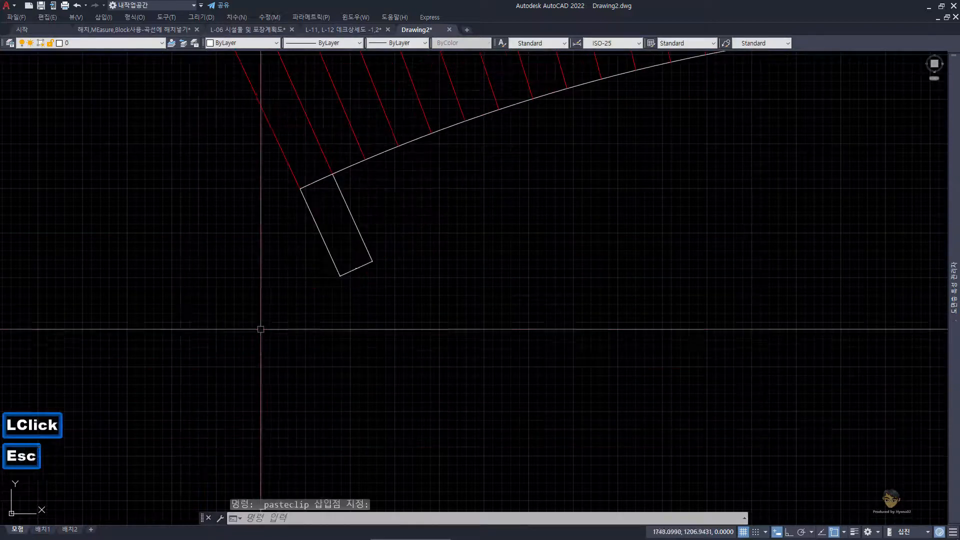
Step: Erase the small dimension above the upper curve near the start of the red section
scroll(300, 280, down, 3)
text(z)
key(space)
text(e)
key(space)
text(z)
key(space)
key(space)
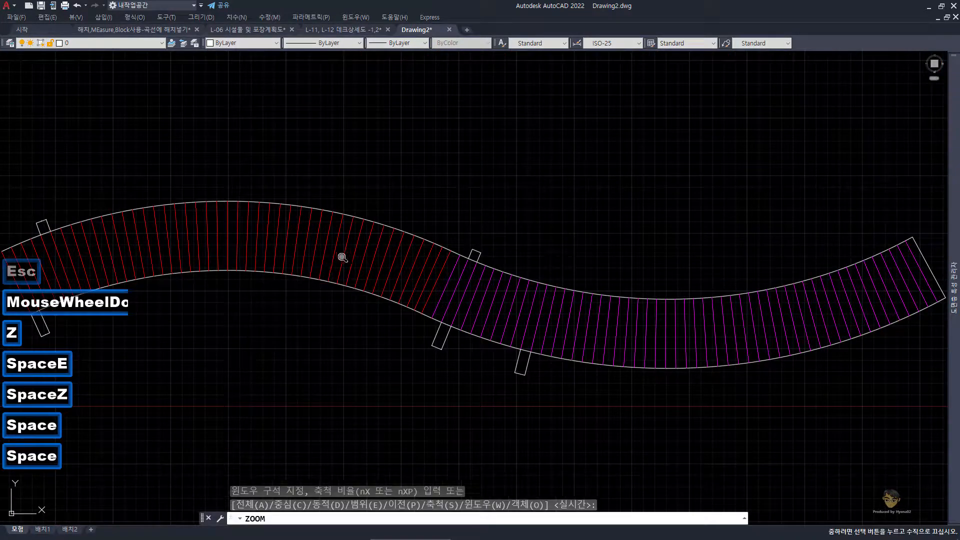
drag(343, 263, 360, 315)
key(Escape)
key(Escape)
middle_click(173, 196)
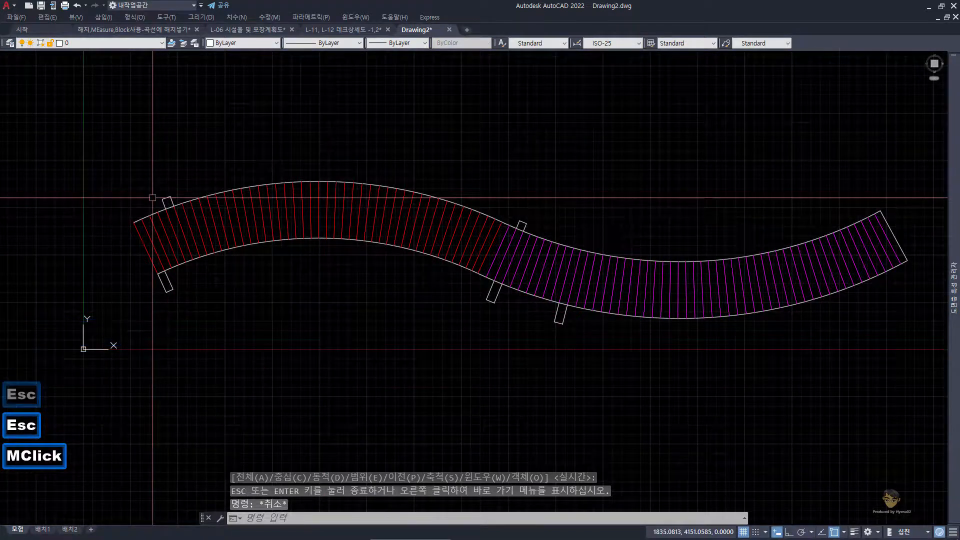
scroll(174, 196, up, 2)
click(171, 182)
text(e)
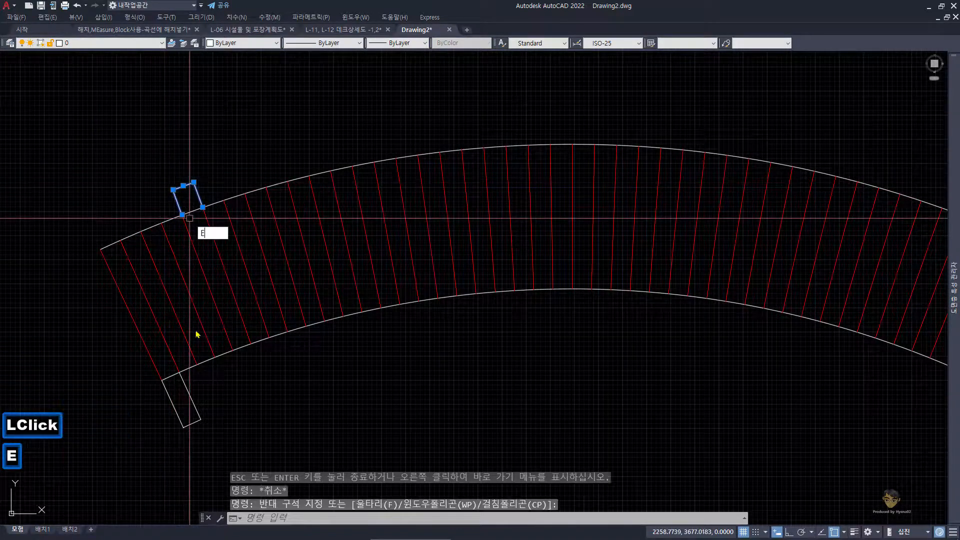
key(space)
Step: Erase the dimension below the start of the red section and the three dimensions around the start of the magenta section
click(229, 437)
click(188, 405)
scroll(255, 407, down, 2)
middle_drag(440, 414, 335, 343)
text(e)
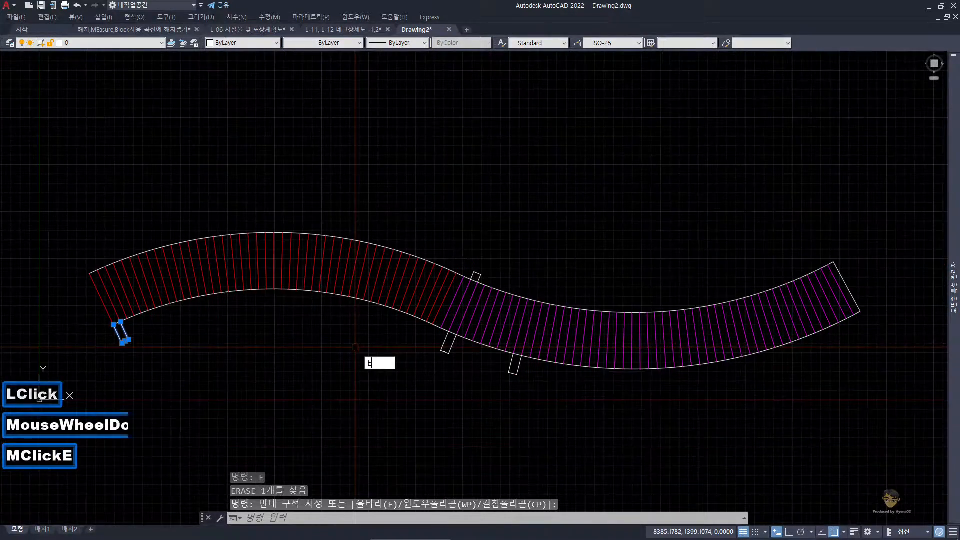
key(space)
click(448, 342)
click(468, 259)
click(495, 282)
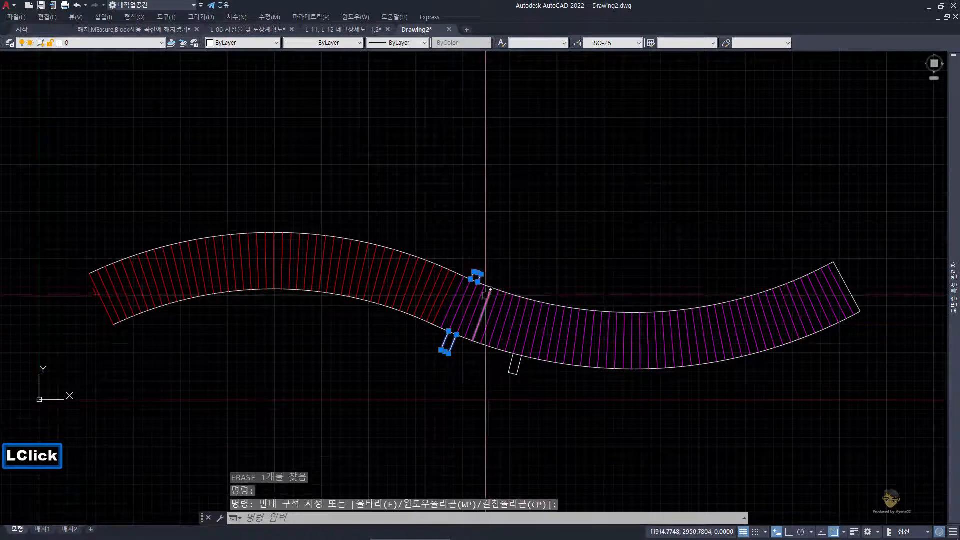
key(space)
click(515, 364)
key(space)
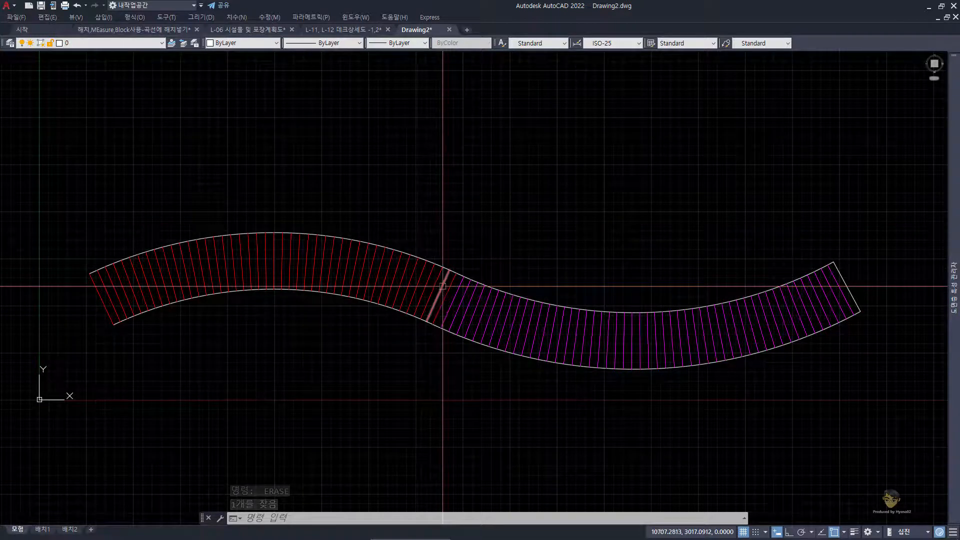
Step: Look up the CN alias for COUNT and view the command alias file acad.pgp, then close it
text(CN)
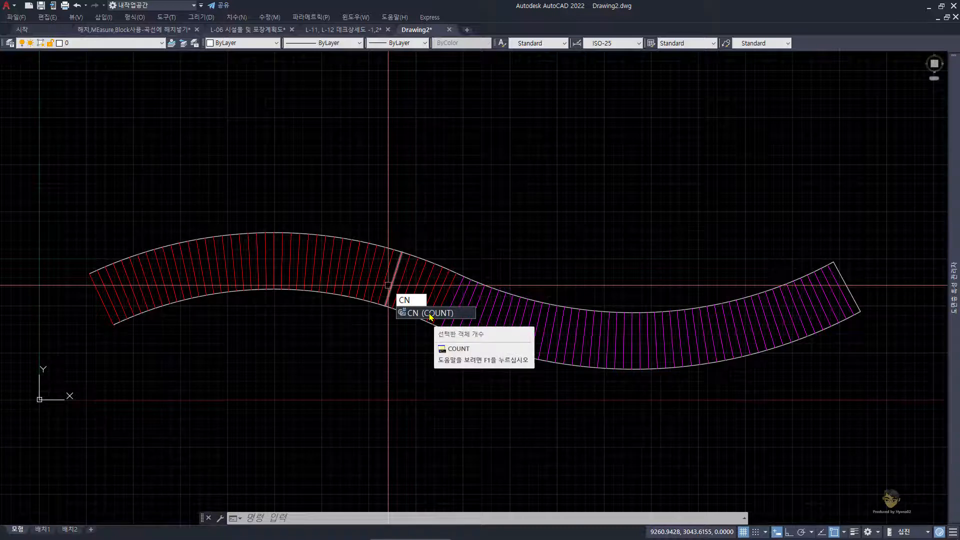
key(Escape)
click(166, 17)
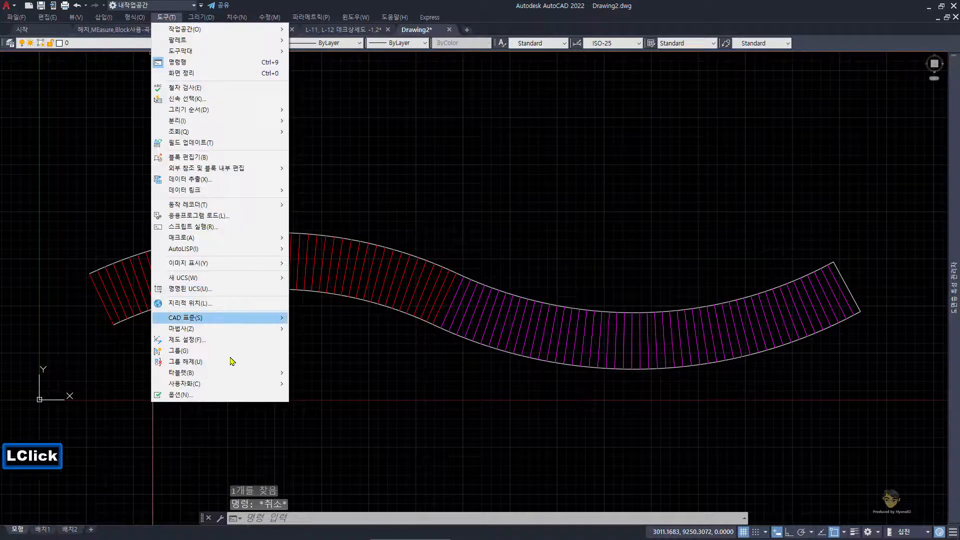
mouse_move(238, 384)
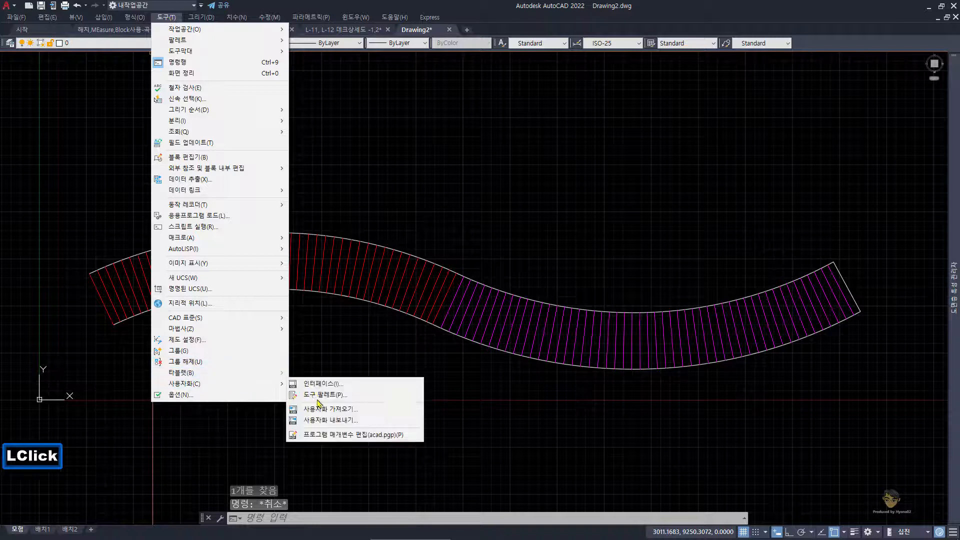
click(330, 435)
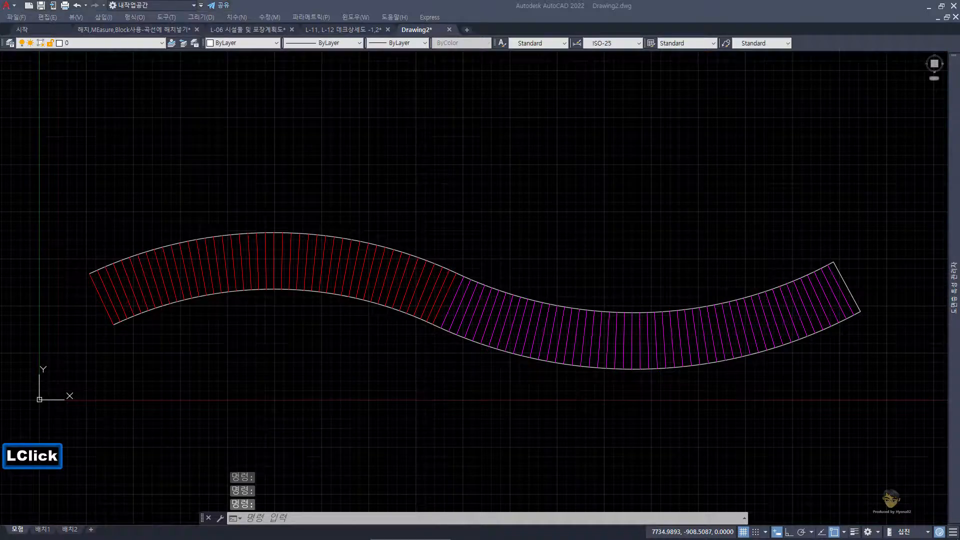
drag(346, 134, 385, 93)
key(Escape)
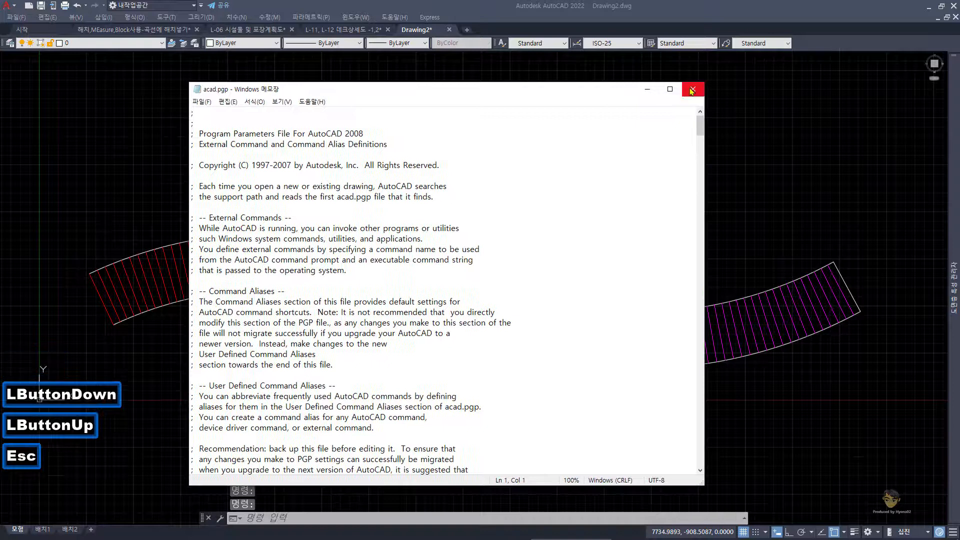
click(692, 90)
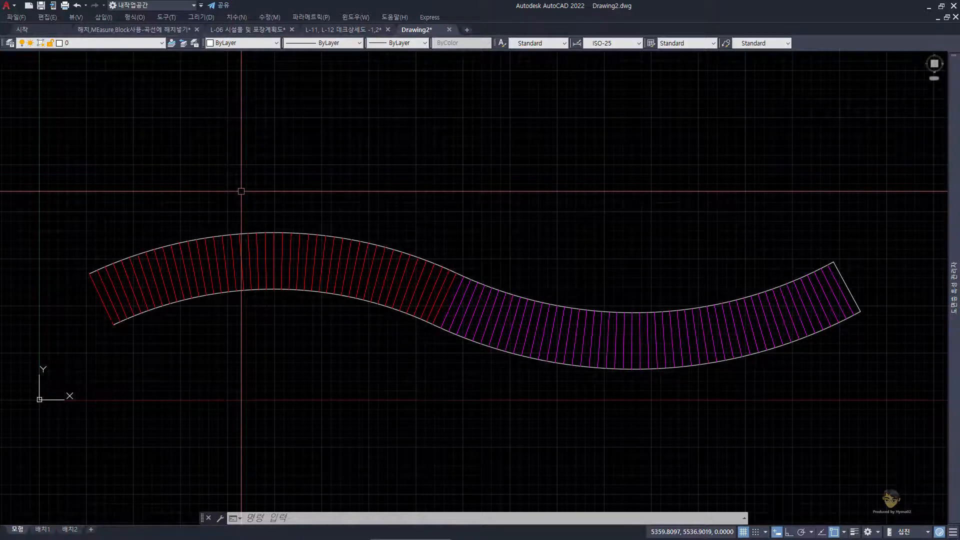
Step: Turn off the grid and run COUNT on the plank line at the start of the red section
key(F7)
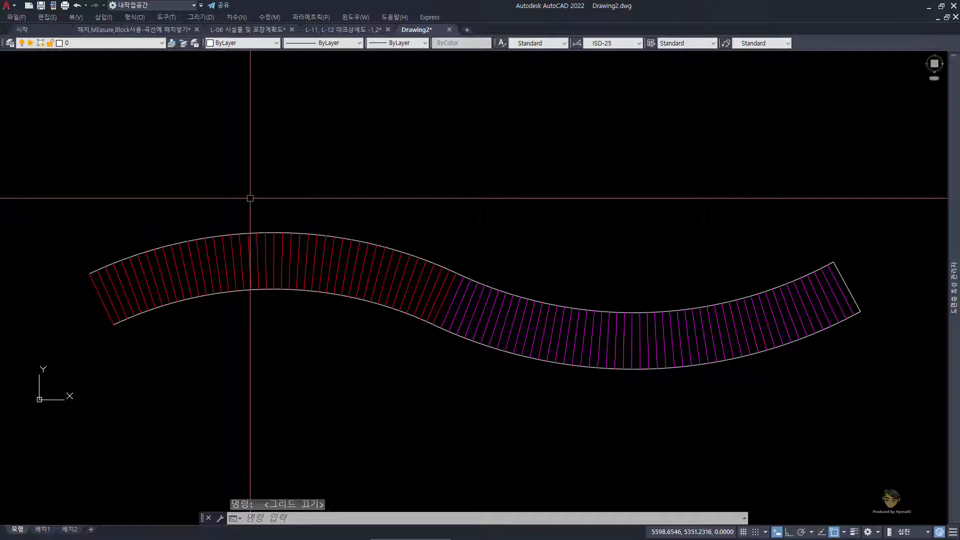
text(N)
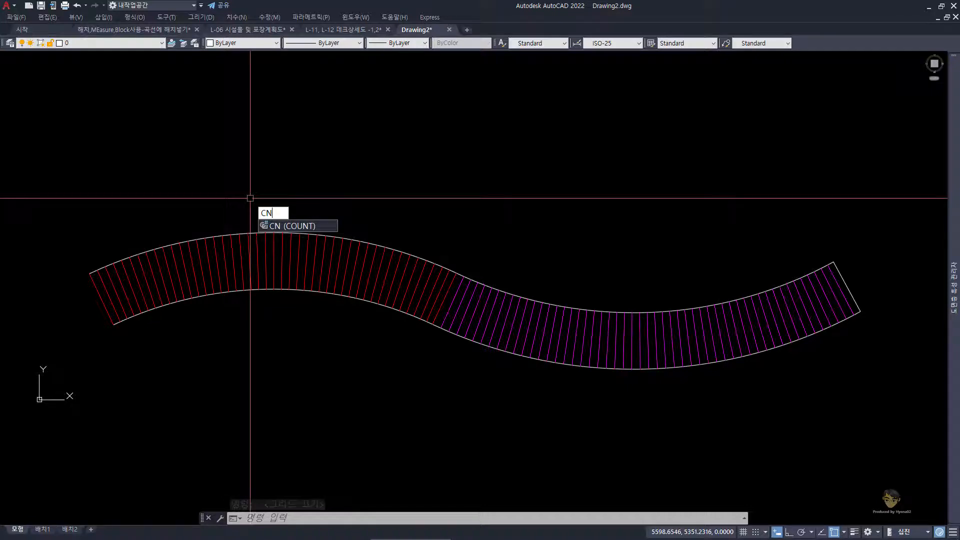
key(space)
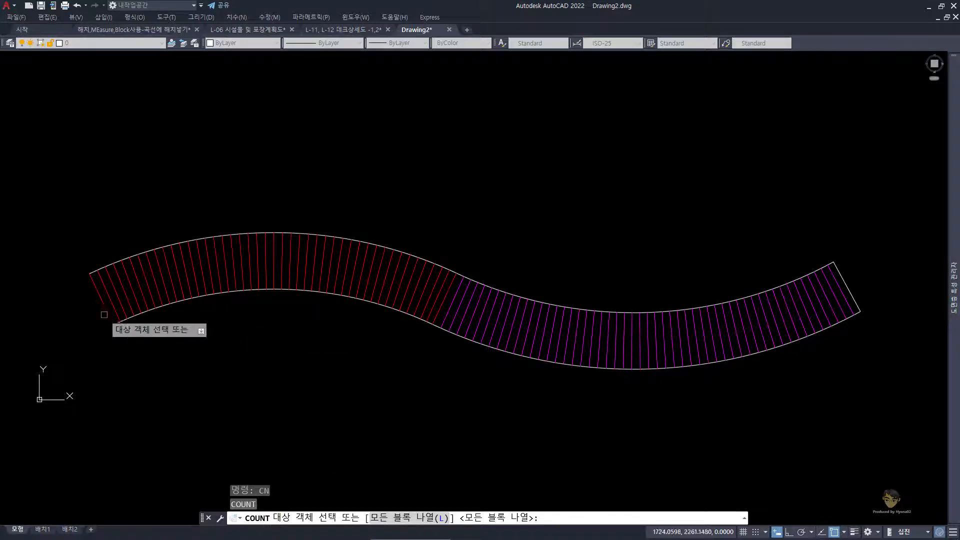
click(99, 300)
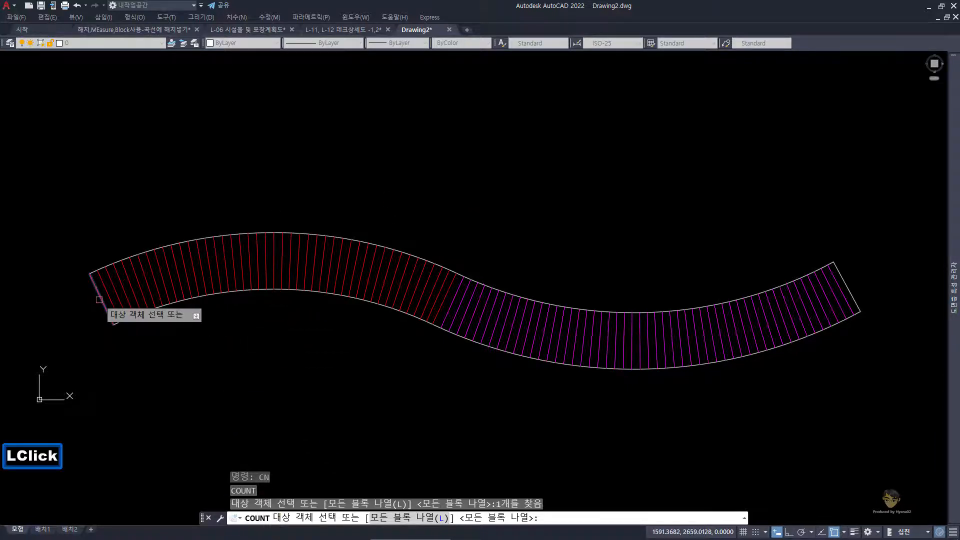
key(space)
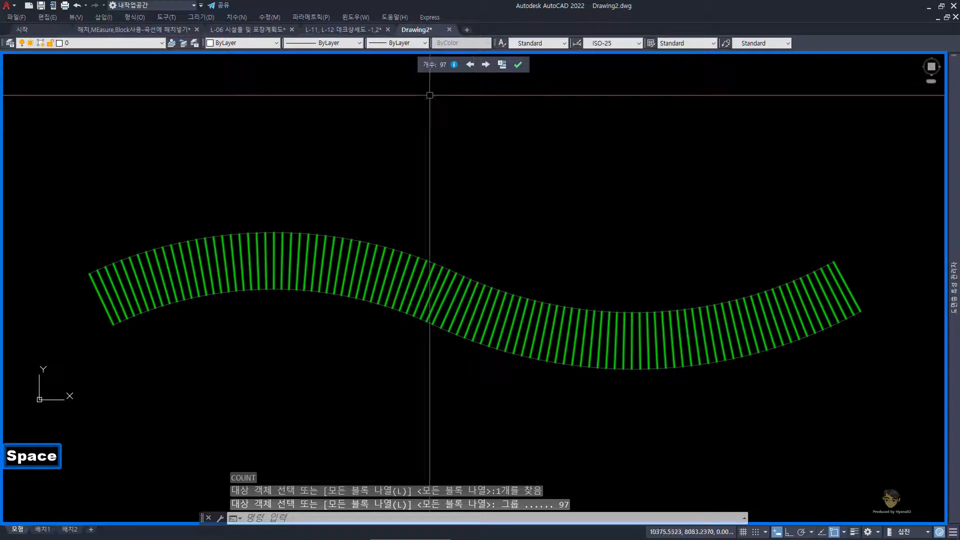
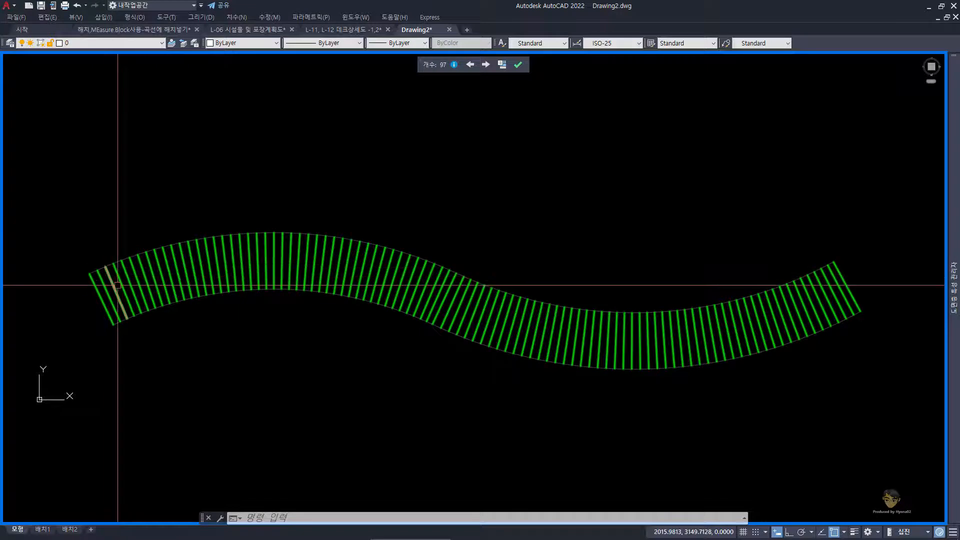
Step: View the details and the block list for the current plank count, and close the Count palette
mouse_move(777, 293)
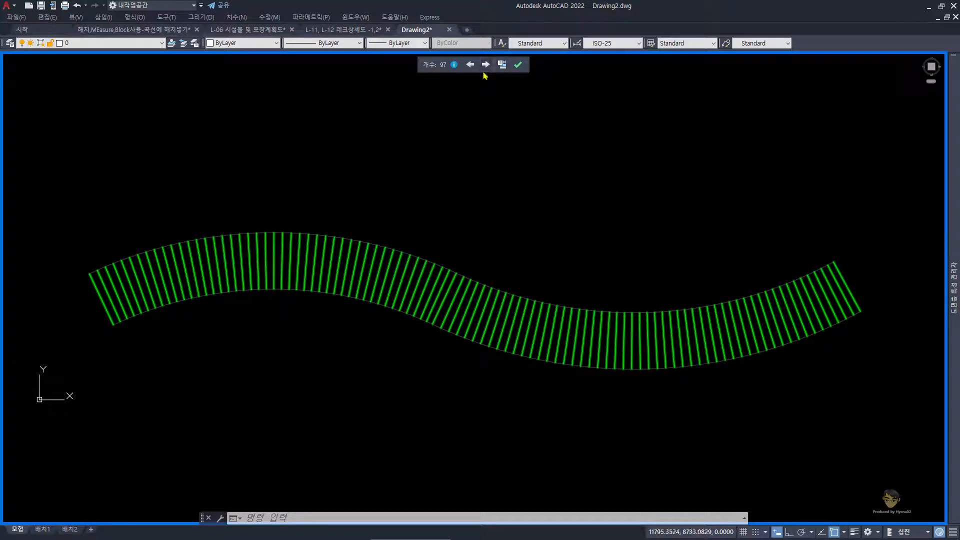
click(453, 65)
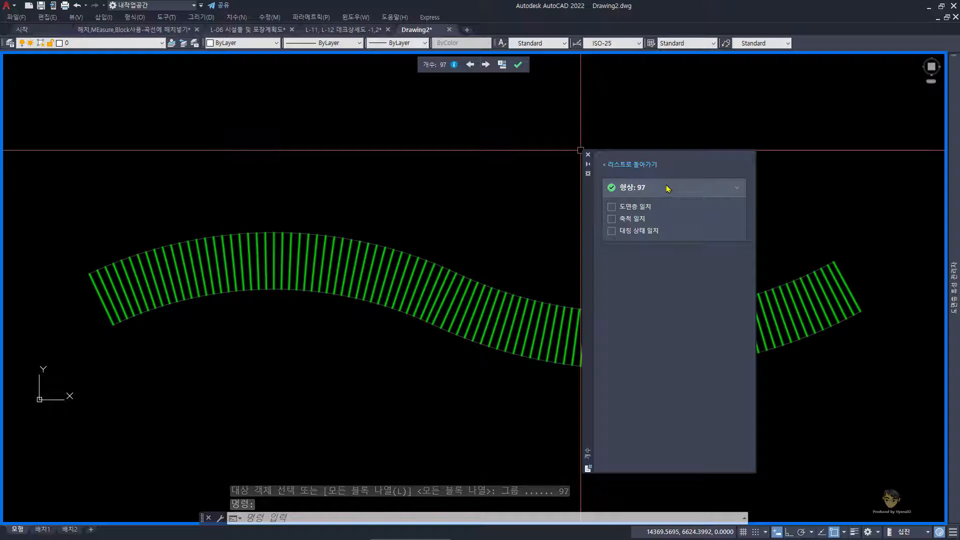
click(631, 164)
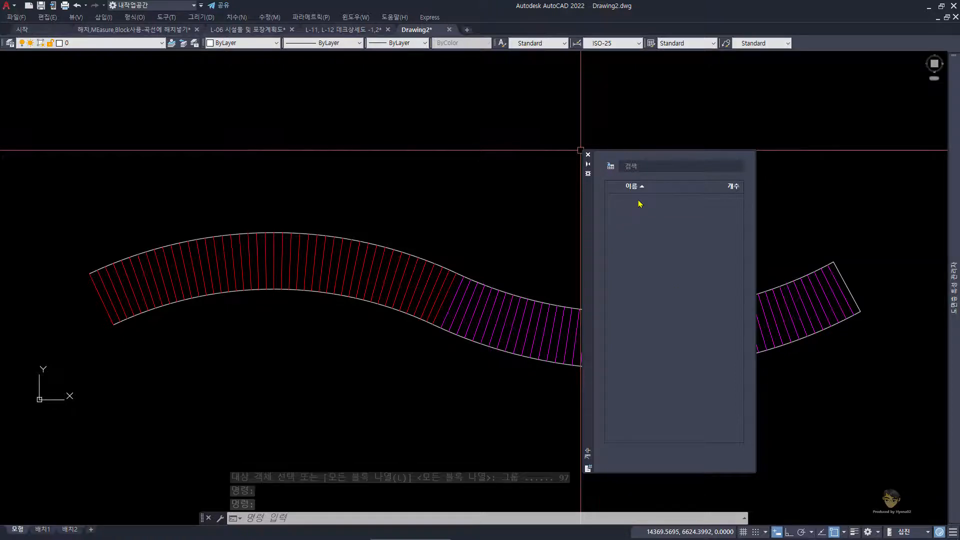
click(588, 155)
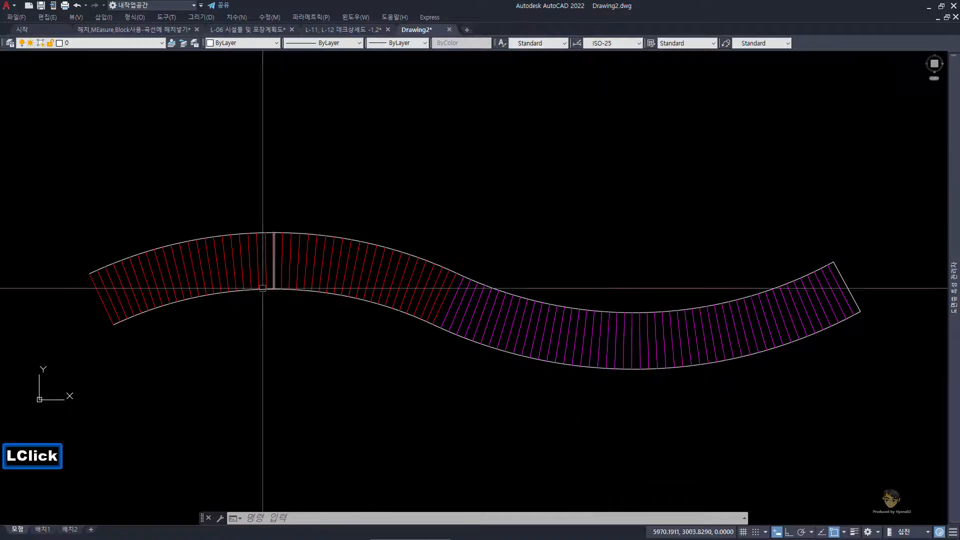
Step: Run COUNT again on the plank line at the start of the red section
key(space)
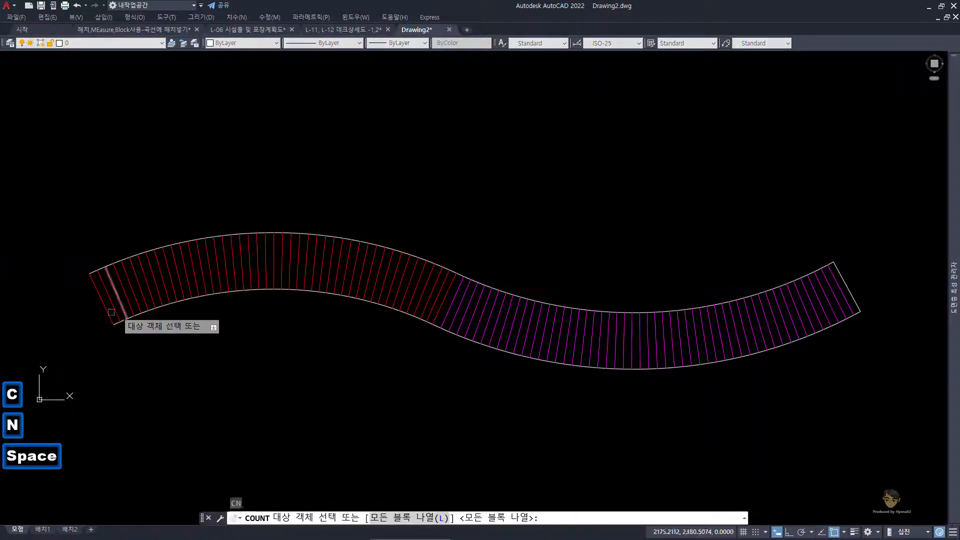
click(100, 298)
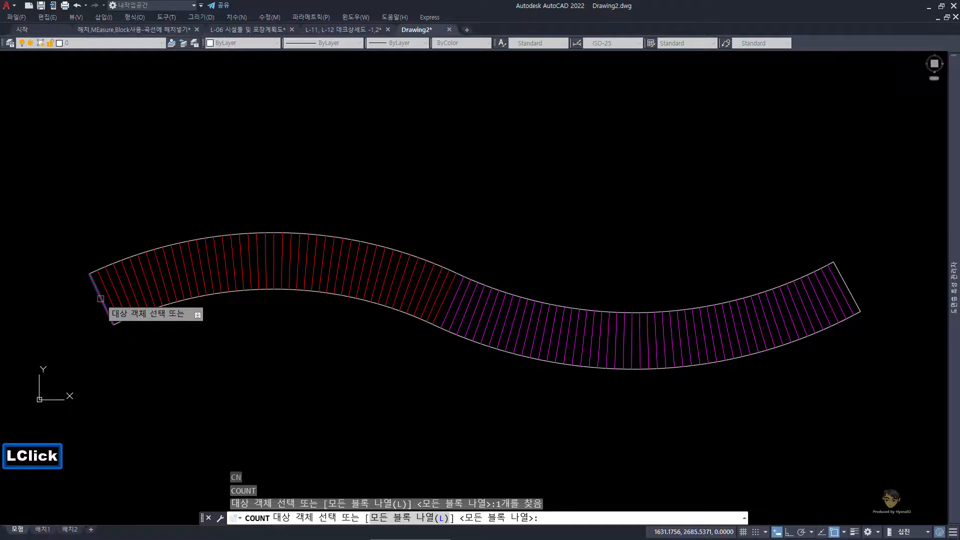
key(space)
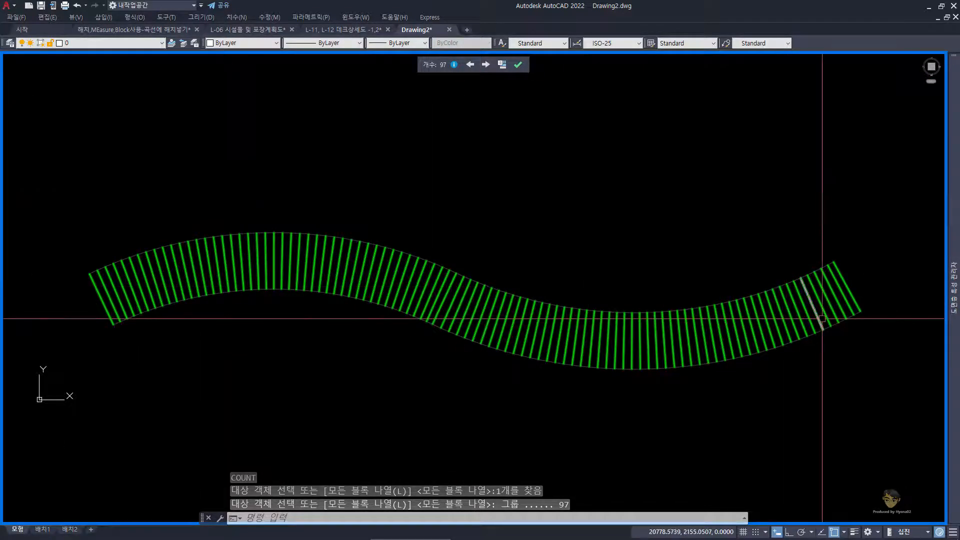
key(Escape)
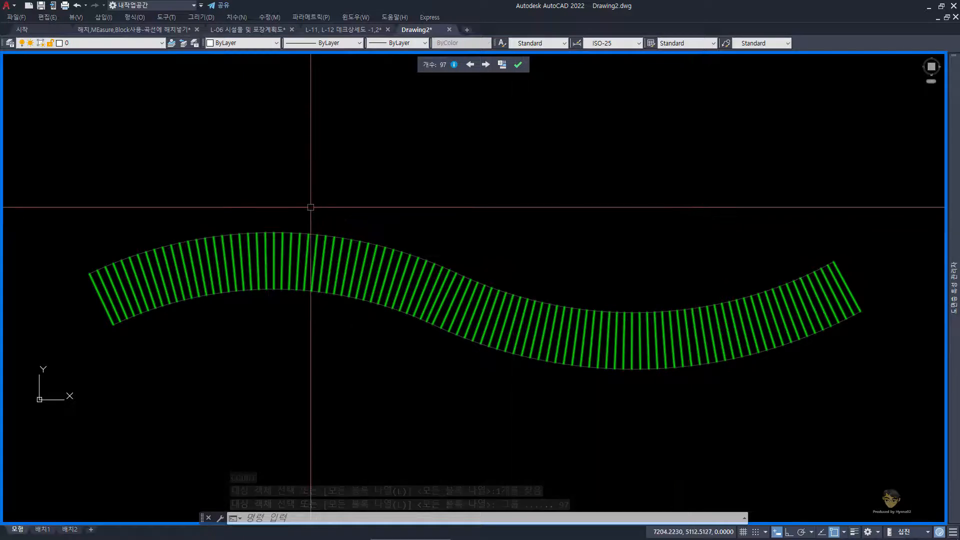
Step: Erase the entire counted deck, including its curves and all plank lines, from Drawing2
scroll(310, 207, down, 2)
key(Escape)
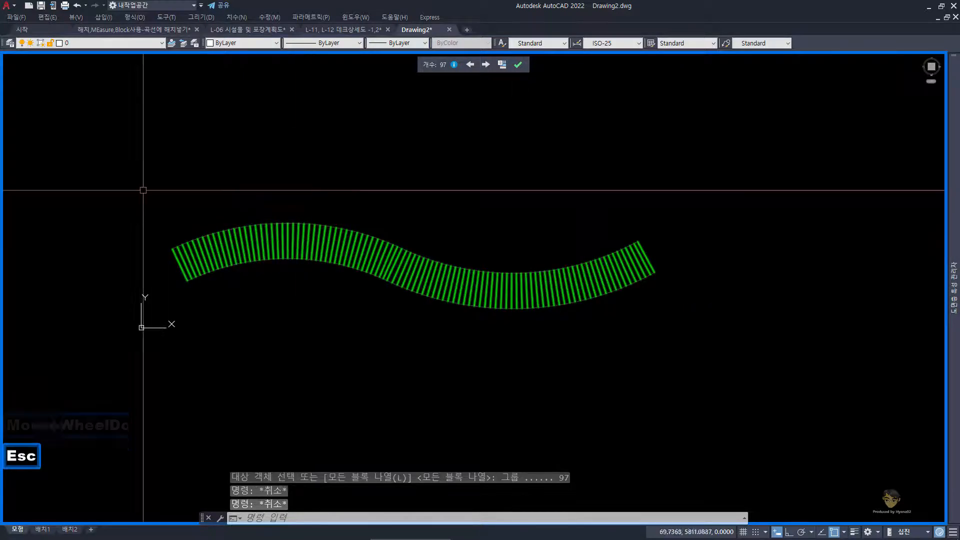
click(144, 189)
click(697, 343)
key(e)
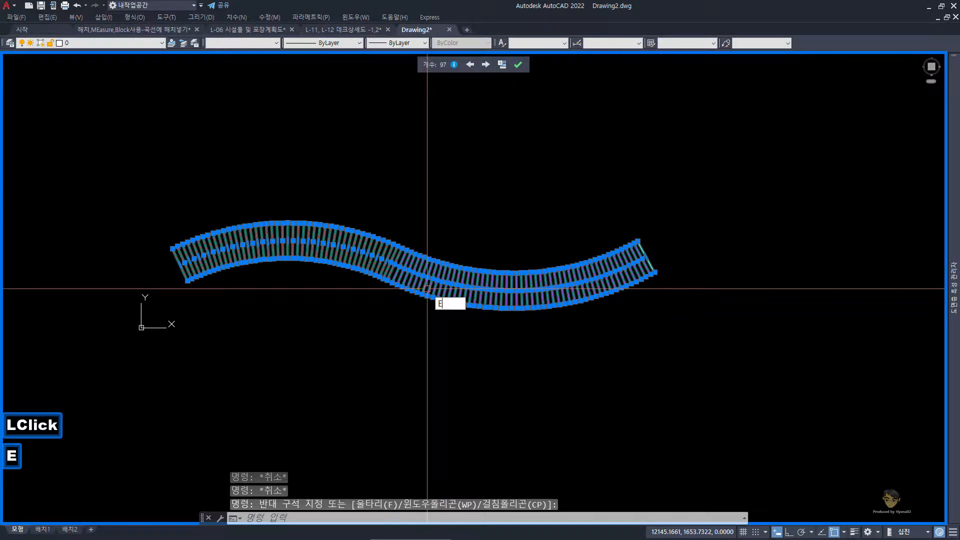
key(space)
Step: Copy the green deck with its dimensions from the drawing 해치,MEasure,Block사용-곡선에 해치넣기
click(134, 29)
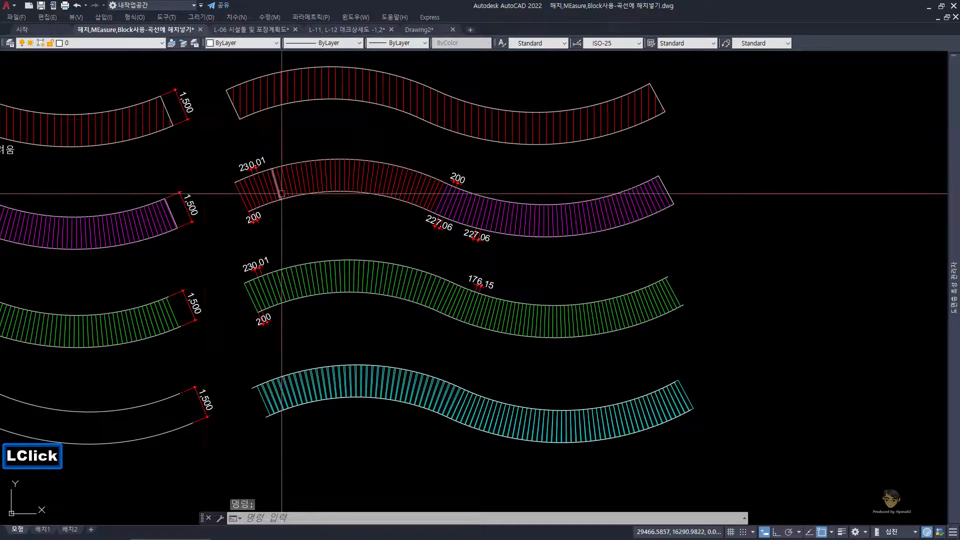
click(228, 246)
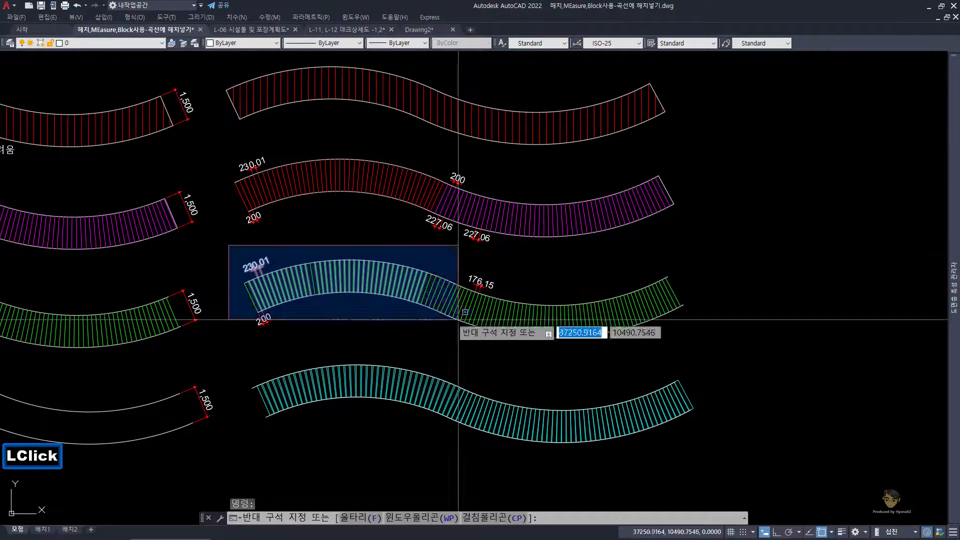
click(729, 348)
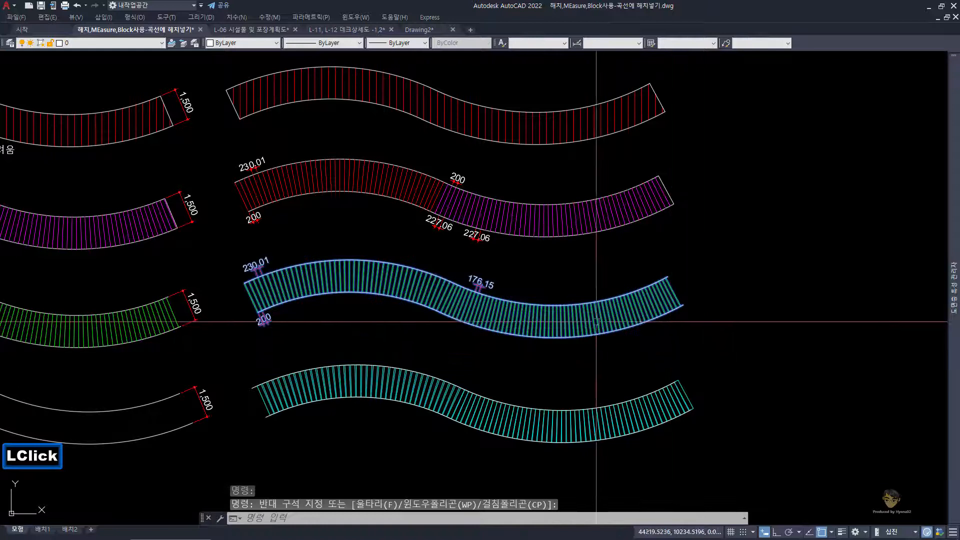
key(ctrl+c)
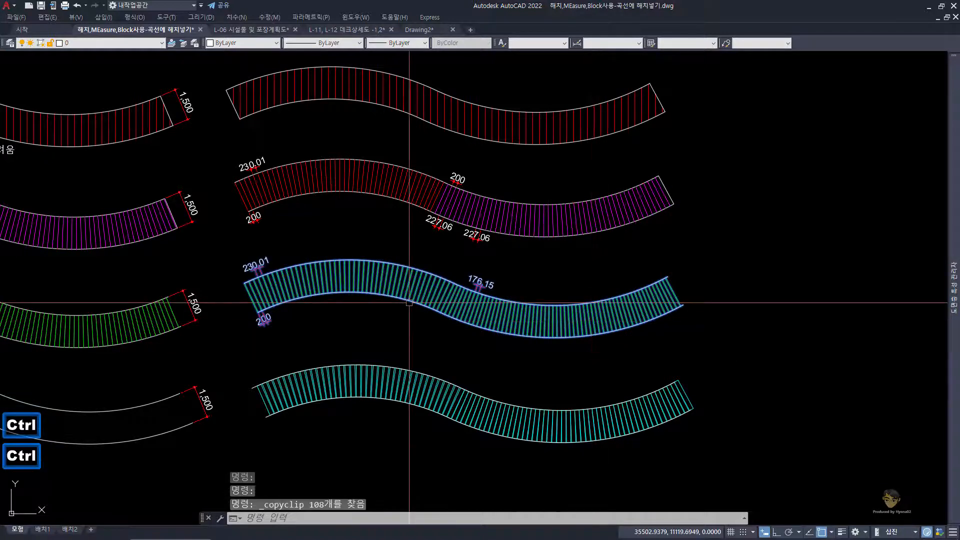
Step: Paste the copied green deck into the empty model space of Drawing2
click(446, 31)
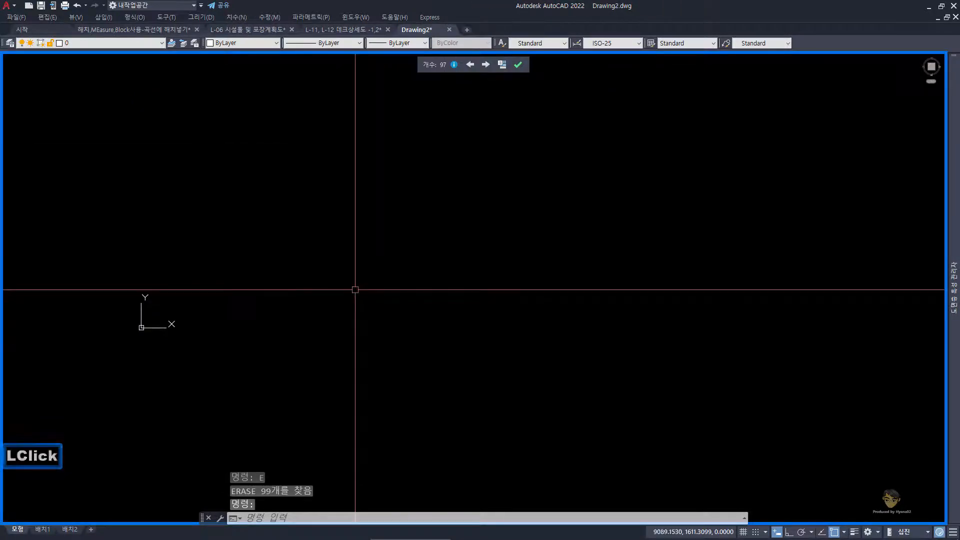
key(ctrl+v)
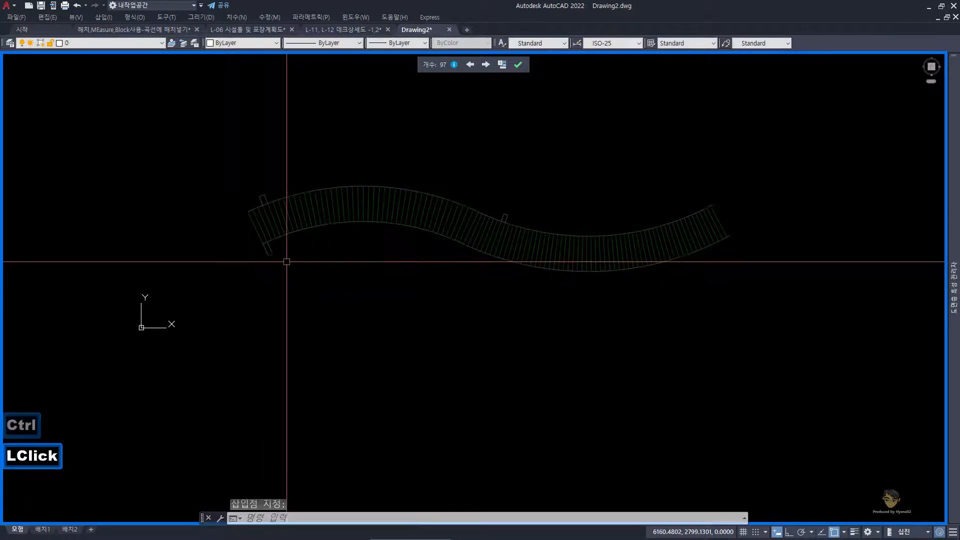
click(287, 262)
key(Escape)
key(Escape)
key(Escape)
key(Escape)
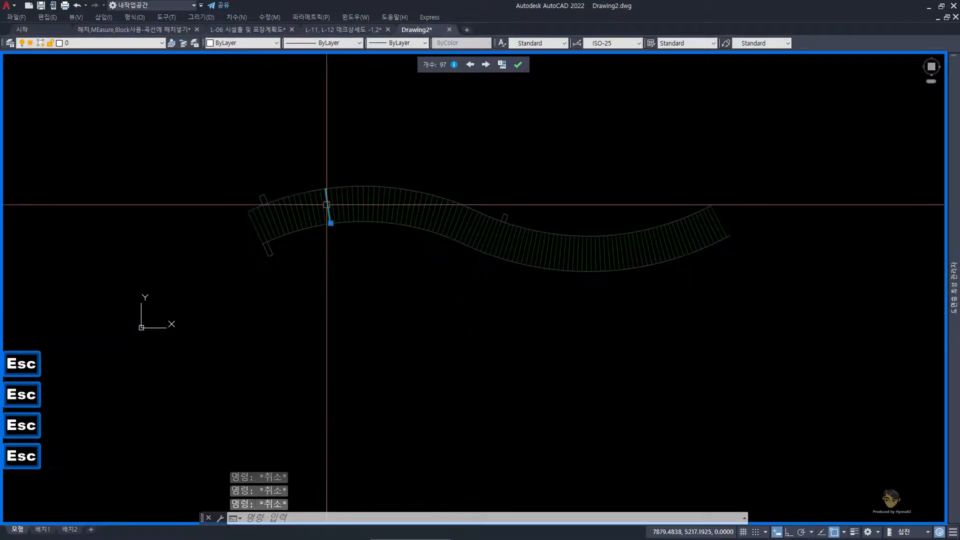
key(Escape)
key(Escape)
Step: End the active count and regenerate the drawing with REGEN
scroll(343, 206, up, 1)
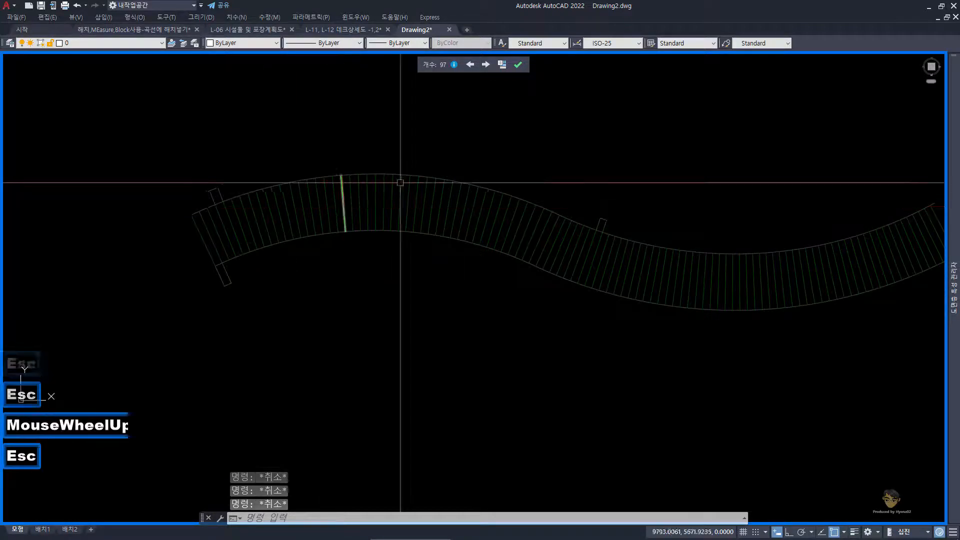
click(518, 65)
key(Escape)
key(Escape)
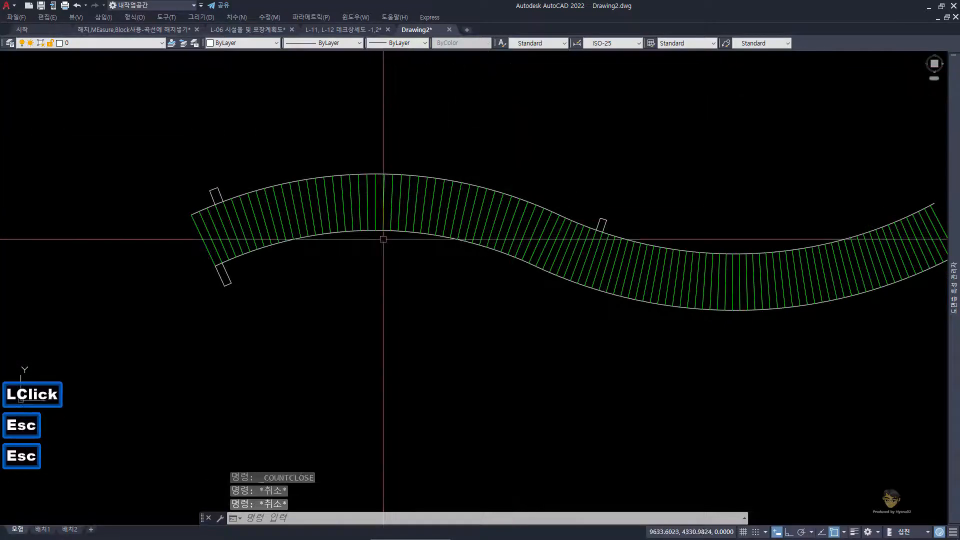
text(RE)
key(space)
key(Escape)
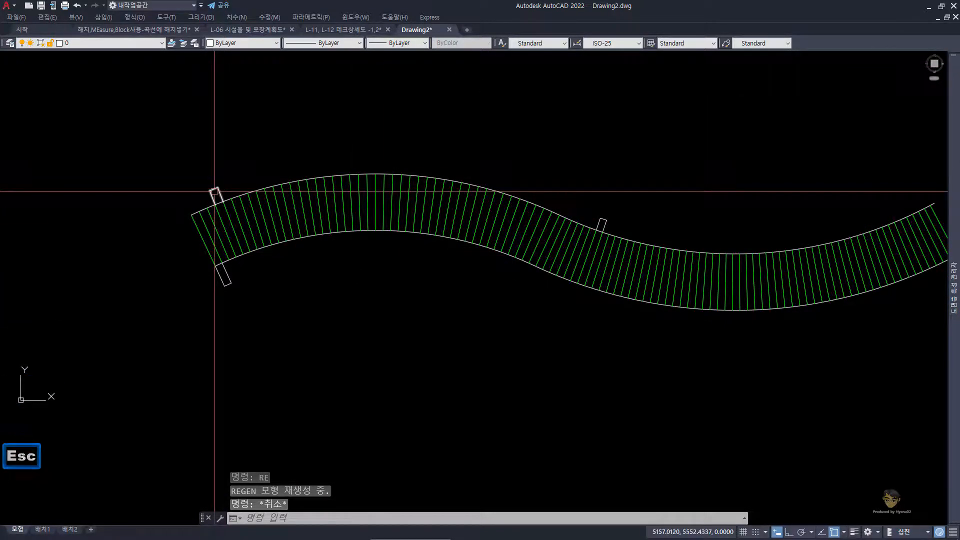
Step: Erase the small dimension above the upper curve at the start of the green deck
click(214, 194)
text(E)
key(space)
key(Escape)
key(Escape)
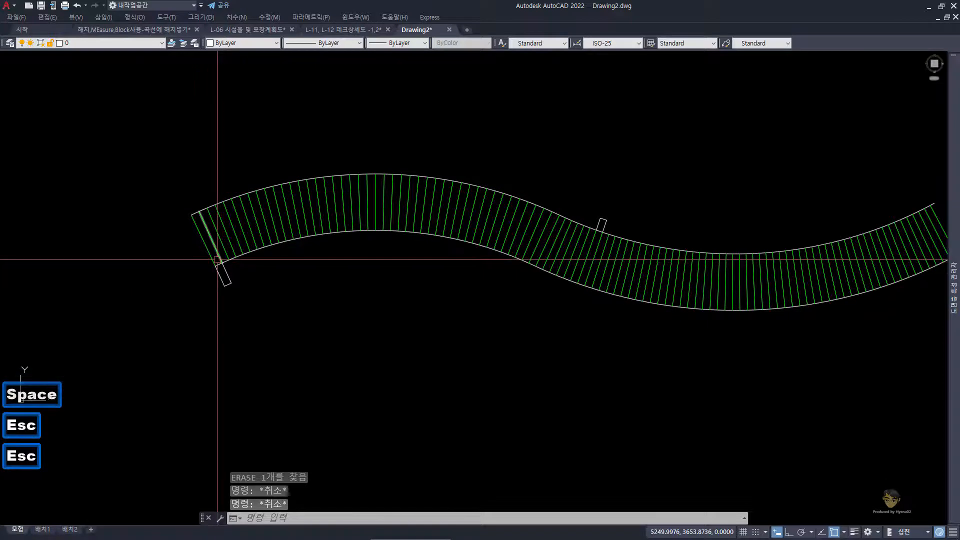
Step: Run COUNT on one of the green plank blocks in the first arch of the deck
click(211, 241)
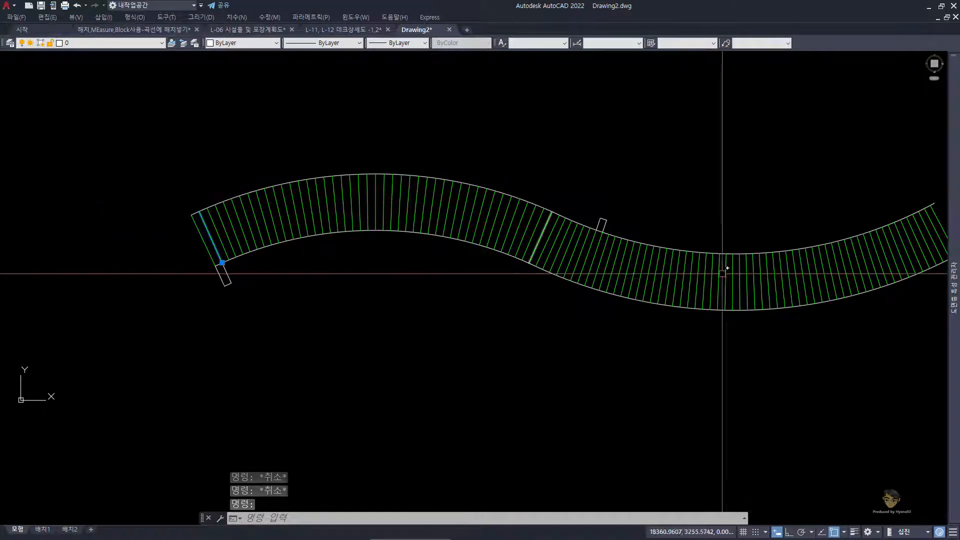
key(Escape)
key(Escape)
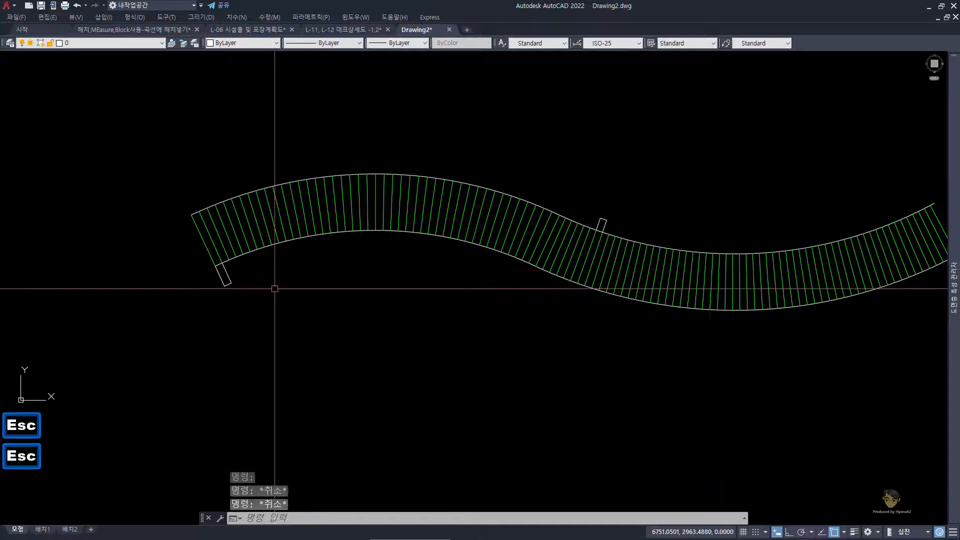
text(CN)
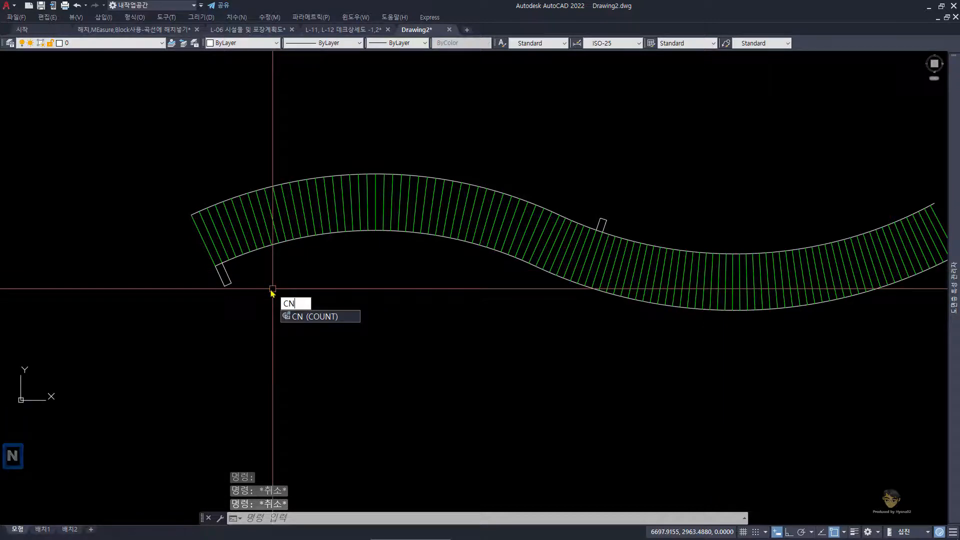
key(space)
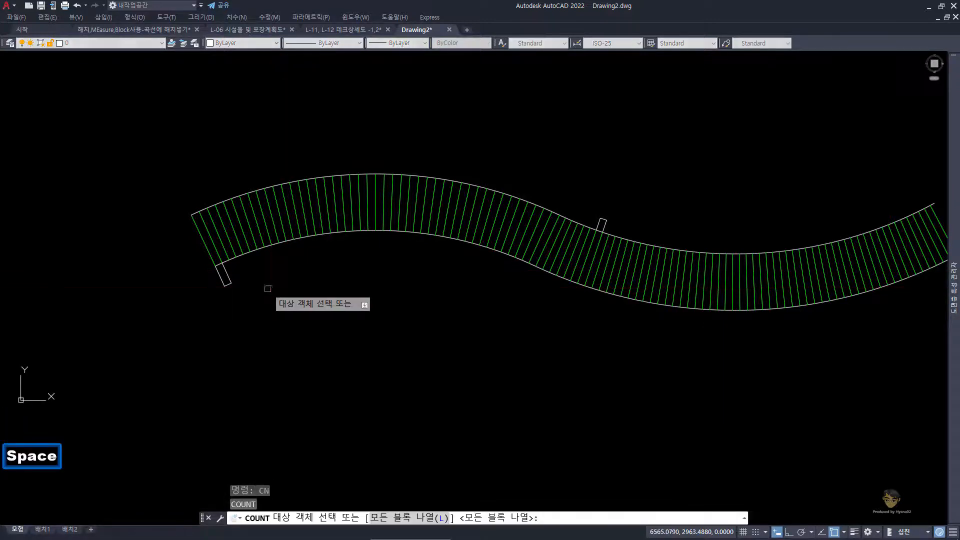
click(311, 211)
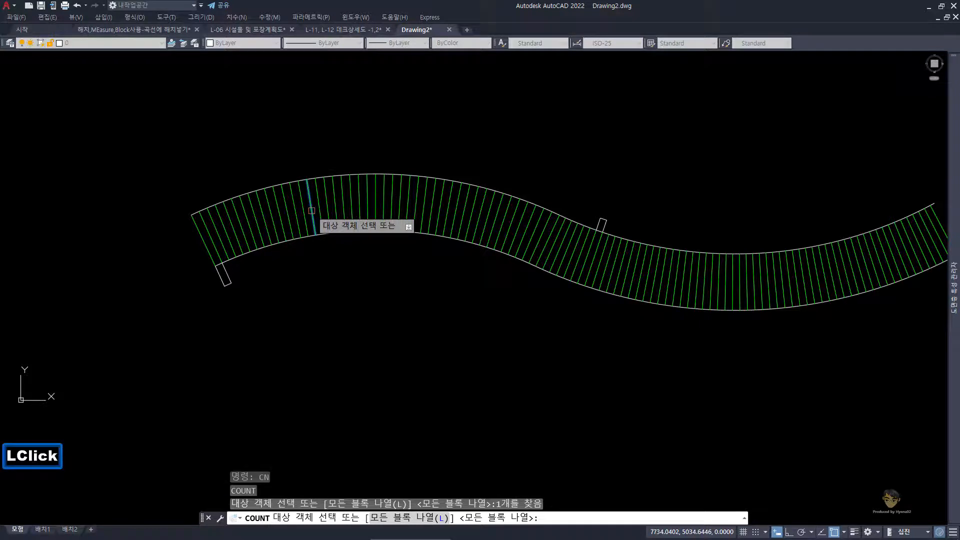
key(space)
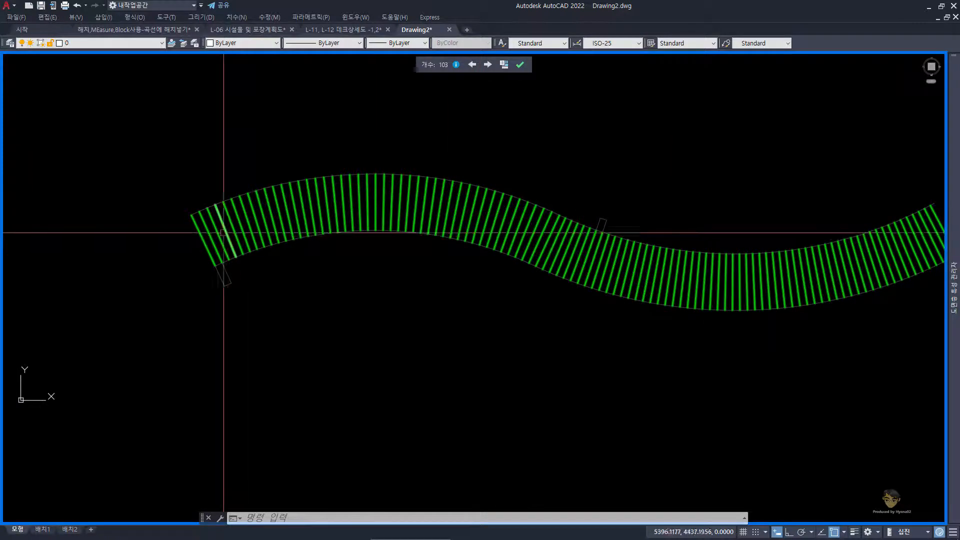
Step: Examine the count details and the list entry for the block LI, and close the Count palette
click(453, 203)
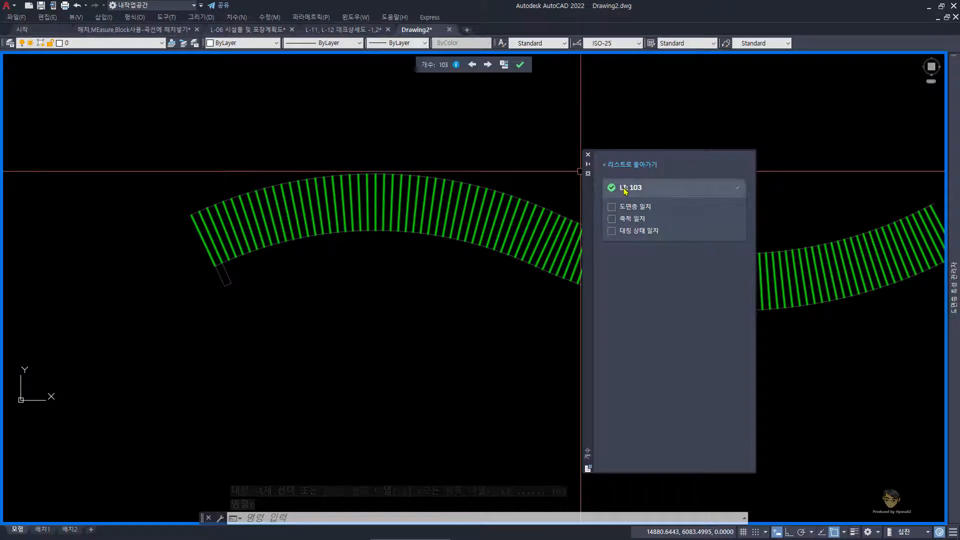
click(614, 192)
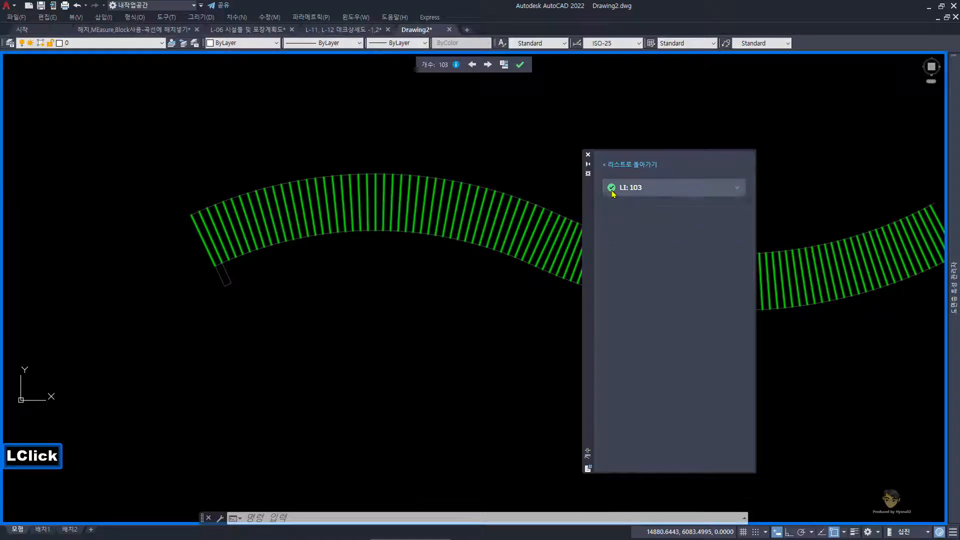
click(614, 192)
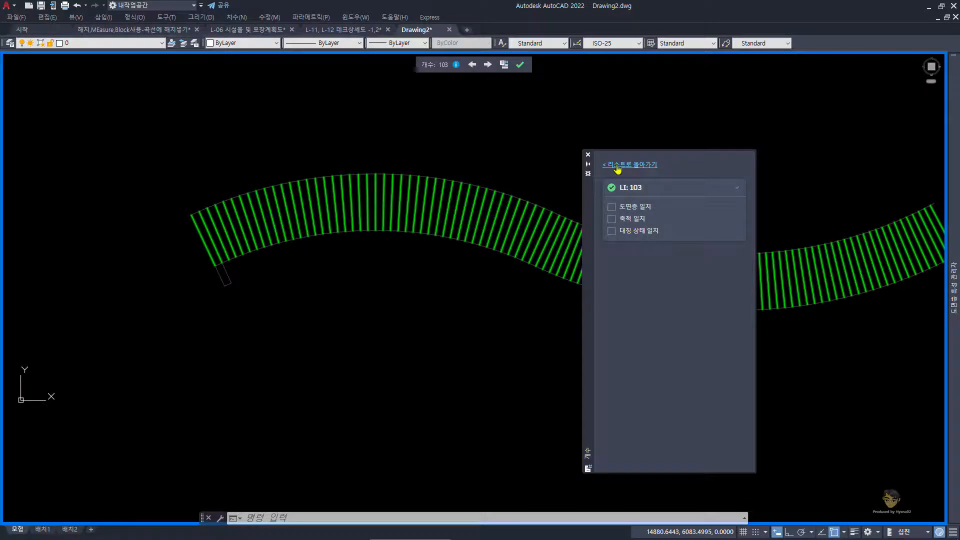
click(618, 167)
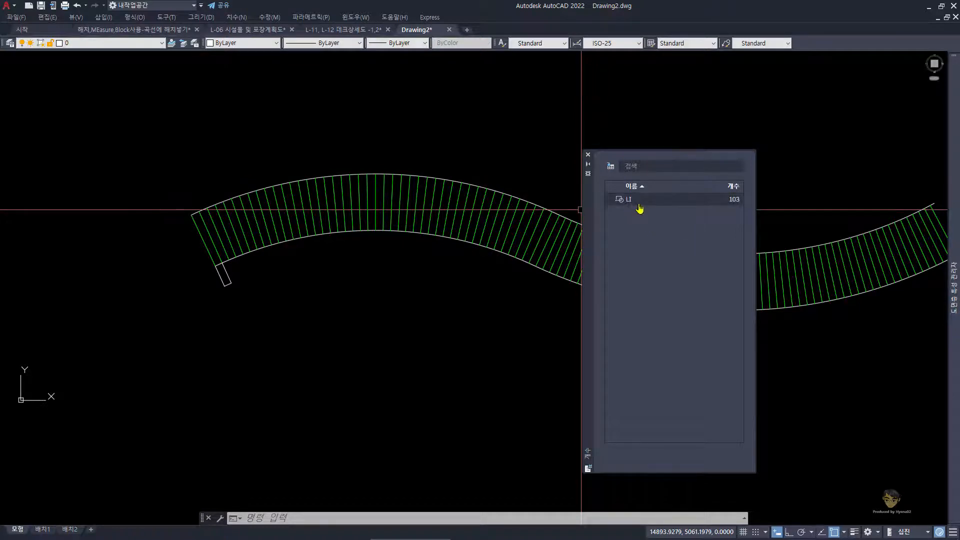
click(660, 200)
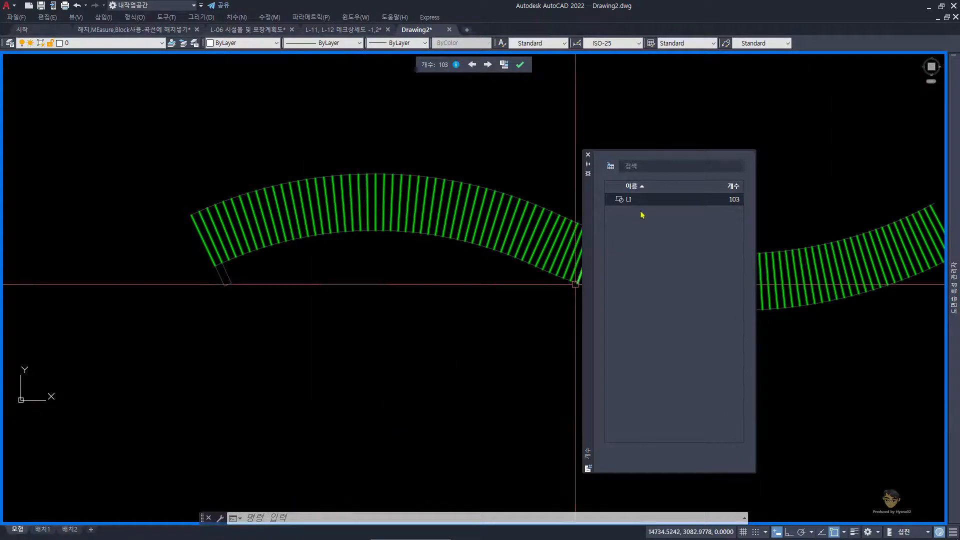
click(731, 203)
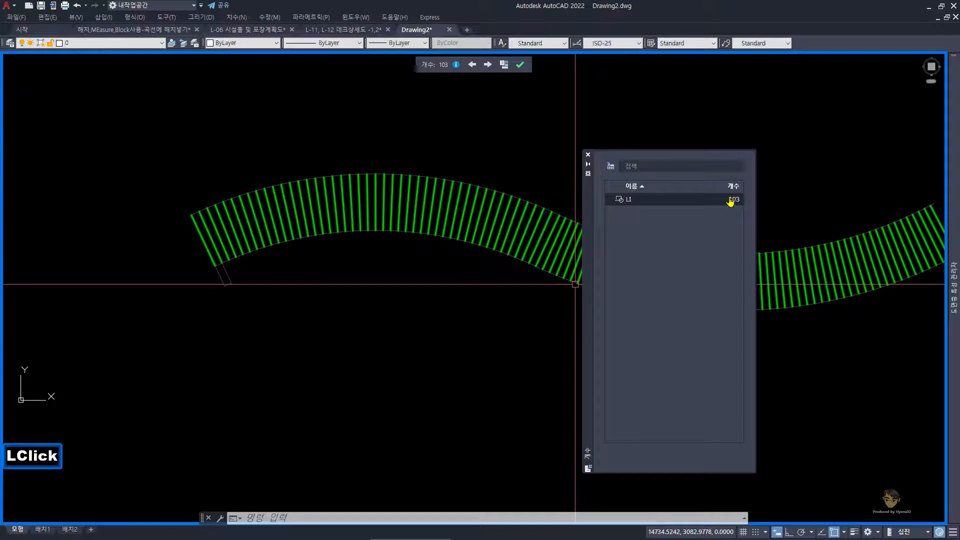
click(588, 156)
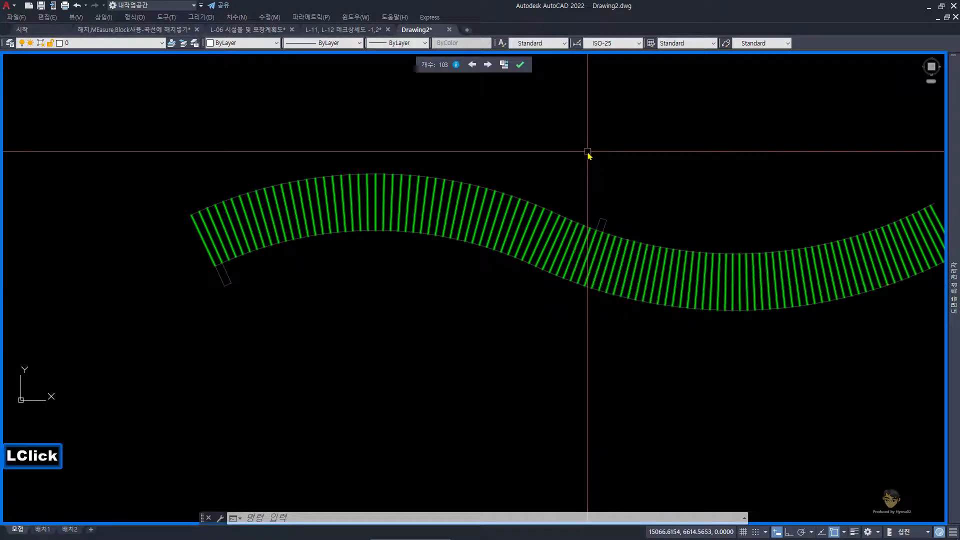
Step: Try to insert the plank count as a field below the green deck with a text height of 1000
click(503, 67)
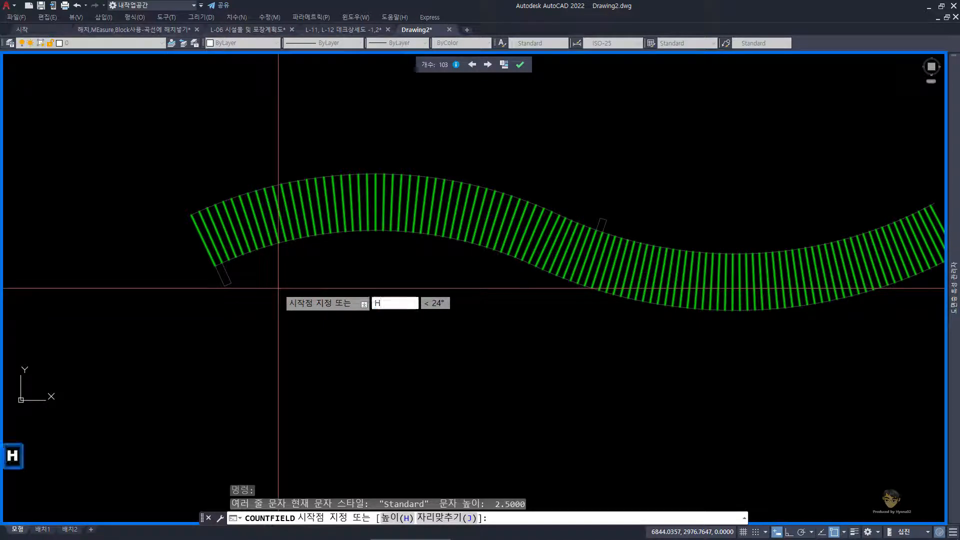
key(Return)
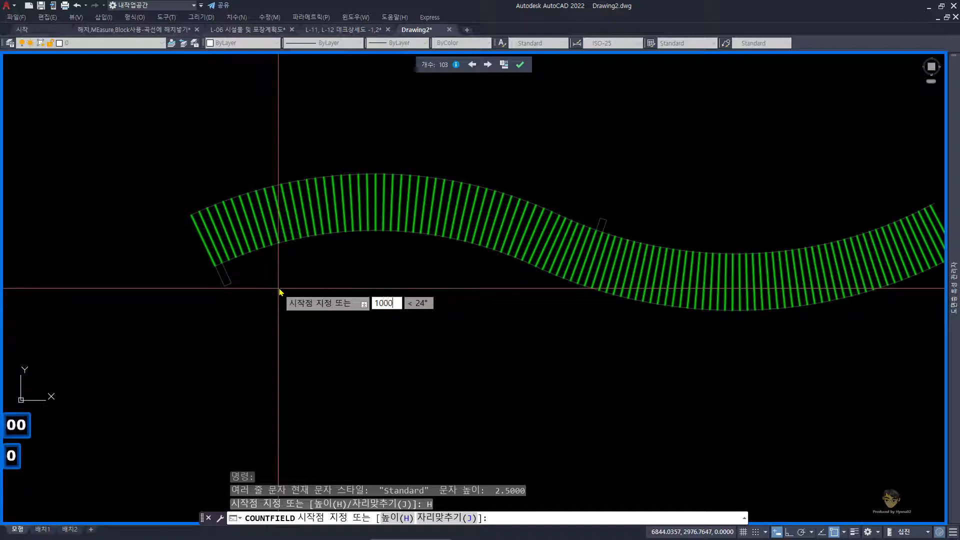
key(Return)
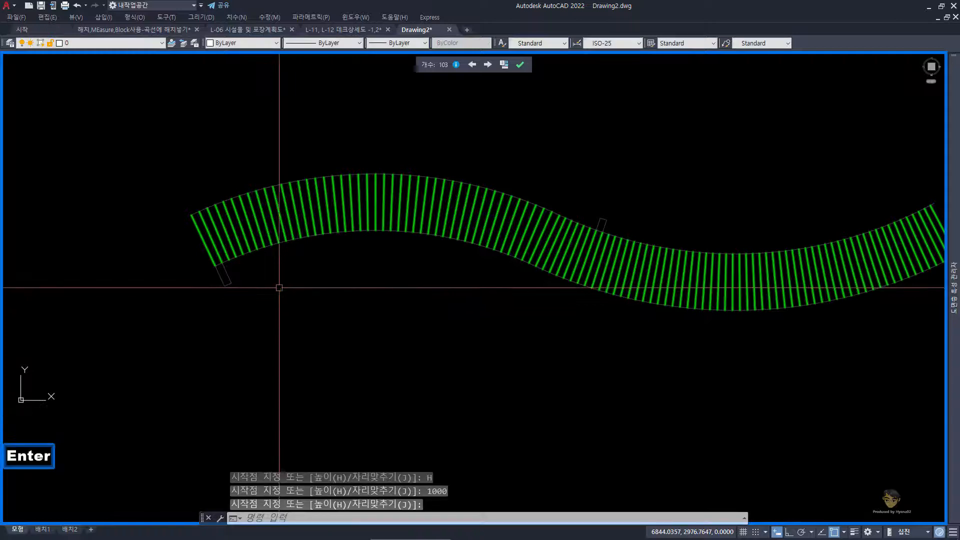
key(Escape)
key(Escape)
Step: Zoom to the drawing extents and regenerate the drawing with REGEN to look for the inserted count field
text(z)
key(space)
text(e)
key(space)
text(z)
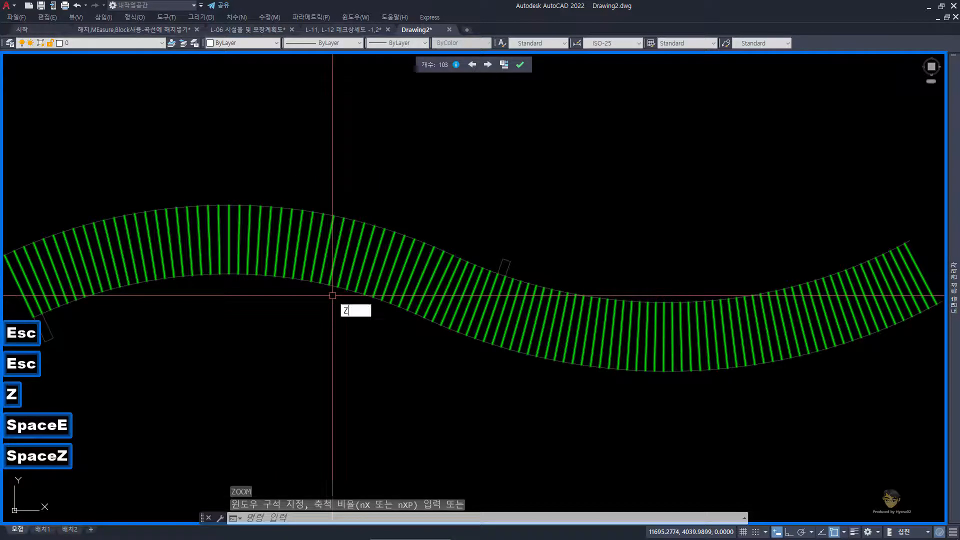
key(space)
key(space)
drag(332, 296, 341, 328)
key(Escape)
key(Escape)
text(re)
key(space)
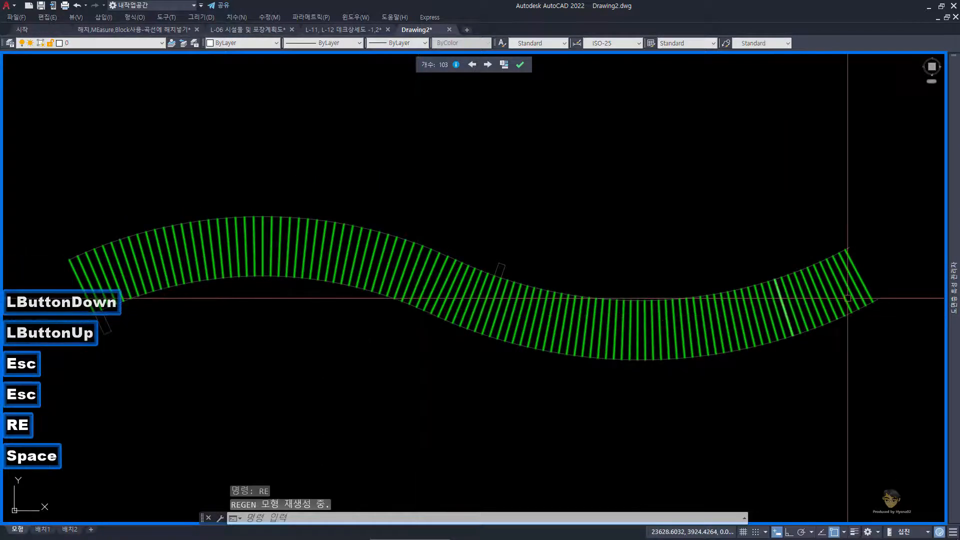
key(Escape)
mouse_move(954, 316)
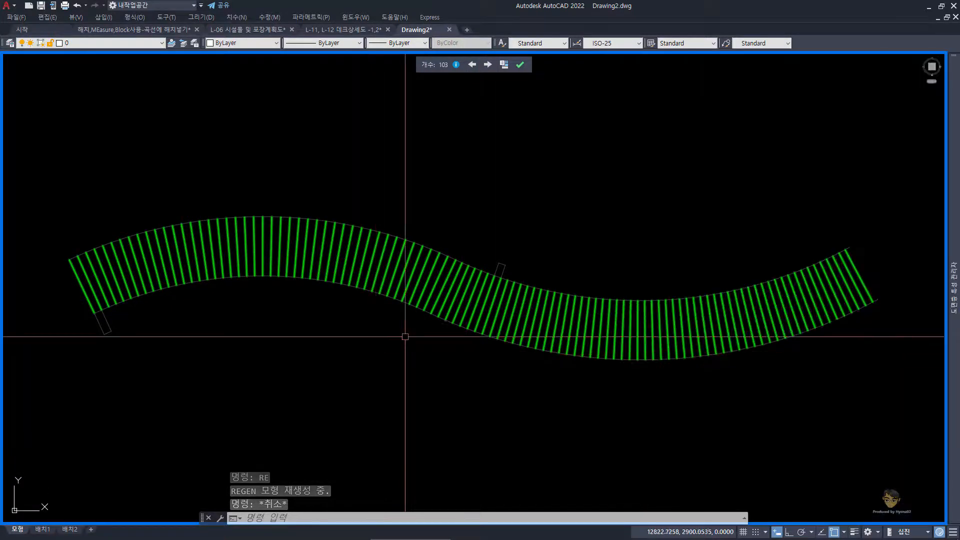
mouse_move(947, 266)
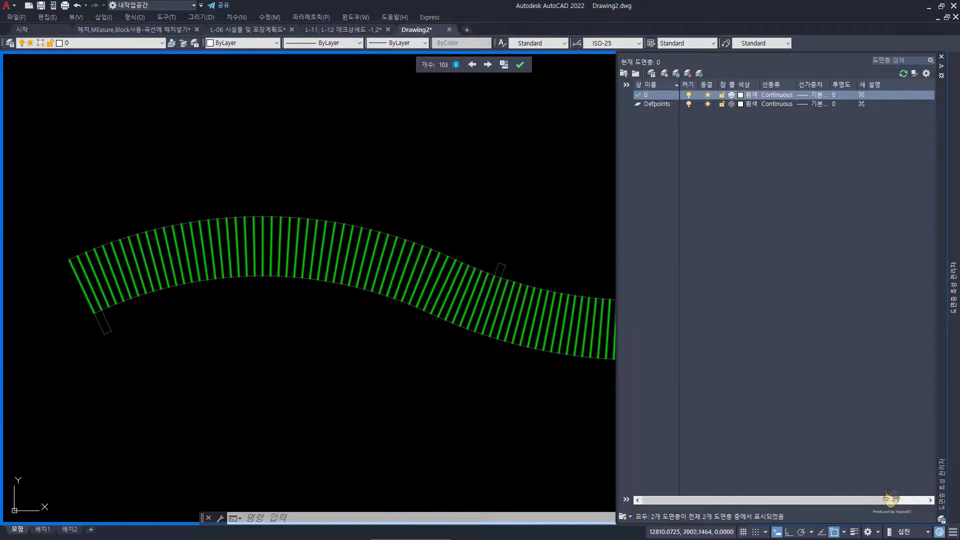
double_click(426, 214)
key(Escape)
Step: Insert the plank count as a field just below the first arch of the green deck
click(504, 64)
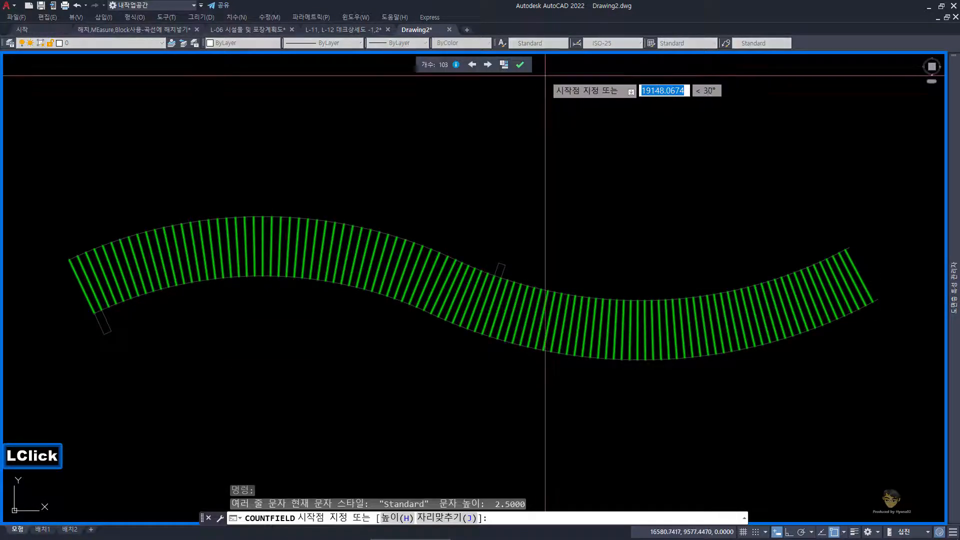
click(197, 317)
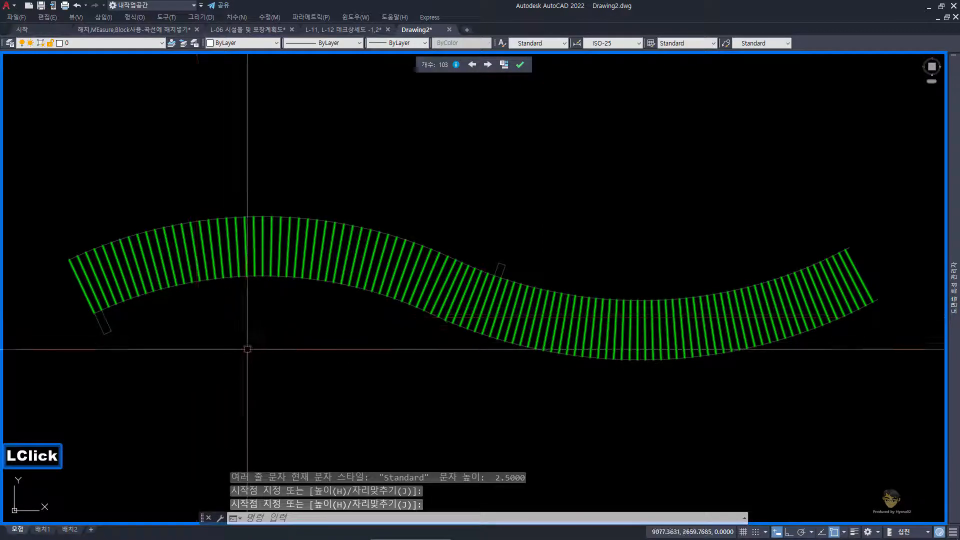
key(Escape)
Step: Set the text height of the inserted count field to 1000 in its properties and deselect the field
double_click(196, 317)
scroll(193, 311, up, 5)
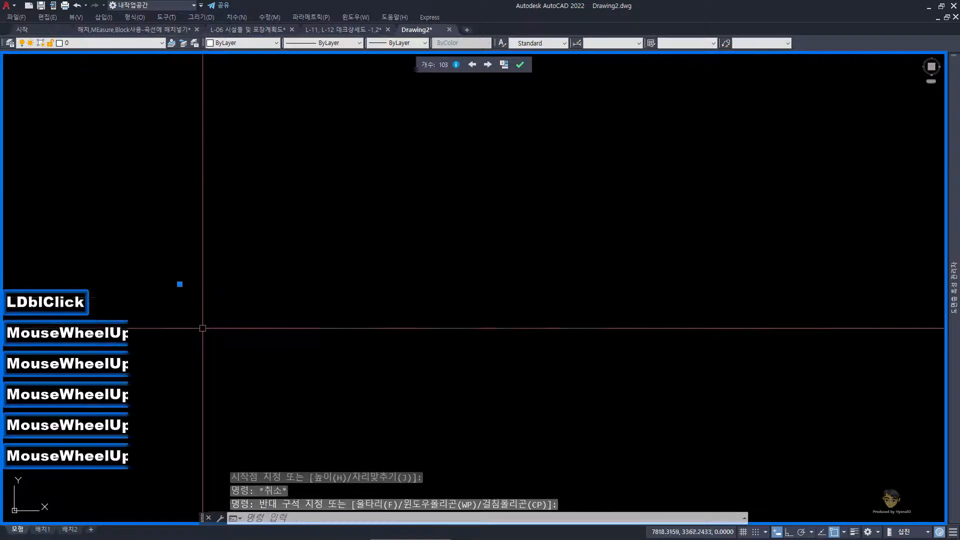
key(ctrl+1)
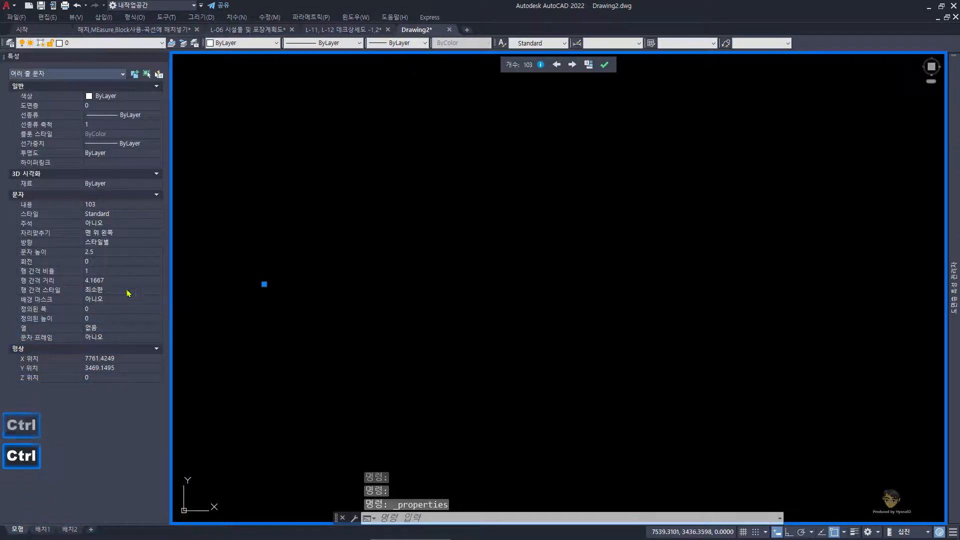
click(116, 253)
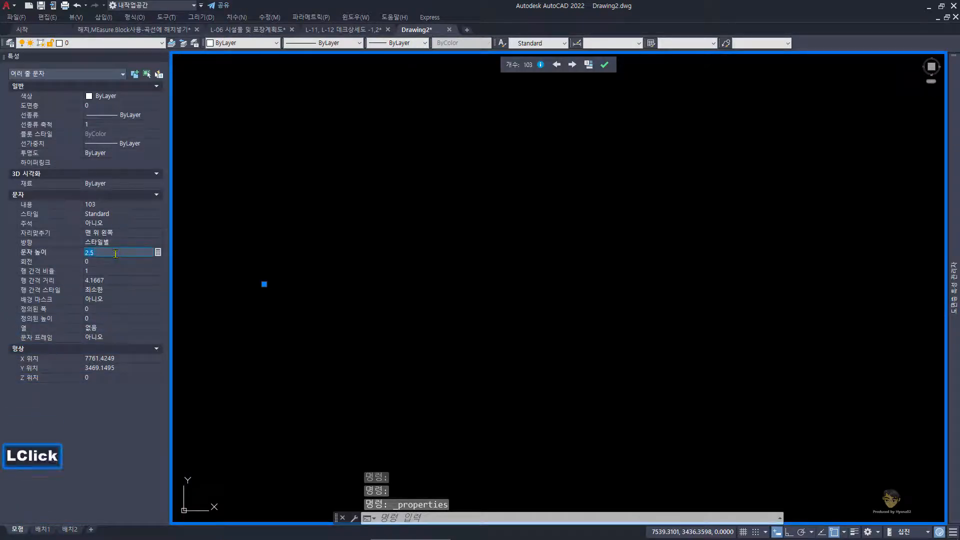
text(1000)
key(Return)
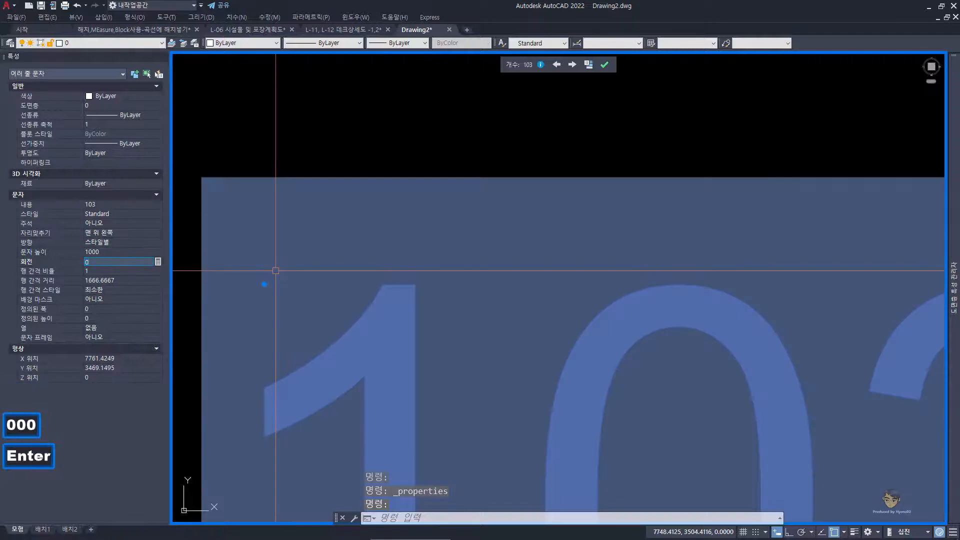
key(Escape)
key(Escape)
scroll(436, 273, down, 5)
key(ctrl+1)
key(Escape)
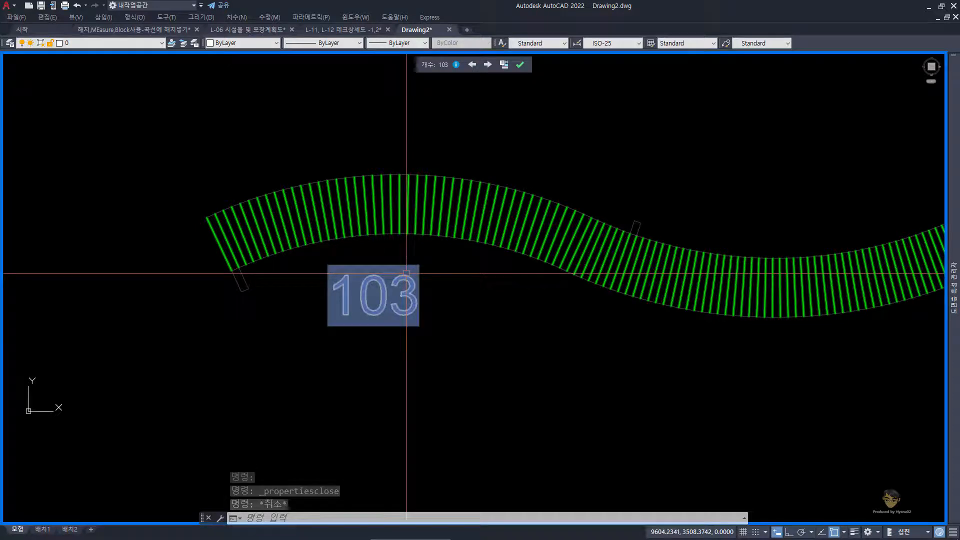
key(Escape)
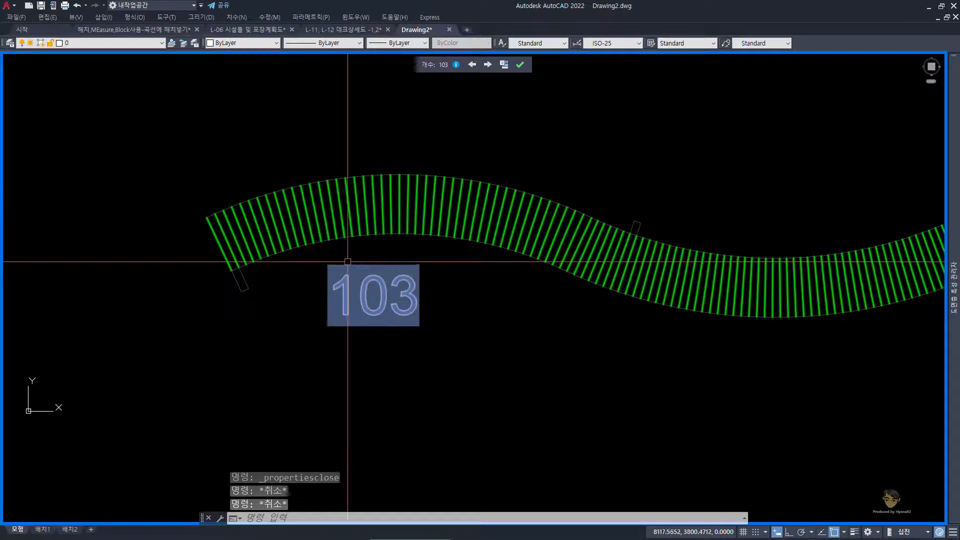
Step: End the active count of the green deck's plank blocks
scroll(350, 261, down, 3)
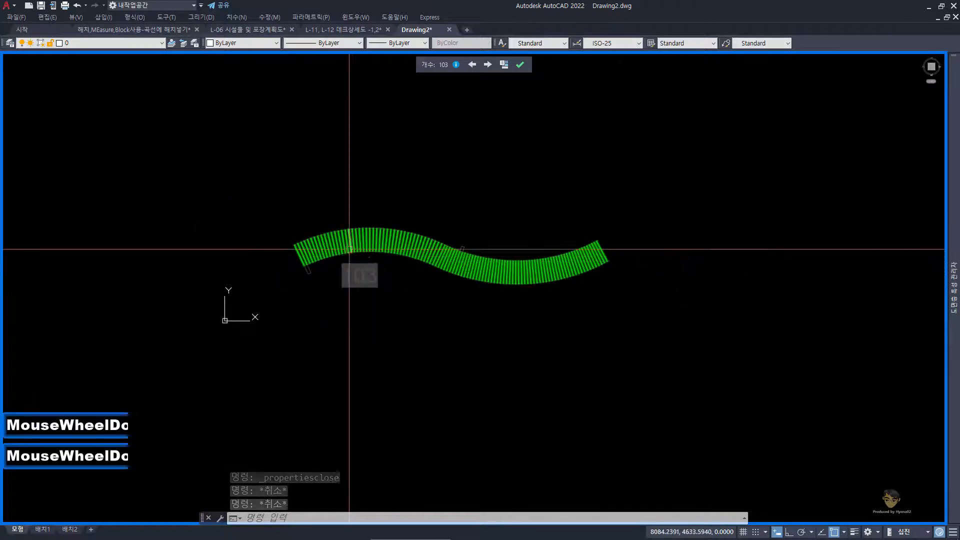
click(520, 65)
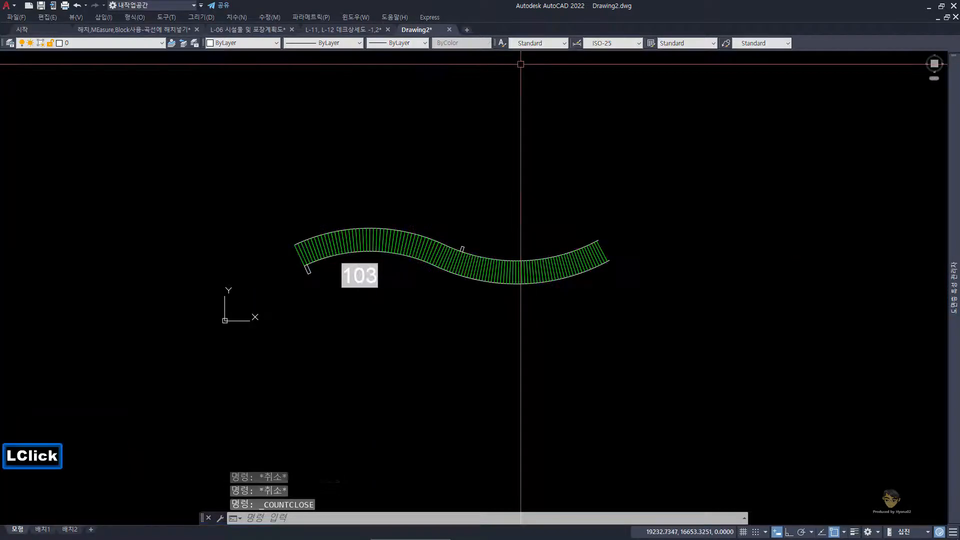
key(Escape)
click(271, 178)
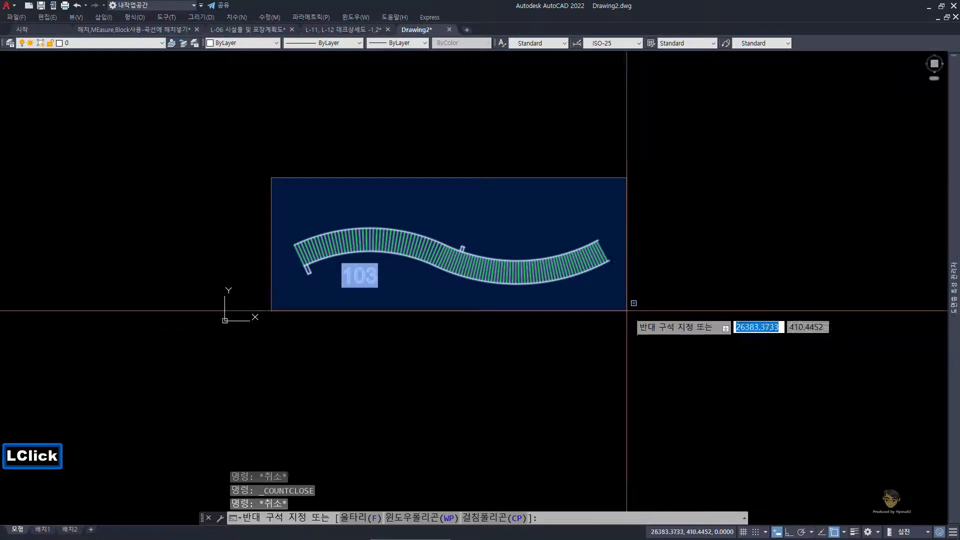
key(Escape)
Step: Switch to the drawing 해치,MEasure,Block사용-곡선에 해치넣기.dwg and copy the whole cyan plank deck to the clipboard
click(110, 30)
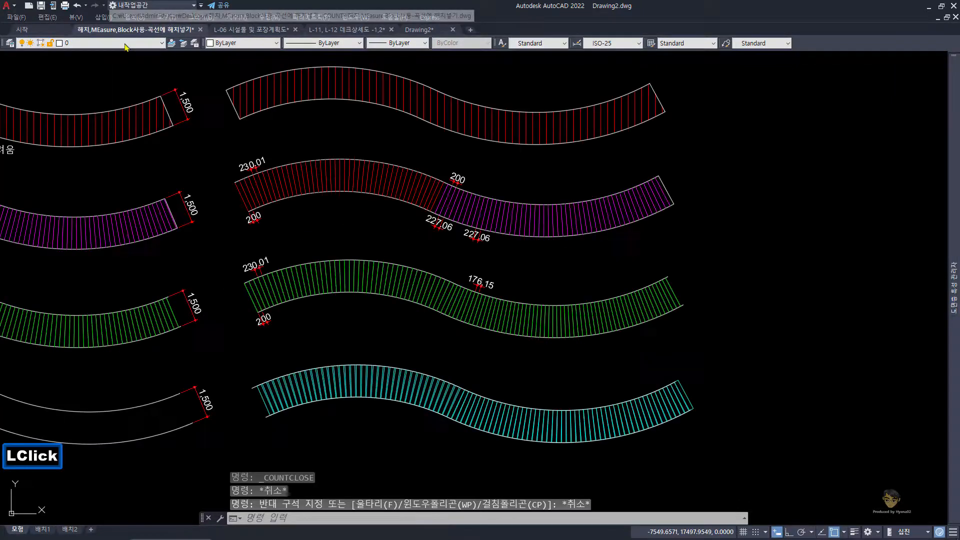
scroll(317, 204, down, 1)
middle_drag(317, 203, 315, 278)
scroll(306, 281, up, 2)
key(Escape)
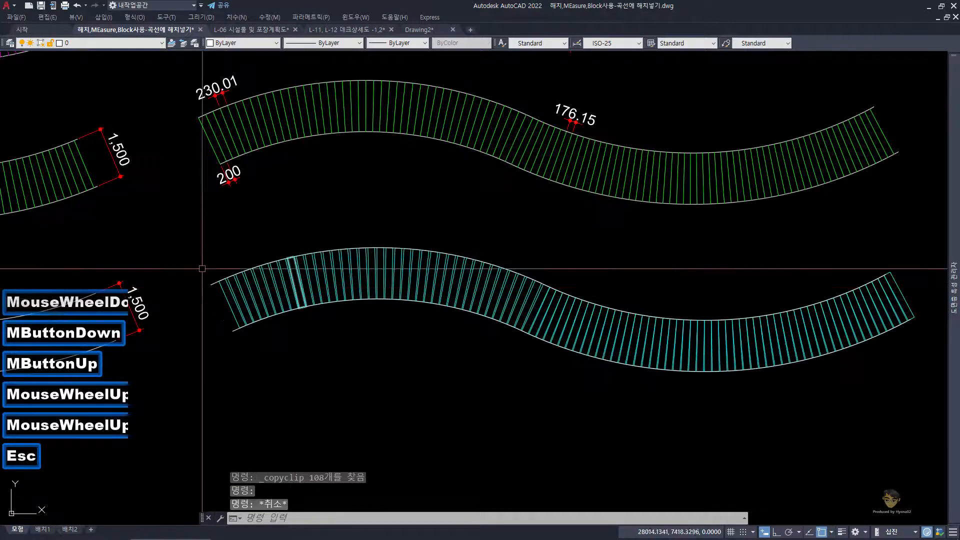
click(192, 223)
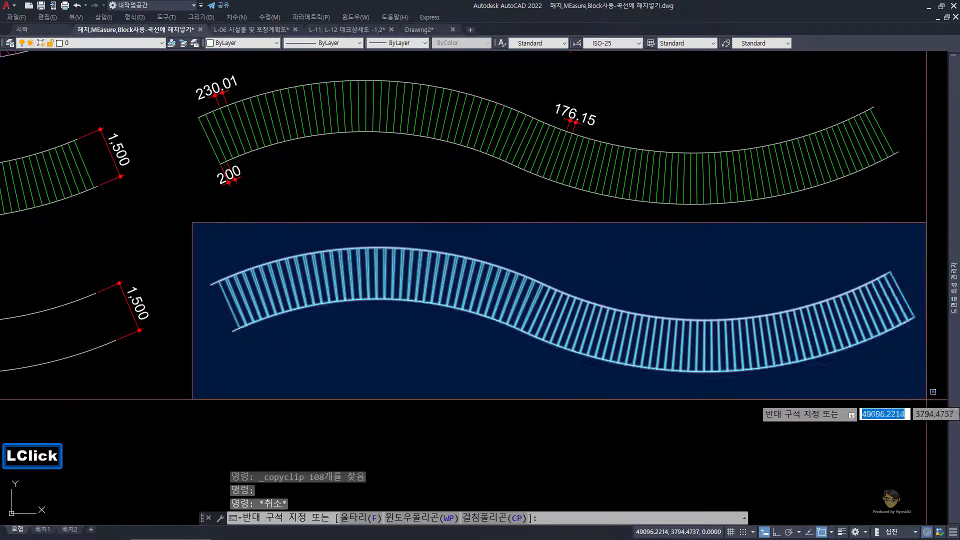
click(929, 403)
key(ctrl+c)
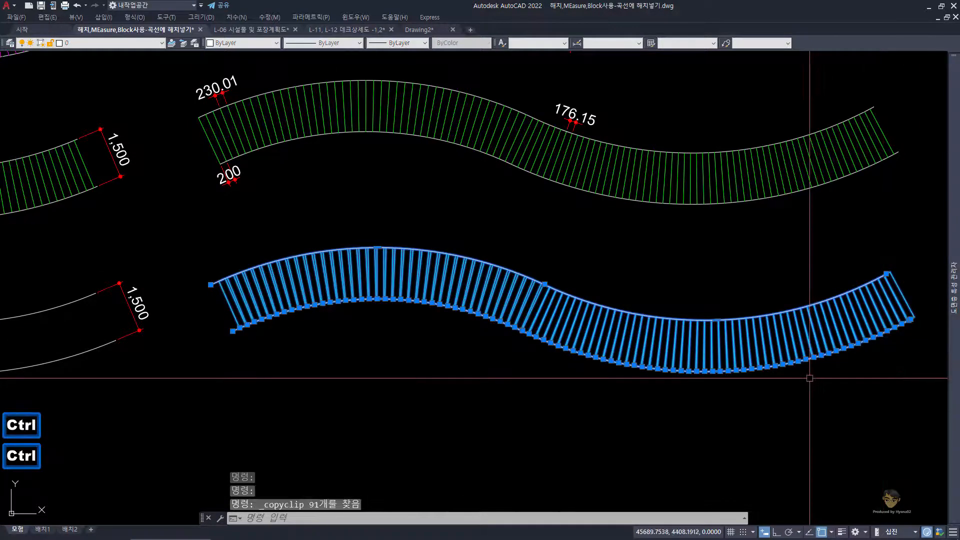
scroll(495, 324, down, 2)
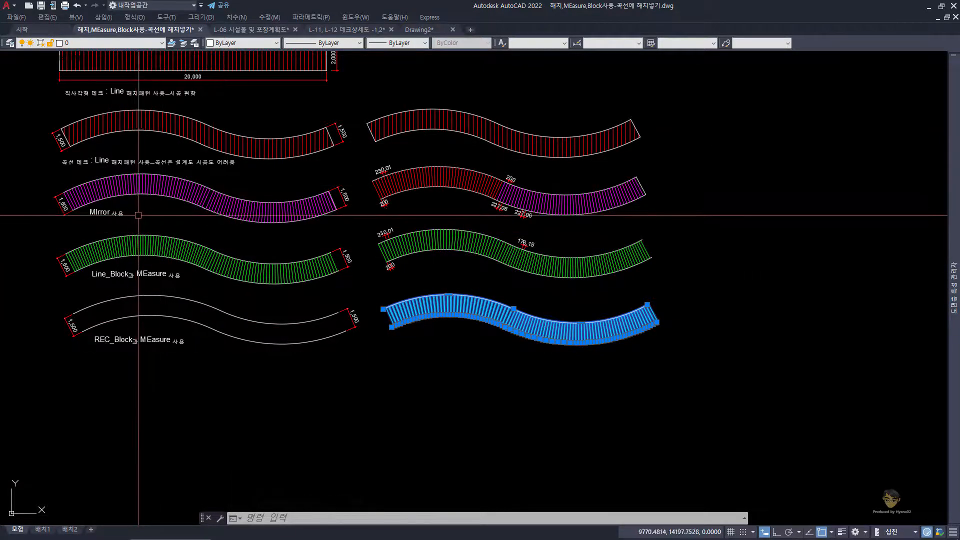
key(Escape)
key(Escape)
Step: Run COUNT on the first plank block of the dimensioned green deck, examine the highlighted blocks, and end the count
scroll(387, 243, up, 2)
scroll(376, 261, up, 1)
text(cn)
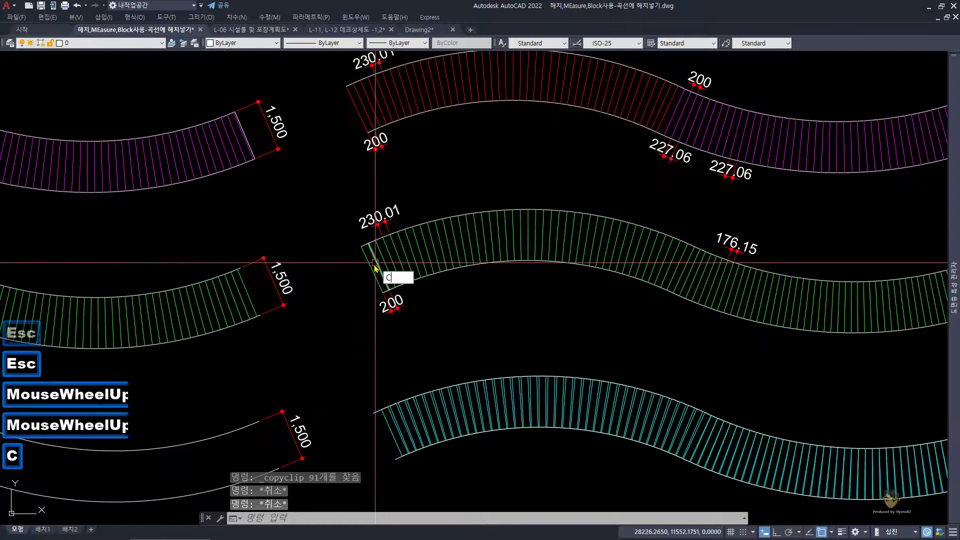
key(space)
click(370, 268)
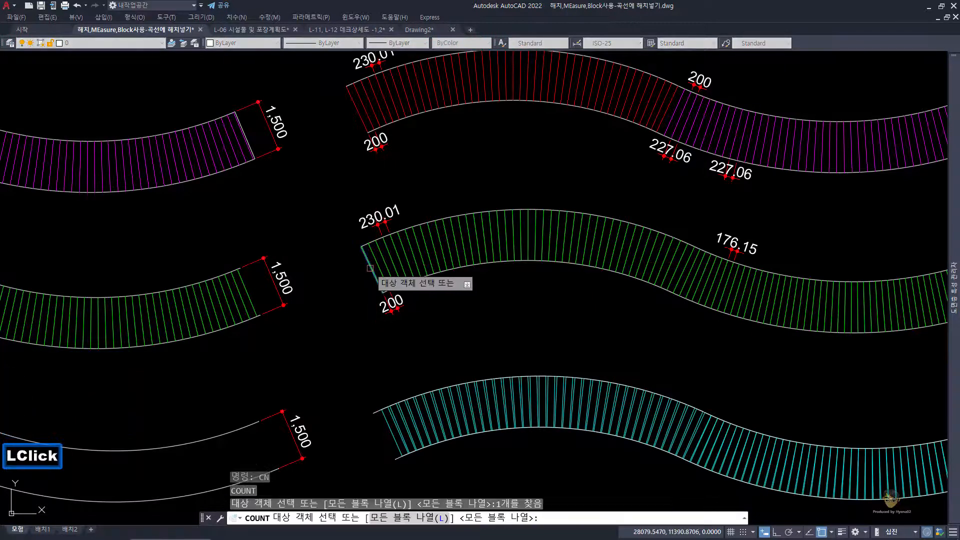
key(space)
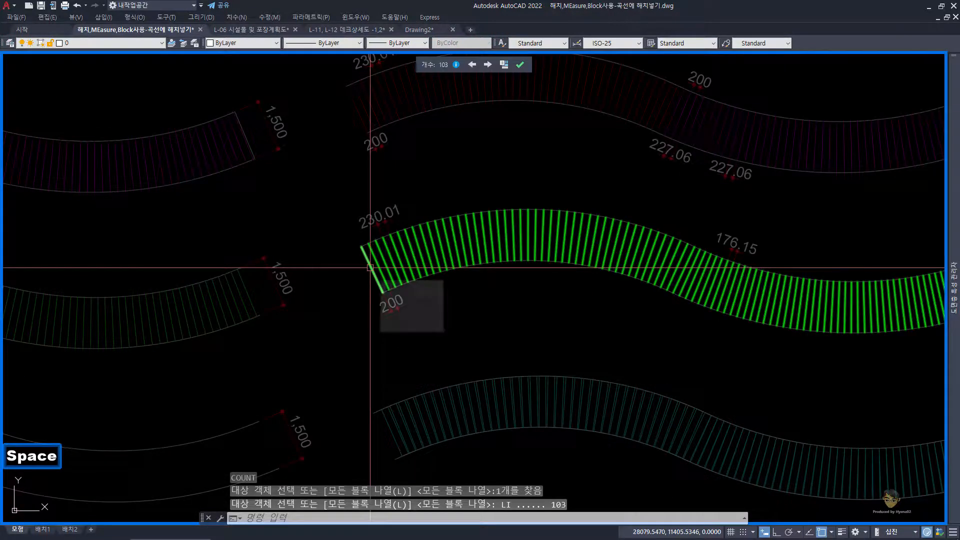
scroll(377, 262, down, 2)
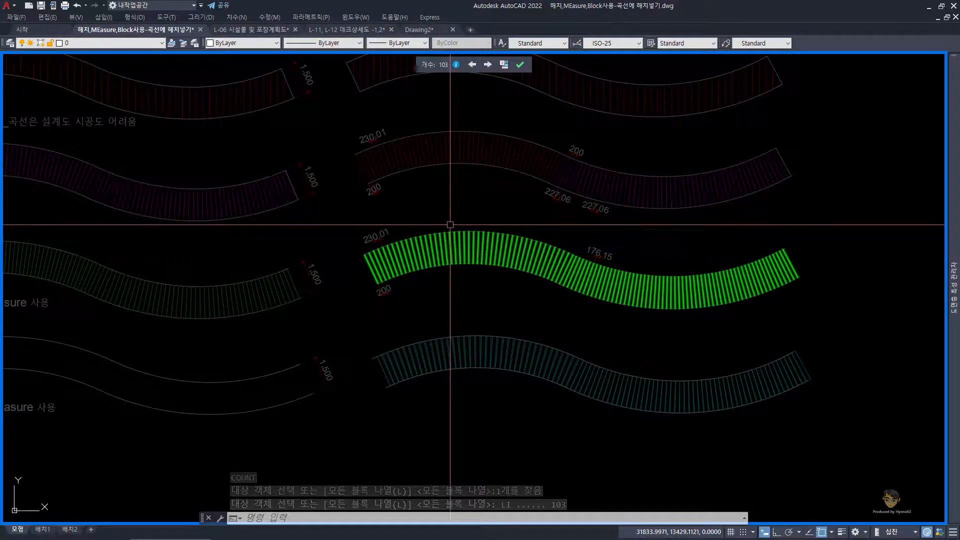
key(Escape)
key(Escape)
key(Escape)
click(520, 64)
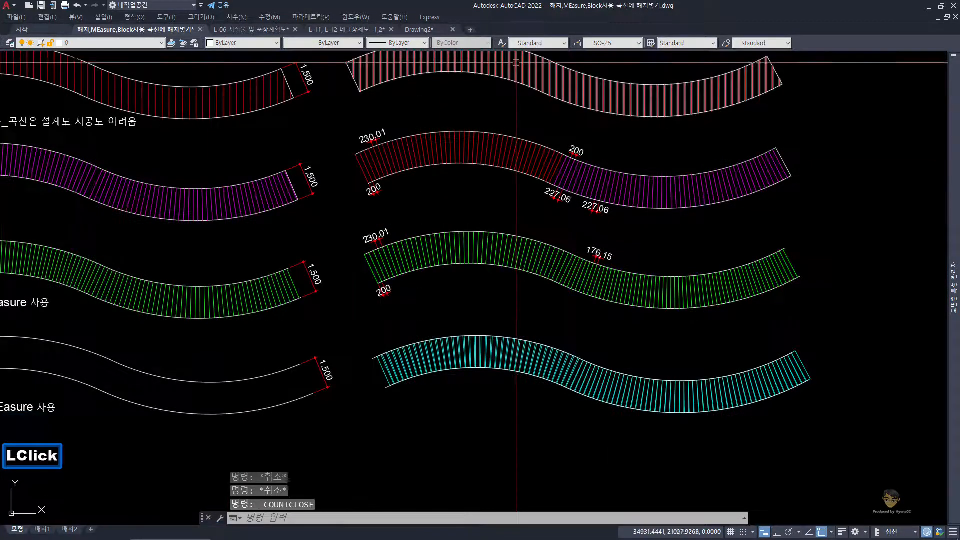
Step: Run COUNT on the first line of the red-and-magenta deck, examine which objects are highlighted, and end the count
text(CN)
key(space)
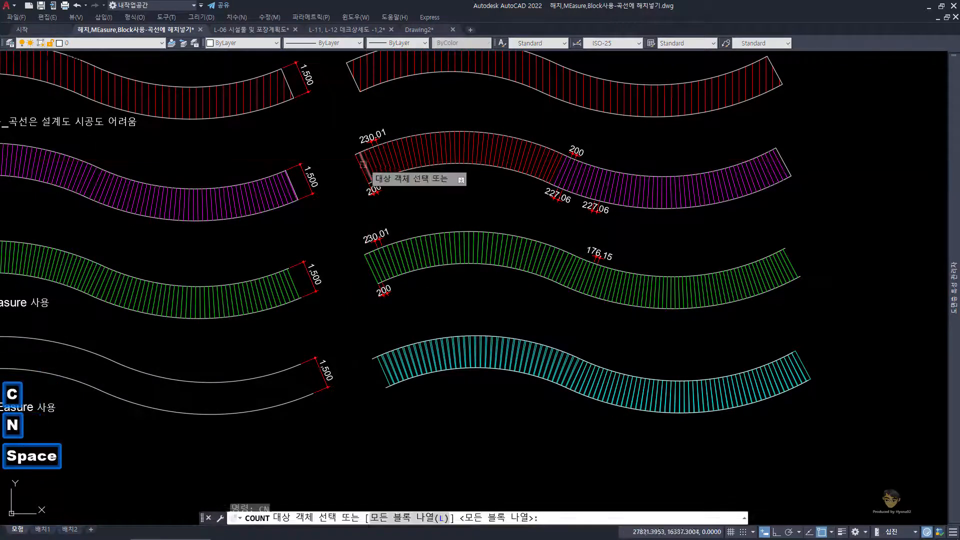
click(359, 166)
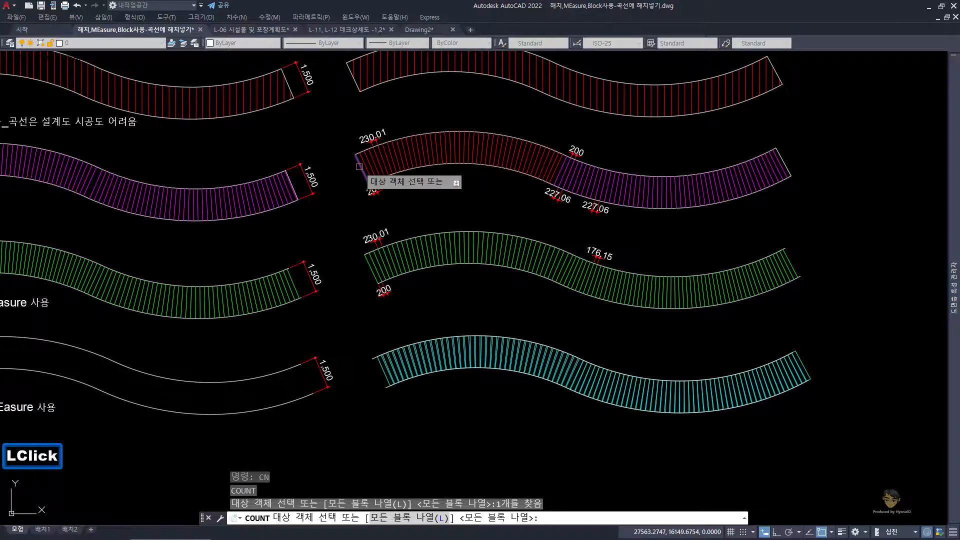
key(space)
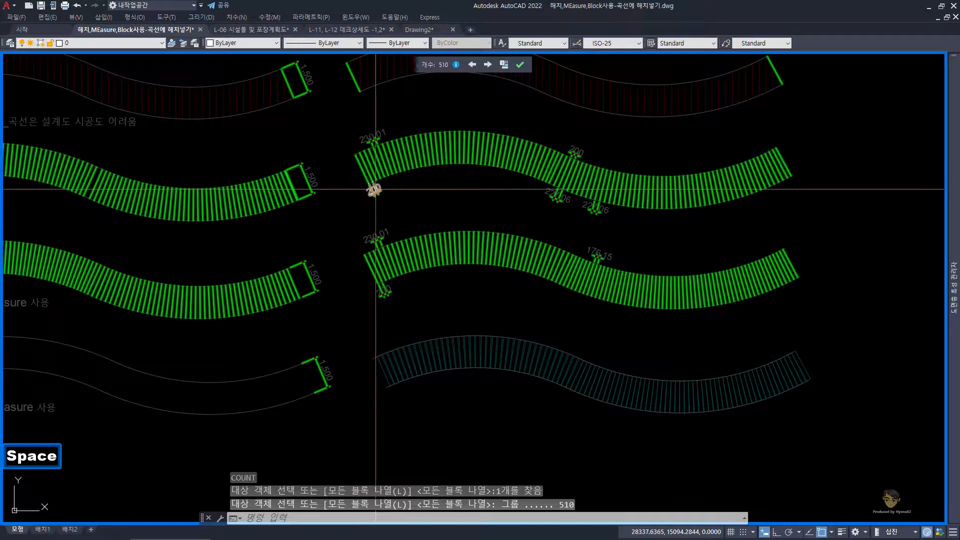
scroll(367, 190, down, 2)
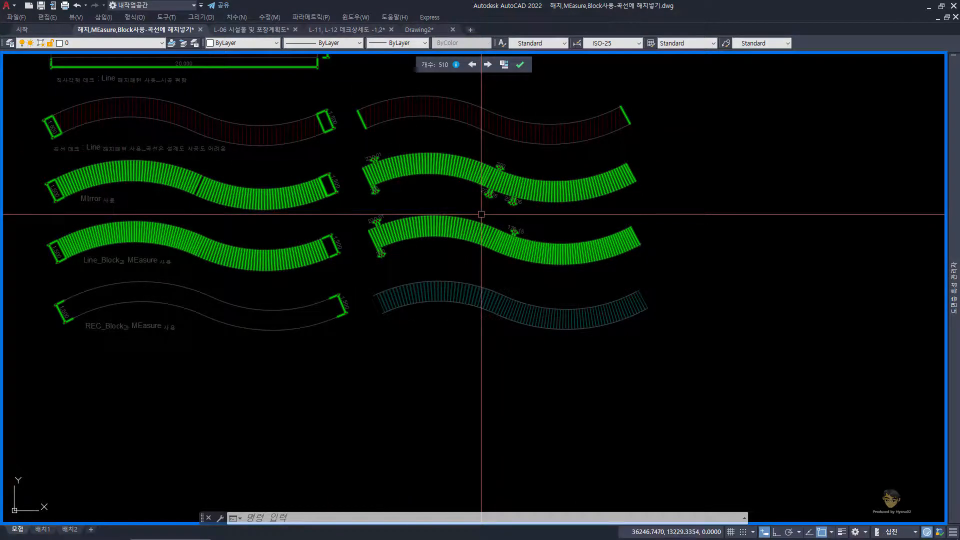
click(343, 83)
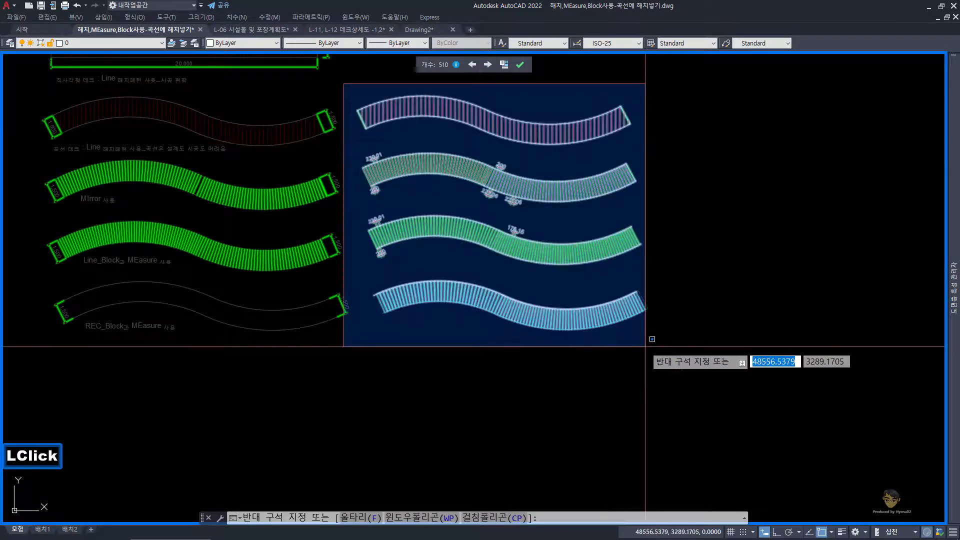
key(Escape)
key(Escape)
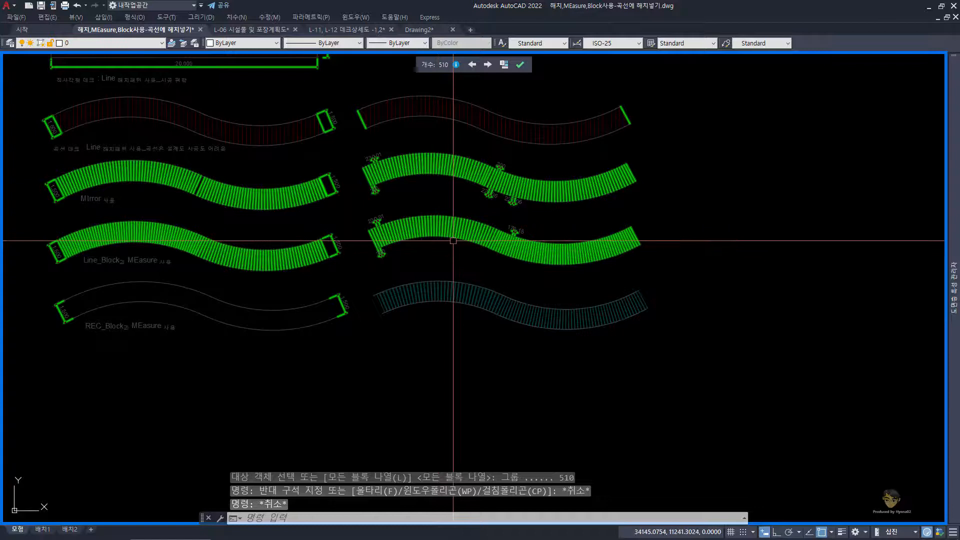
key(Escape)
click(520, 65)
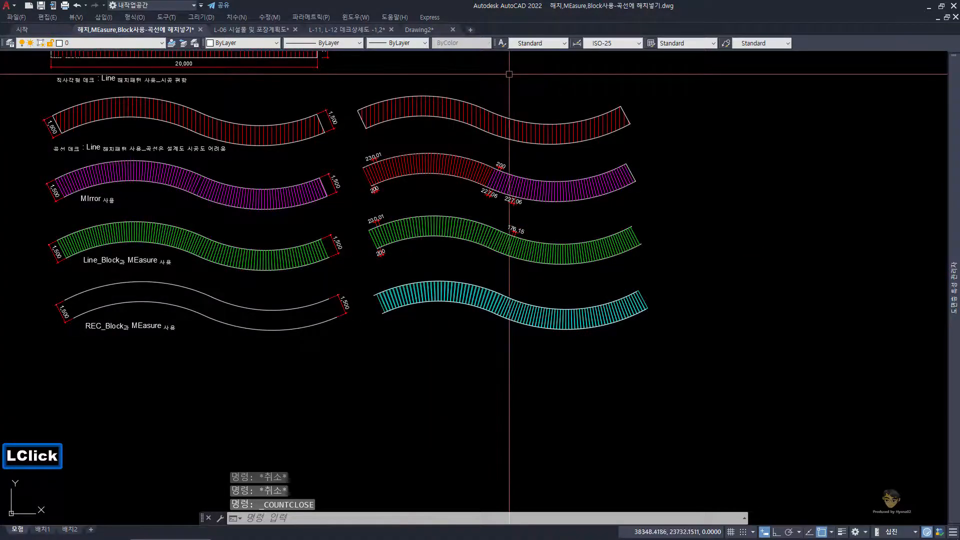
Step: Copy the whole cyan plank deck with its white edge curves to the clipboard
key(Escape)
click(364, 272)
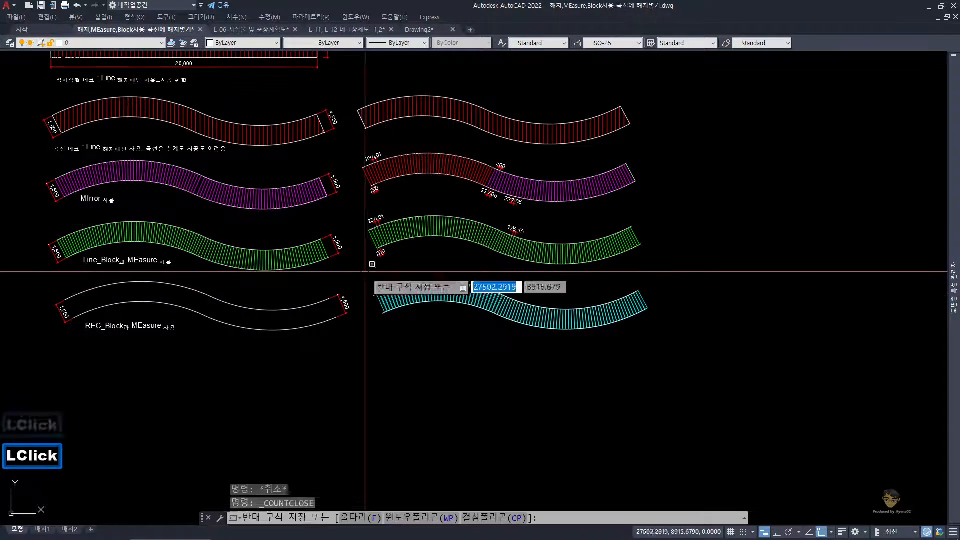
click(676, 356)
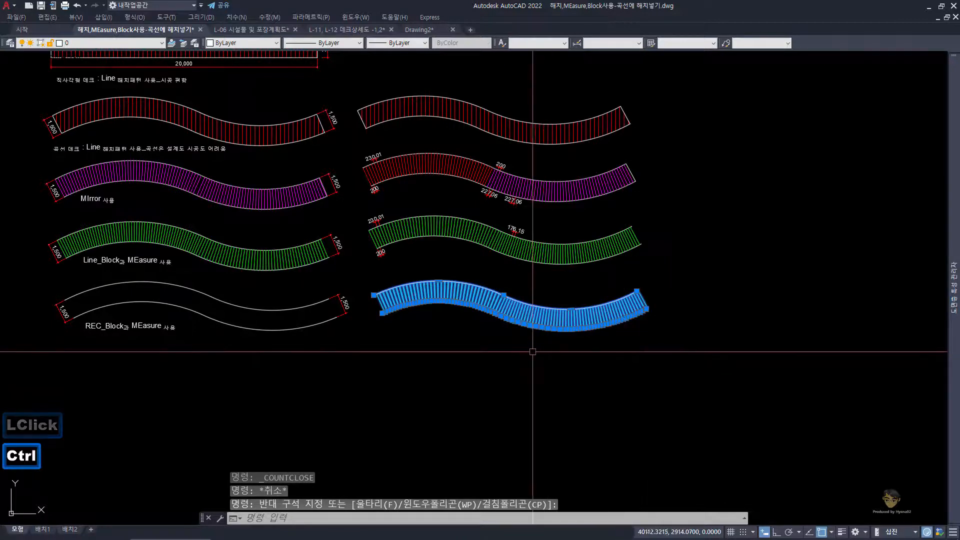
key(ctrl+c)
Step: Switch to Drawing2.dwg, erase the existing green deck, and paste the copied cyan deck into the emptied space
click(414, 30)
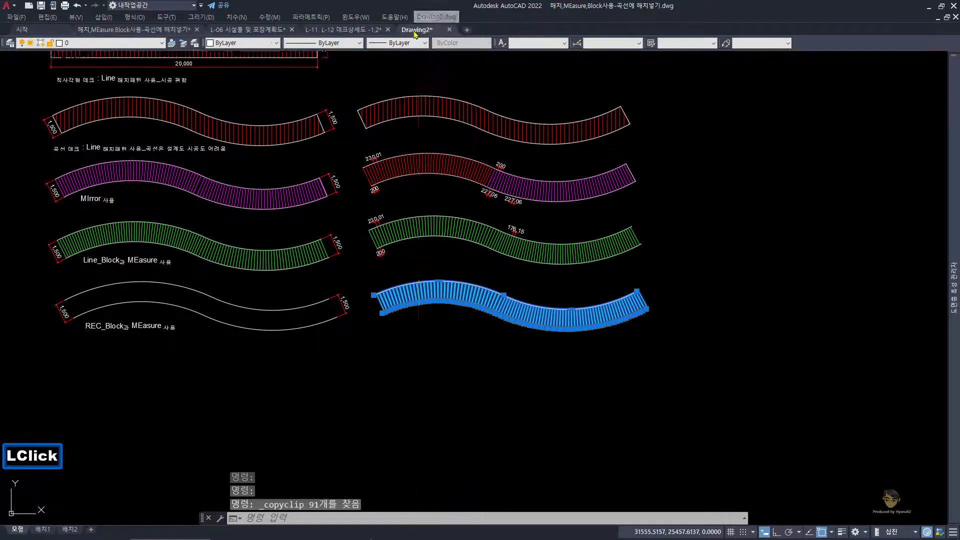
click(244, 189)
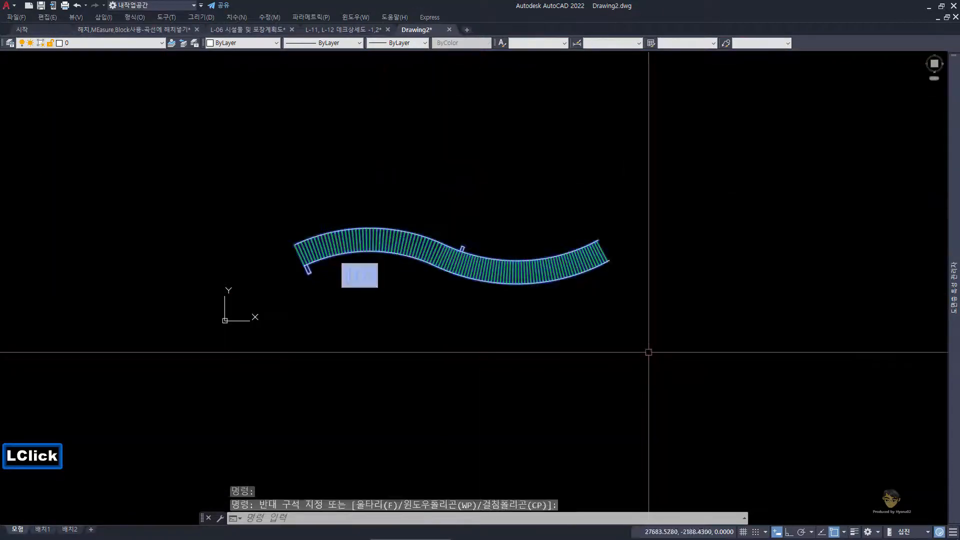
click(648, 352)
key(e)
key(space)
key(ctrl+v)
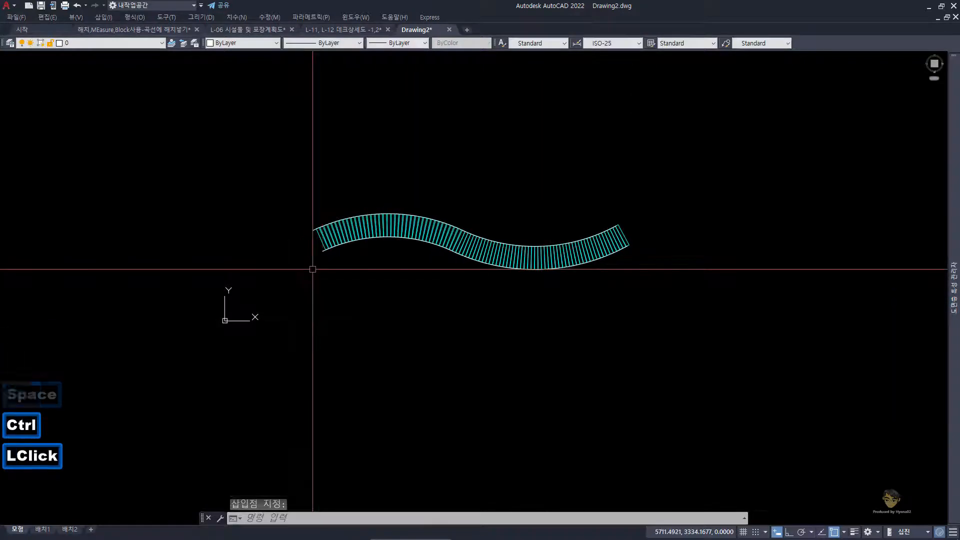
click(313, 269)
key(Escape)
key(Escape)
Step: Run COUNT on the first rectangle plank block of the cyan deck and examine the highlighted blocks along the whole curve
scroll(321, 260, up, 2)
text(cn)
key(space)
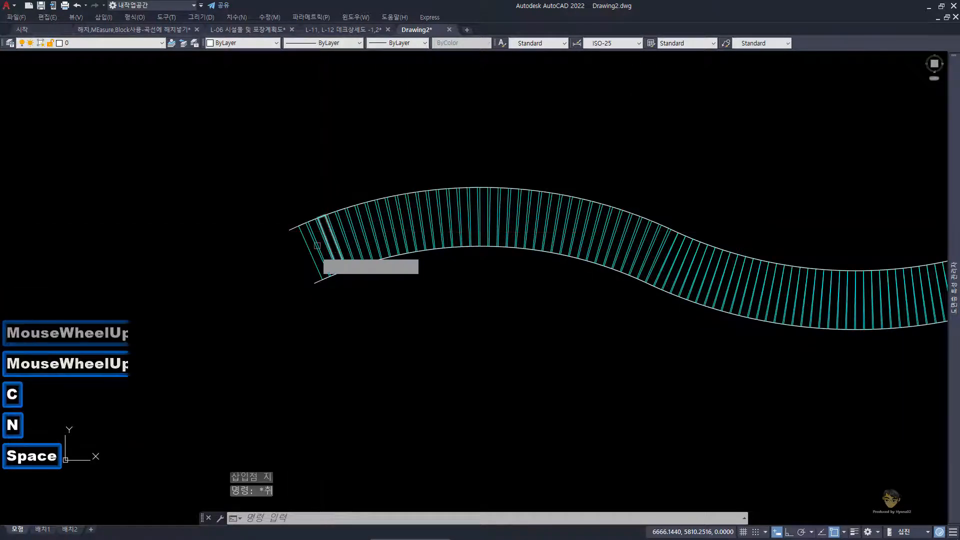
click(312, 254)
key(space)
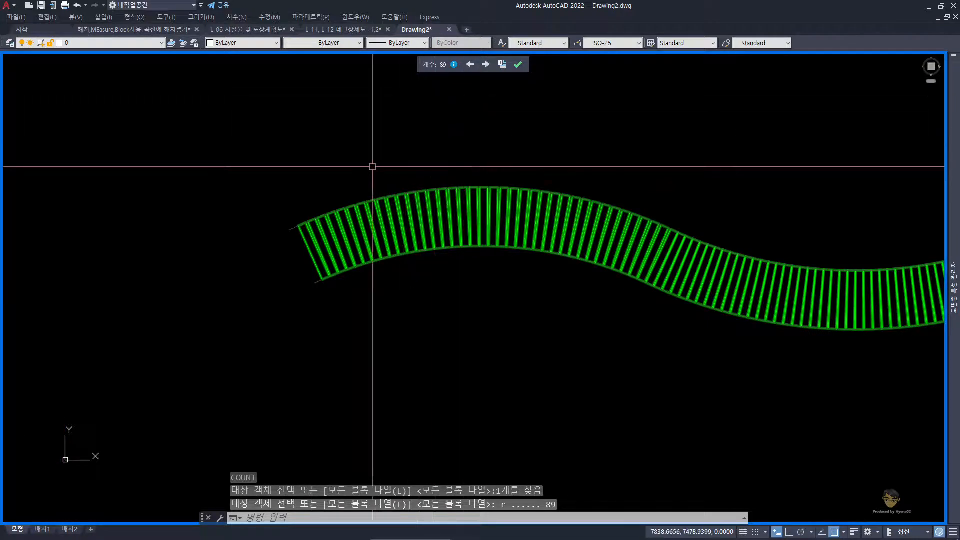
scroll(372, 166, down, 2)
middle_drag(315, 218, 289, 235)
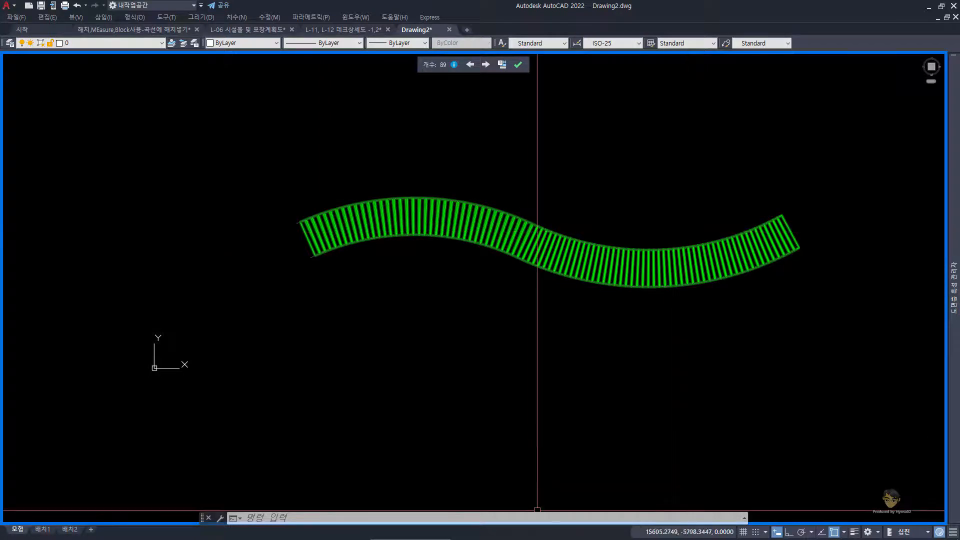
Step: Review the 200x1500xT30 plank question in the Notepad notes and the curved deck photo 20211005_120006.jpg, dismissing the antivirus notification
click(523, 534)
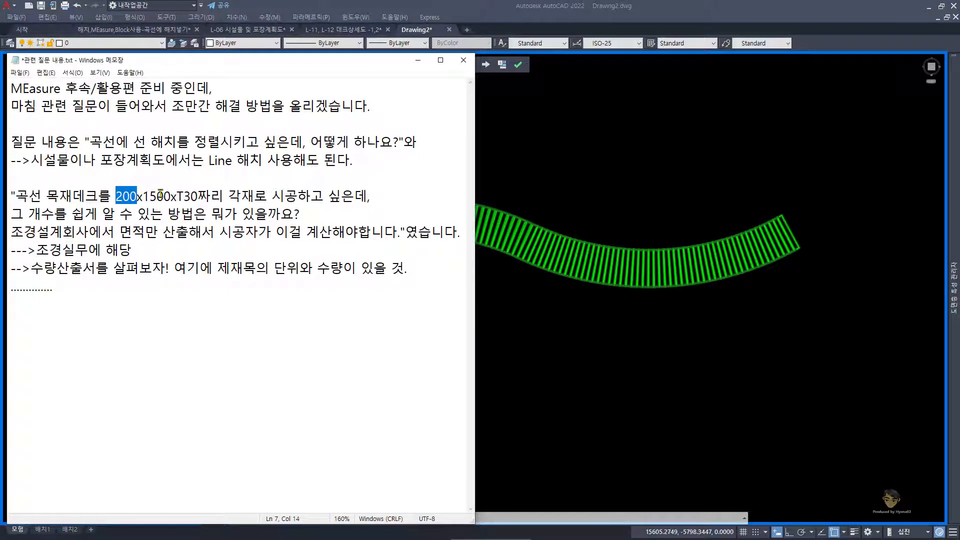
click(600, 181)
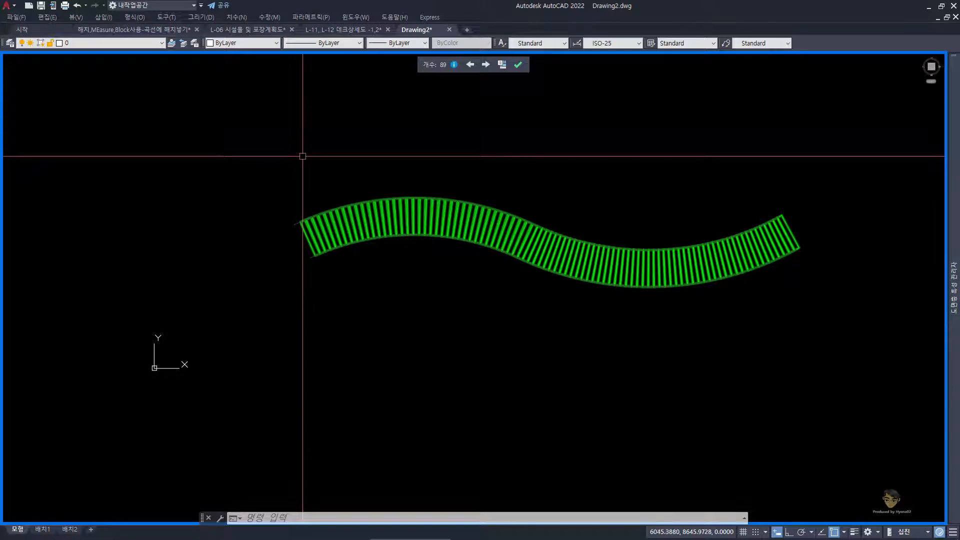
key(Escape)
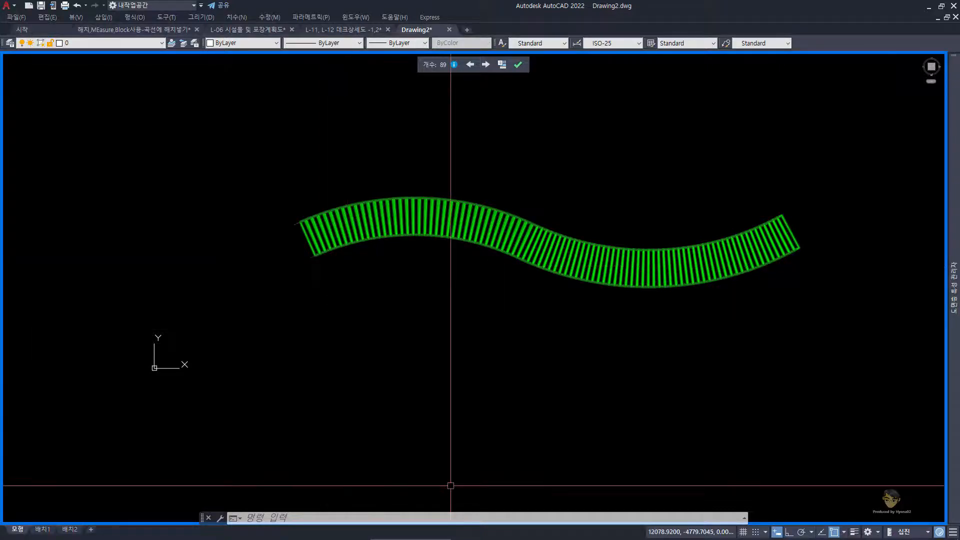
click(494, 534)
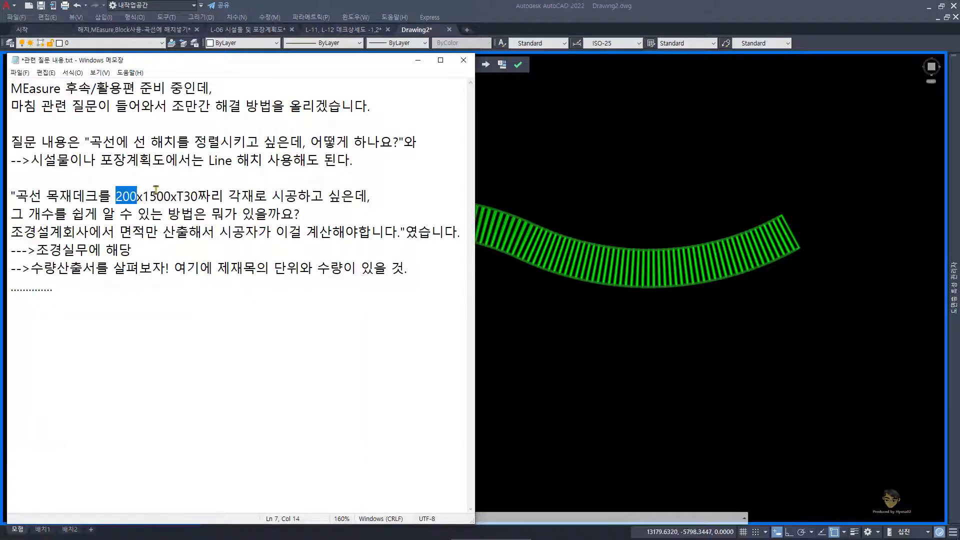
mouse_move(409, 530)
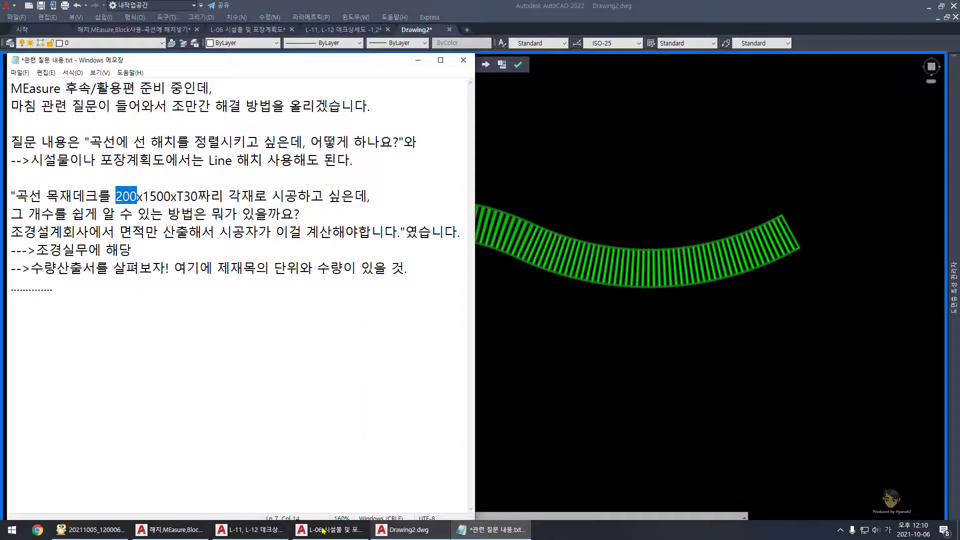
click(92, 529)
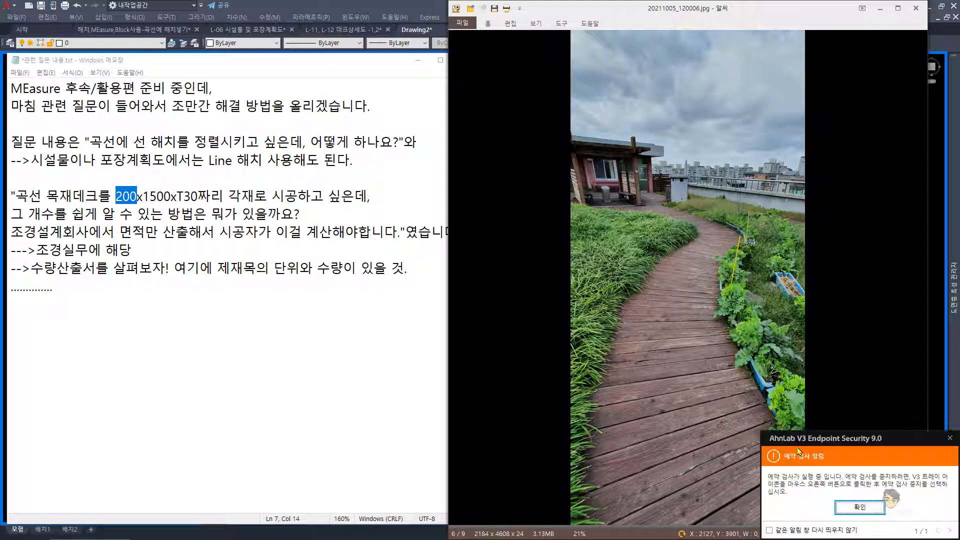
click(949, 438)
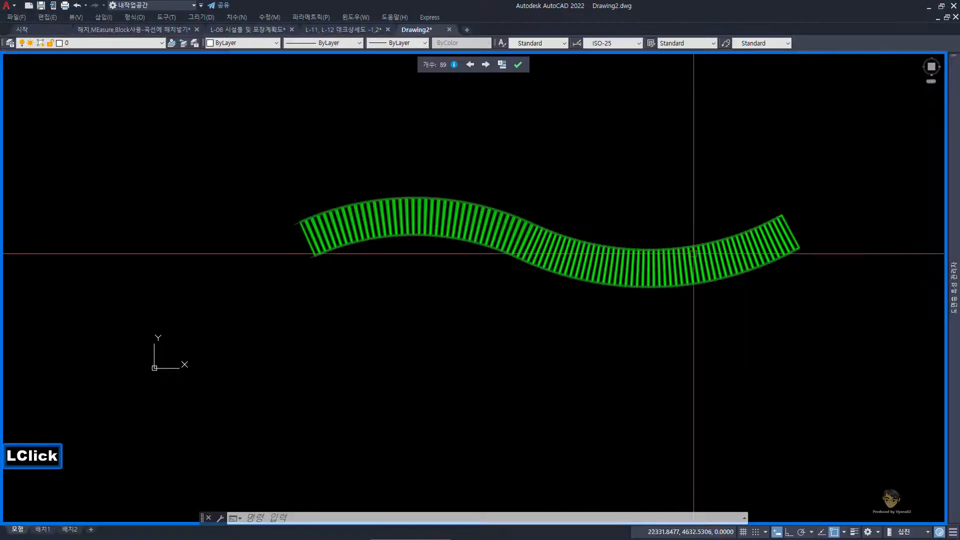
Step: Switch to the drawing 해치,MEasure,Block사용-곡선에 해치넣기.dwg and explode the lower edge polyline of the dimensioned green deck
click(150, 30)
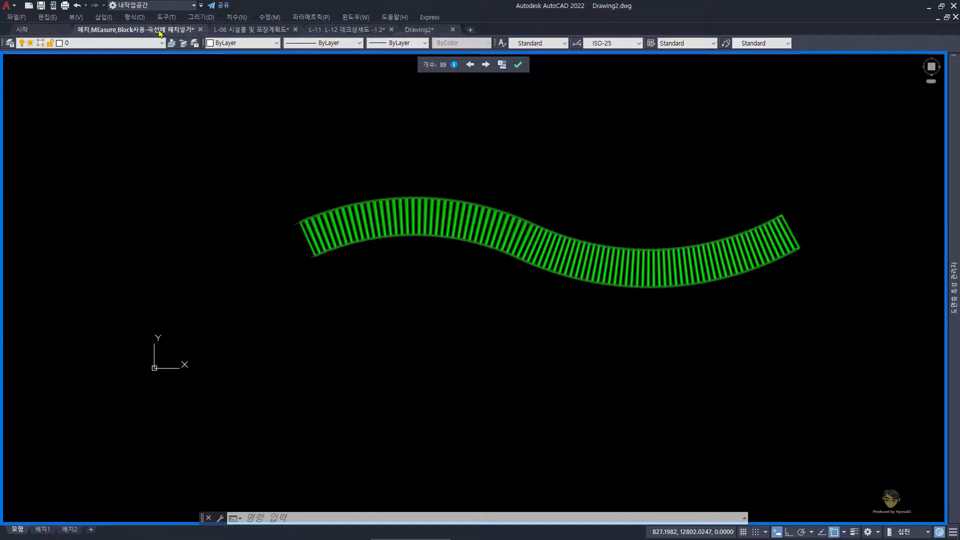
middle_drag(114, 113, 118, 159)
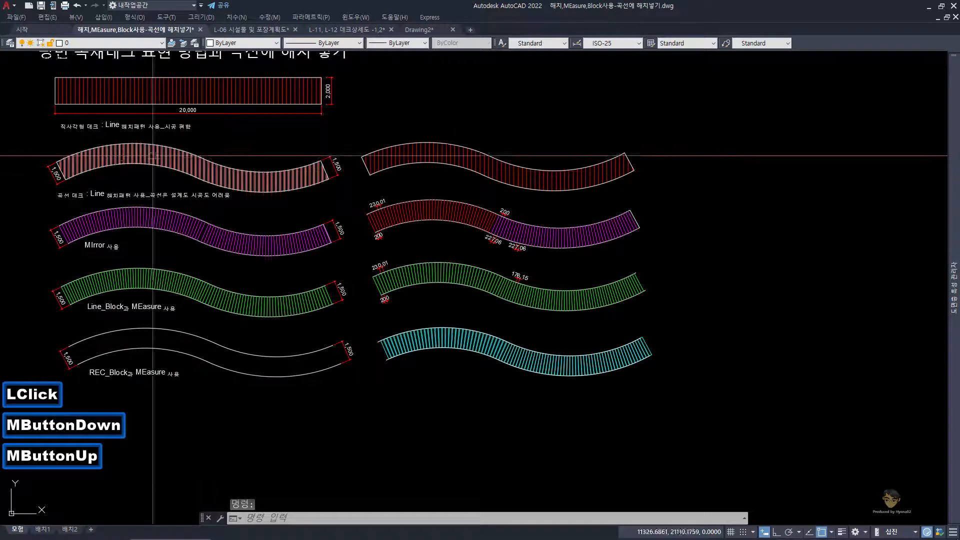
scroll(408, 210, up, 2)
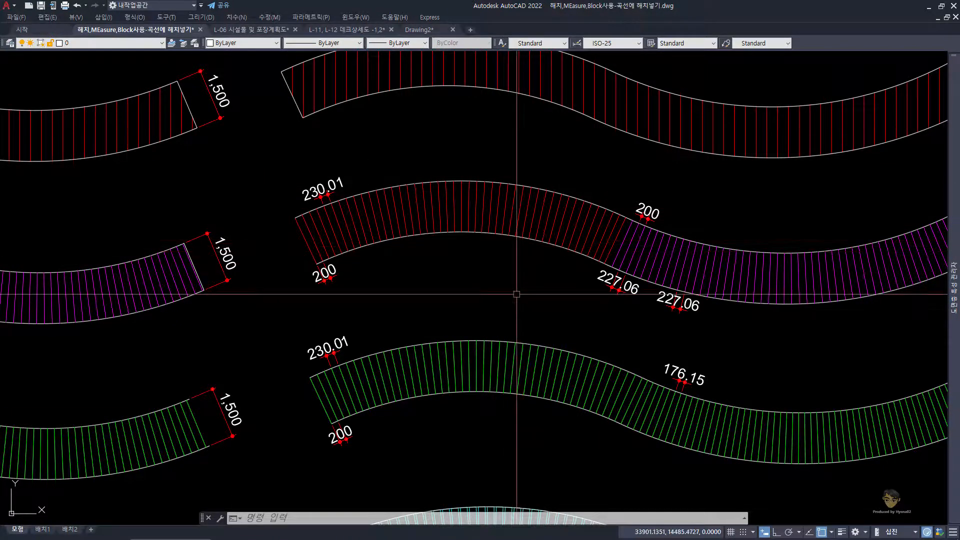
scroll(475, 389, up, 2)
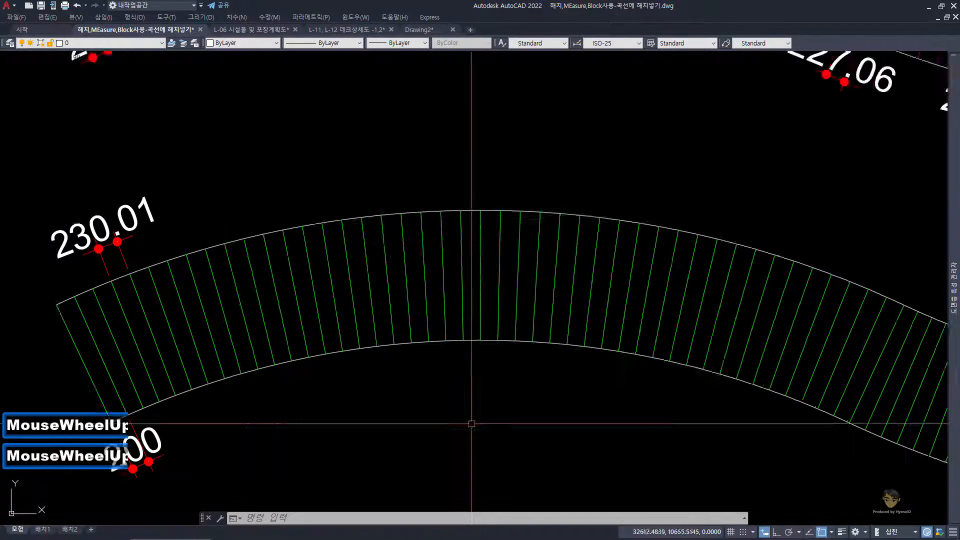
middle_click(514, 321)
key(Escape)
click(514, 275)
scroll(502, 304, down, 2)
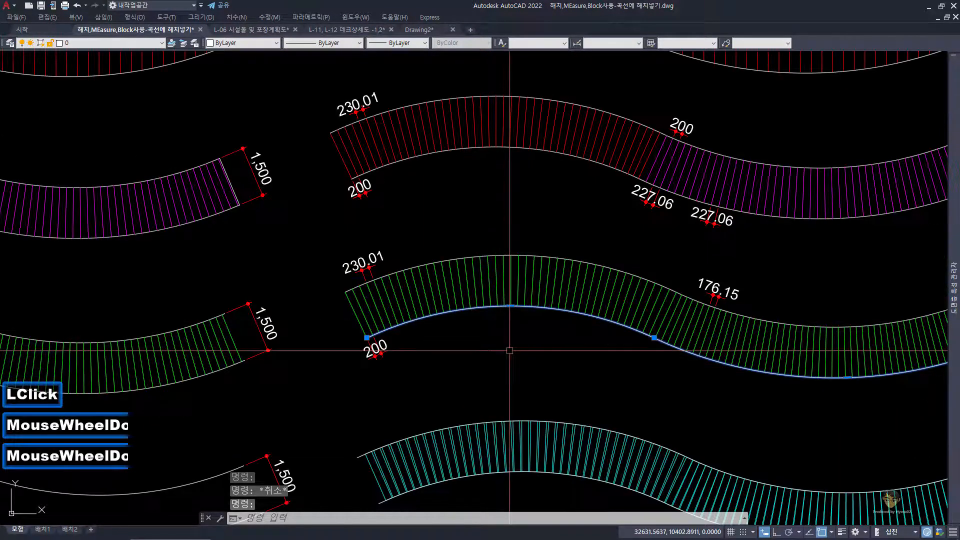
middle_drag(507, 349, 500, 347)
text(X)
key(space)
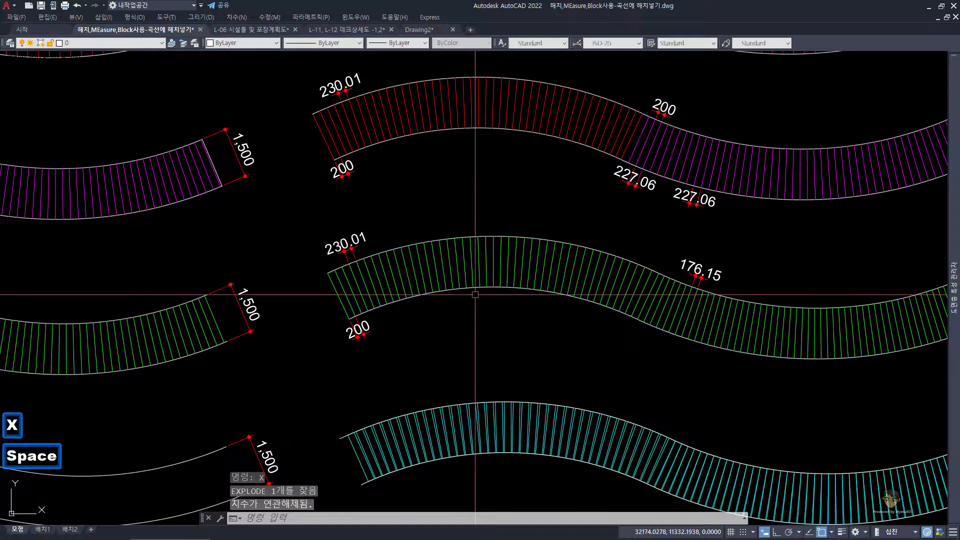
Step: Show the properties of the exploded lower edge's first arc, examine its arc length, and deselect it
scroll(474, 289, up, 2)
key(Escape)
click(473, 275)
scroll(490, 352, down, 2)
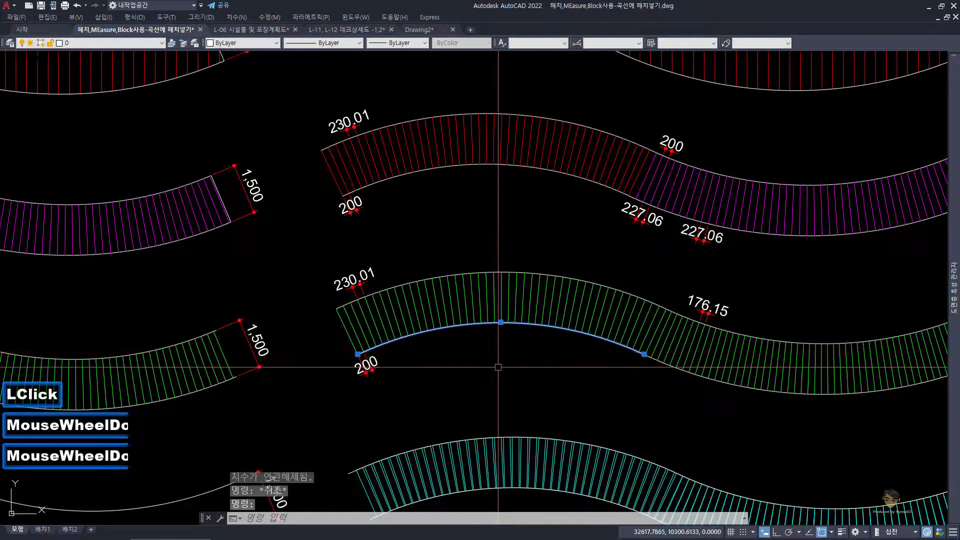
key(ctrl+1)
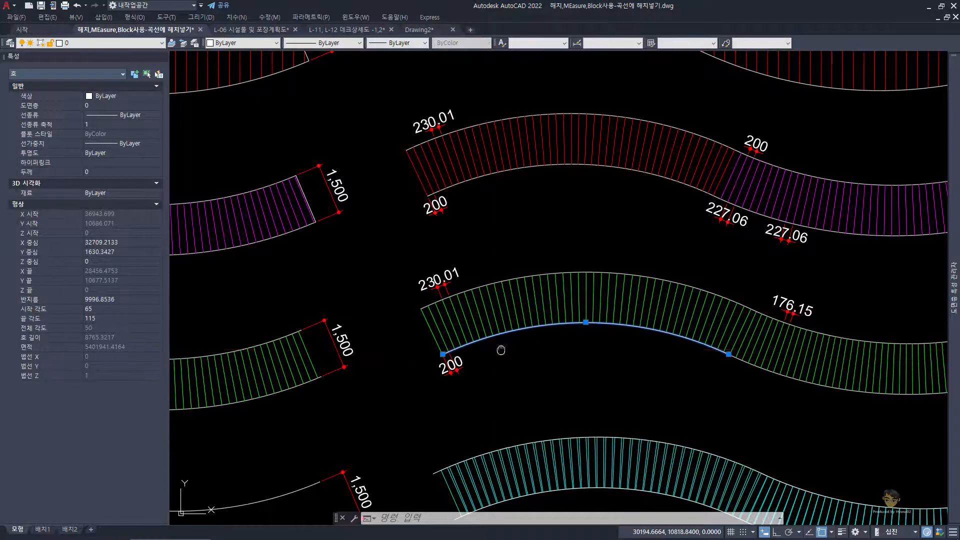
middle_drag(499, 347, 478, 332)
scroll(487, 233, down, 2)
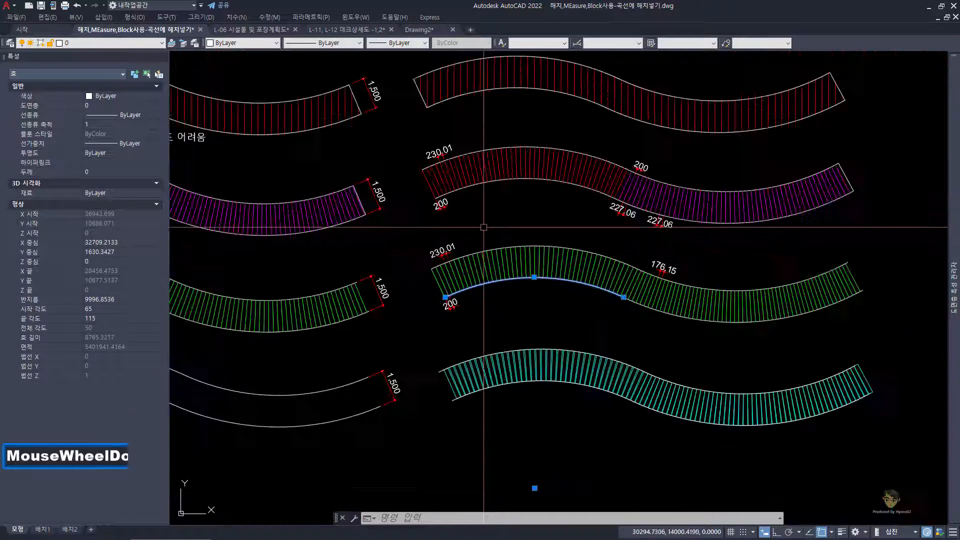
key(Escape)
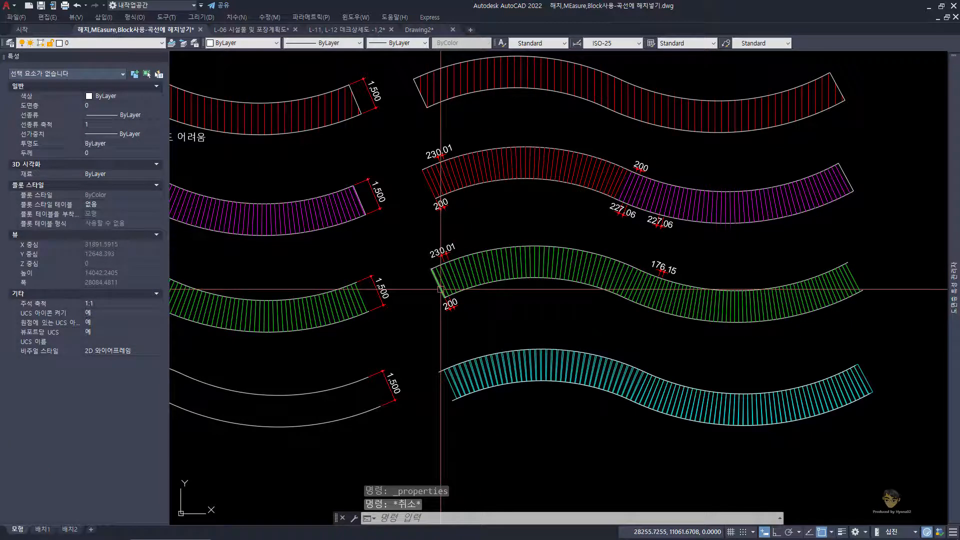
Step: Reread the Notepad notes, marking the passages on area-only takeoff and on checking the quantity sheet, and return to the drawing
mouse_move(441, 289)
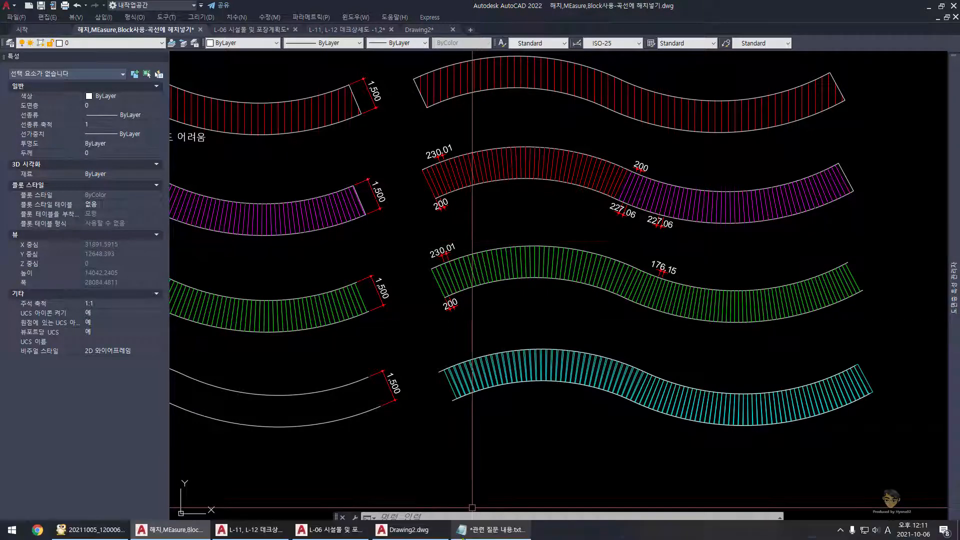
click(486, 533)
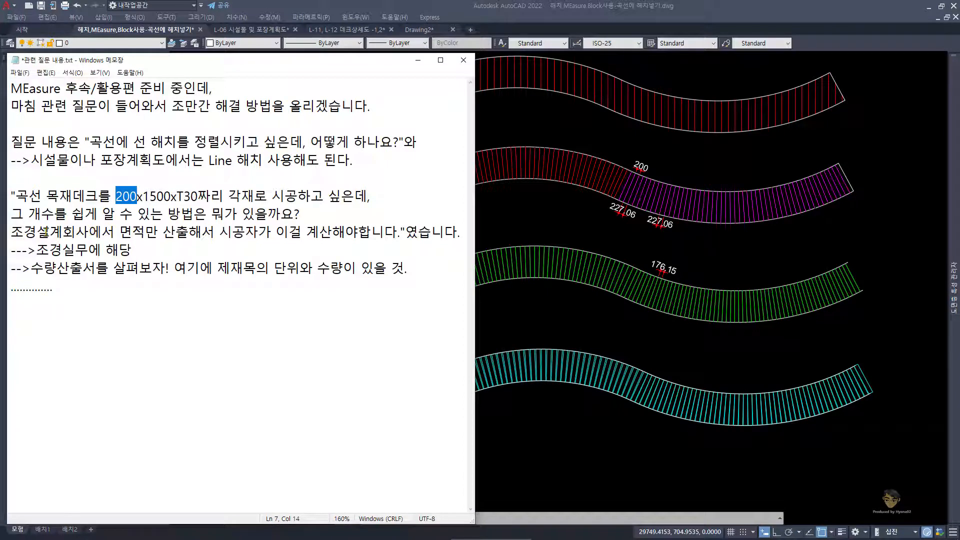
drag(48, 232, 176, 232)
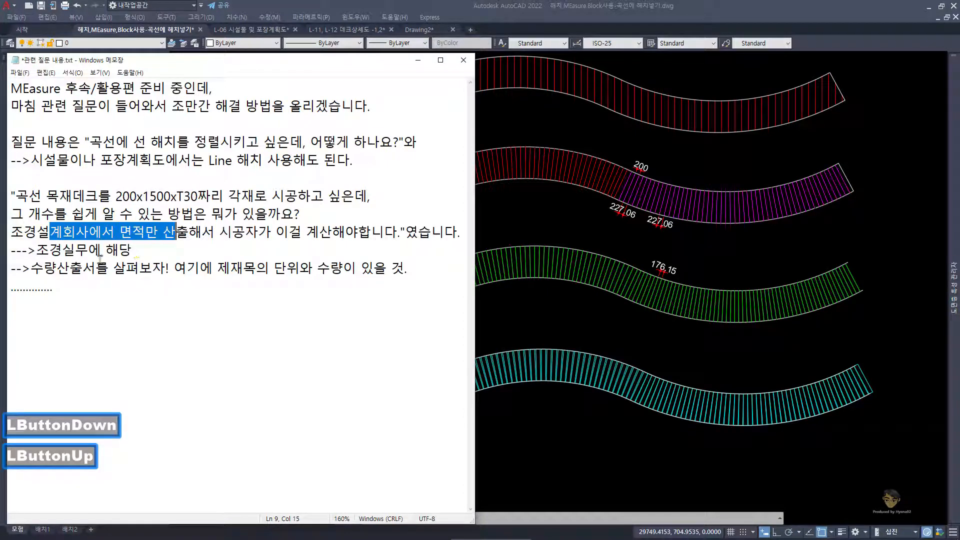
drag(44, 268, 140, 268)
click(517, 224)
Step: Select the red LINE hatch of the undimensioned curved deck and examine its area in the properties
middle_drag(528, 198, 508, 288)
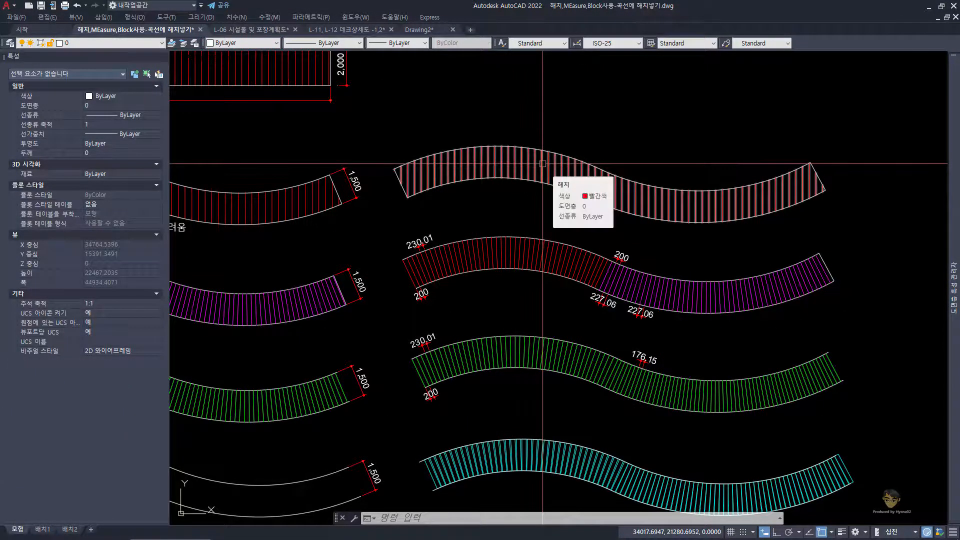
click(542, 163)
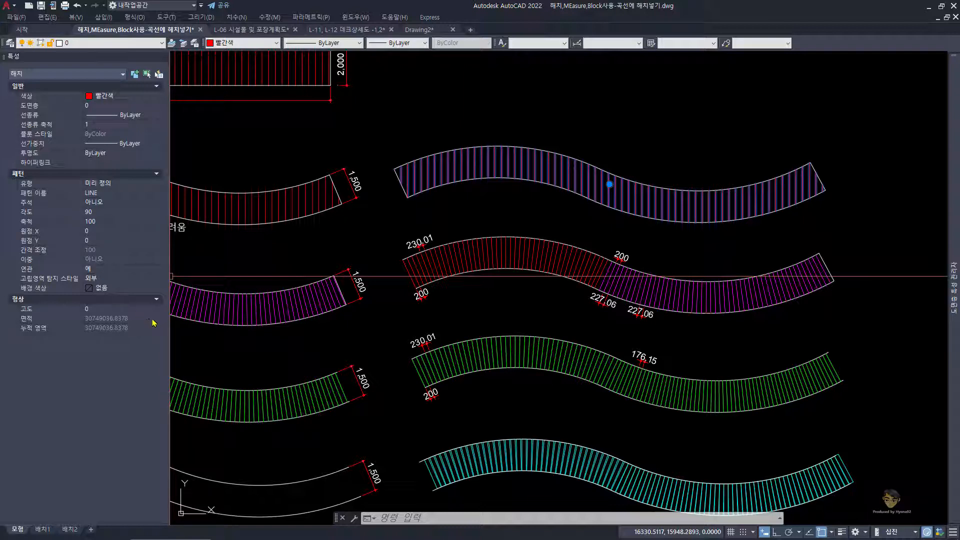
key(Escape)
click(522, 292)
key(Escape)
click(506, 167)
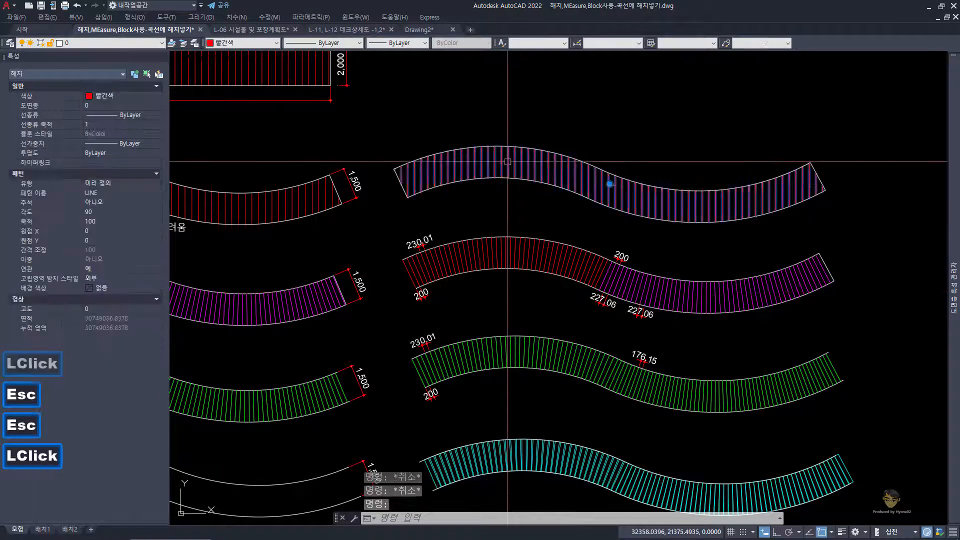
Step: Open the quick calculator from the selected hatch's area property and set the unit conversion type to 면적 (area)
click(151, 323)
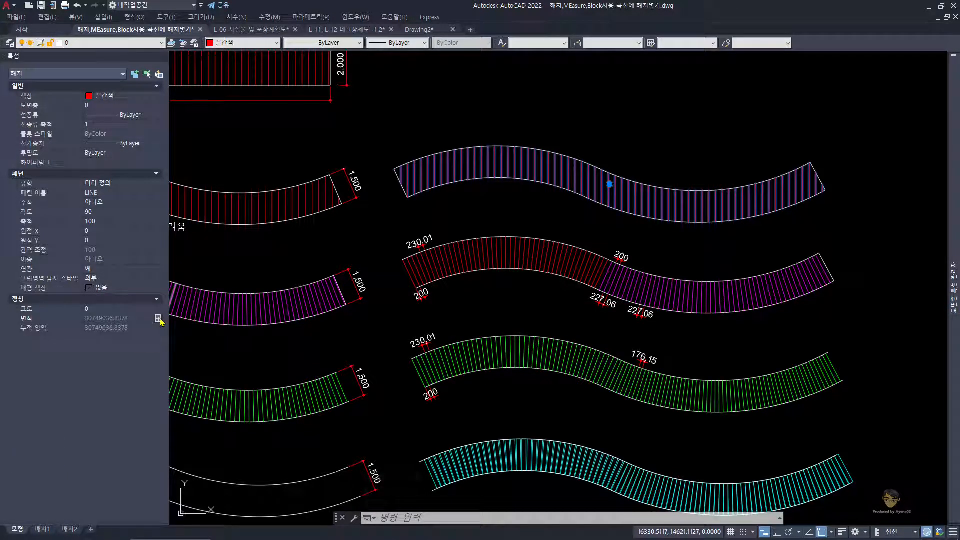
click(158, 319)
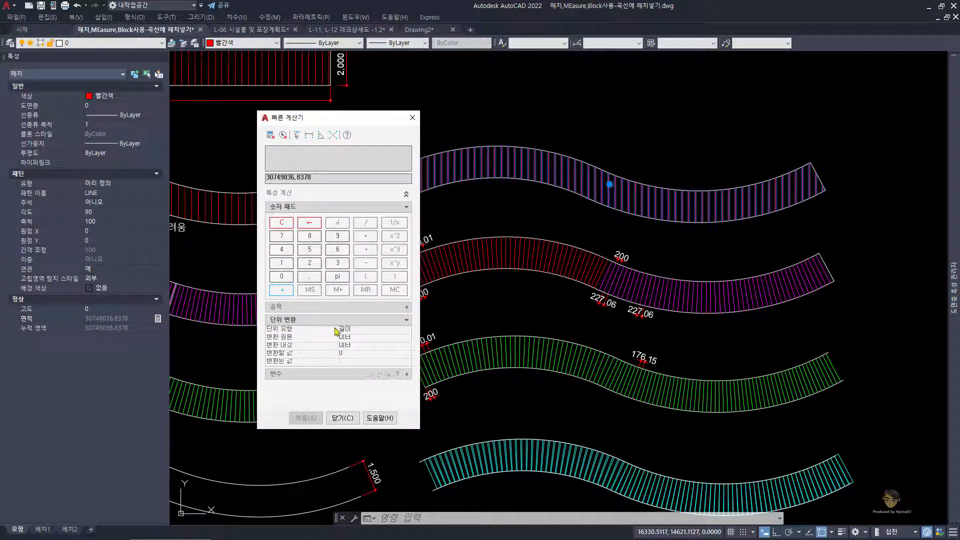
click(370, 334)
click(372, 332)
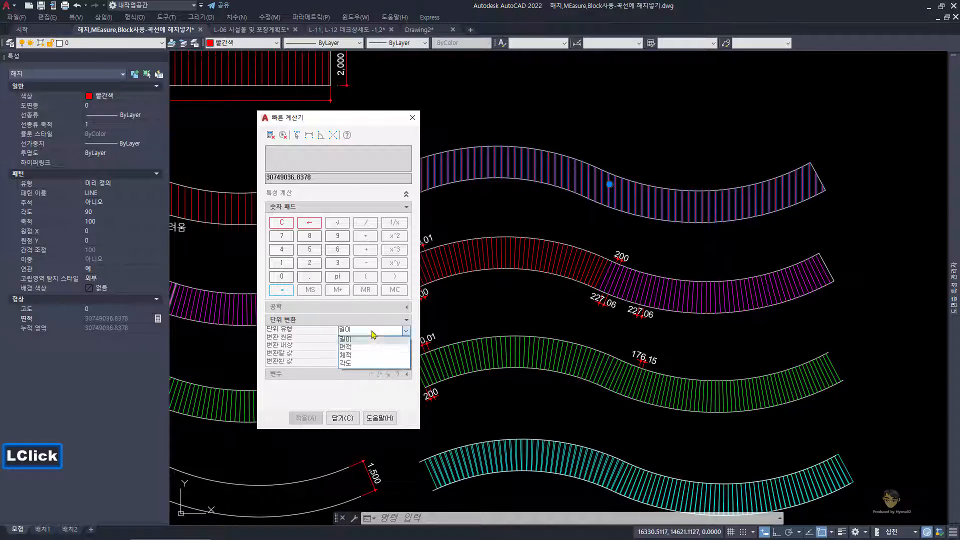
click(360, 349)
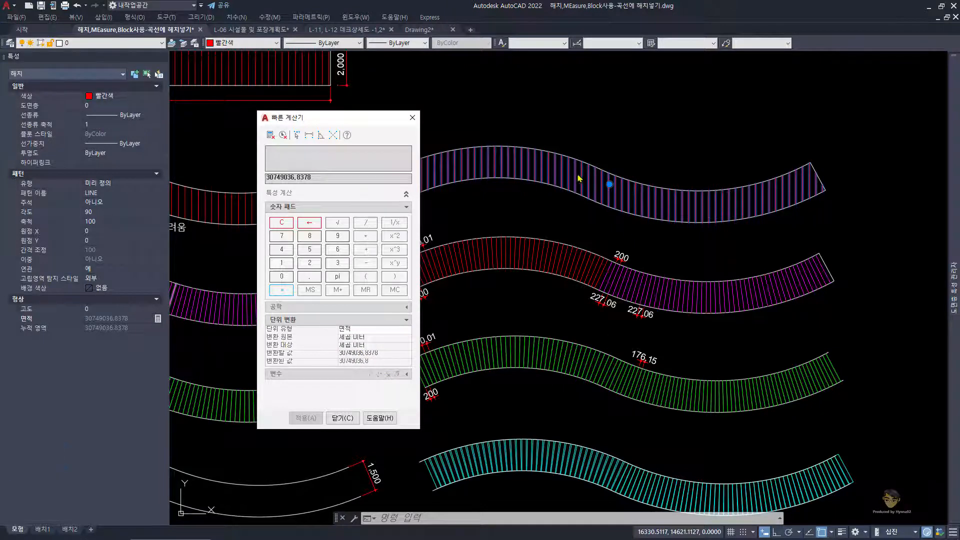
Step: Set the area conversion source to 제곱 밀리미터 (square millimetres) and bring the converted square-metre value into the calculator's input
double_click(396, 340)
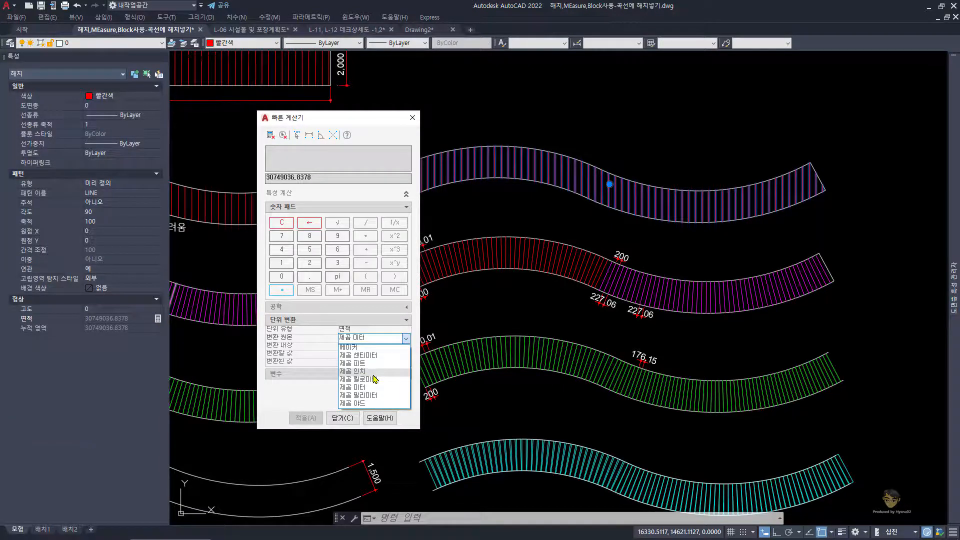
click(375, 395)
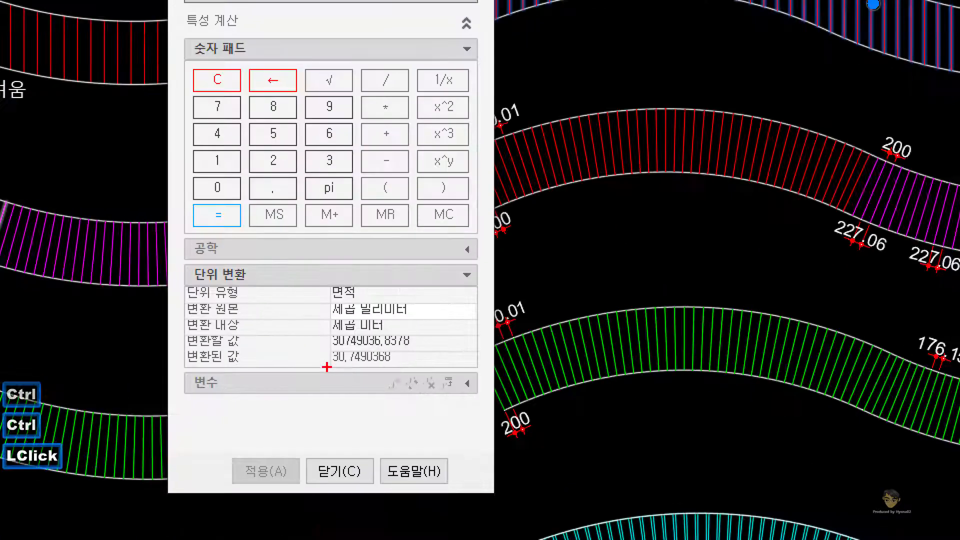
drag(336, 366, 387, 368)
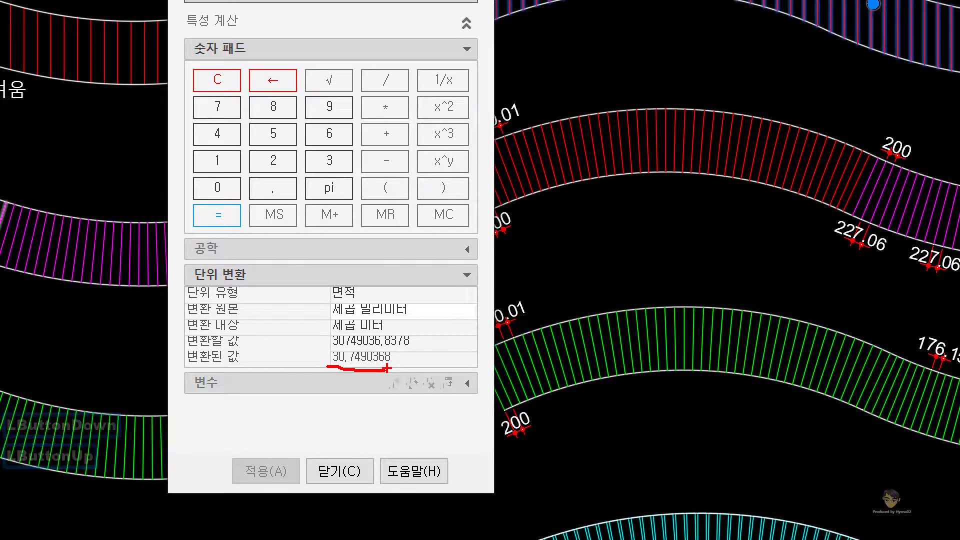
key(Escape)
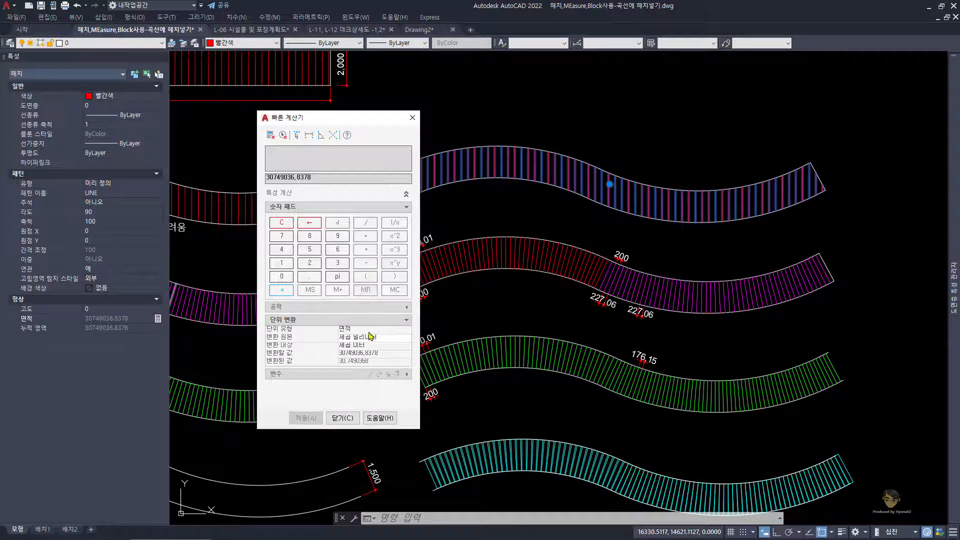
click(393, 363)
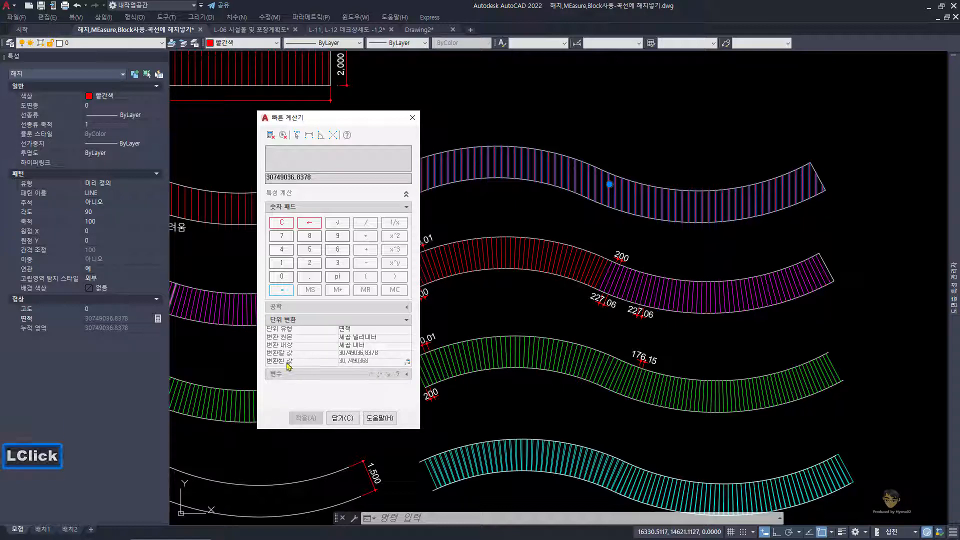
click(407, 364)
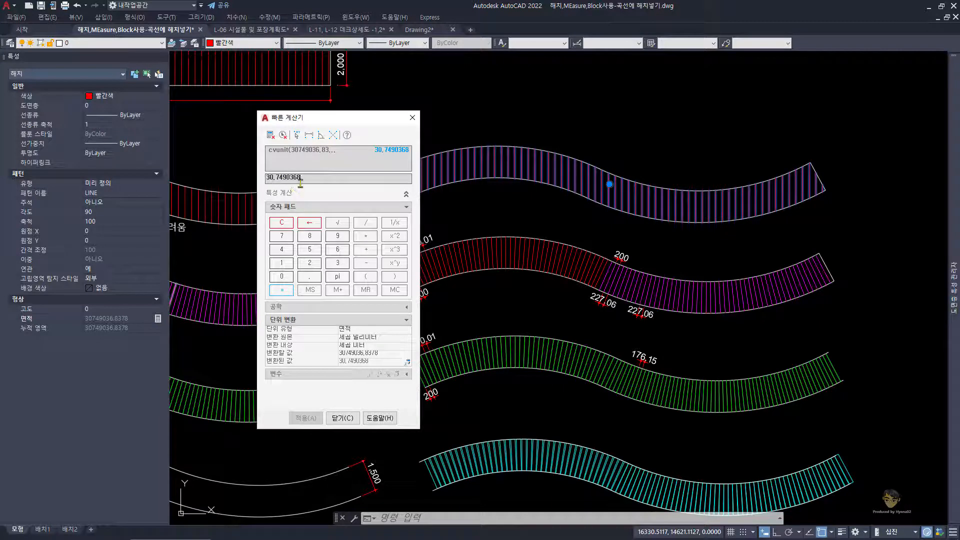
Step: Check the plank thickness T30 in the Notepad notes, marking it there, and return to the quick calculator
mouse_move(234, 520)
click(493, 529)
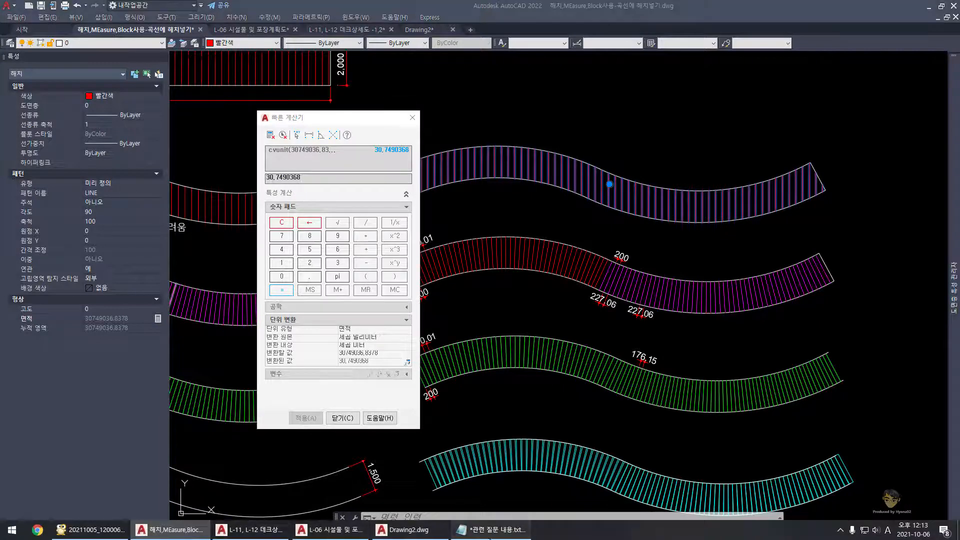
drag(176, 196, 198, 198)
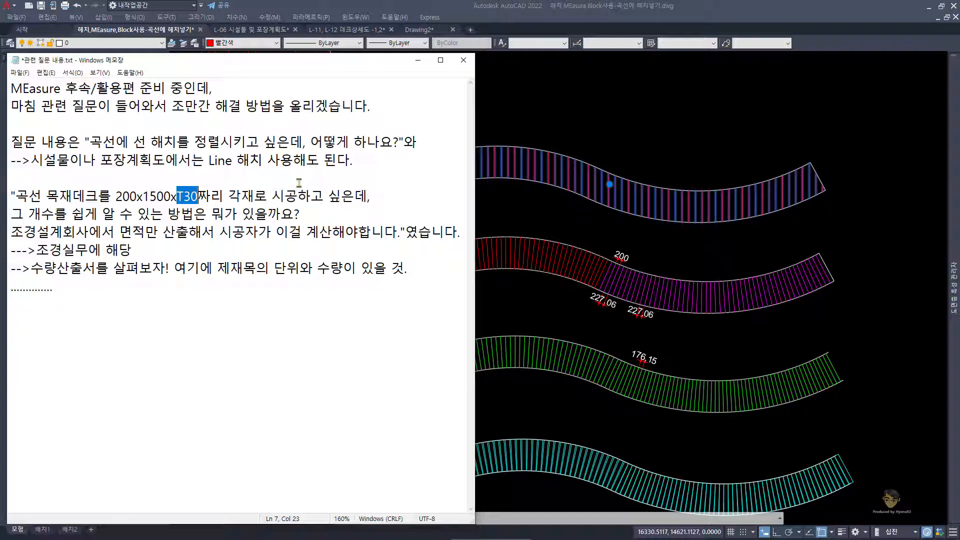
click(418, 68)
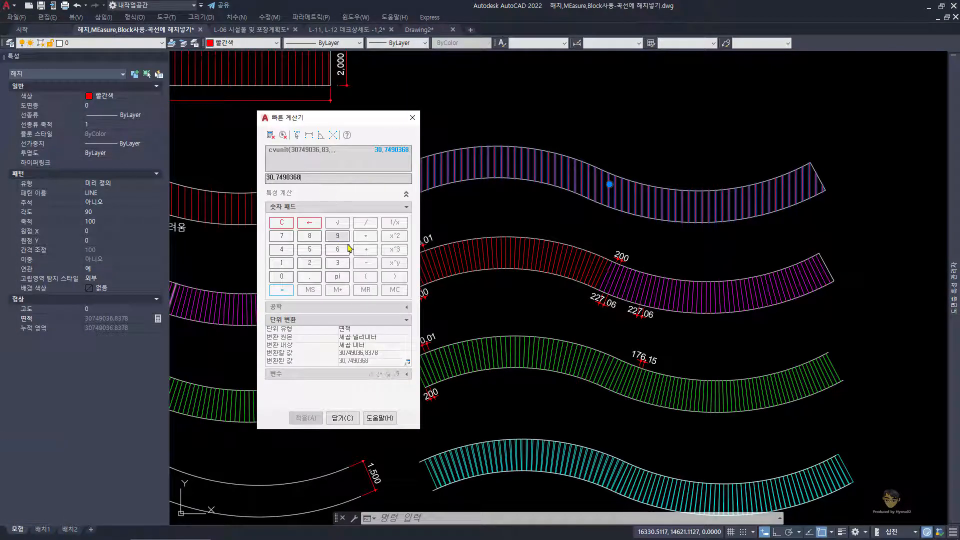
Step: Multiply the converted deck area by the 0.03 m plank thickness to calculate the timber volume
click(366, 237)
click(281, 276)
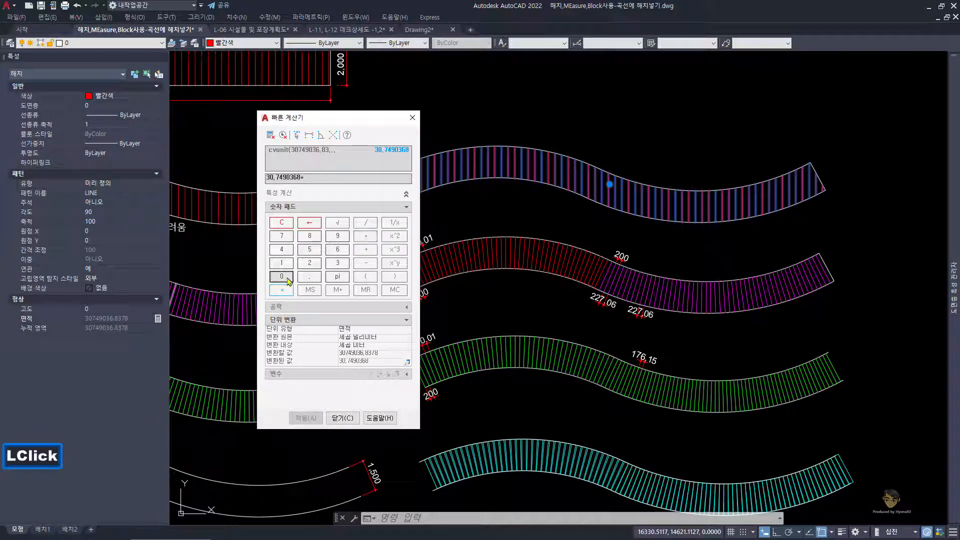
click(309, 276)
click(281, 276)
click(334, 263)
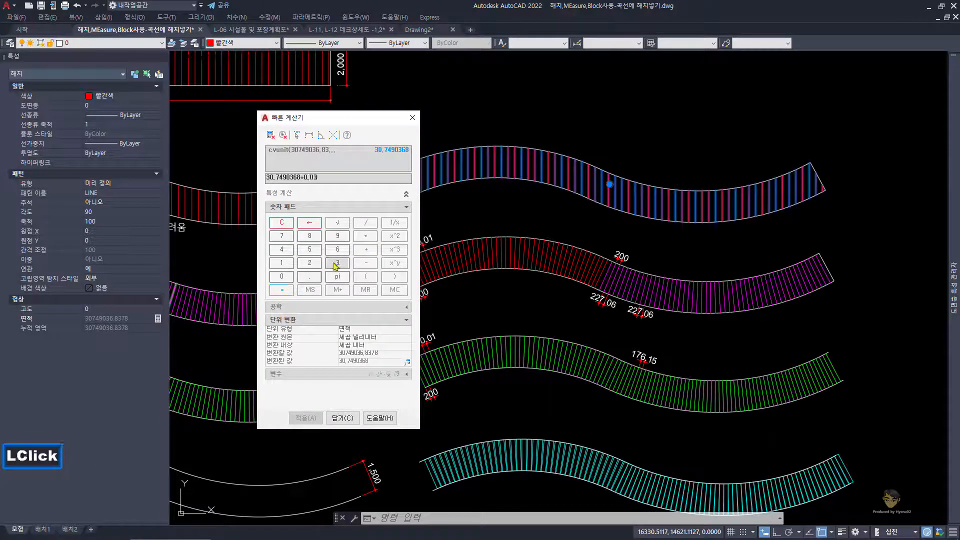
key(Return)
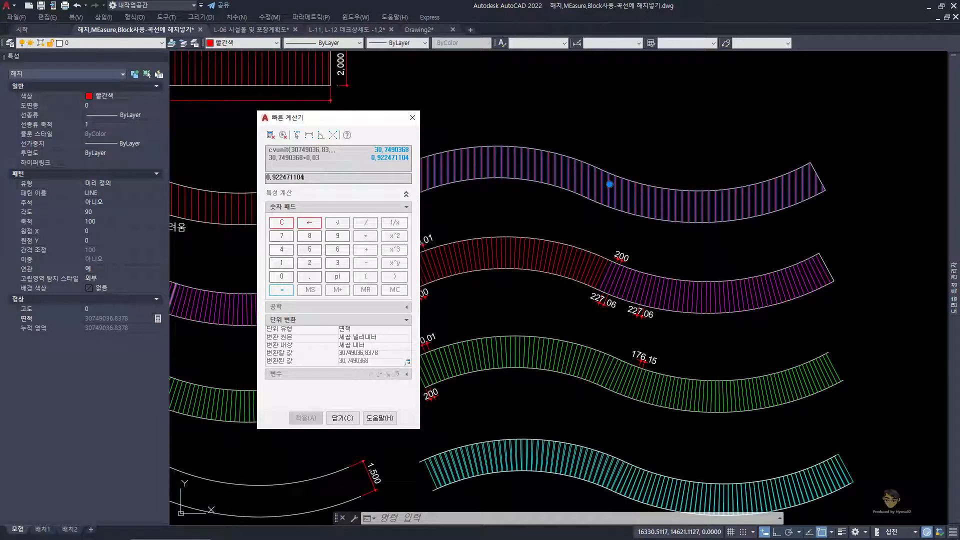
Step: Check the timber units in the Excel quantity sheet, and multiply the calculated volume by 300.3 in the quick calculator
drag(0, 43, 309, 21)
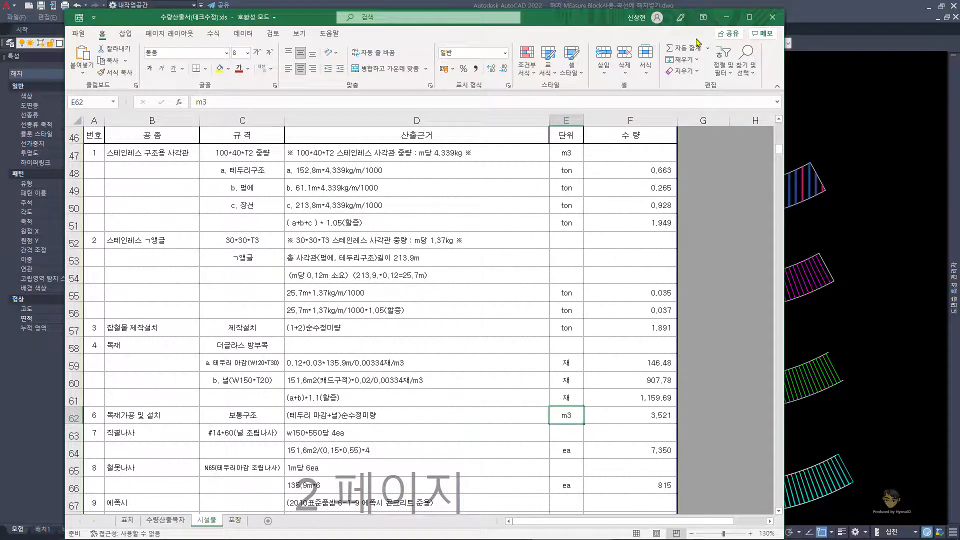
click(727, 20)
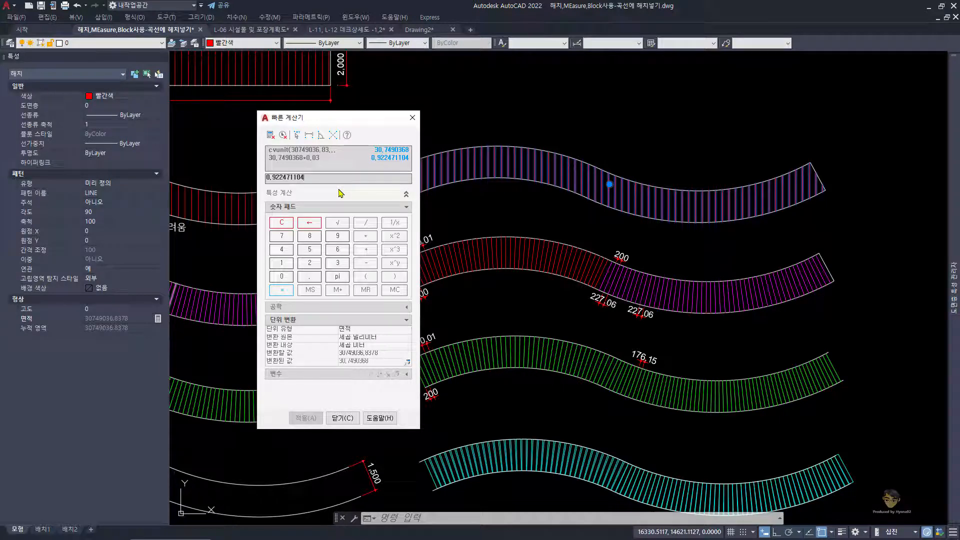
click(367, 241)
click(337, 263)
click(282, 276)
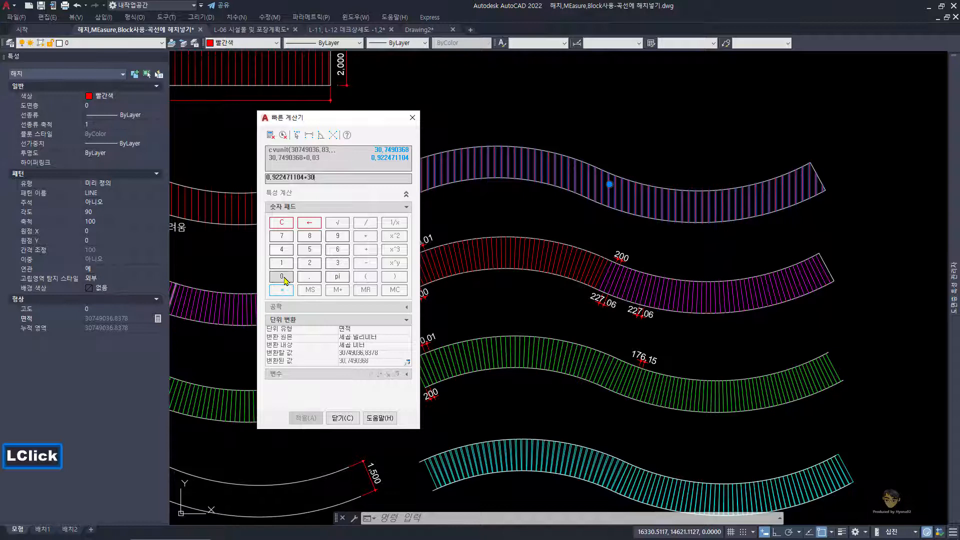
click(282, 276)
click(309, 276)
click(338, 263)
key(Return)
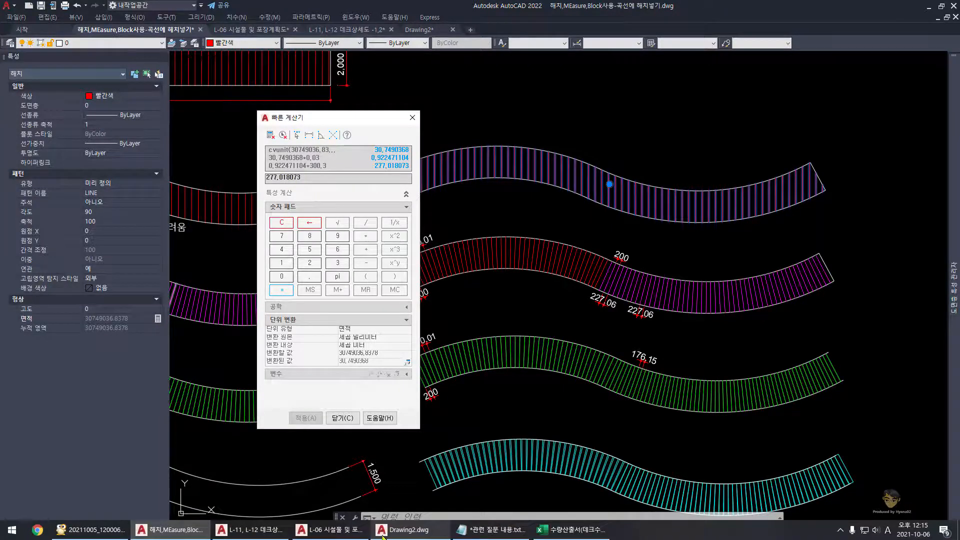
Step: Compare the timber rows of the Excel quantity sheet with the calculator's final result and its volume calculation
click(580, 529)
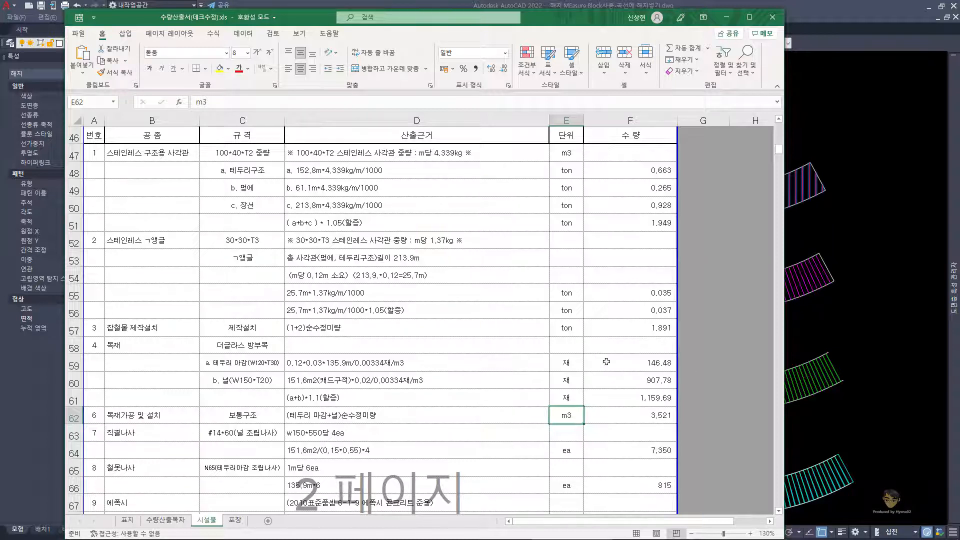
click(793, 338)
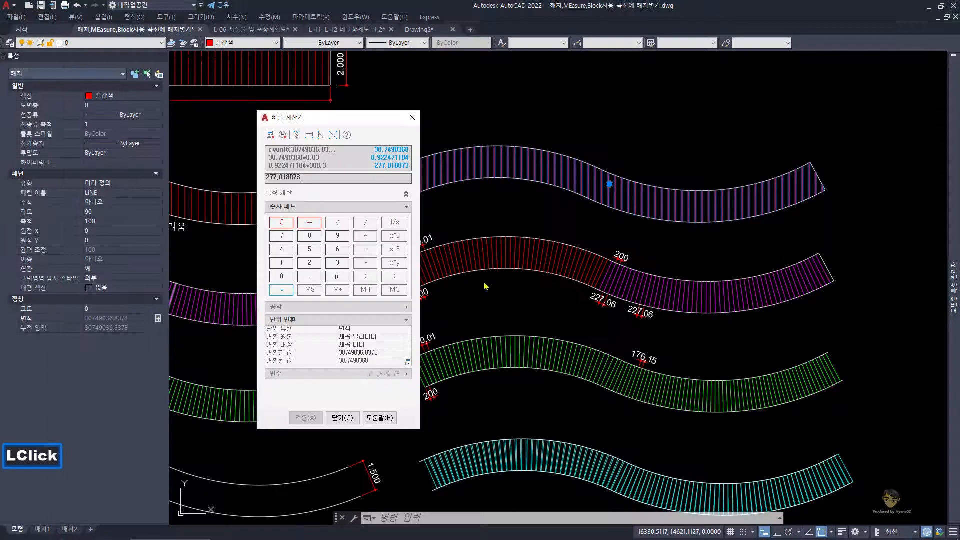
key(shift)
key(shift)
click(281, 184)
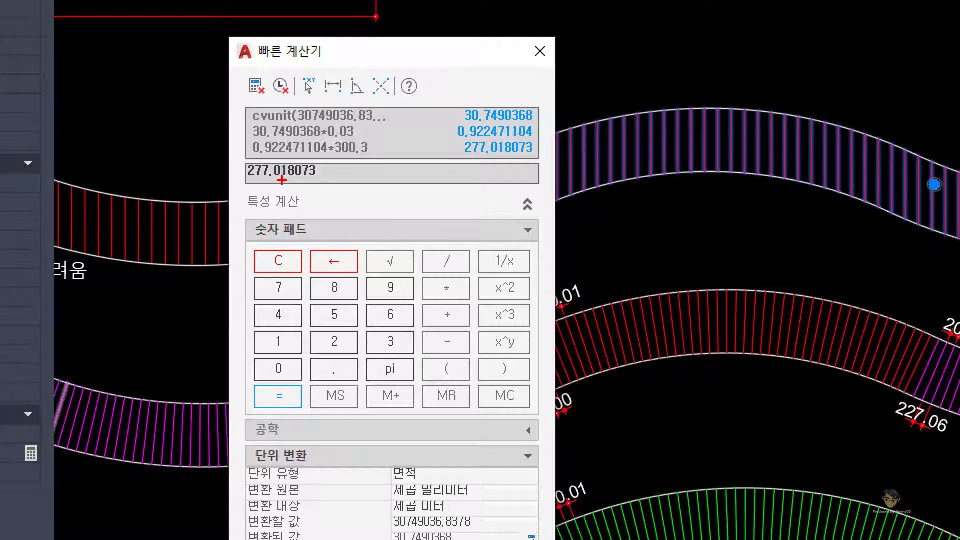
drag(324, 161, 350, 161)
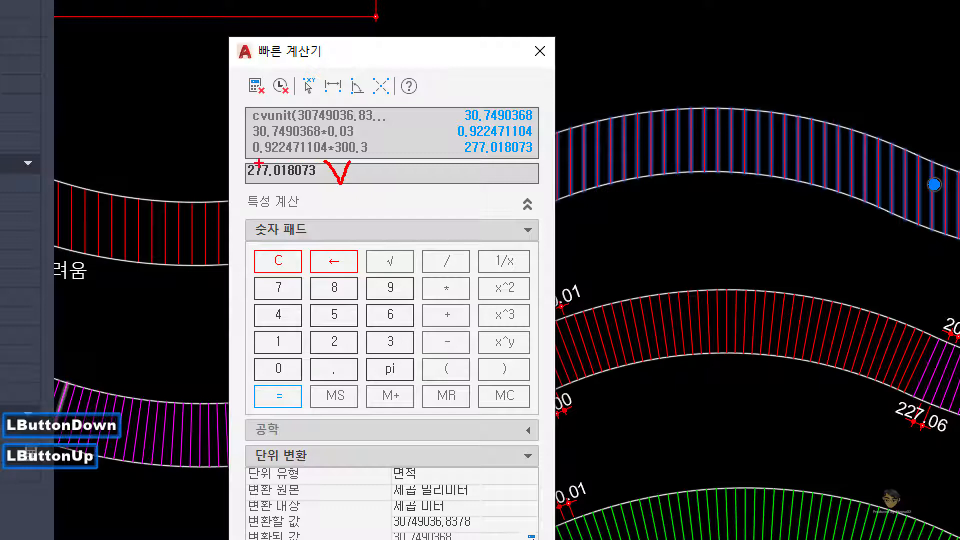
mouse_move(253, 157)
mouse_down()
mouse_move(289, 157)
mouse_move(305, 127)
mouse_up()
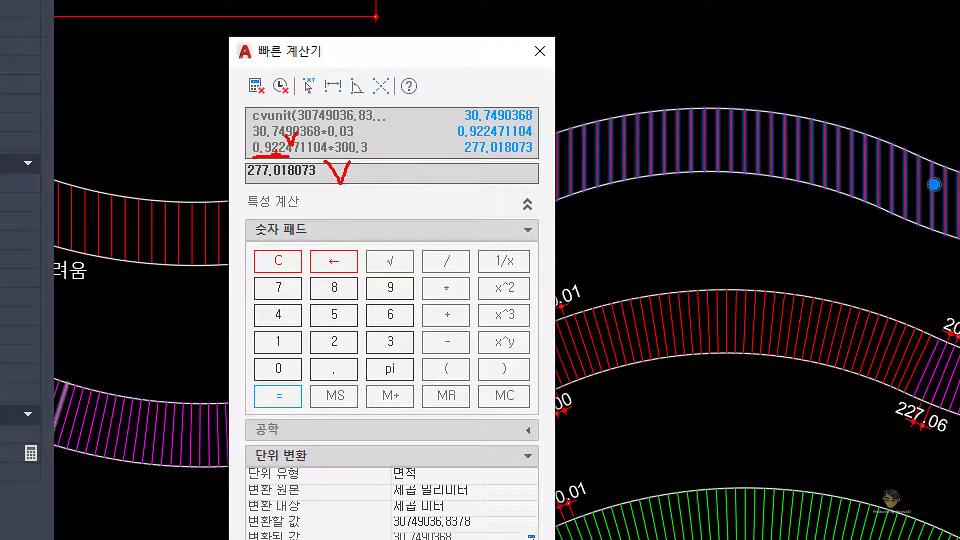
drag(282, 145, 288, 137)
key(Escape)
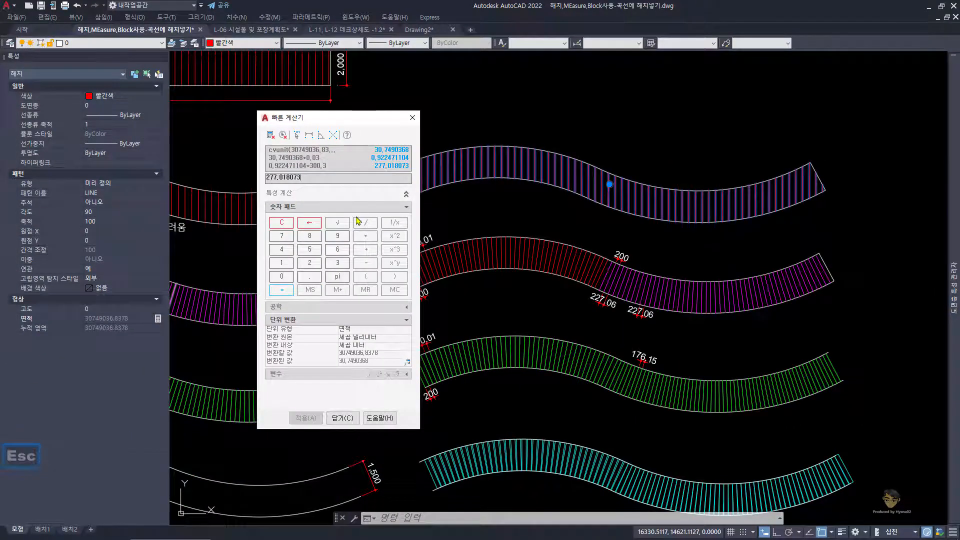
Step: Close the quick calculator and bring the Notepad notes back into view
click(343, 418)
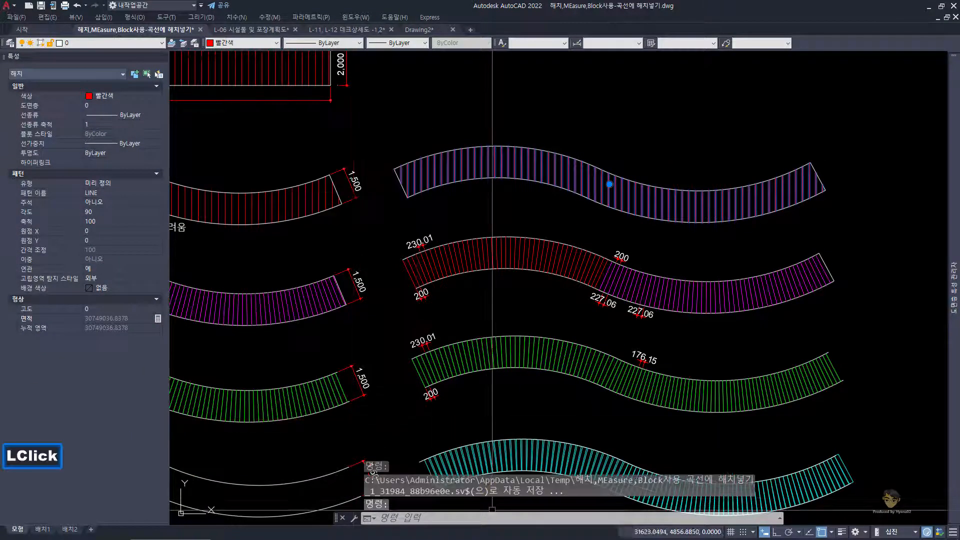
click(492, 530)
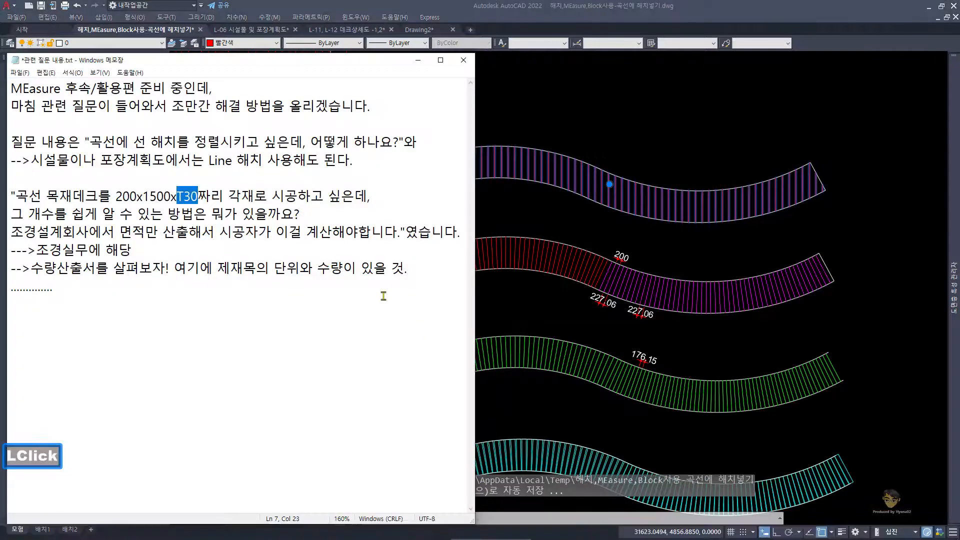